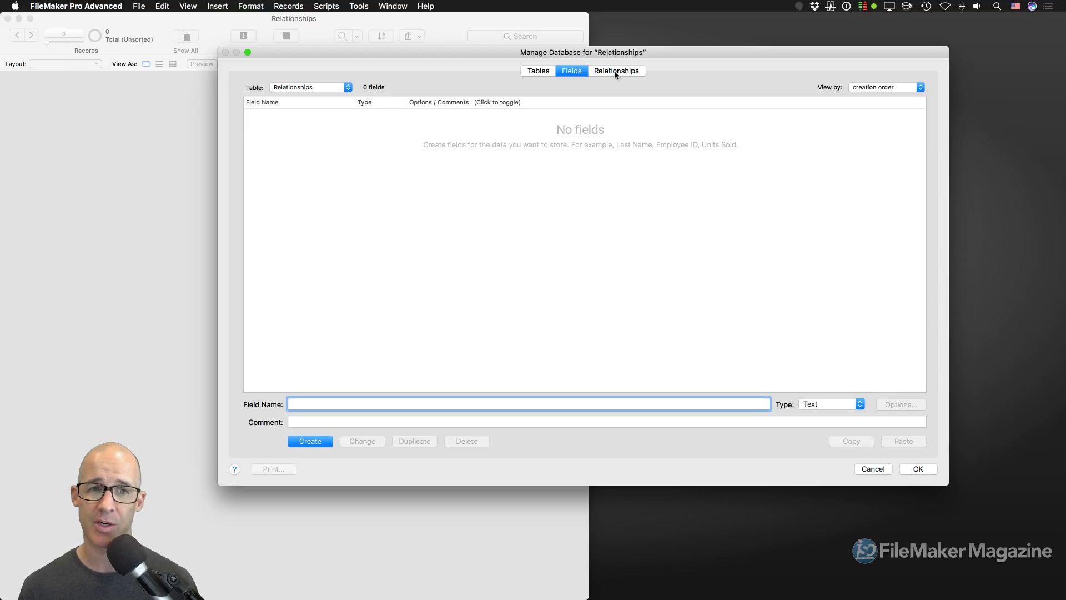
- Rename the default Relationships table as People
click(538, 71)
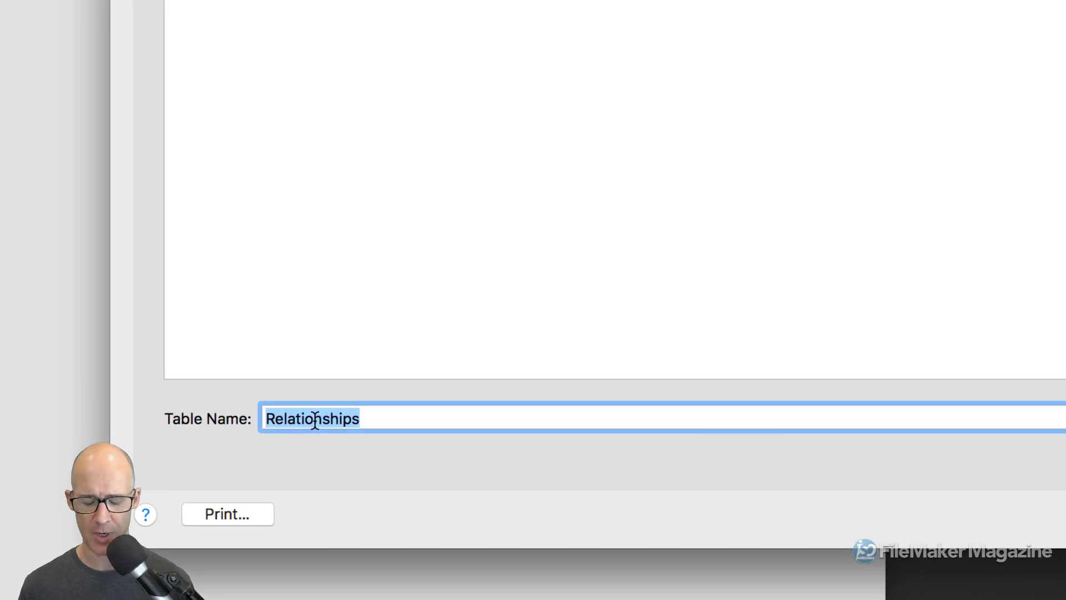
text(People)
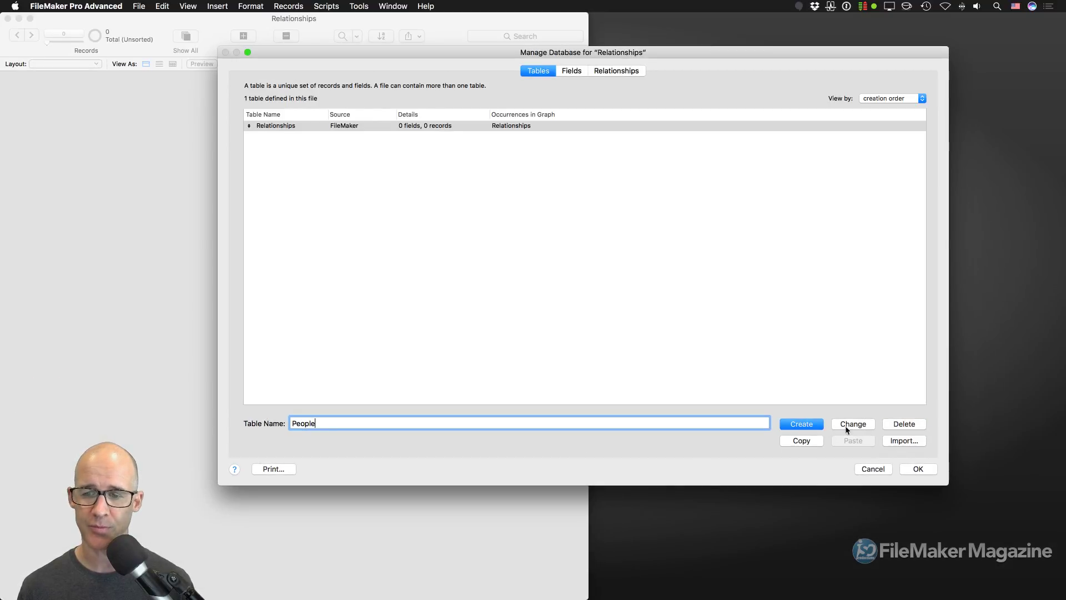
click(852, 424)
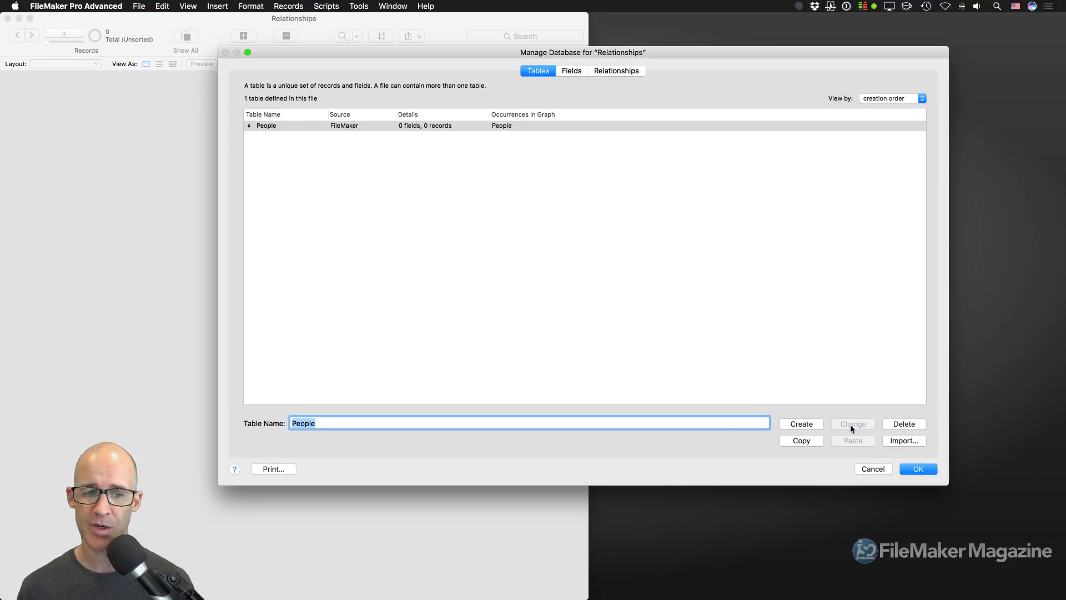
- Create a second table named Events
click(320, 423)
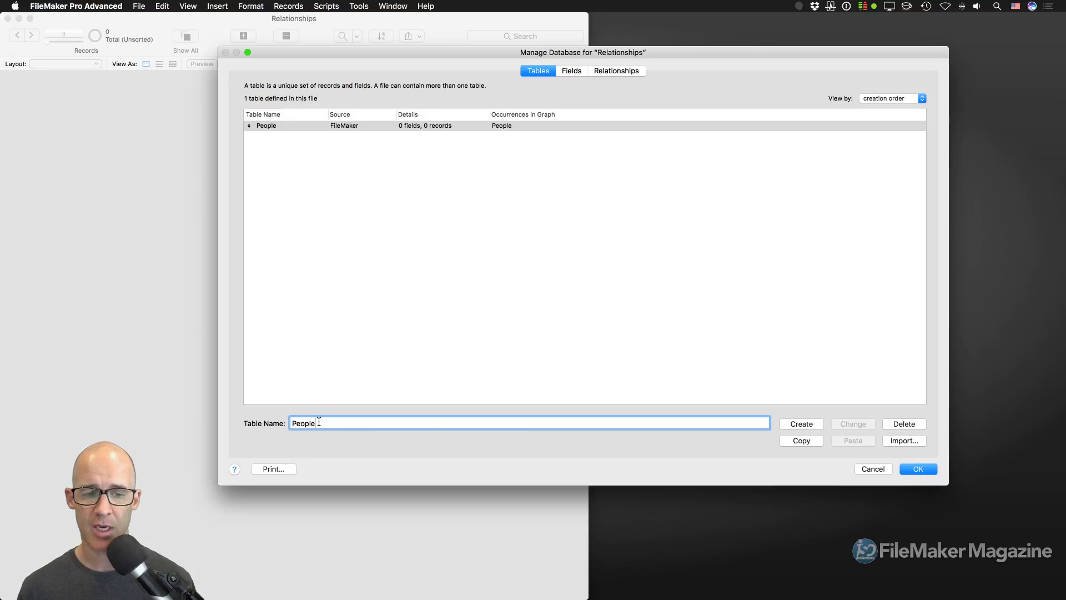
drag(317, 423, 282, 418)
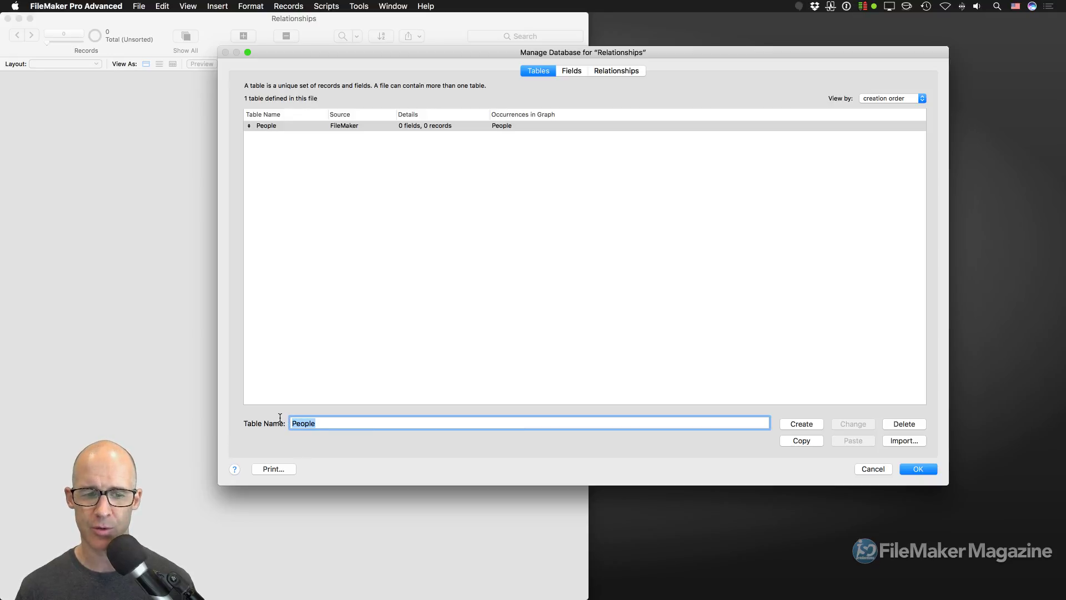
text(Event)
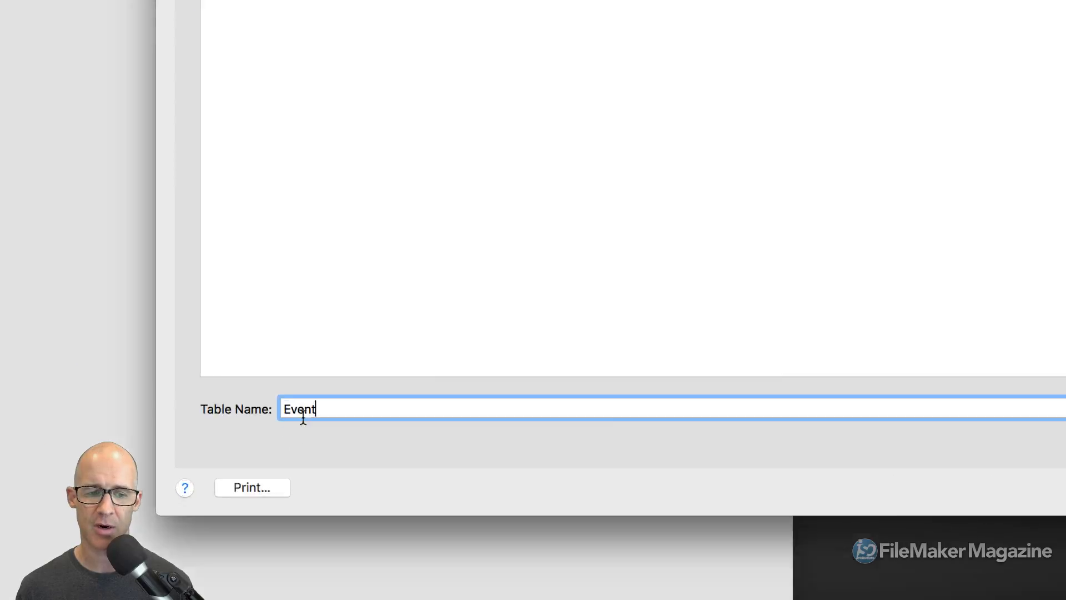
text(s)
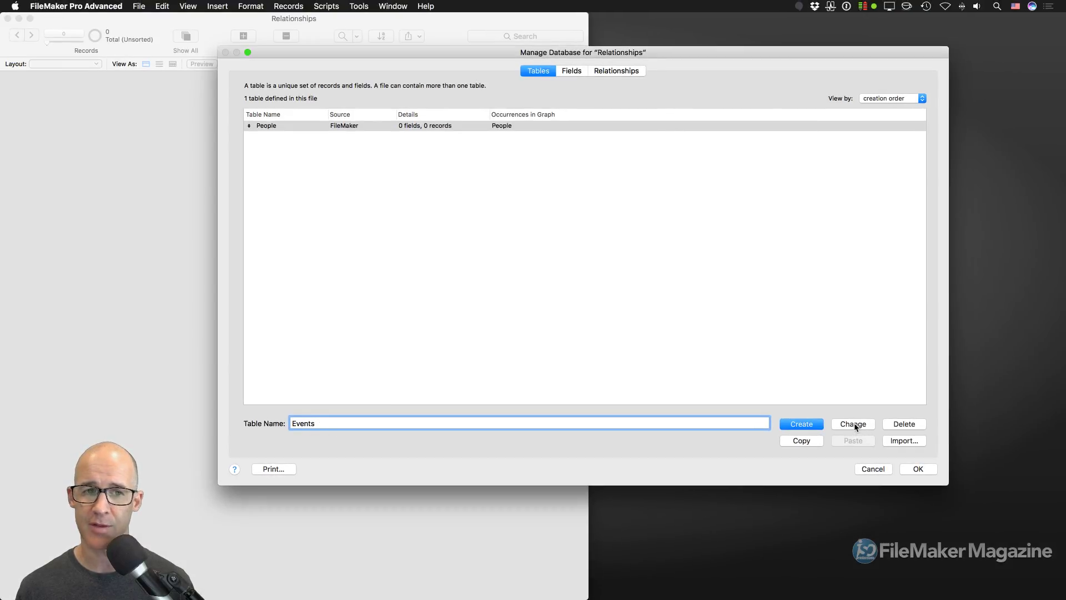
click(805, 426)
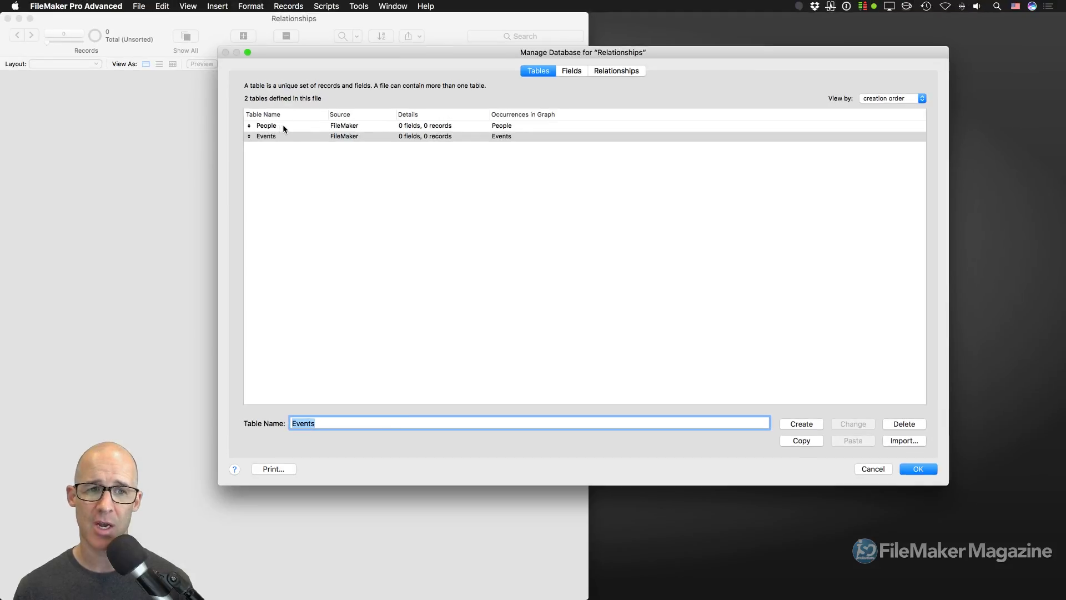
- Create a text field named id in the People table
click(276, 119)
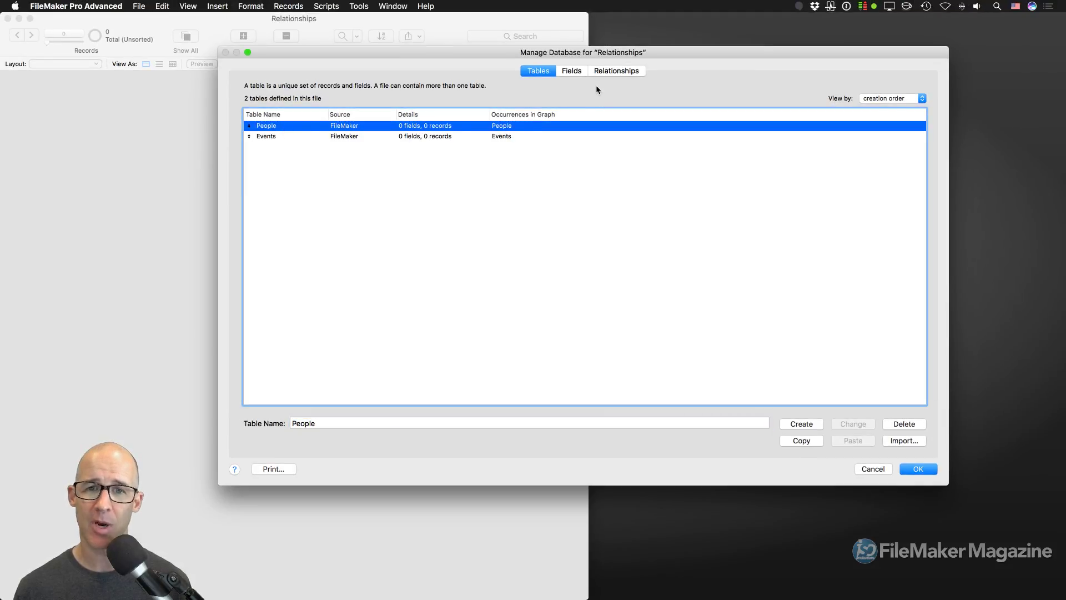
click(572, 71)
text(i)
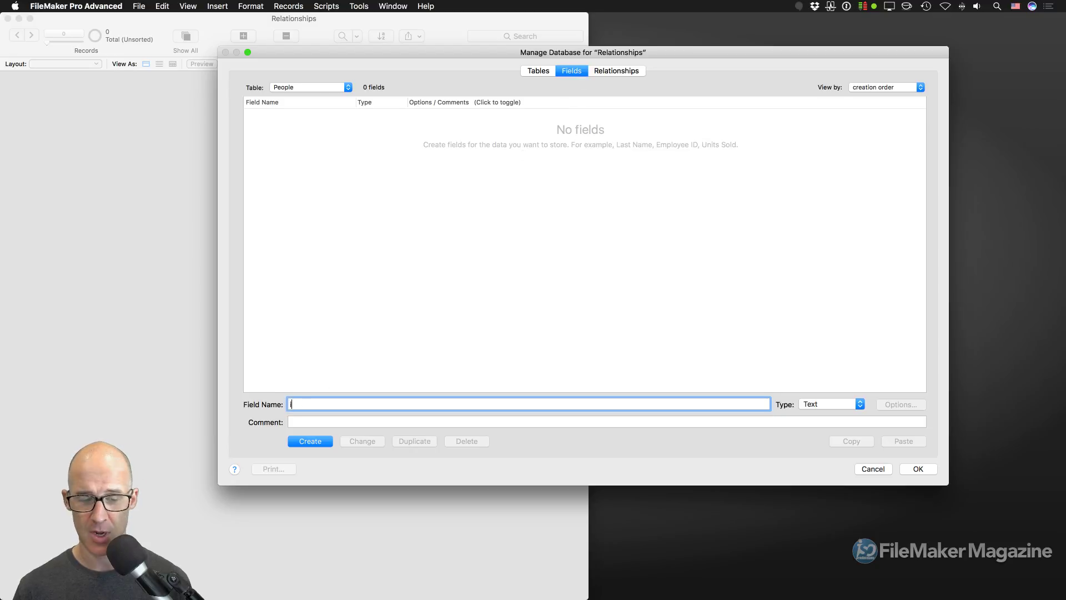
text(d)
key(Return)
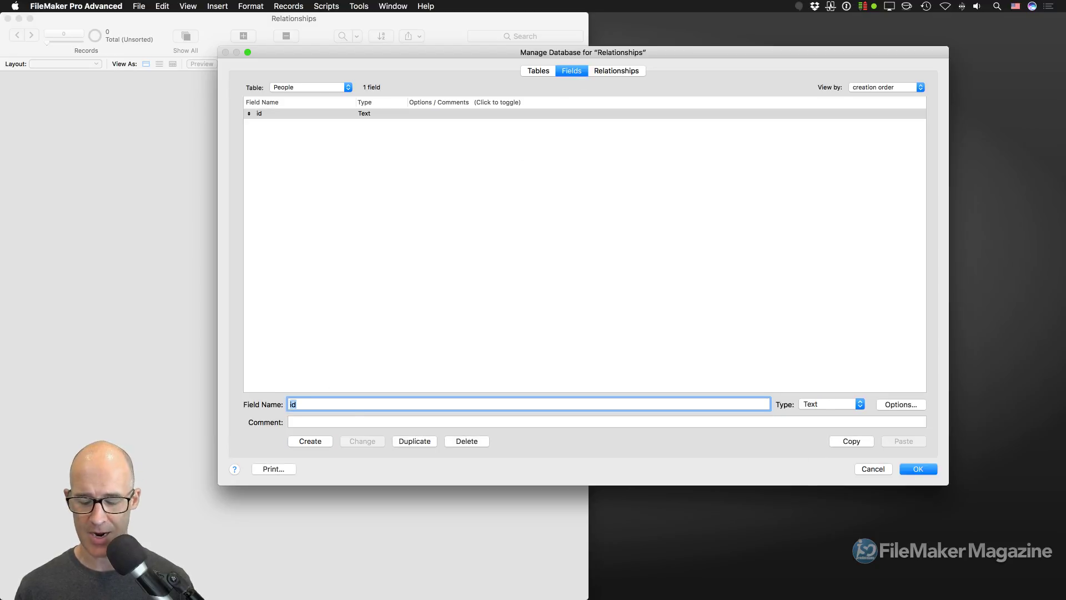
- Set the People id field to auto-enter the calculated value get ( uuid )
key(Return)
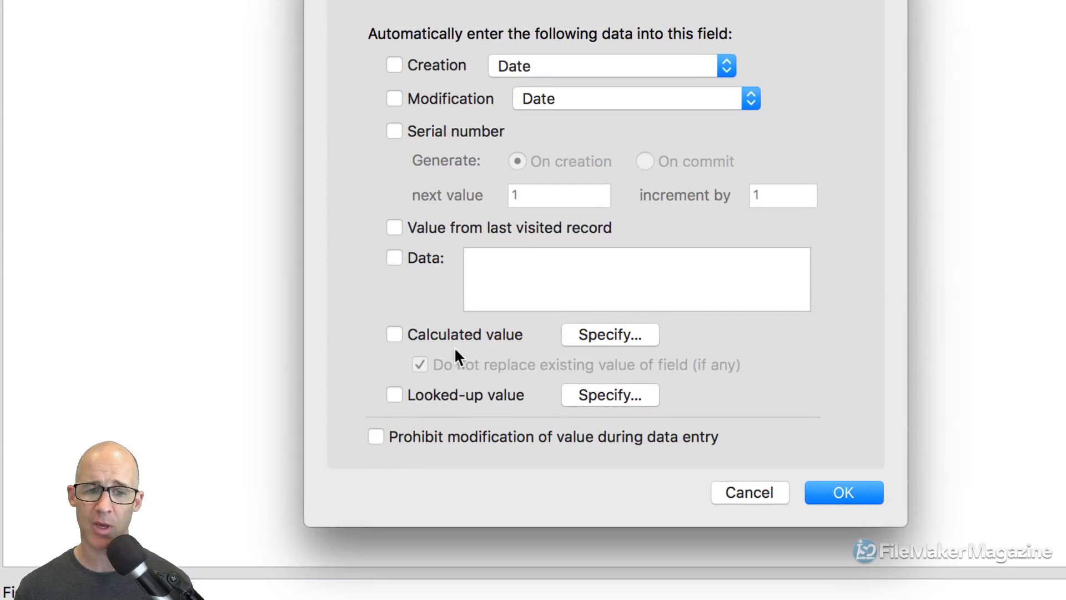
click(466, 282)
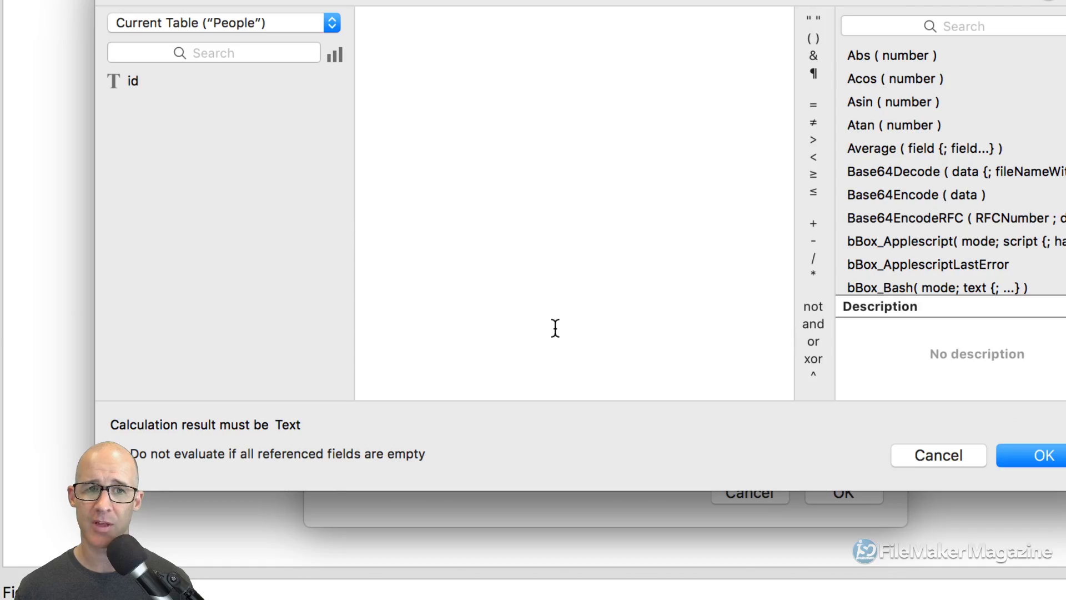
text(get ( uuid ))
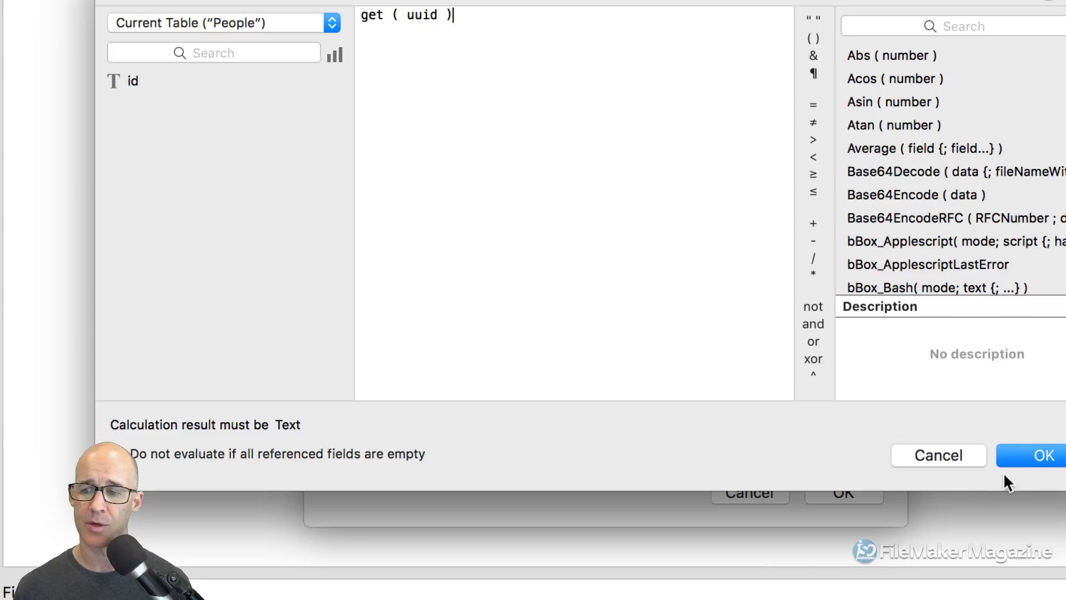
click(1018, 455)
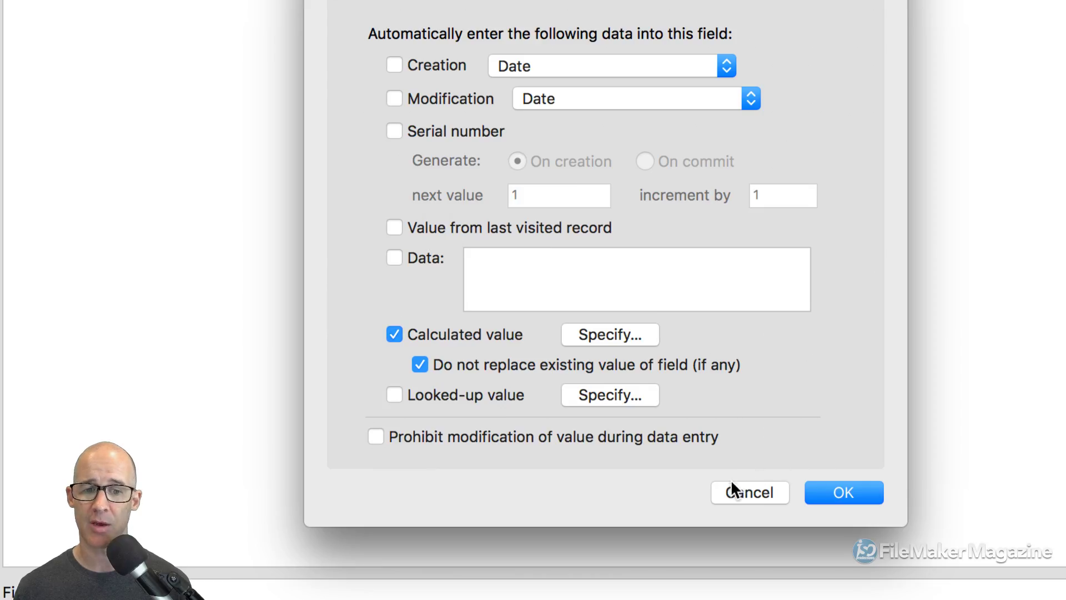
click(842, 492)
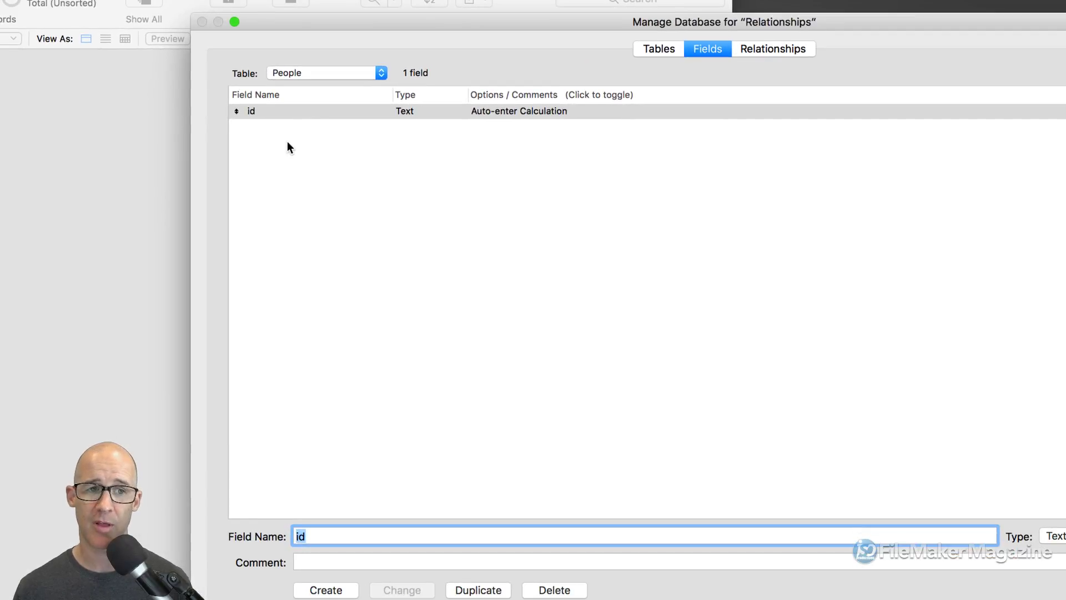
- Copy the id field from the People table and paste it into the Events table
click(287, 142)
click(291, 109)
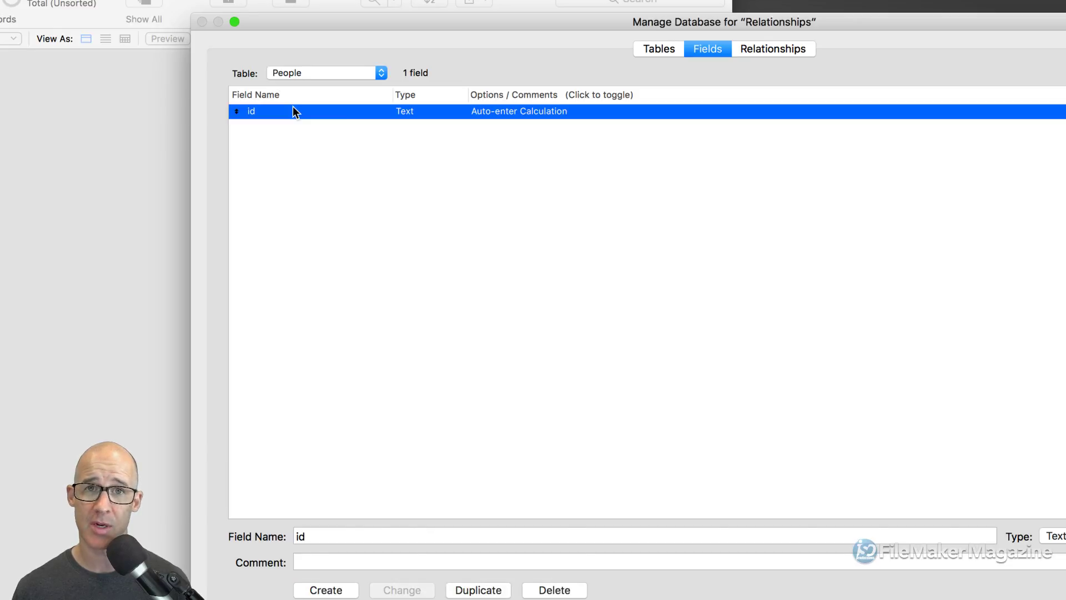
click(348, 72)
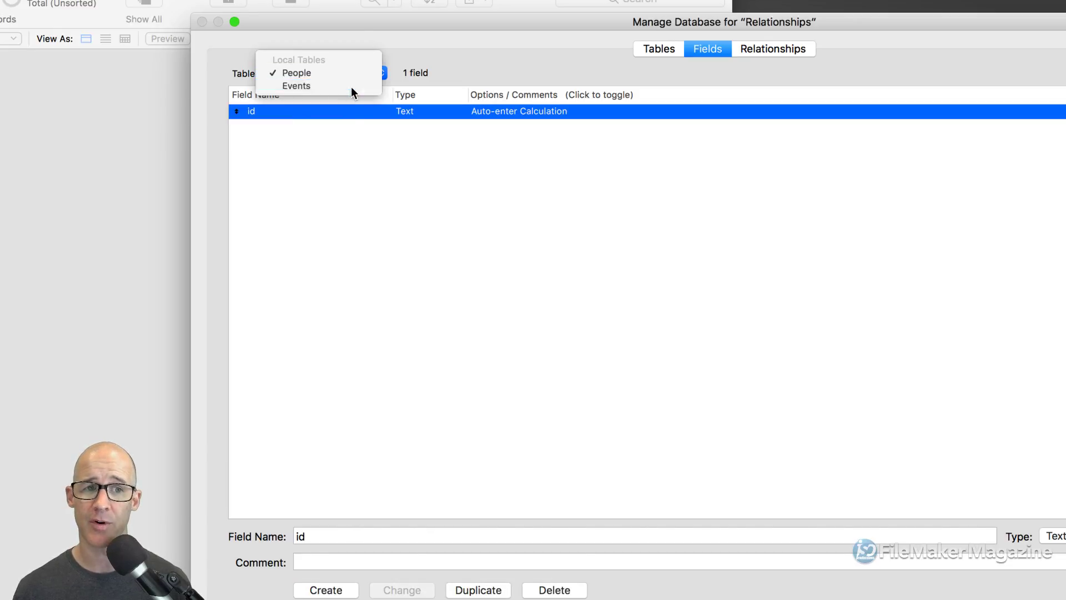
click(351, 86)
key(super+v)
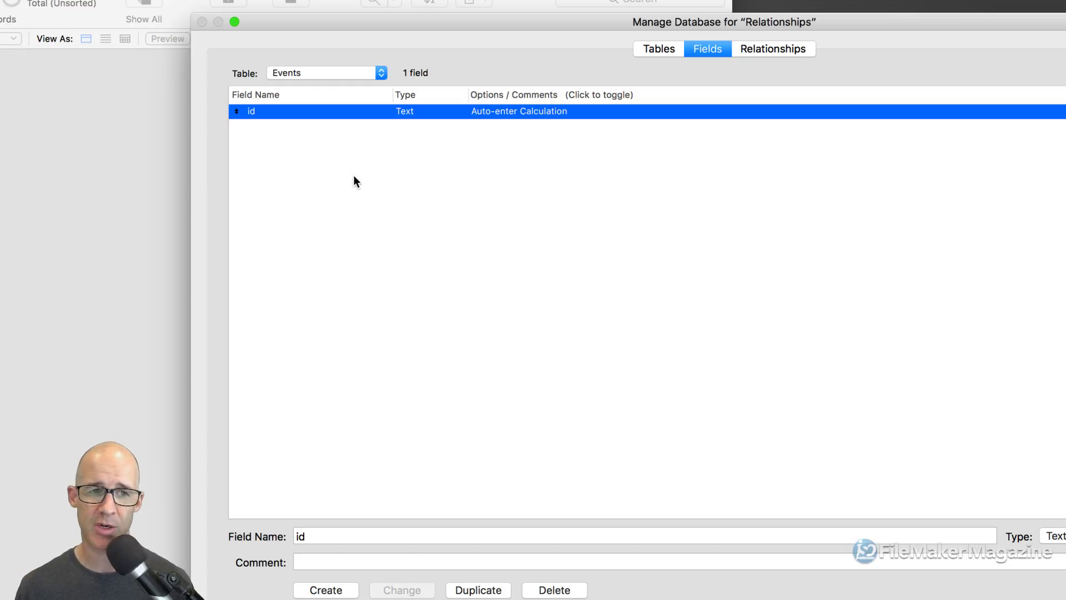
- Add two text fields, name and category, to the People table
click(302, 73)
click(301, 58)
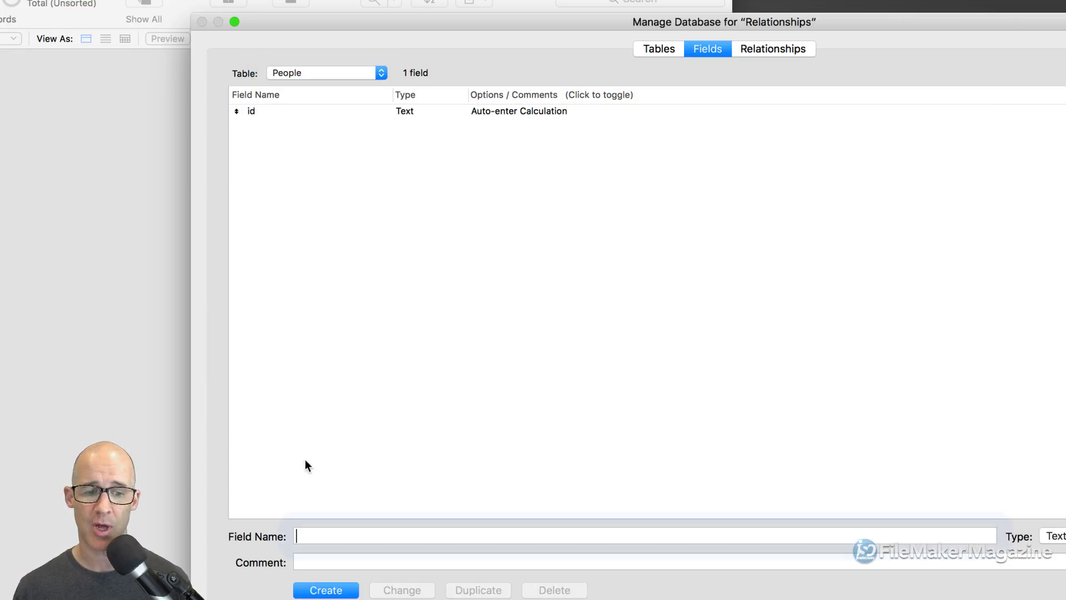
text(name)
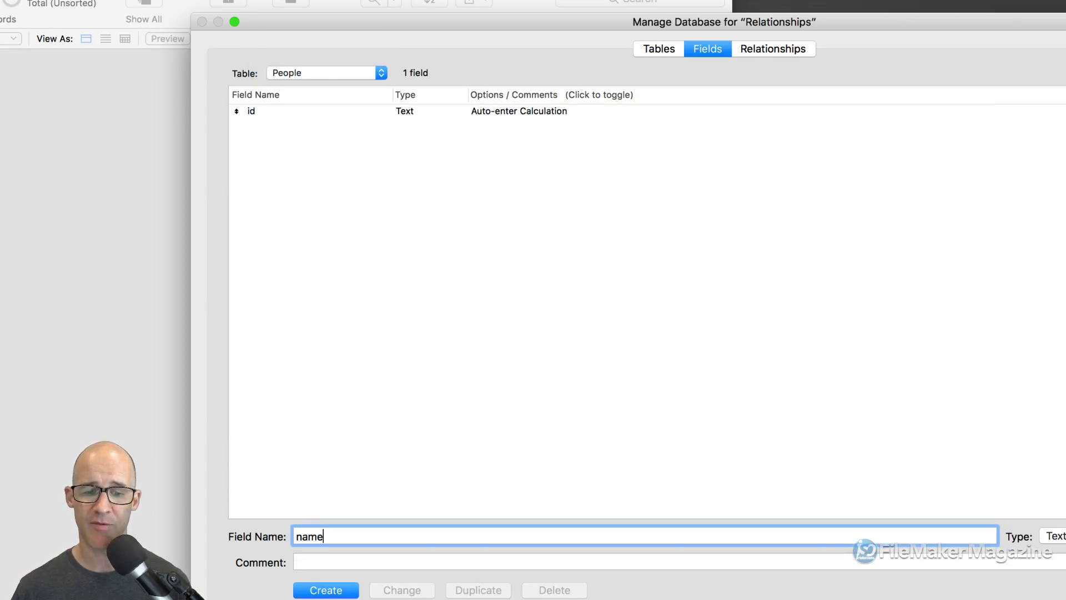
key(Return)
text(ca)
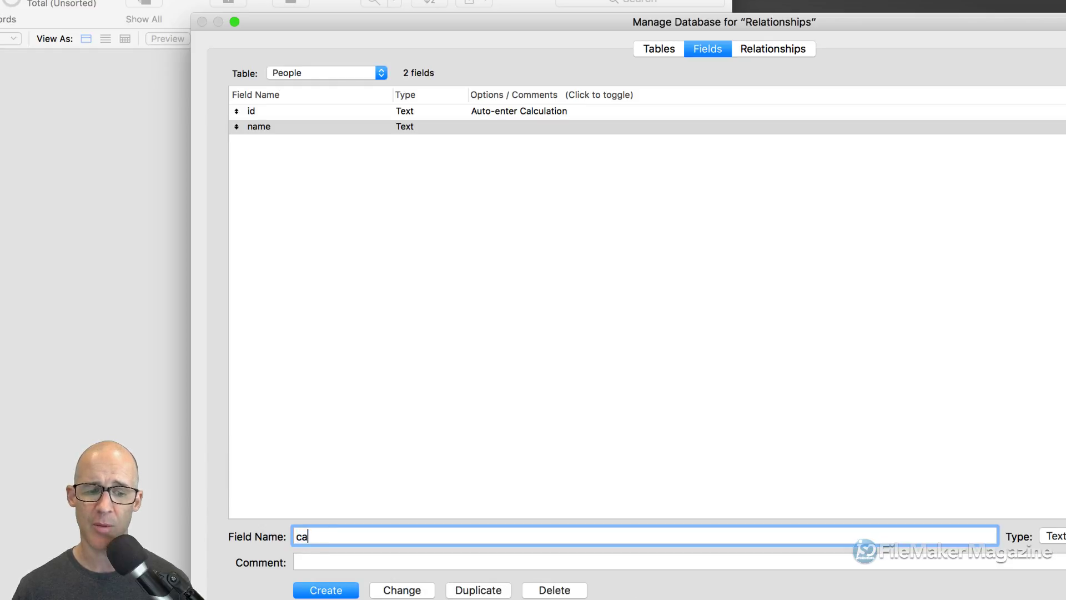
text(tegory)
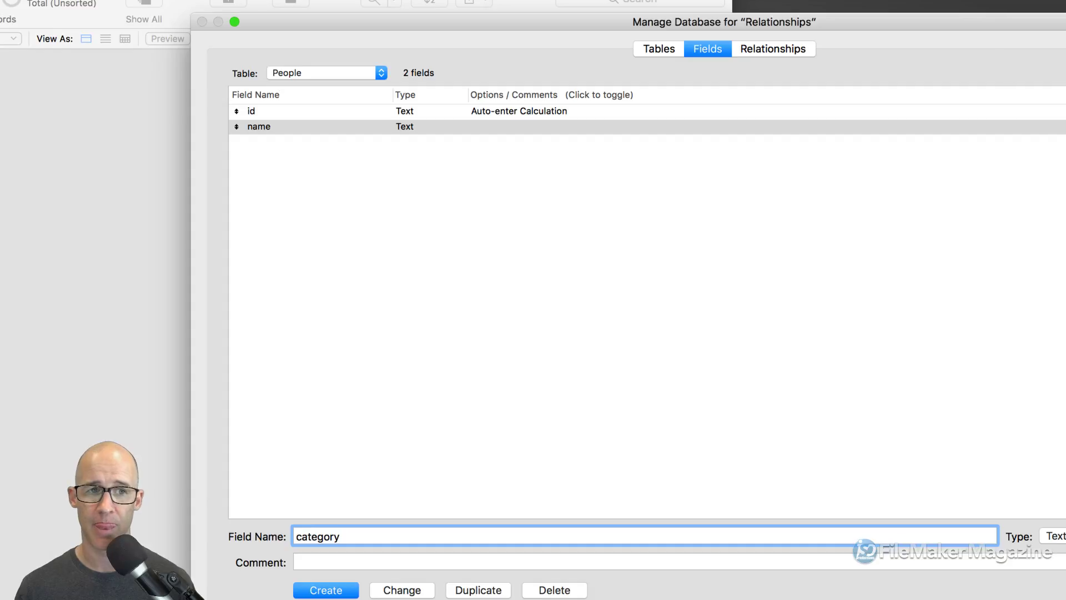
key(Return)
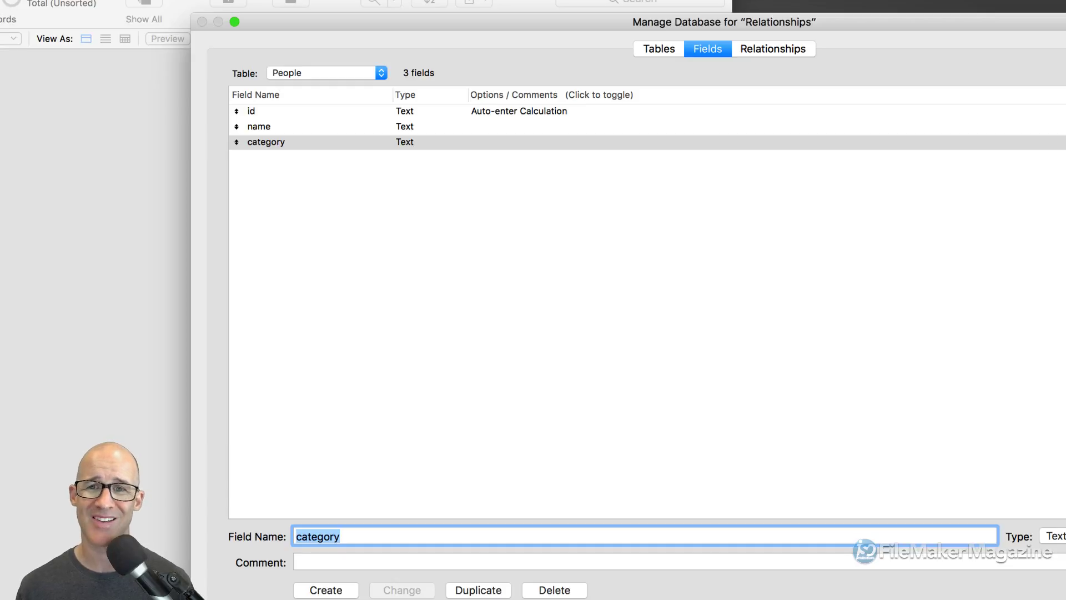
- Add a text field called name to the Events table
click(345, 74)
click(346, 85)
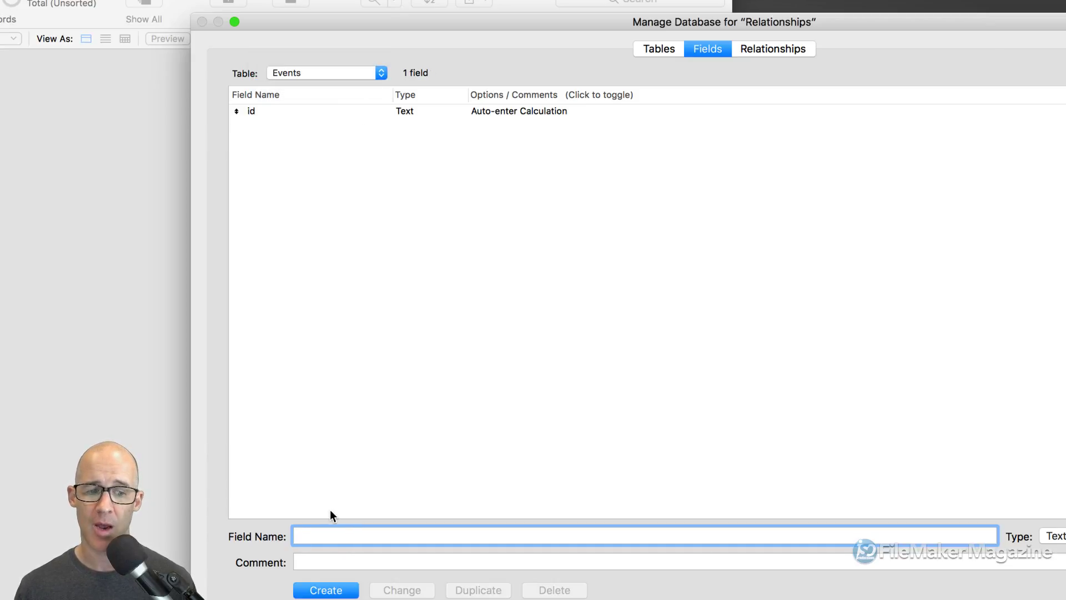
text(name)
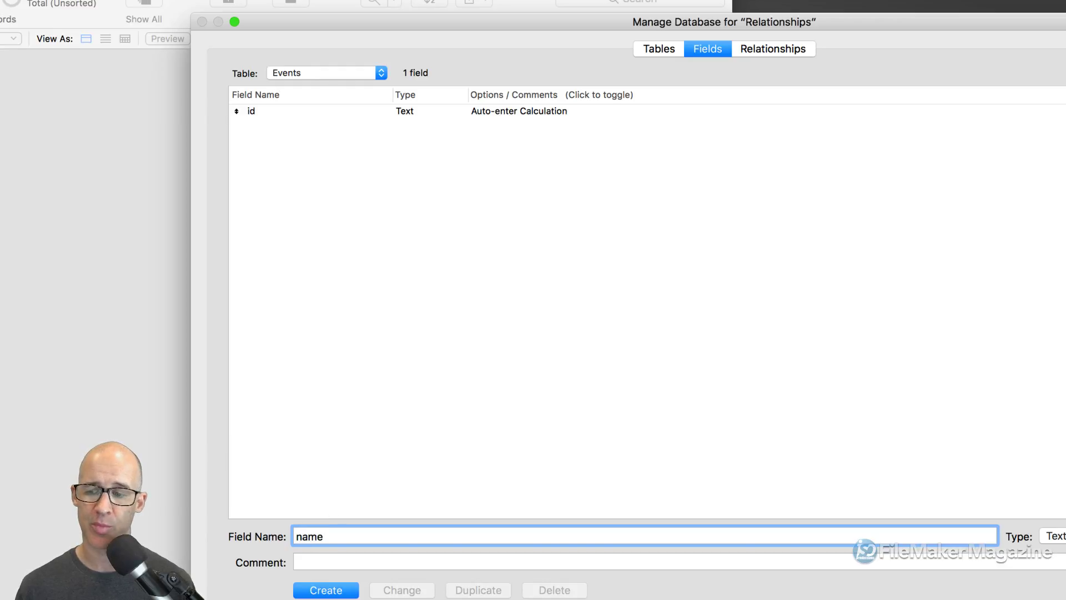
key(Return)
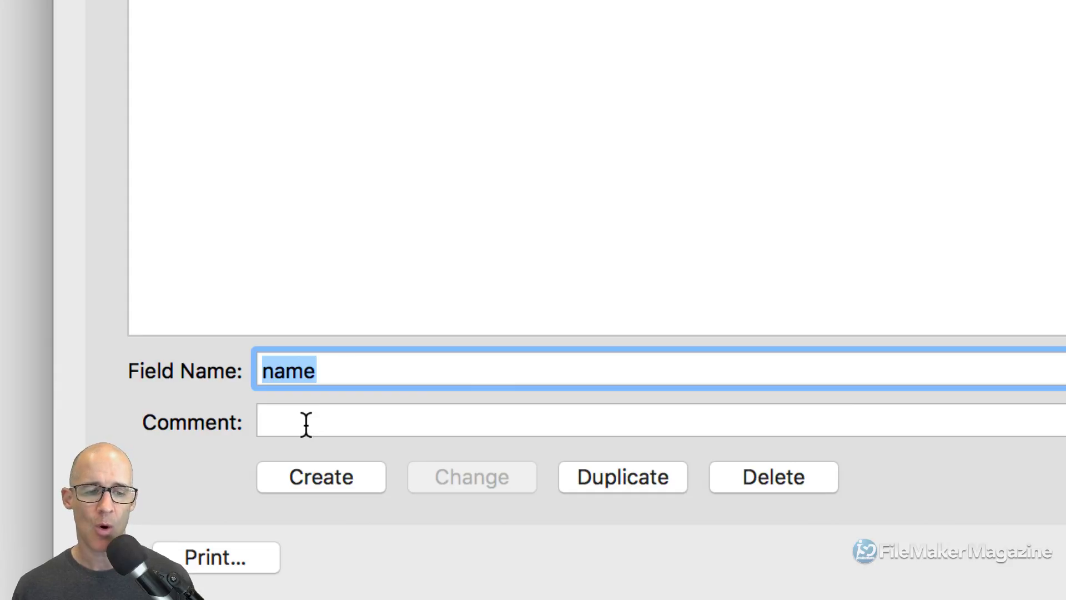
- Enter Events::eventName as the comment of the Events table's name field
click(307, 425)
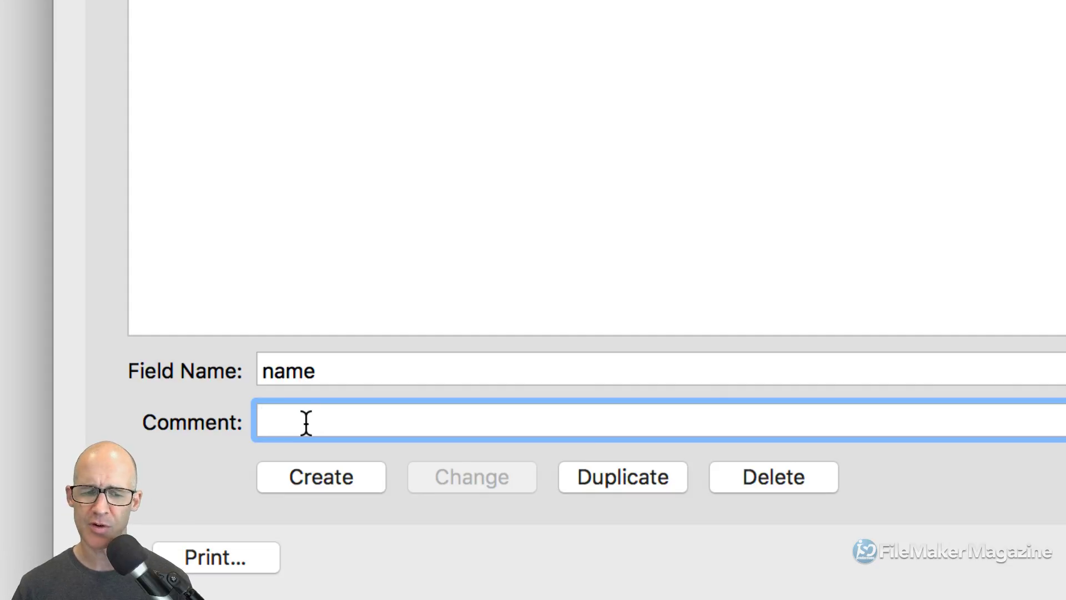
text(Events::)
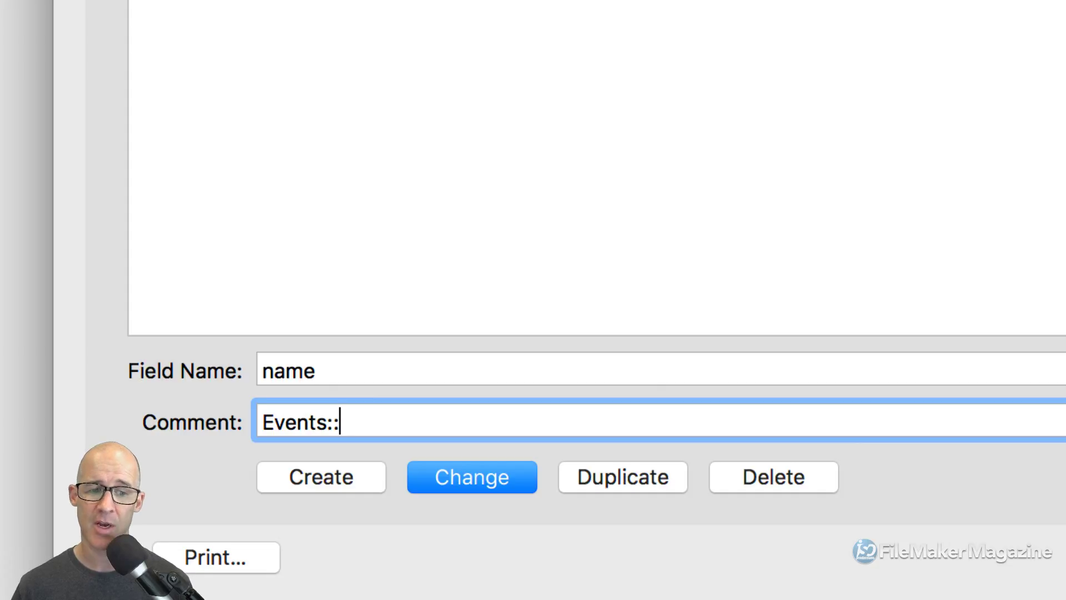
text(eventName)
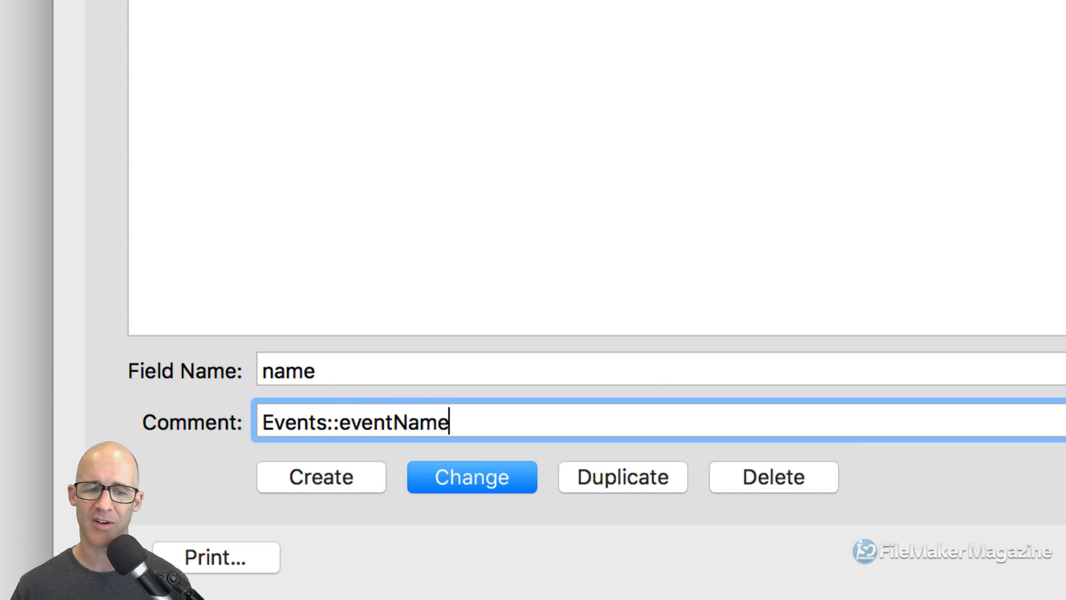
- Shorten the field part of the comment so that it reads Events::name
key(BackSpace)
key(BackSpace)
key(BackSpace)
key(BackSpace)
key(BackSpace)
key(BackSpace)
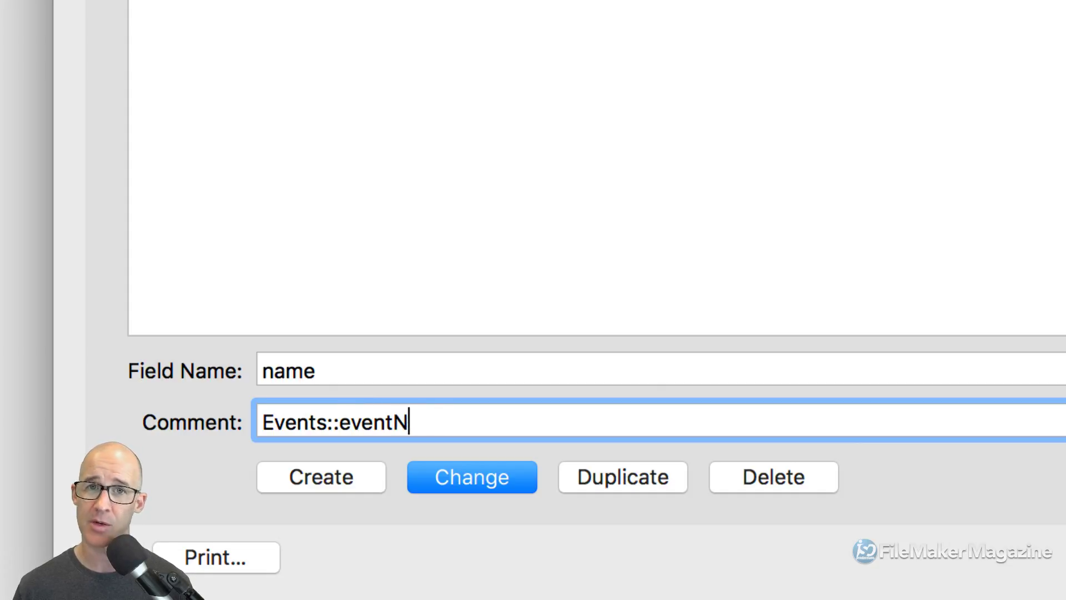
key(BackSpace)
key(BackSpace)
key(BackSpace)
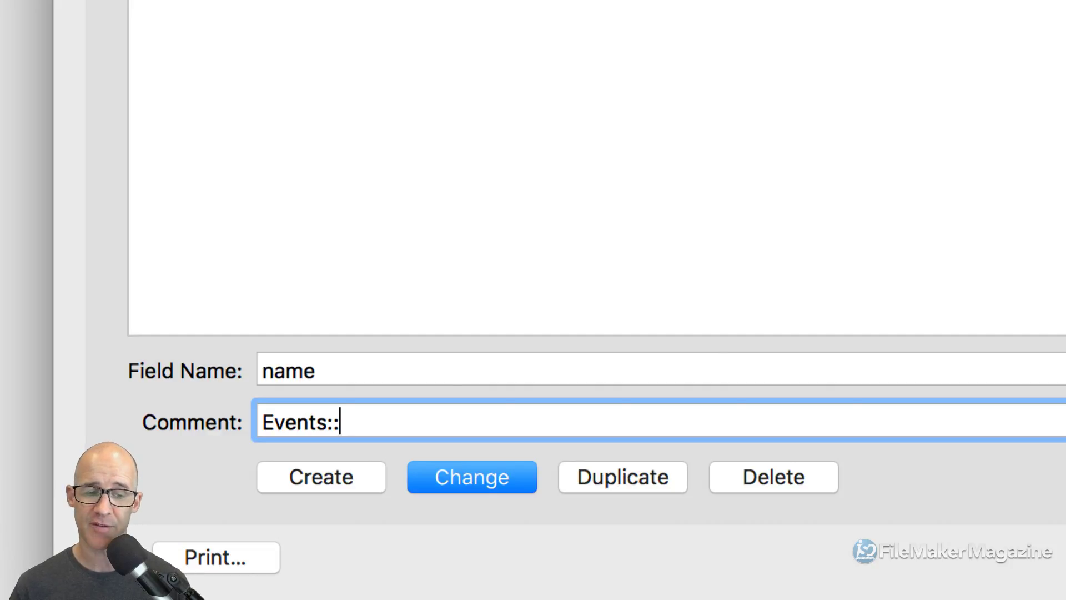
text(name)
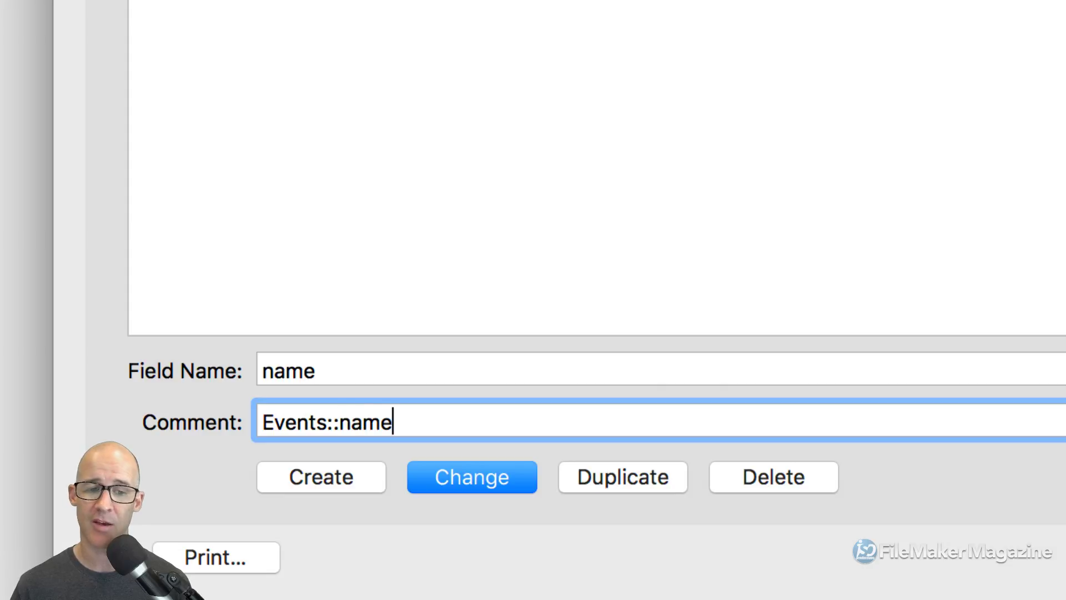
- Change the table part of the comment so that it reads People::name
key(alt+Left)
key(alt+Left)
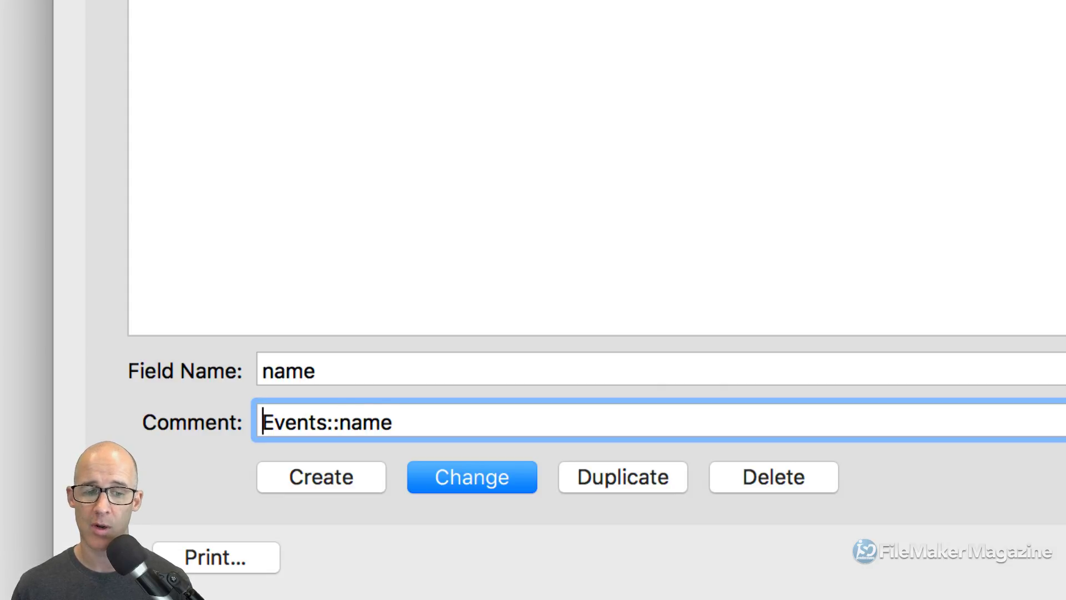
key(shift+alt+Right)
text(Peopl)
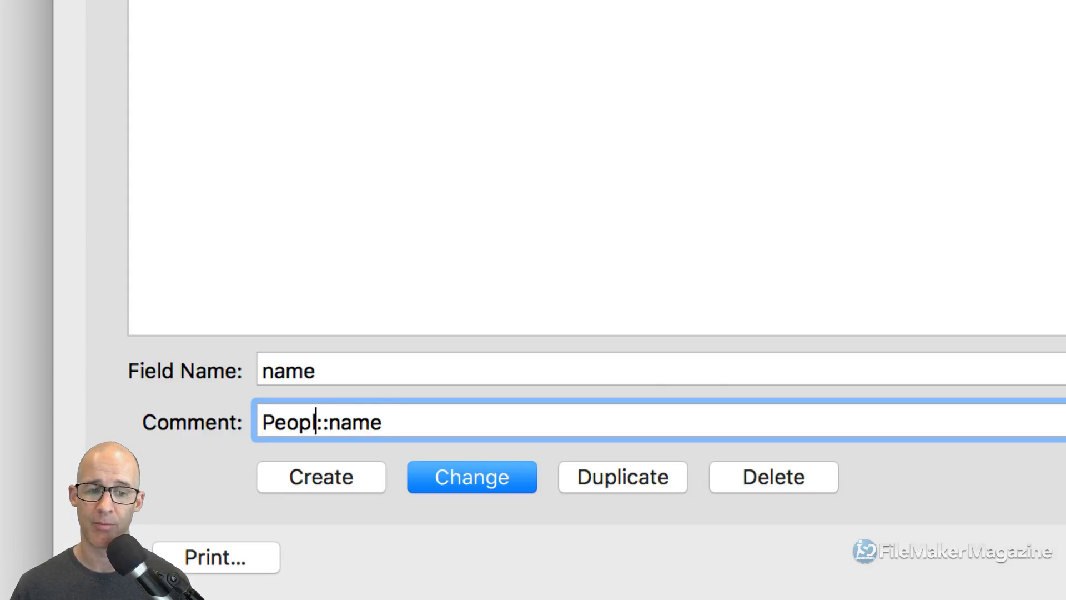
text(e)
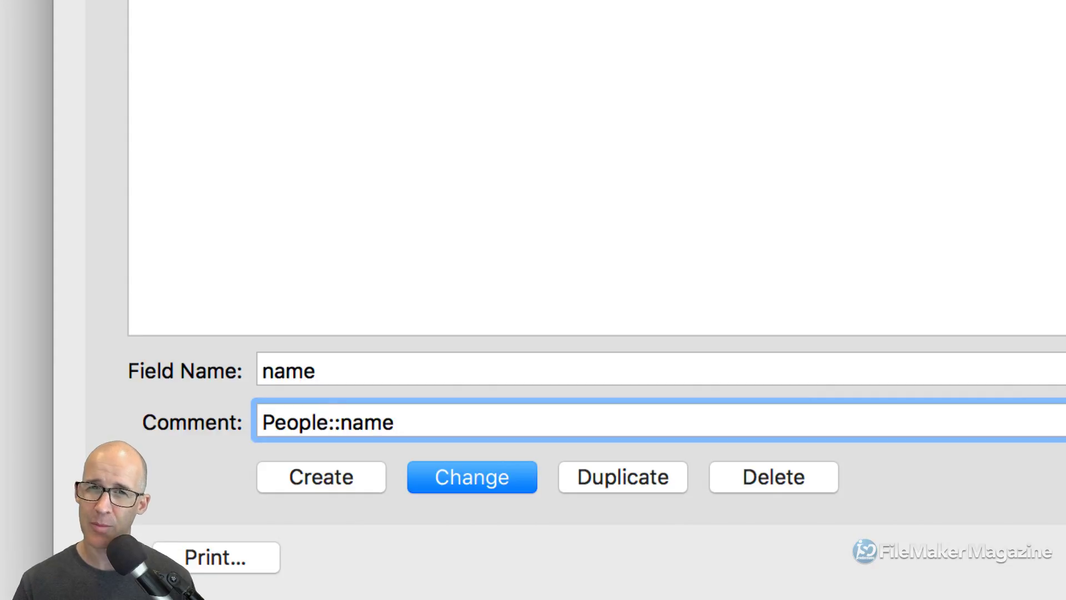
- Clear the comment and add a text field called id_People to the Events table
key(super+a)
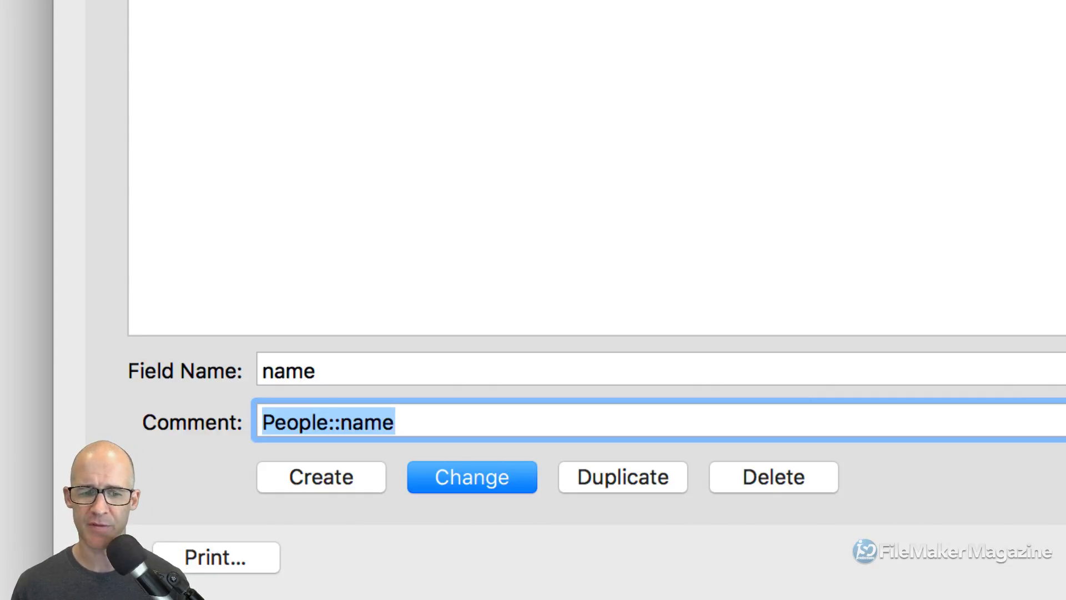
key(BackSpace)
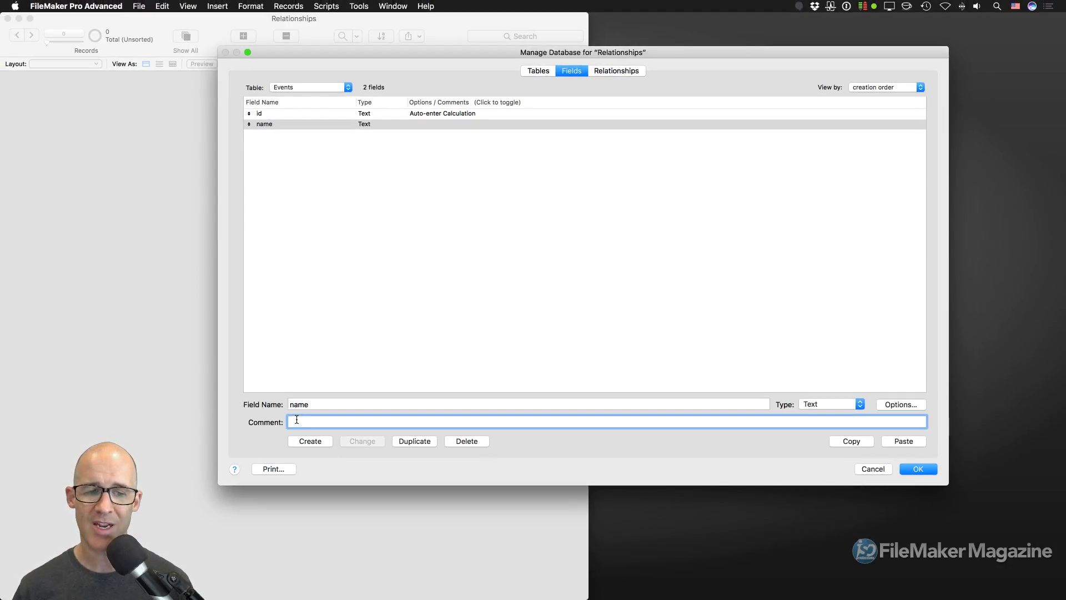
key(shift+Tab)
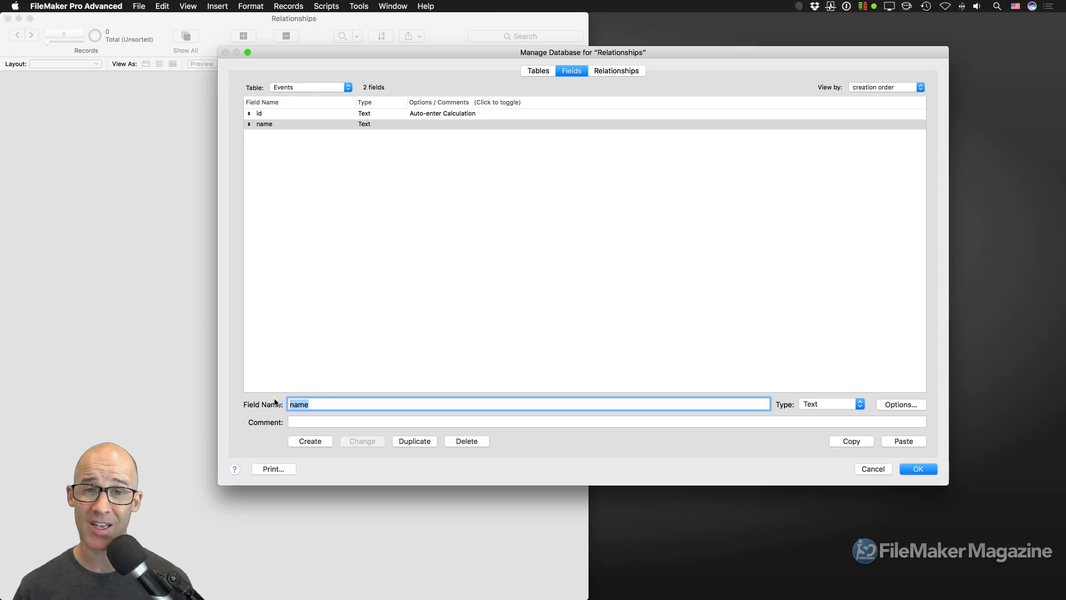
text(id_)
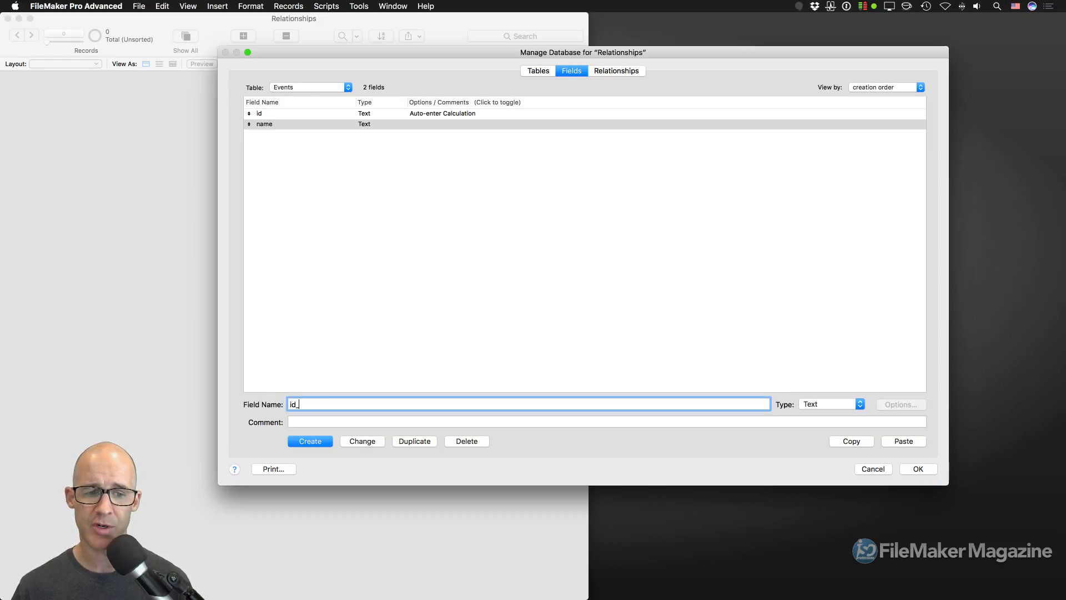
text(People)
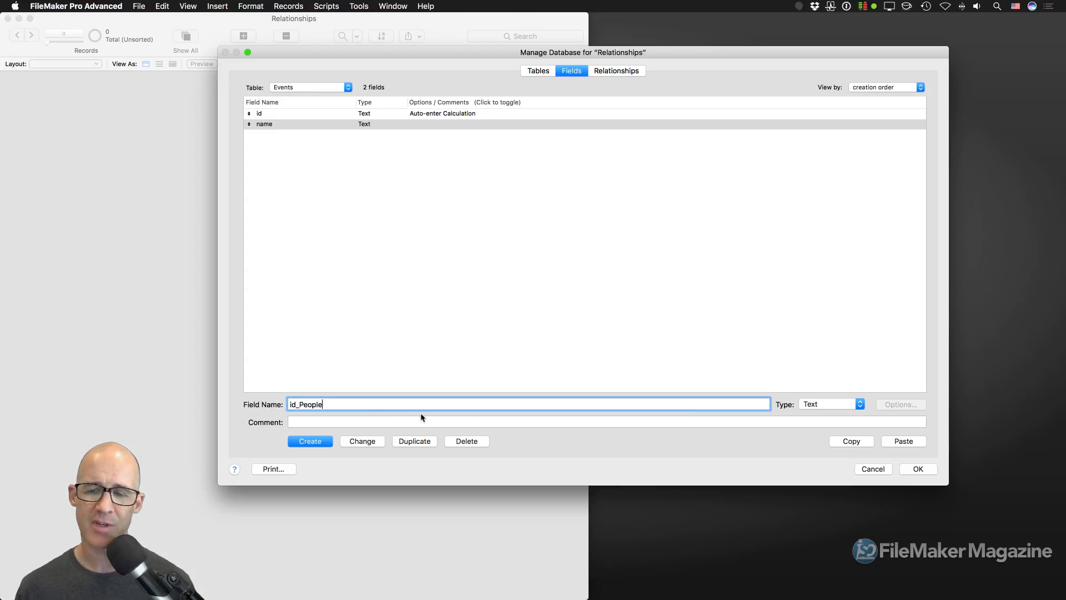
click(319, 444)
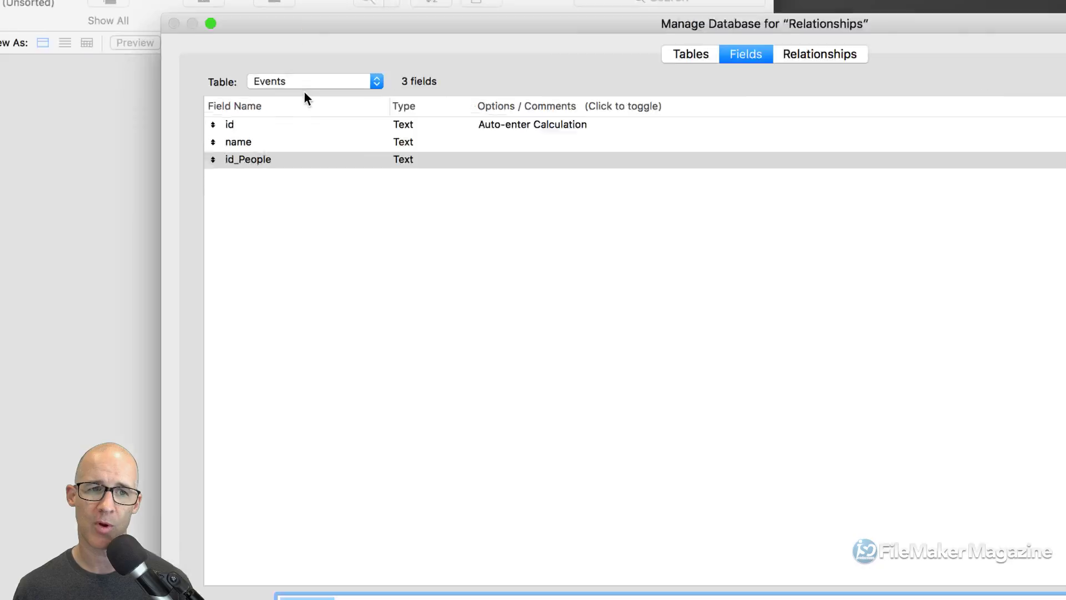
- Show the relationships graph, then shrink and reposition the Manage Database window
click(305, 87)
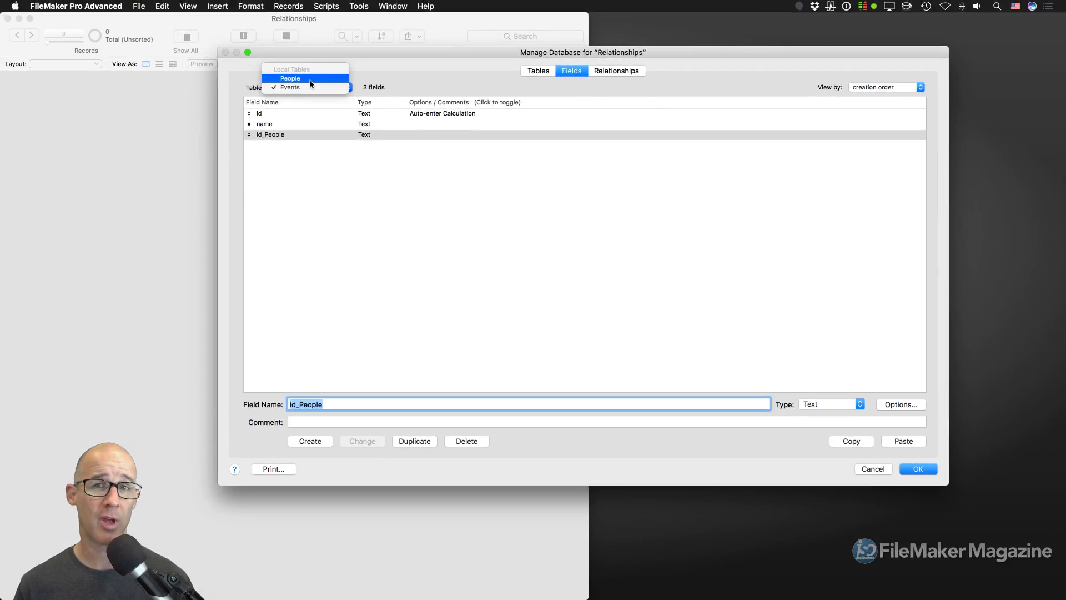
click(615, 72)
click(615, 71)
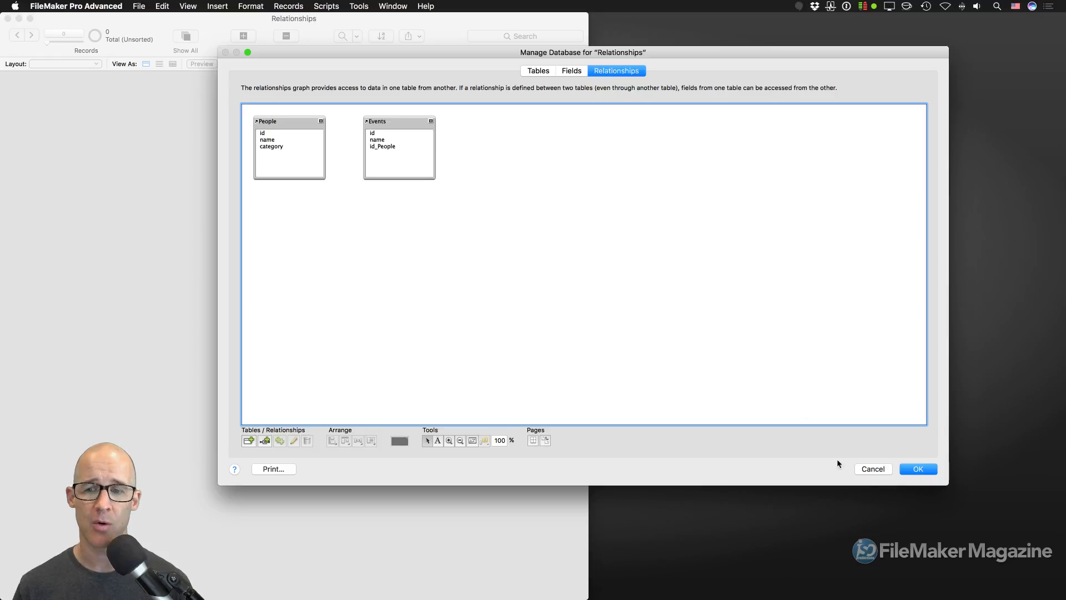
drag(945, 484, 802, 418)
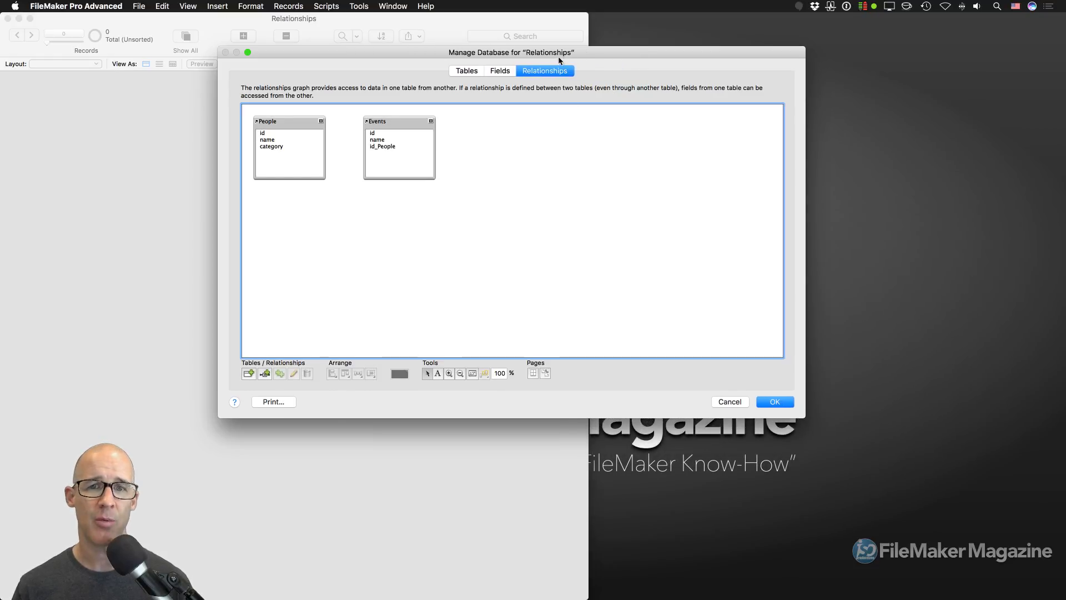
drag(562, 54, 613, 60)
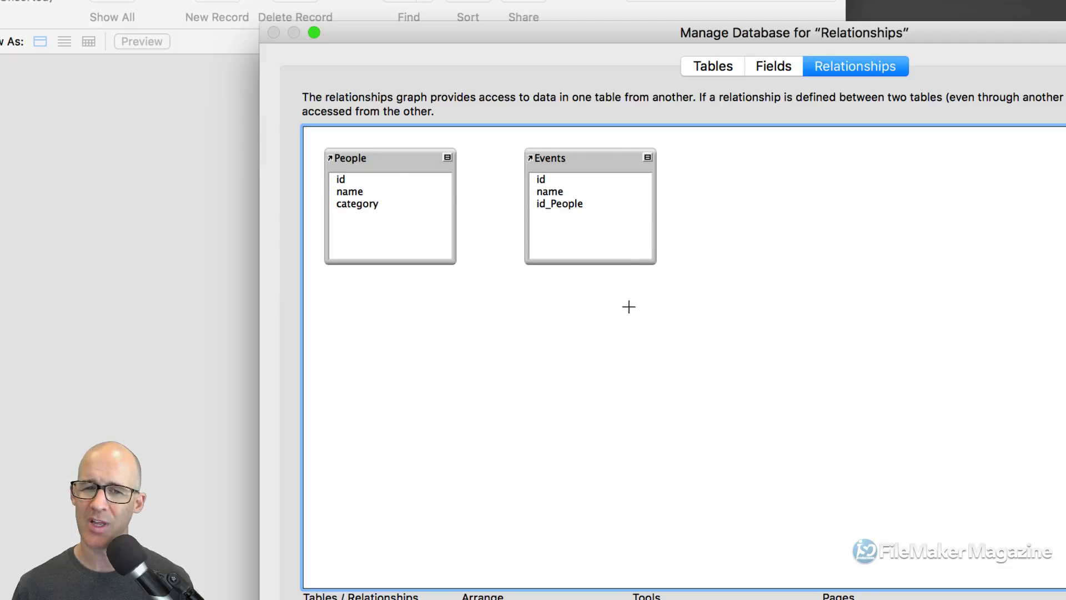
- Delete the People and Events table occurrences from the relationships graph and check the file's table list
drag(631, 307, 368, 135)
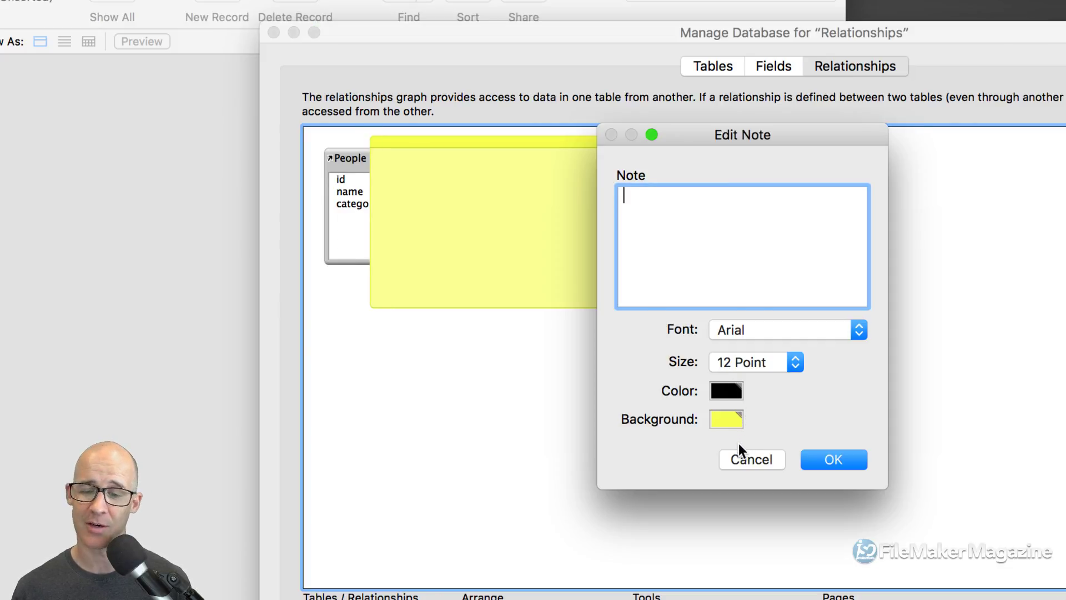
click(743, 457)
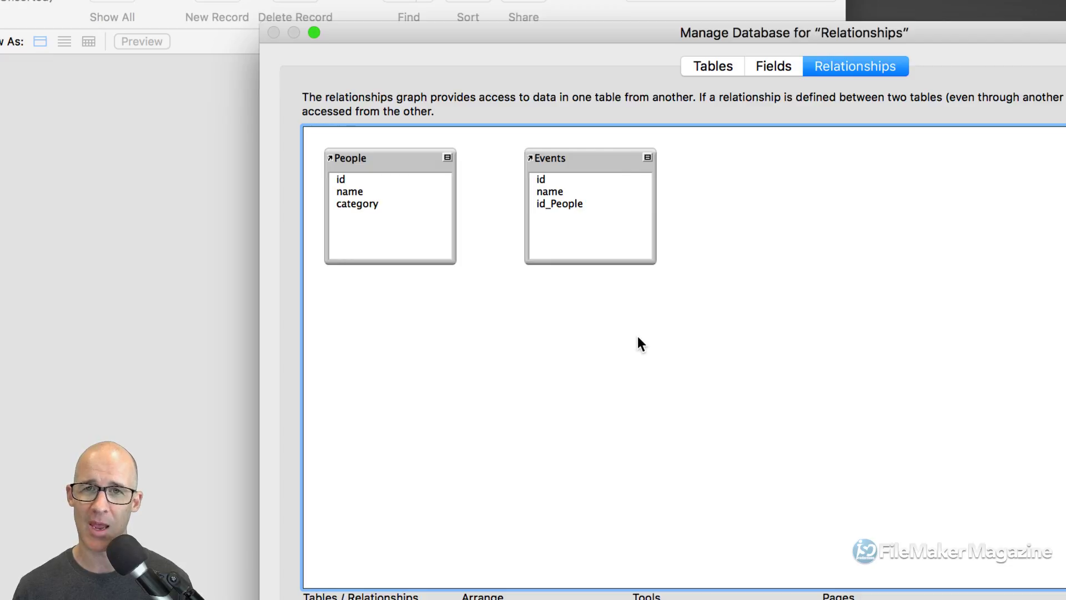
drag(637, 336, 381, 132)
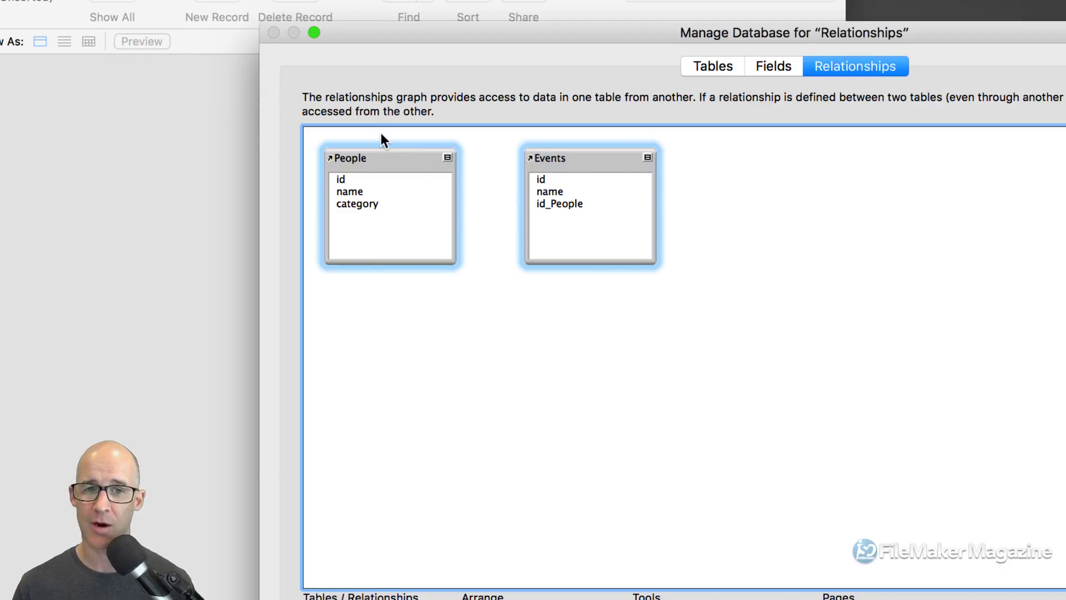
key(Delete)
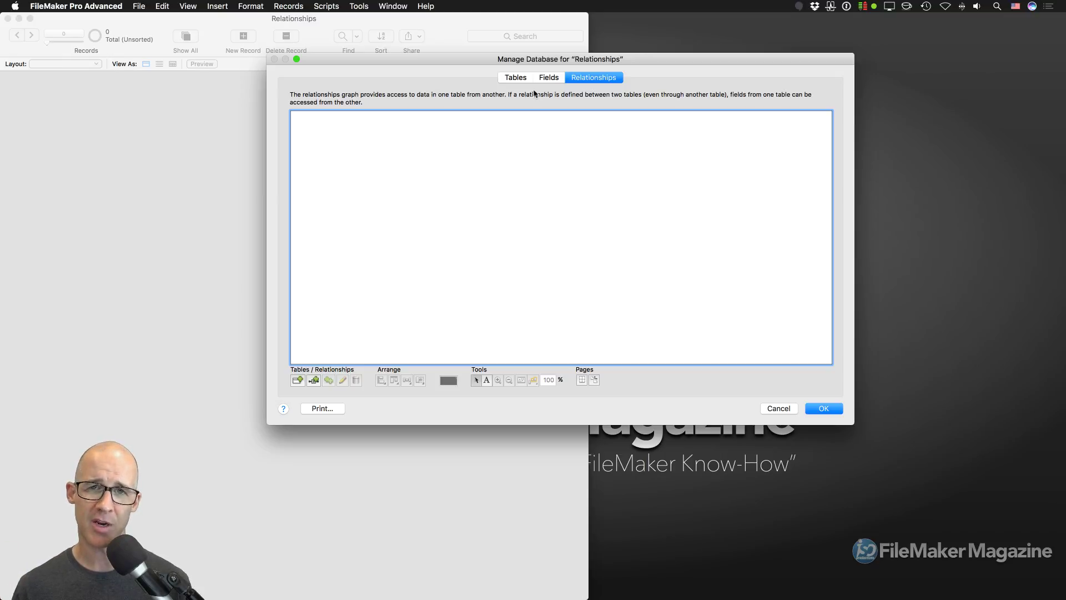
click(515, 77)
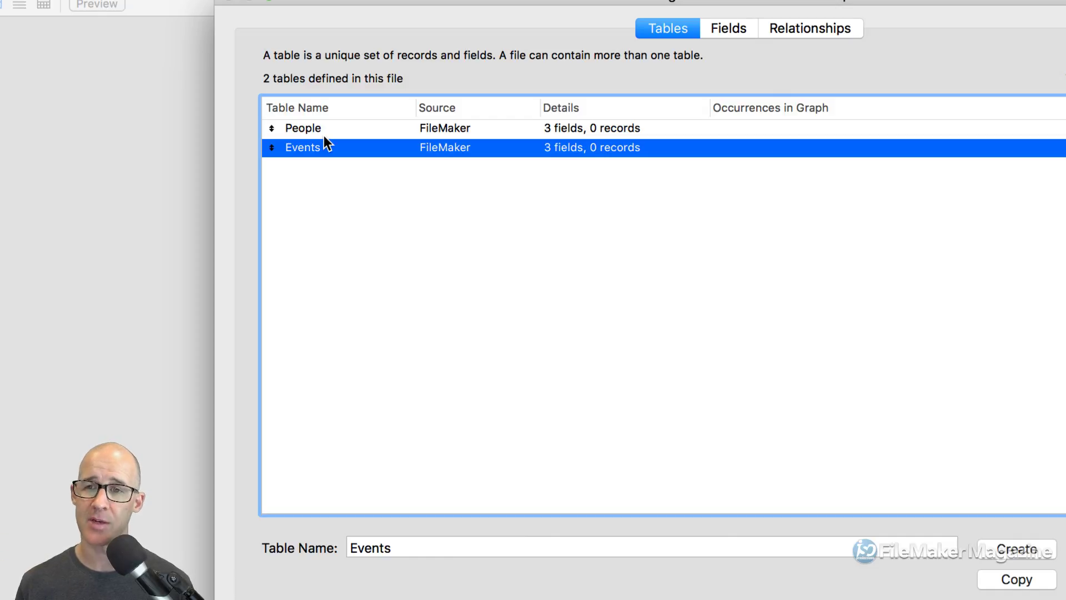
click(816, 30)
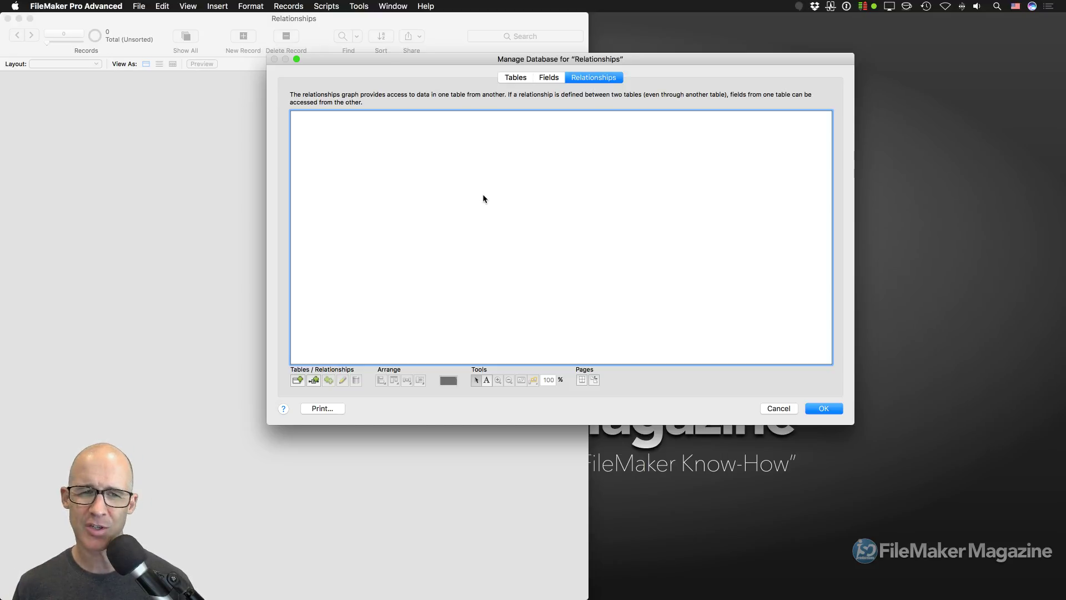
- Add table occurrences of People and Events to the relationships graph and place them side by side
click(298, 379)
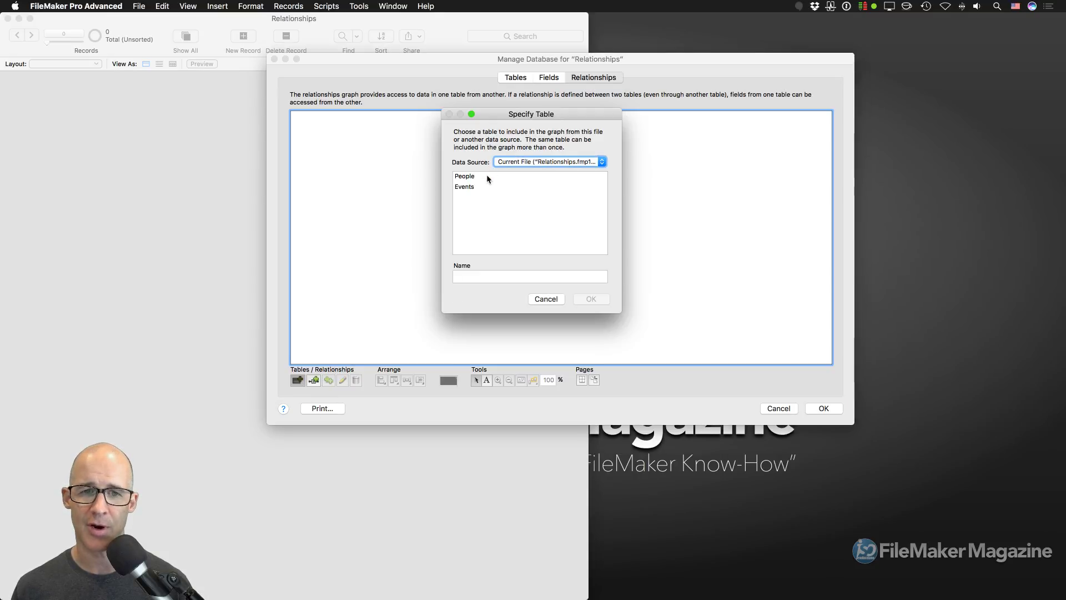
click(464, 176)
click(592, 299)
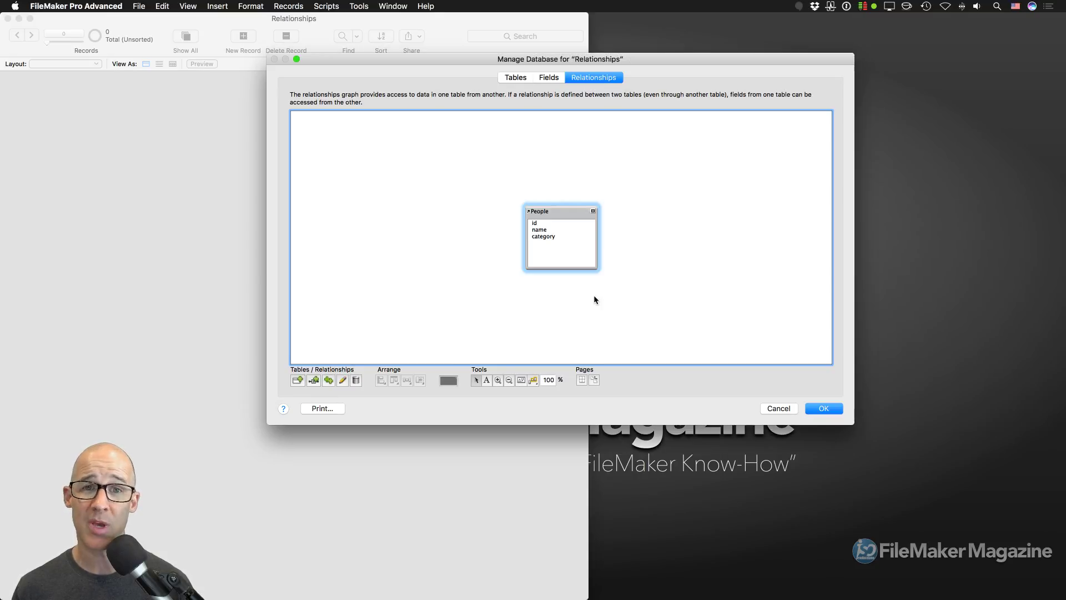
click(298, 380)
click(464, 187)
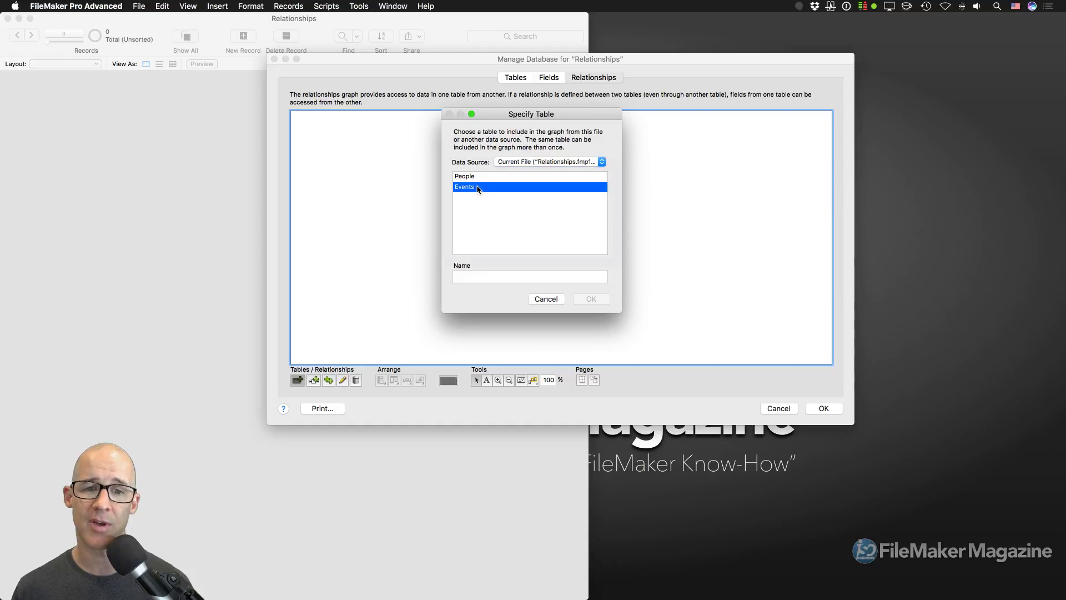
click(592, 299)
drag(578, 227, 444, 157)
drag(585, 209, 532, 154)
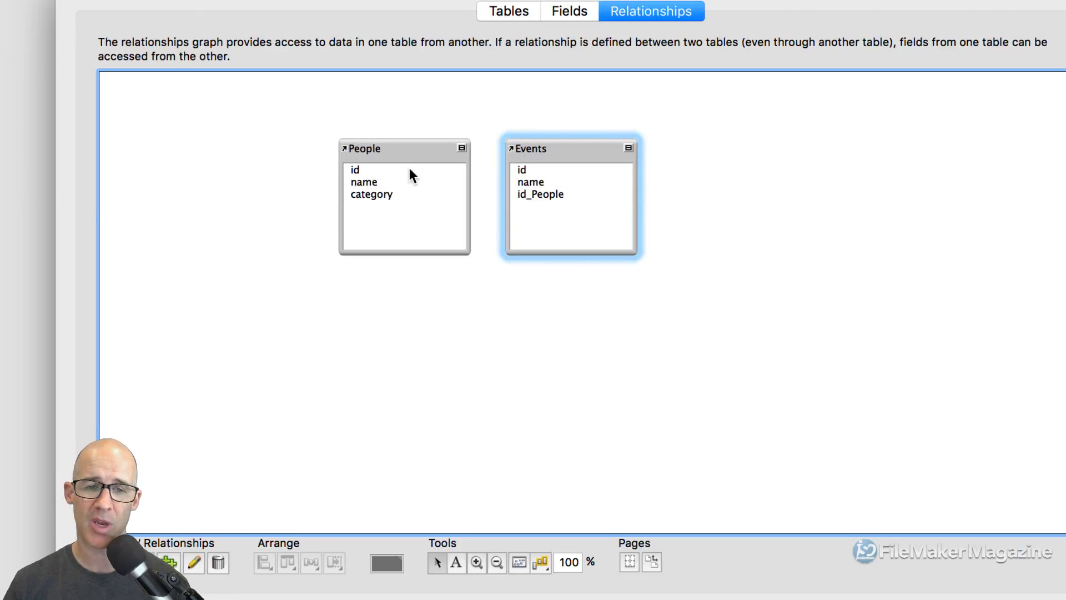
- Relate the id field of People to the id_People field of Events and slightly widen the gap between the occurrences
click(364, 170)
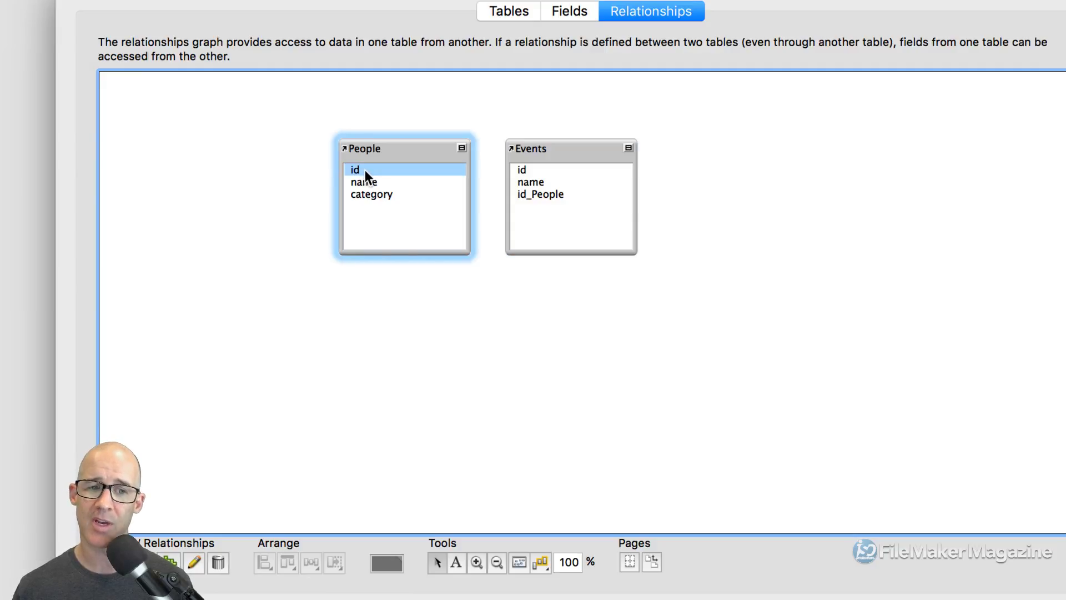
drag(365, 168, 576, 167)
click(367, 181)
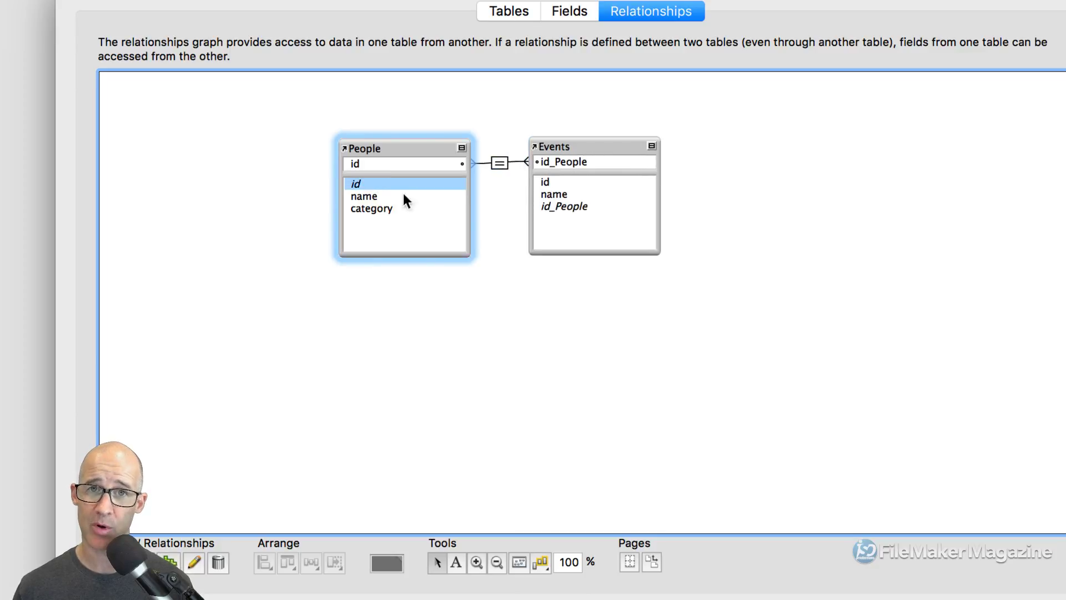
click(552, 185)
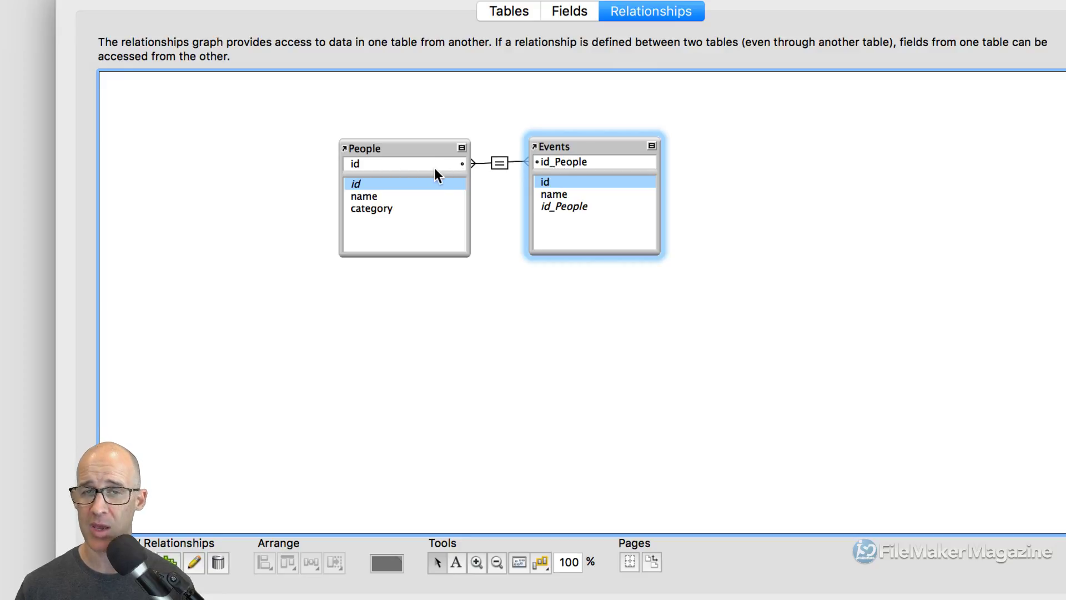
drag(567, 150, 571, 151)
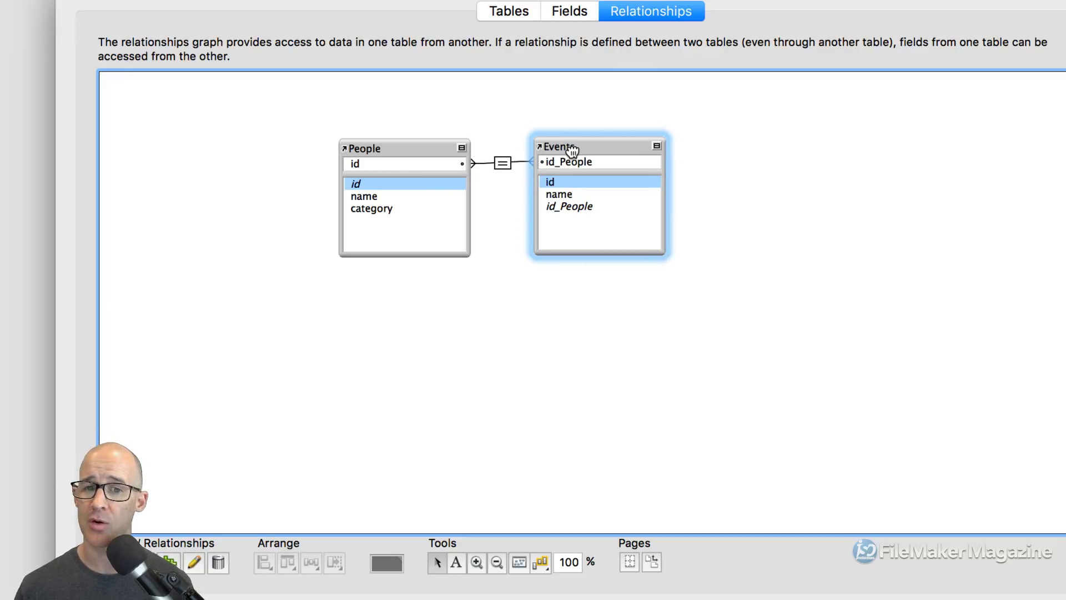
click(572, 151)
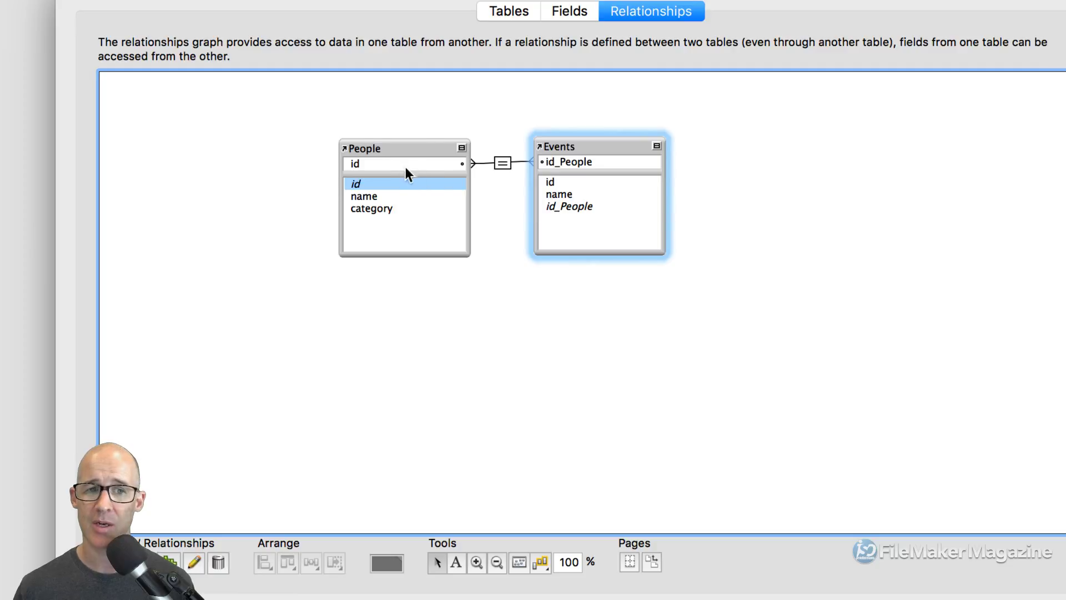
drag(405, 150, 403, 148)
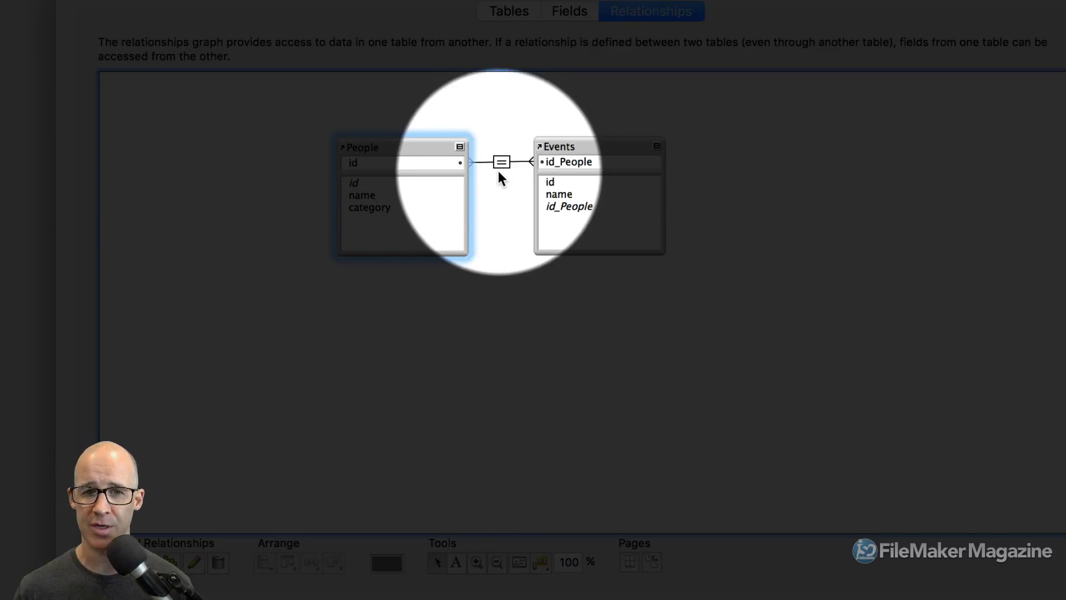
- Open the settings of the relationship between People and Events and review its comparison operators and the id match criterion
click(498, 171)
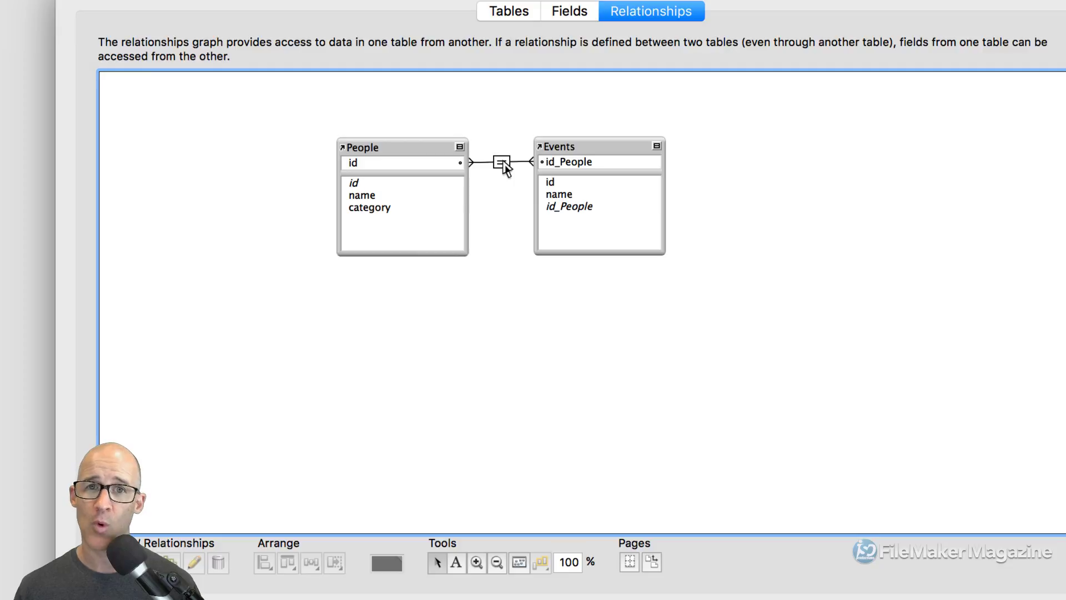
double_click(502, 163)
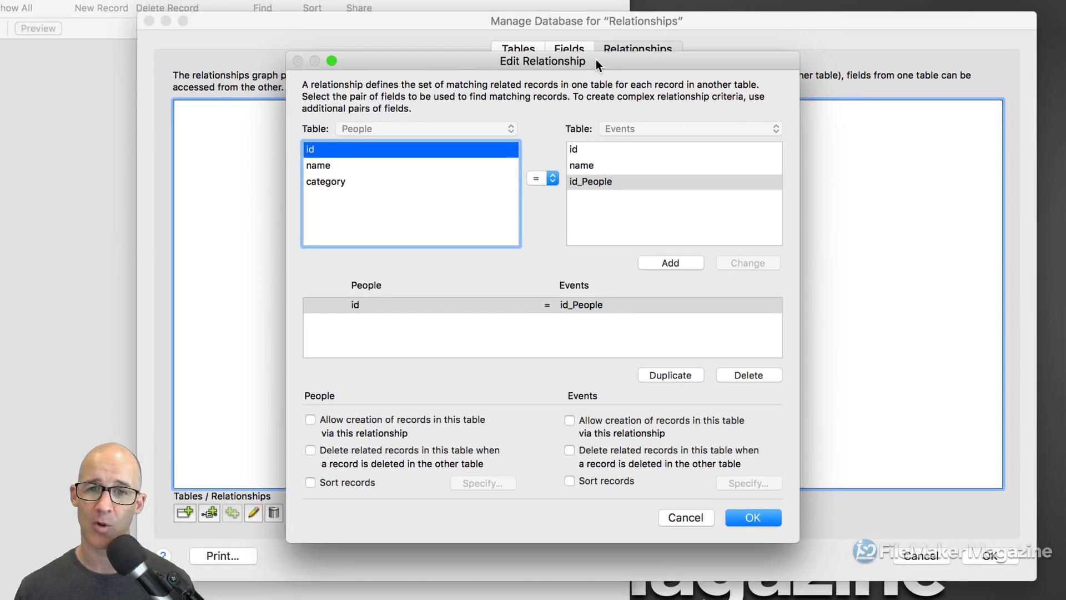
drag(595, 60, 595, 22)
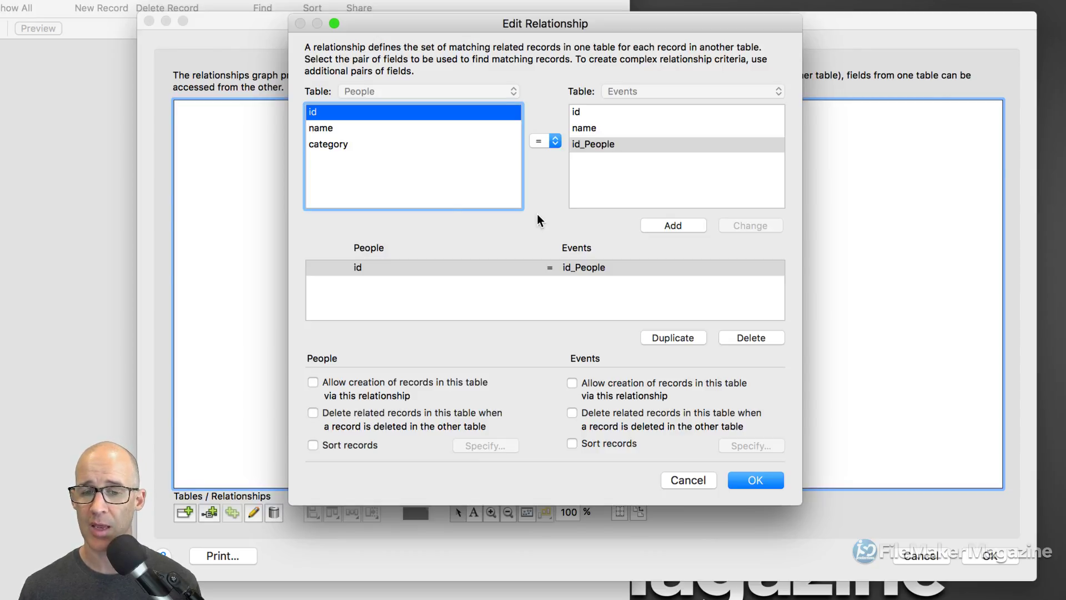
click(548, 142)
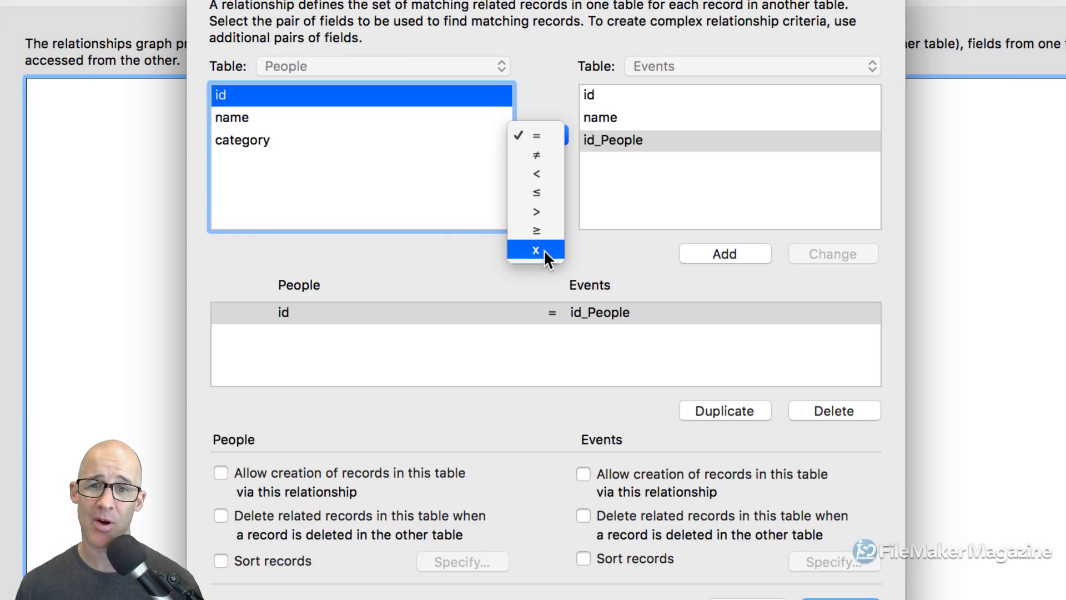
click(585, 256)
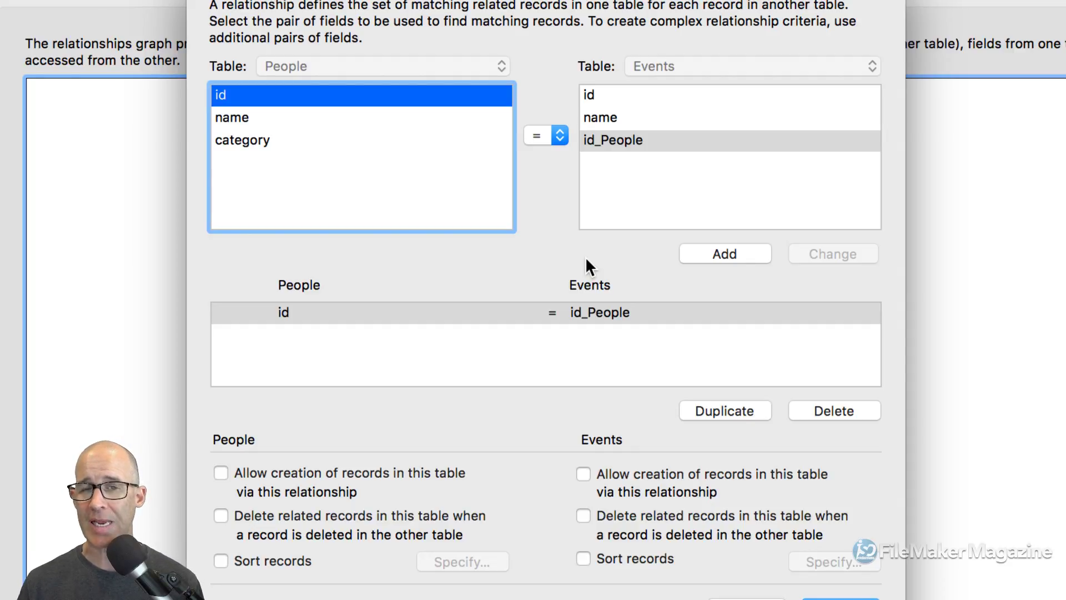
click(552, 135)
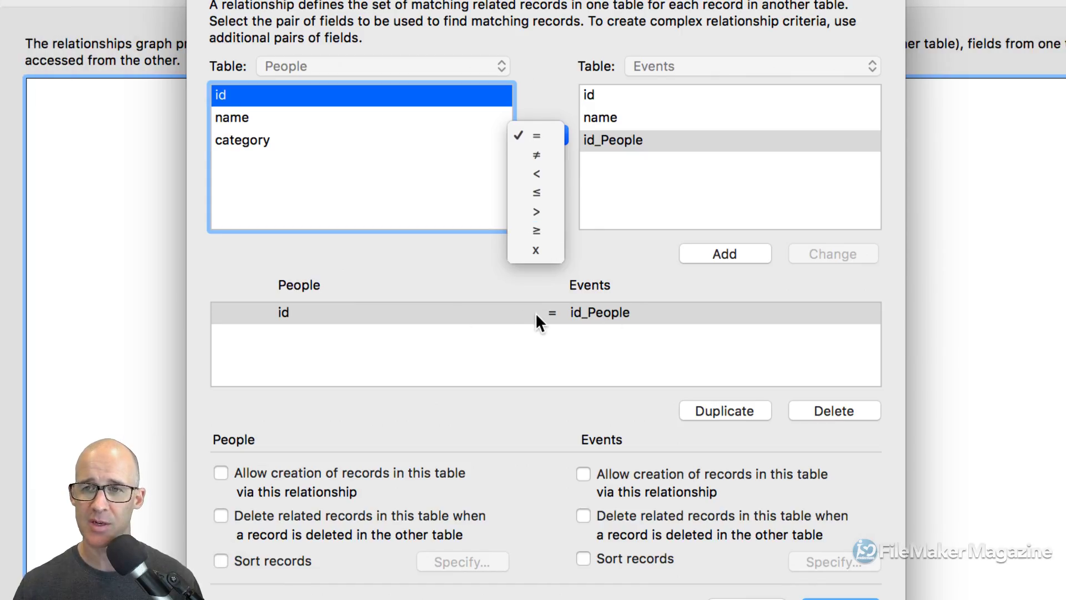
click(394, 316)
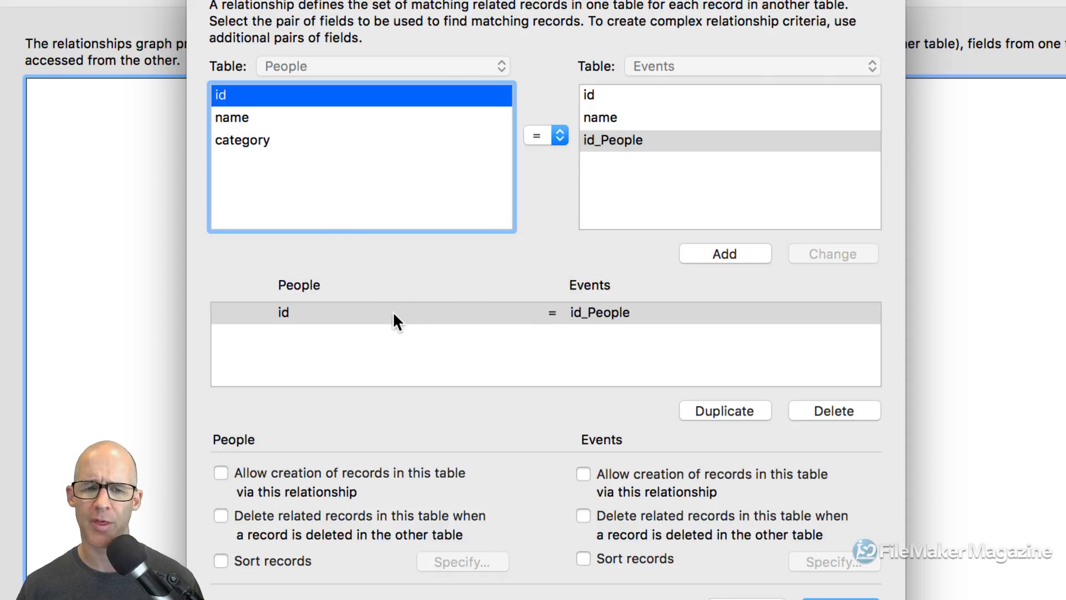
click(503, 314)
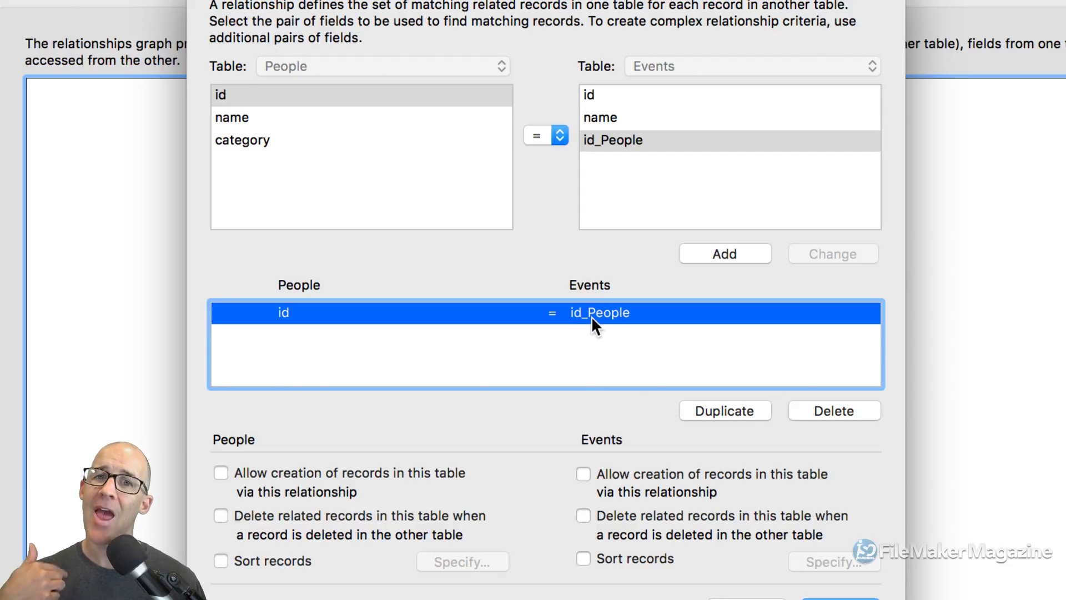
- Add a criterion to the relationship that matches the name field of People to the name field of Events with =
click(345, 118)
click(597, 118)
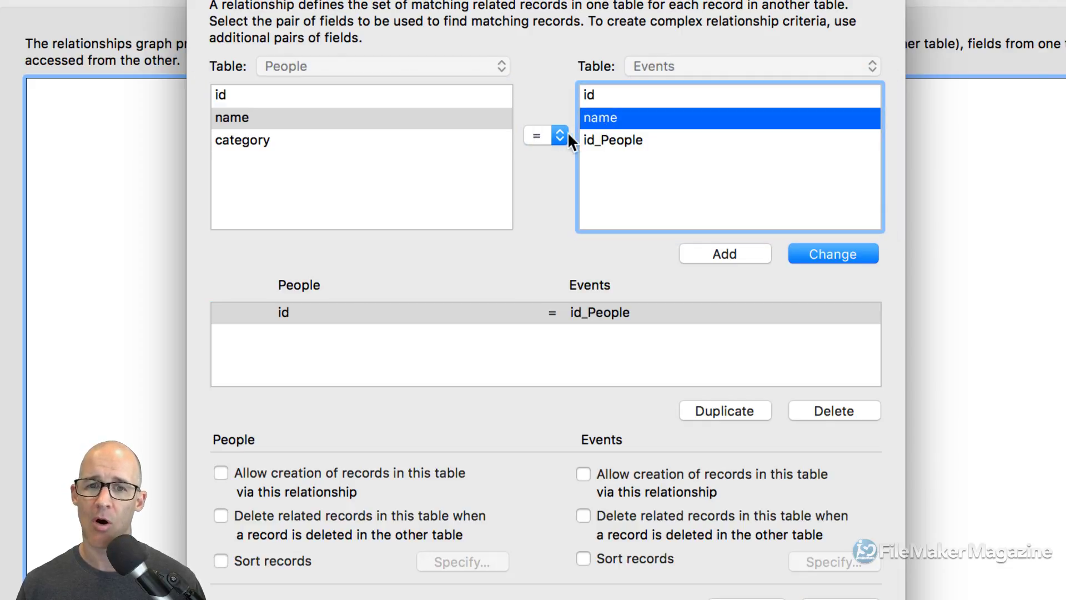
click(554, 134)
click(554, 135)
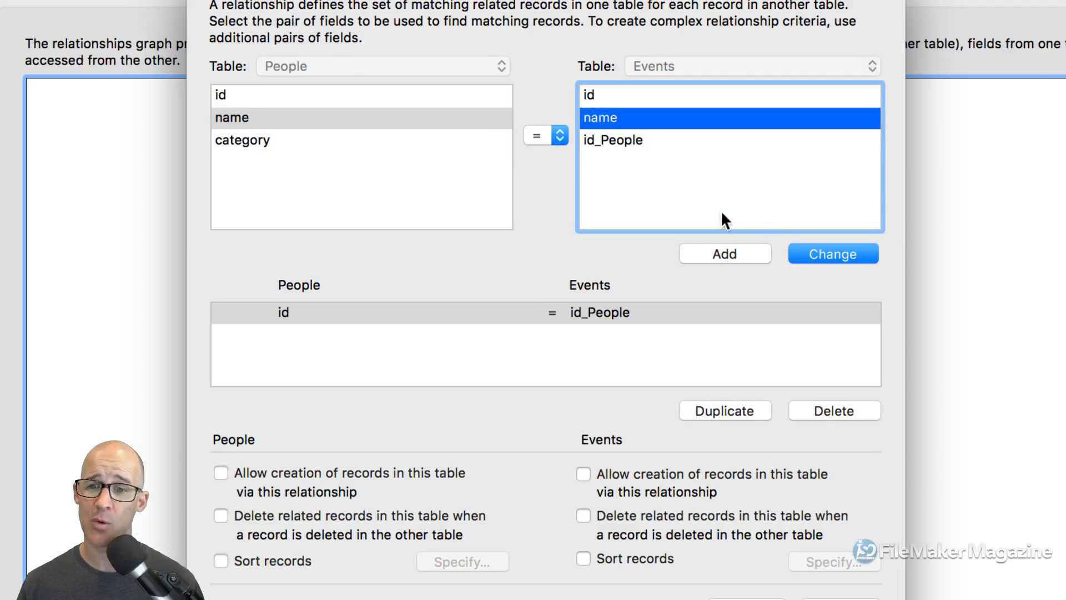
click(743, 254)
key(Tab)
click(348, 312)
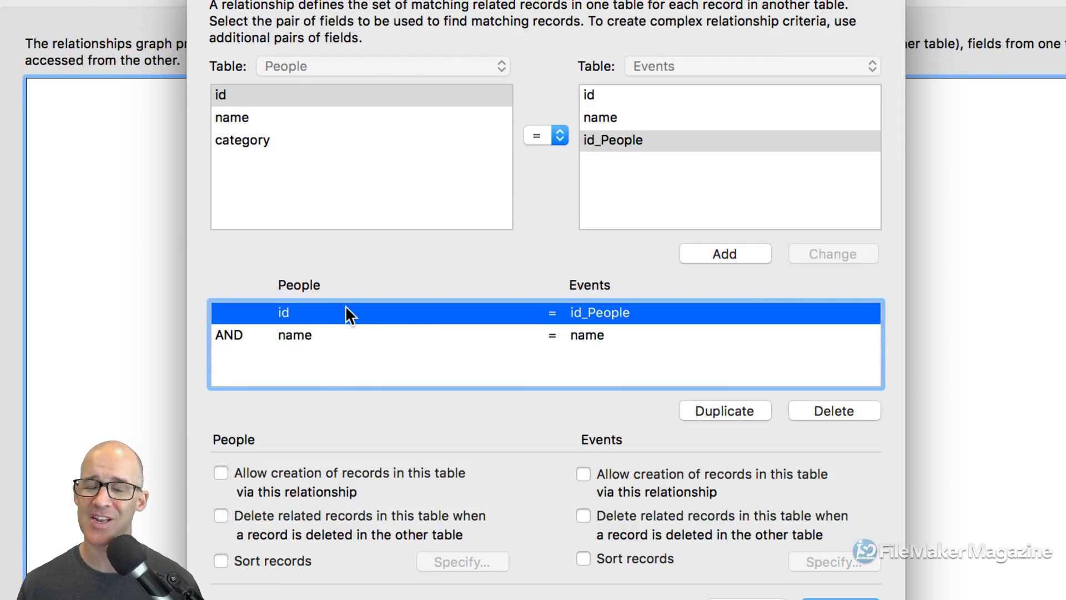
- Change the comparison operator of the name criterion to <
click(433, 338)
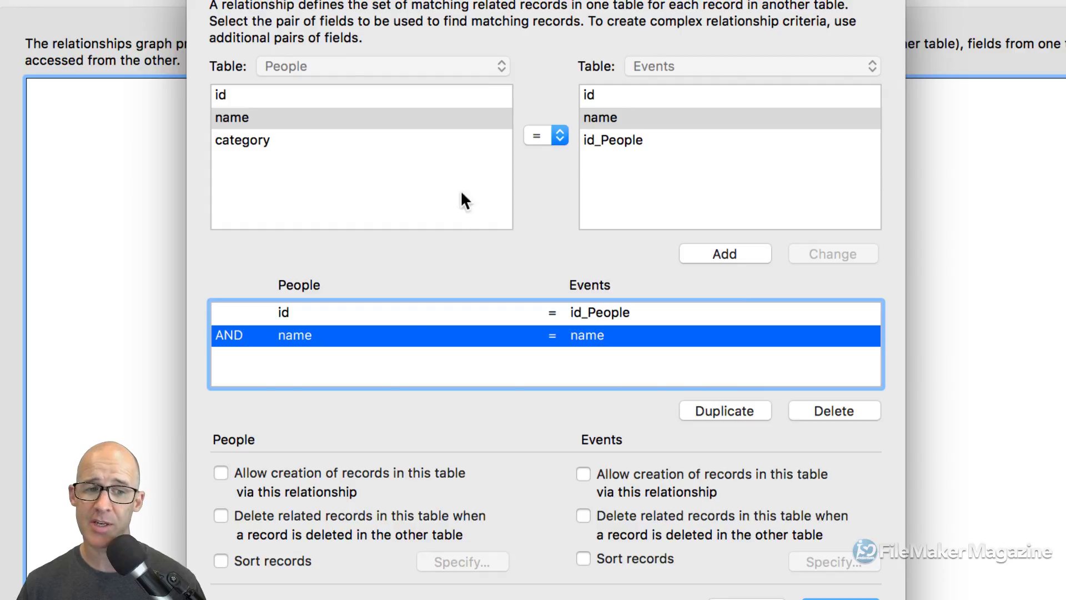
click(553, 139)
click(544, 167)
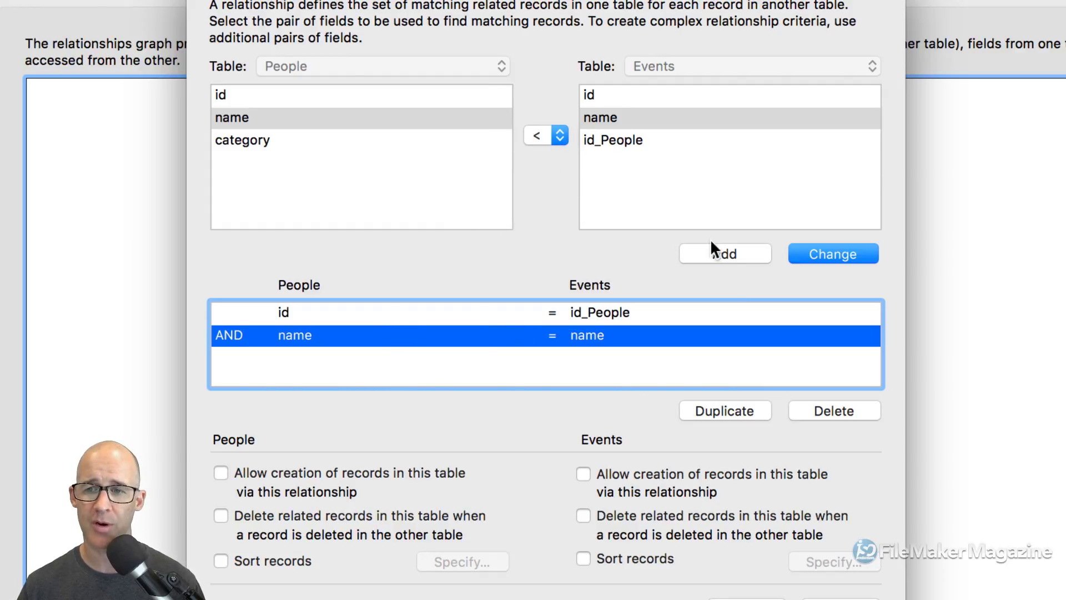
click(824, 258)
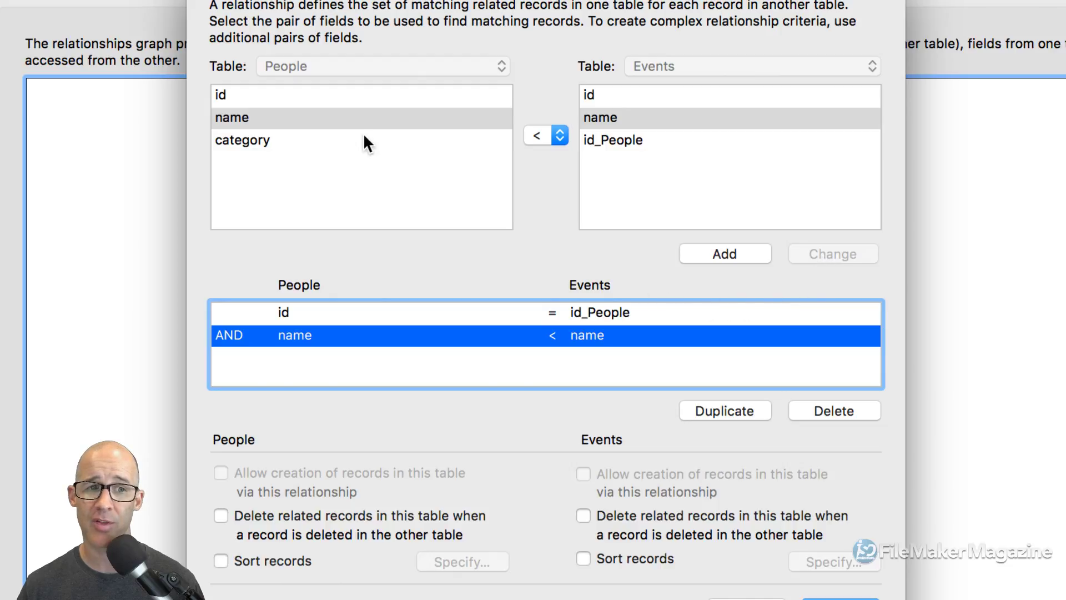
- Add another criterion comparing the name field of People with the name field of Events using >
click(350, 121)
click(615, 118)
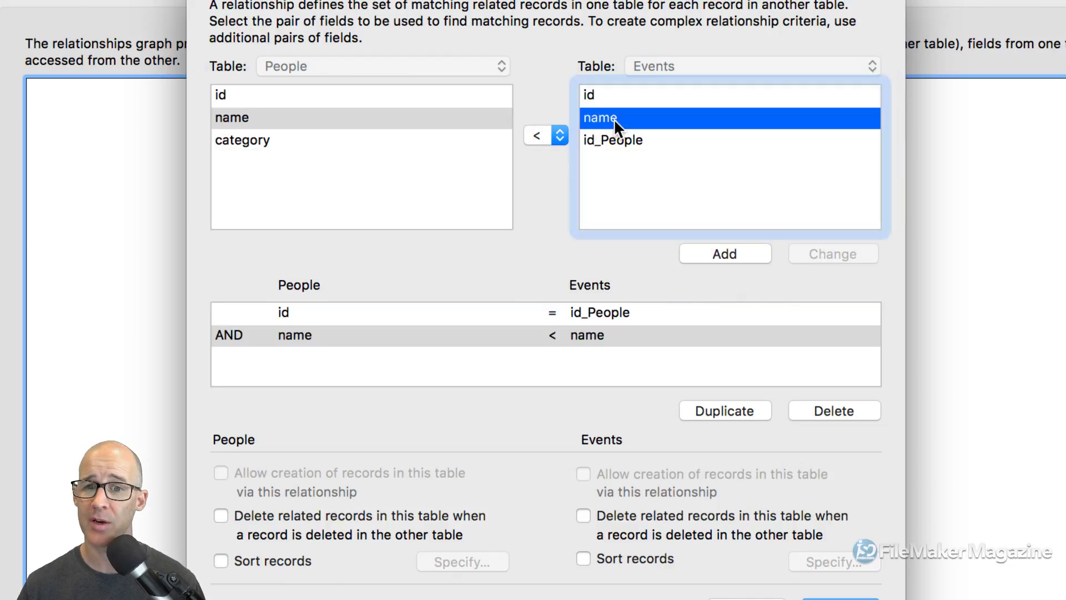
click(553, 136)
click(549, 172)
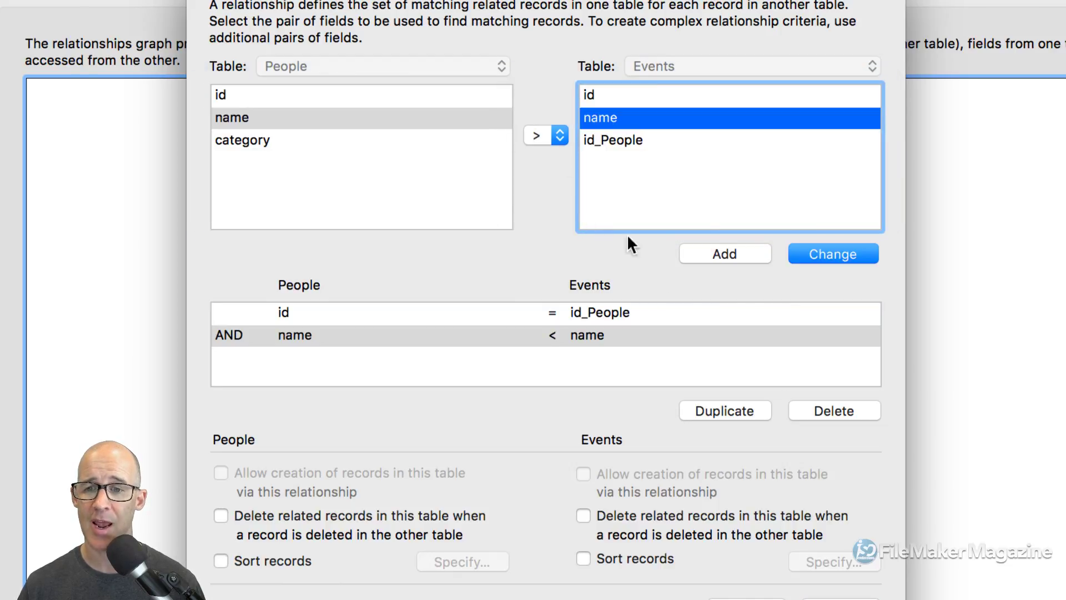
click(726, 253)
- Examine the id criterion and the two name criteria combined with AND, comparing their fields and operators
click(578, 311)
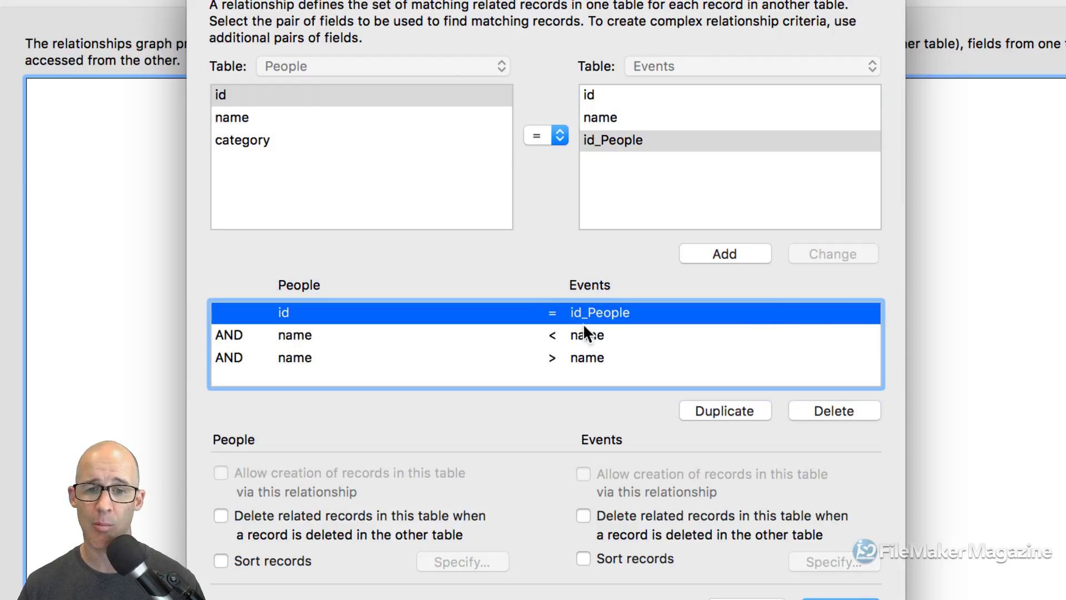
click(582, 333)
click(578, 357)
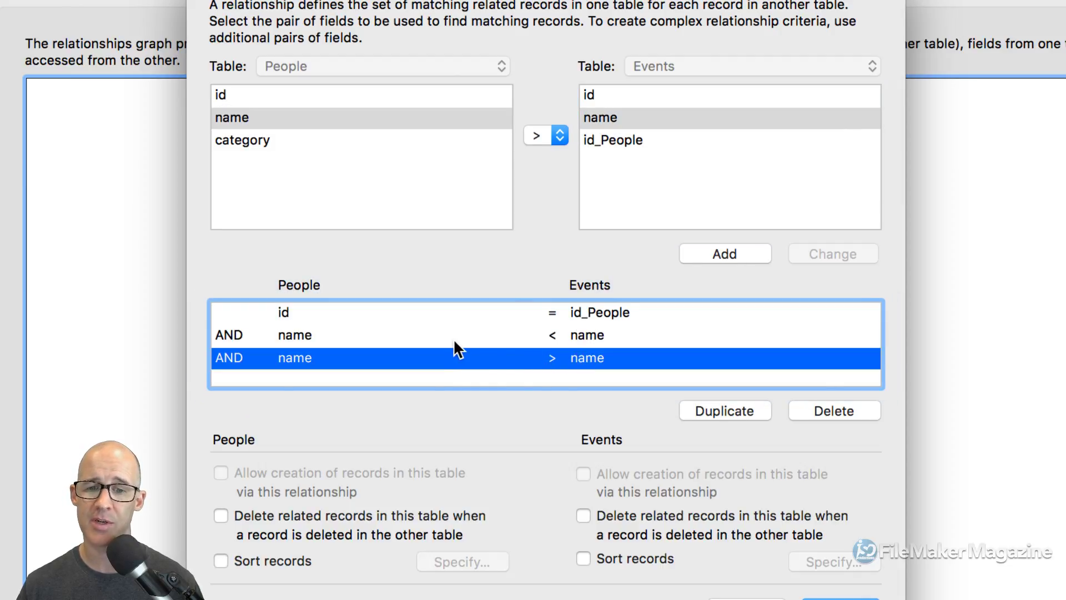
click(504, 340)
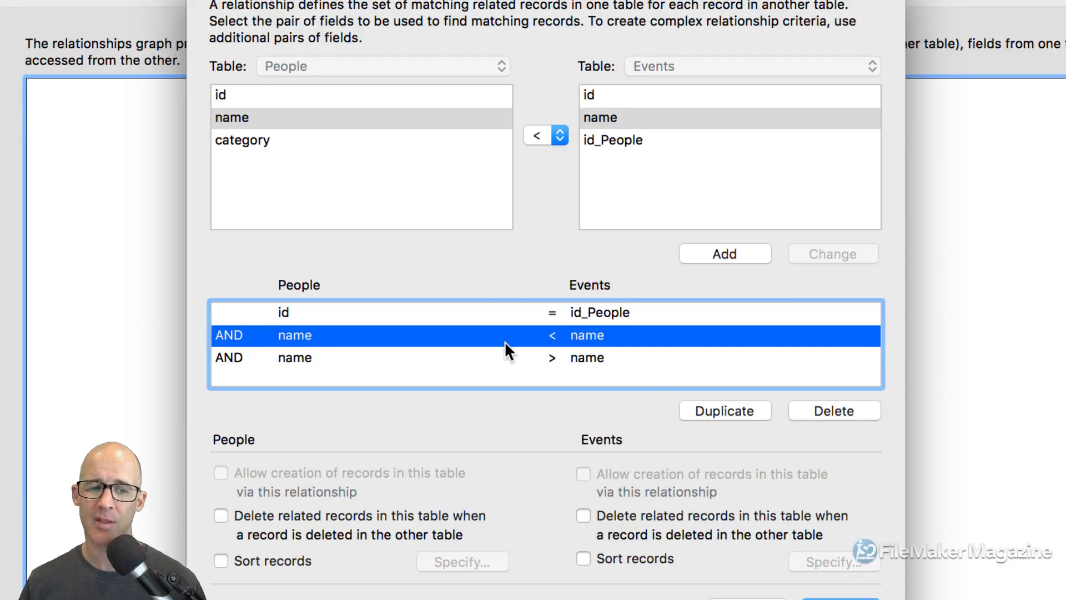
click(446, 311)
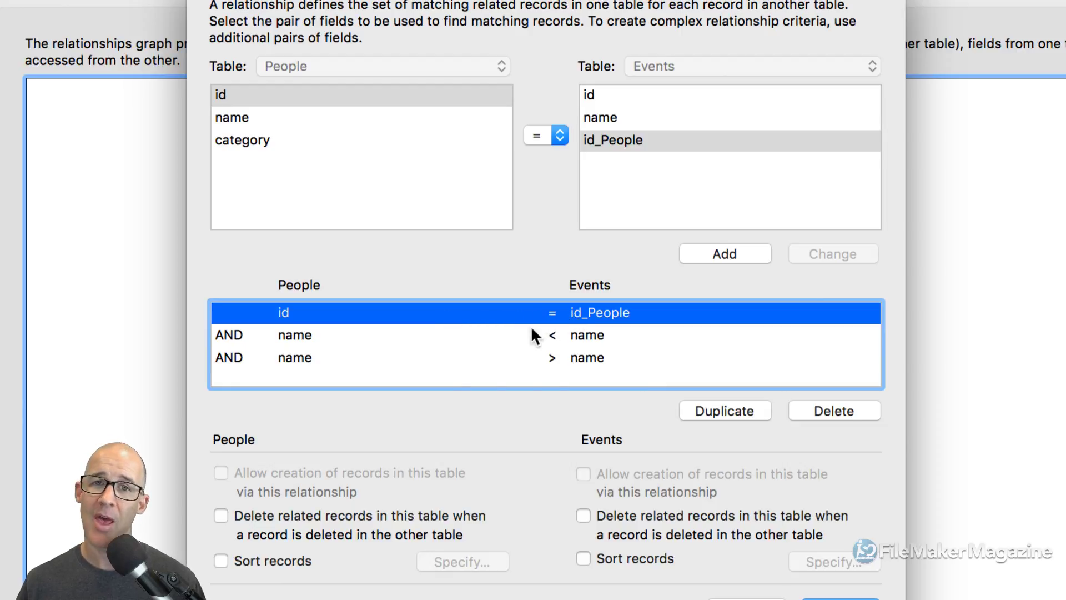
click(502, 340)
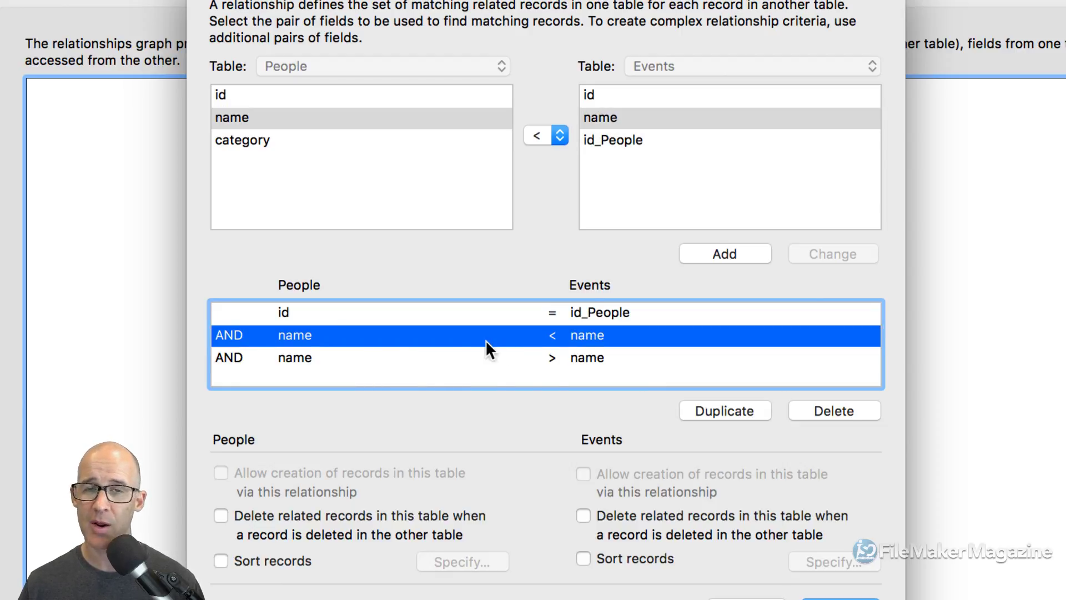
click(294, 357)
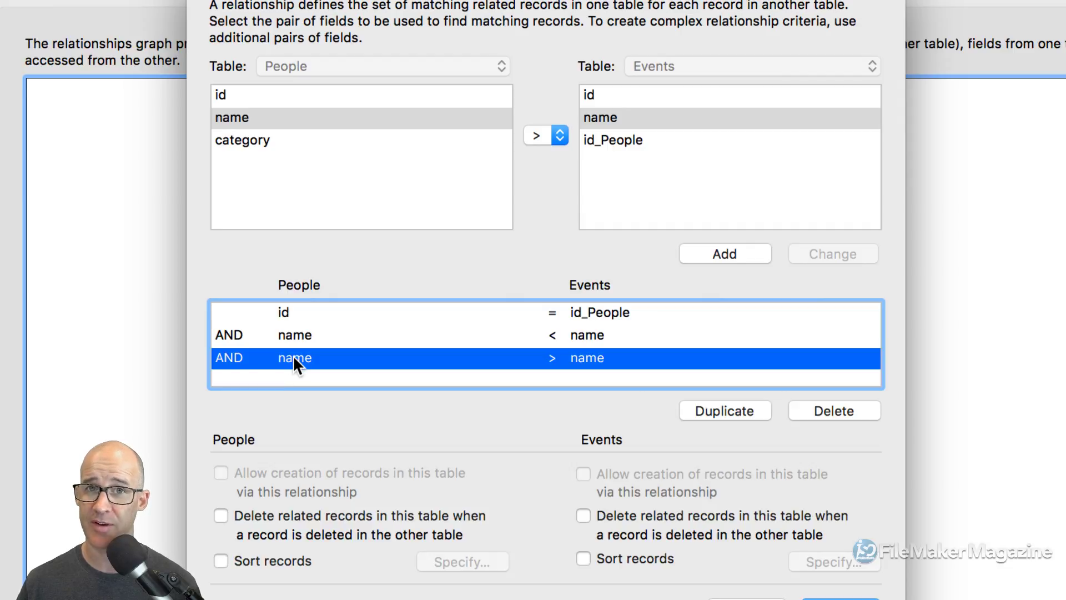
click(299, 341)
click(300, 351)
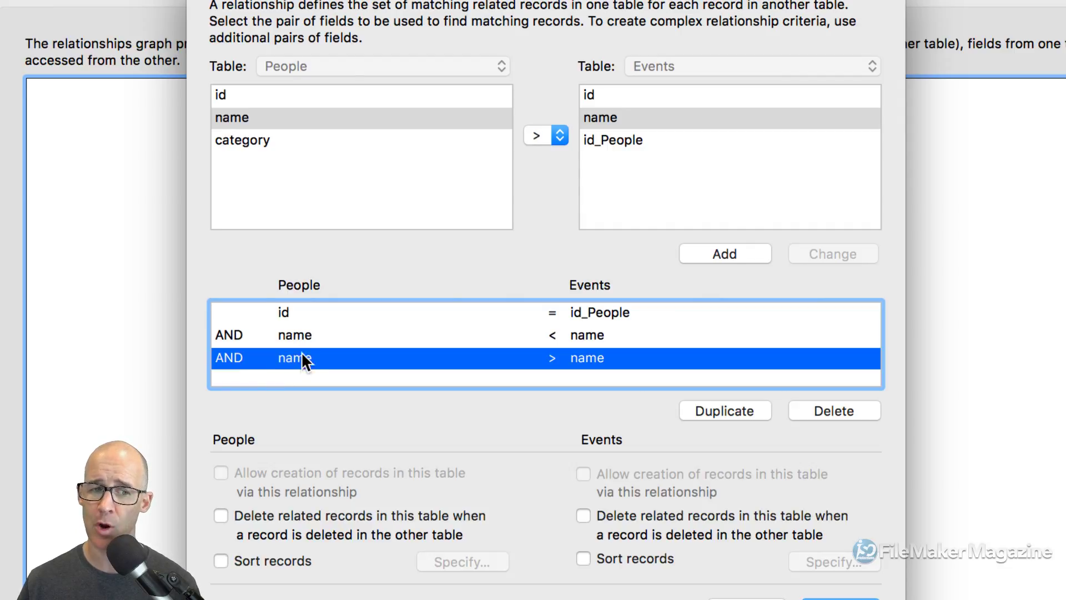
click(304, 340)
click(306, 359)
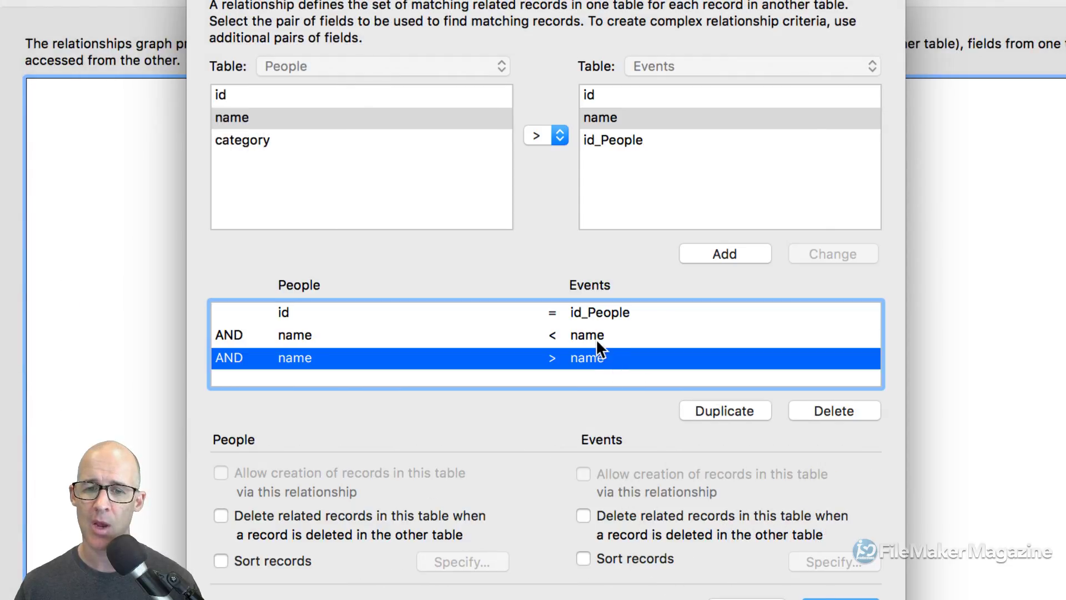
- Delete both name criteria from the relationship and accept it with only id = id_People
click(592, 340)
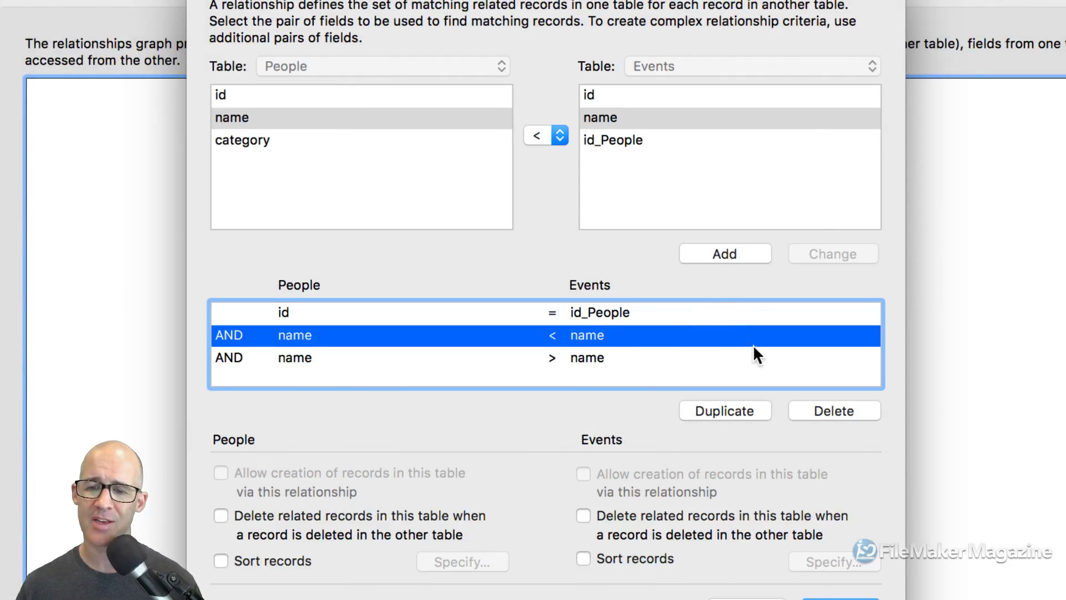
click(819, 411)
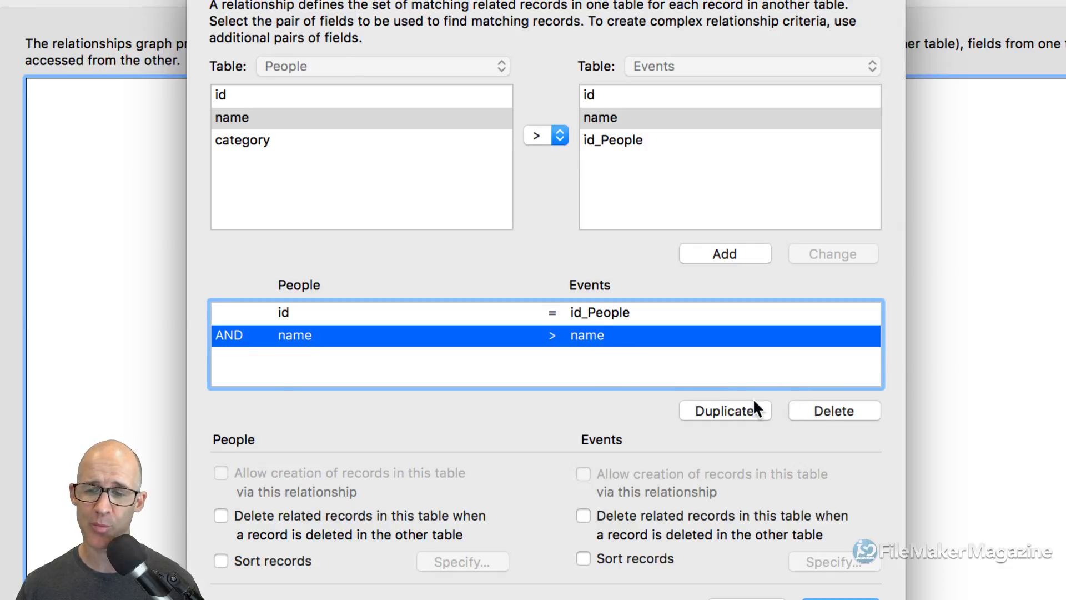
click(800, 411)
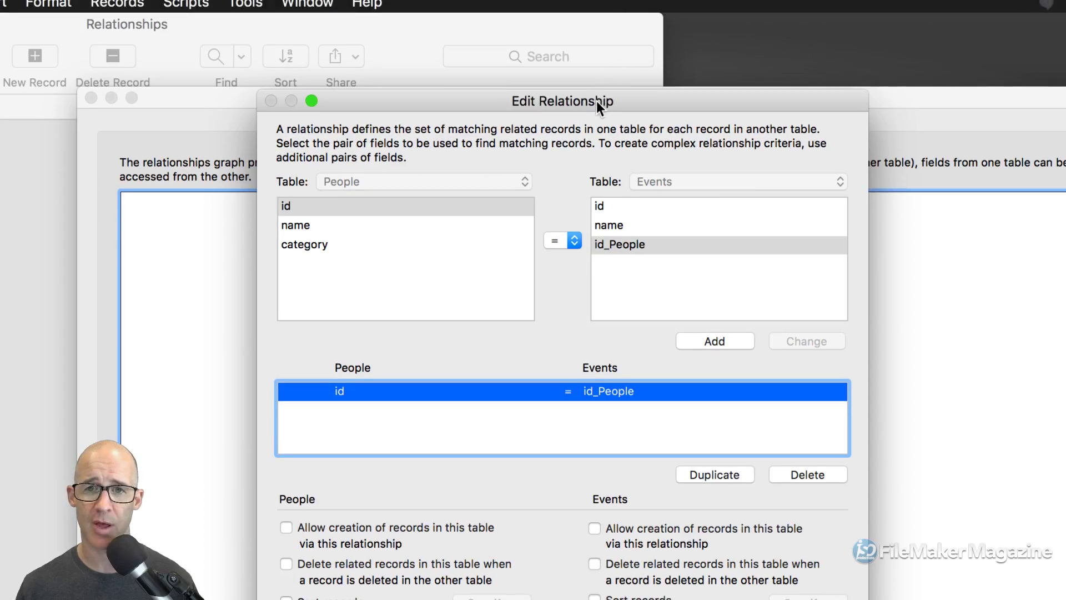
drag(596, 101, 681, 25)
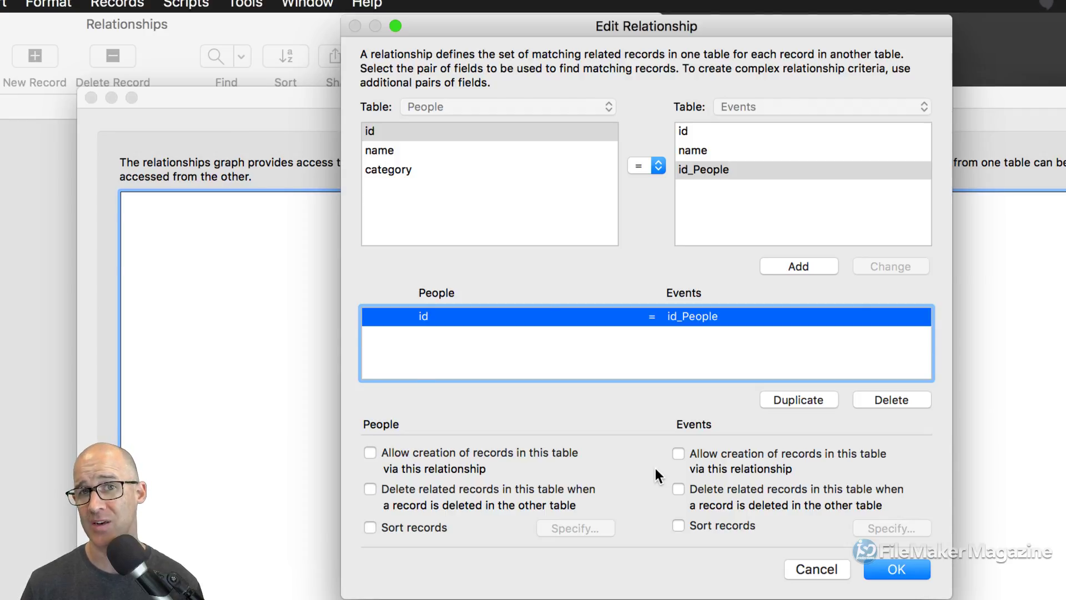
click(899, 568)
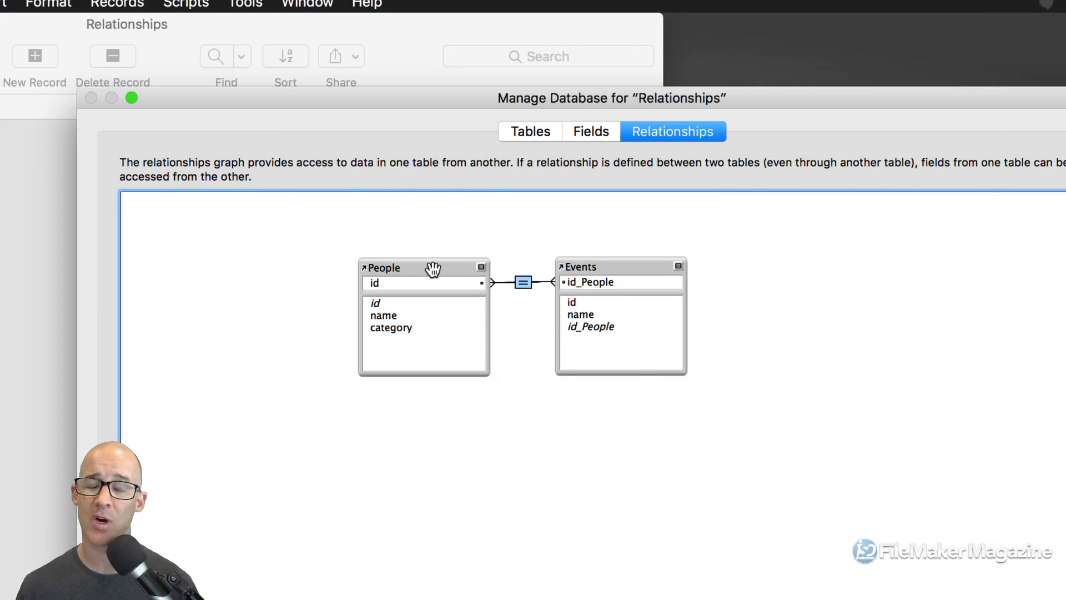
- Allow creation of records in the Events table via the People to Events relationship
click(432, 269)
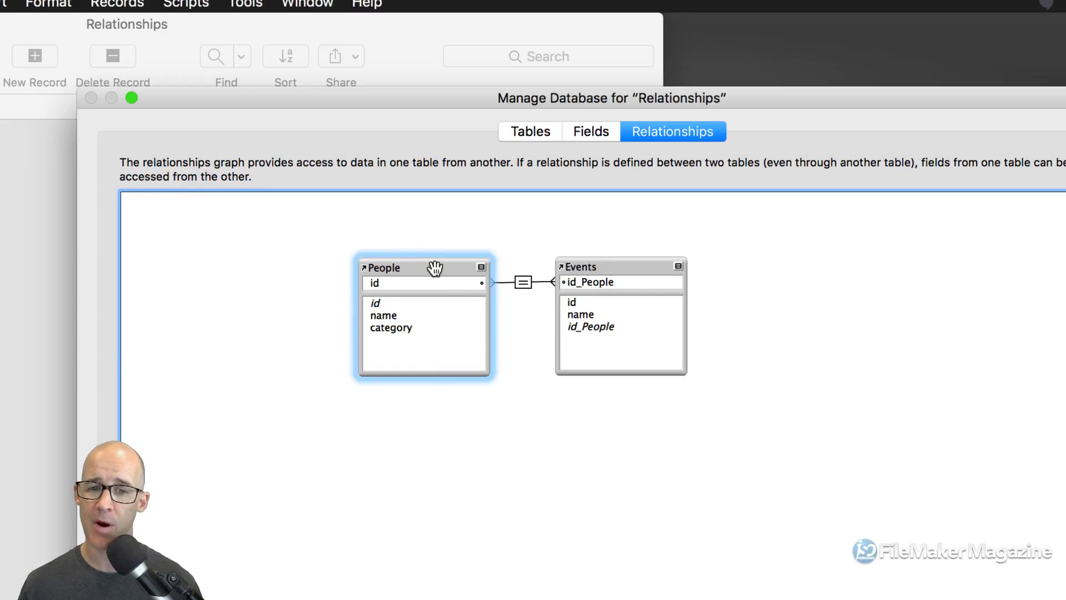
click(601, 271)
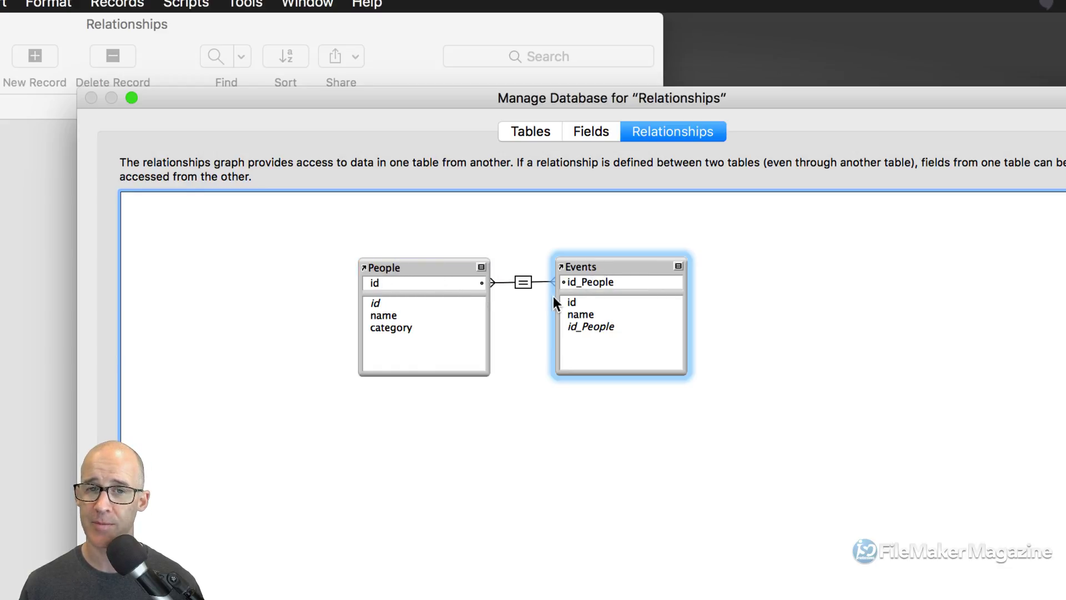
double_click(522, 284)
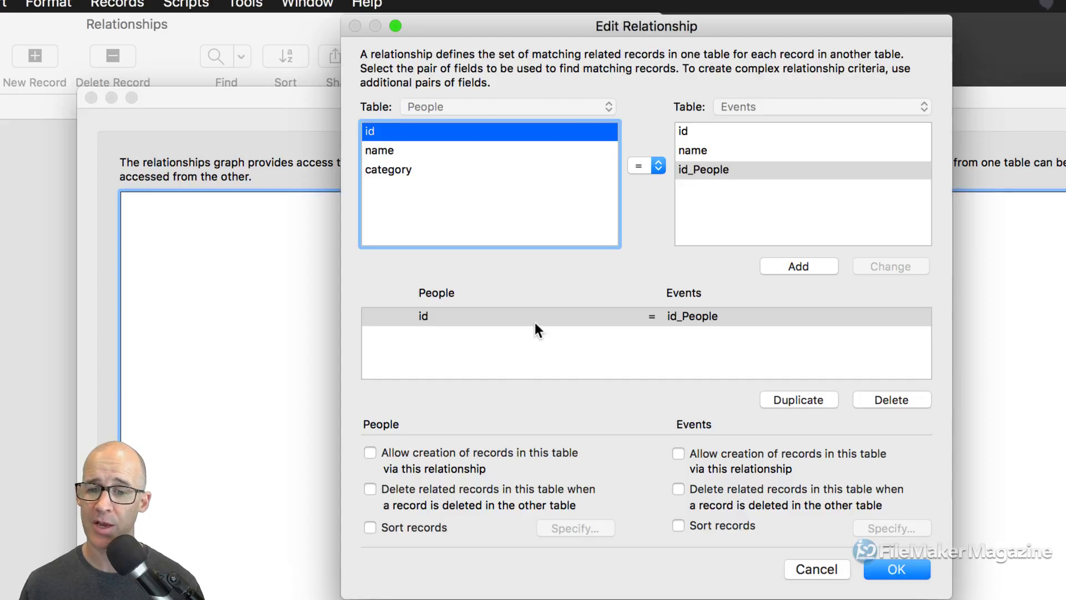
click(711, 454)
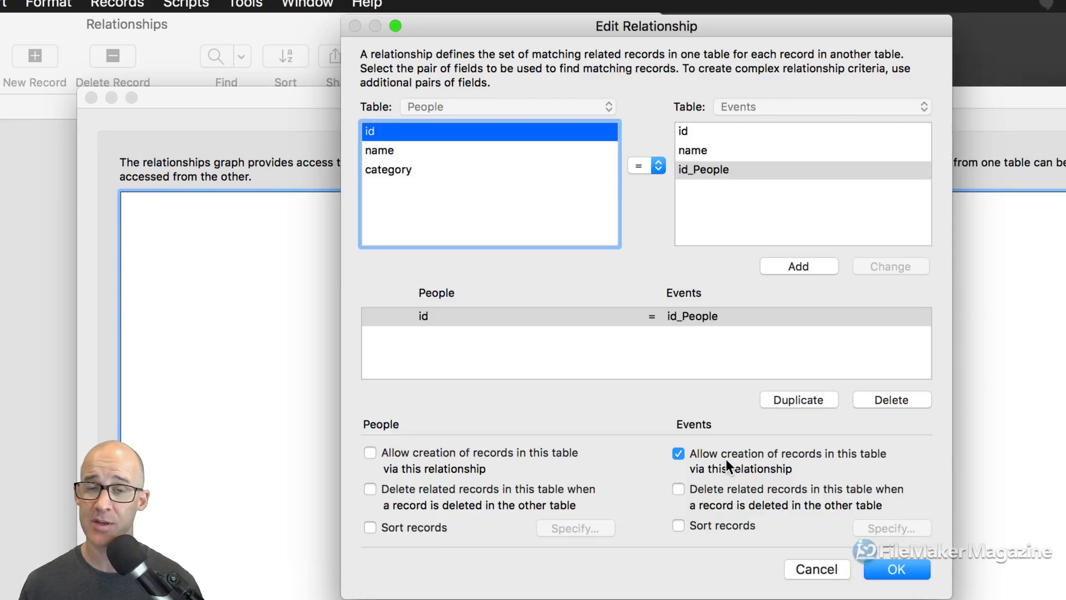
click(896, 569)
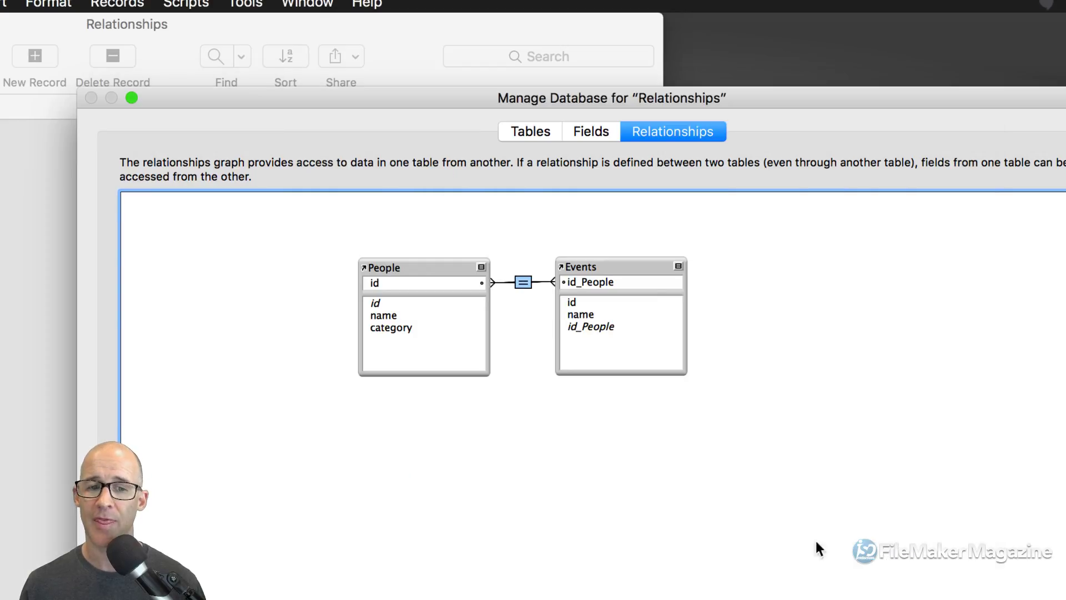
click(439, 275)
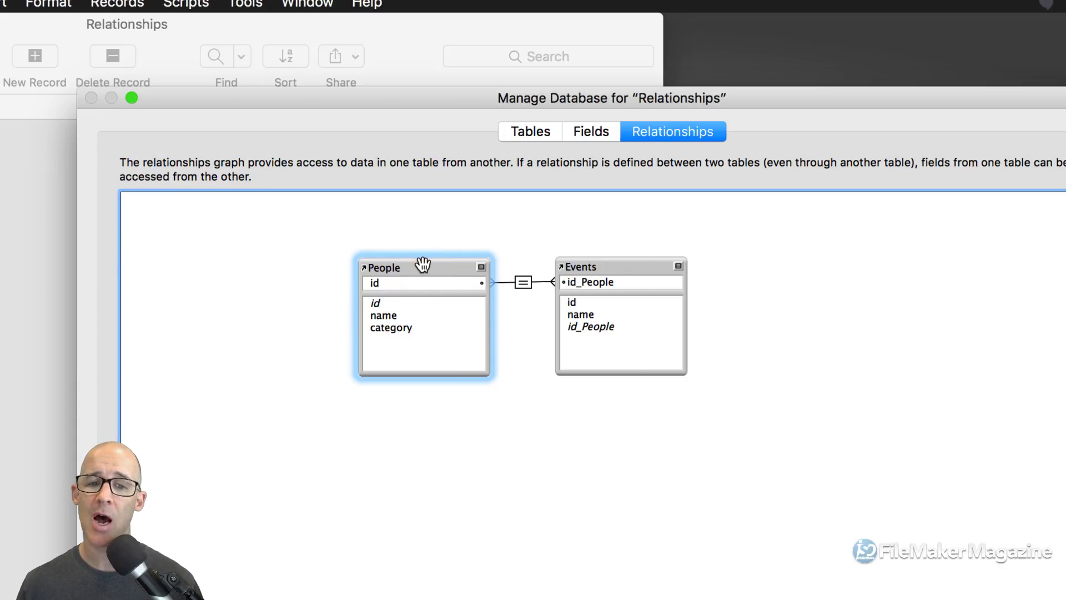
- Allow creation of records in both the People and Events tables via the People to Events relationship
click(602, 268)
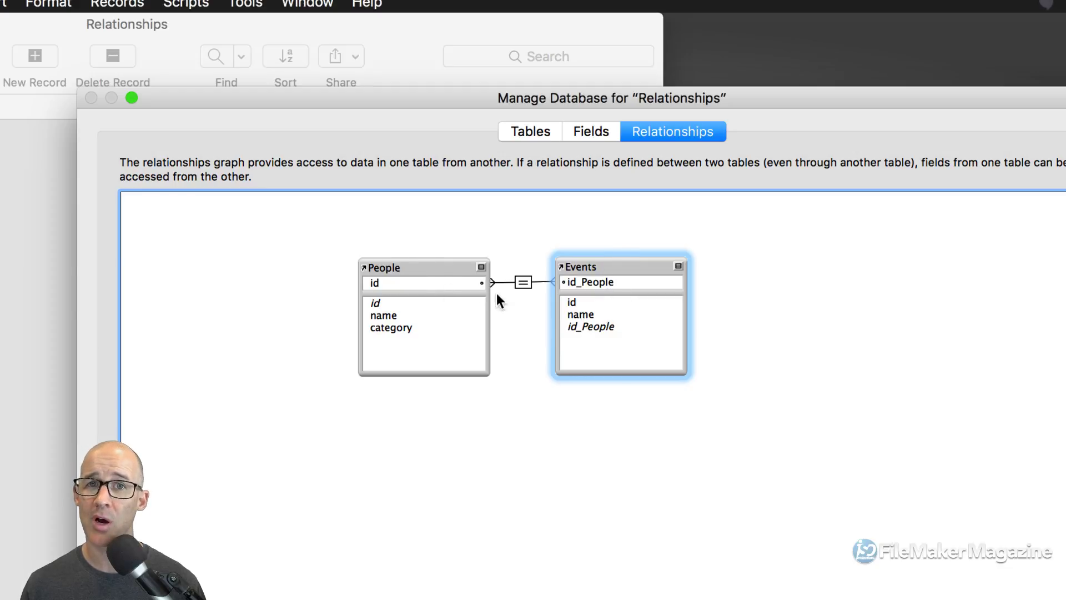
double_click(525, 284)
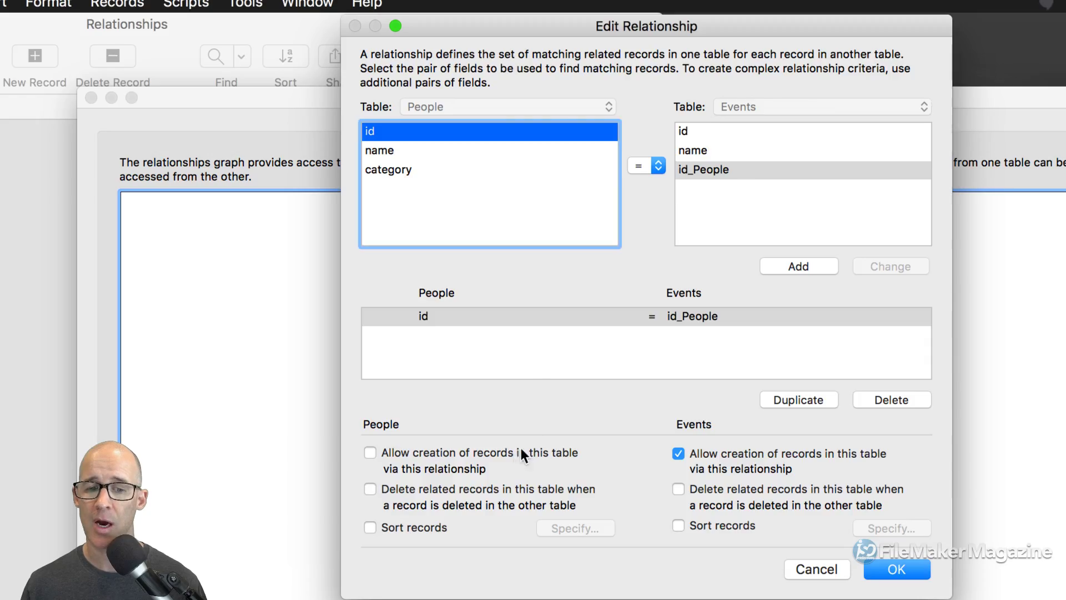
click(419, 454)
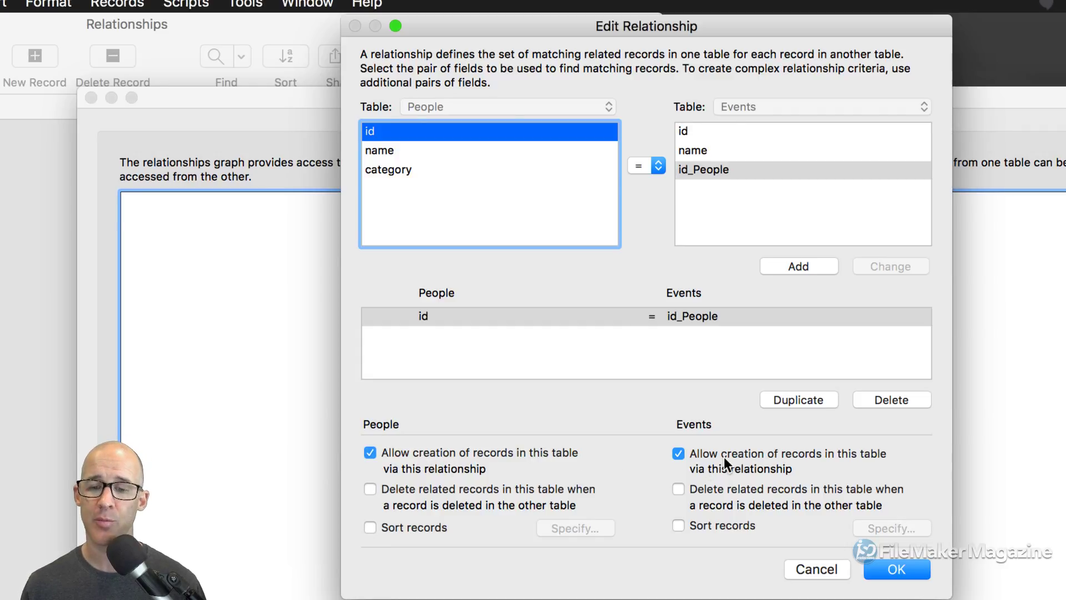
click(682, 460)
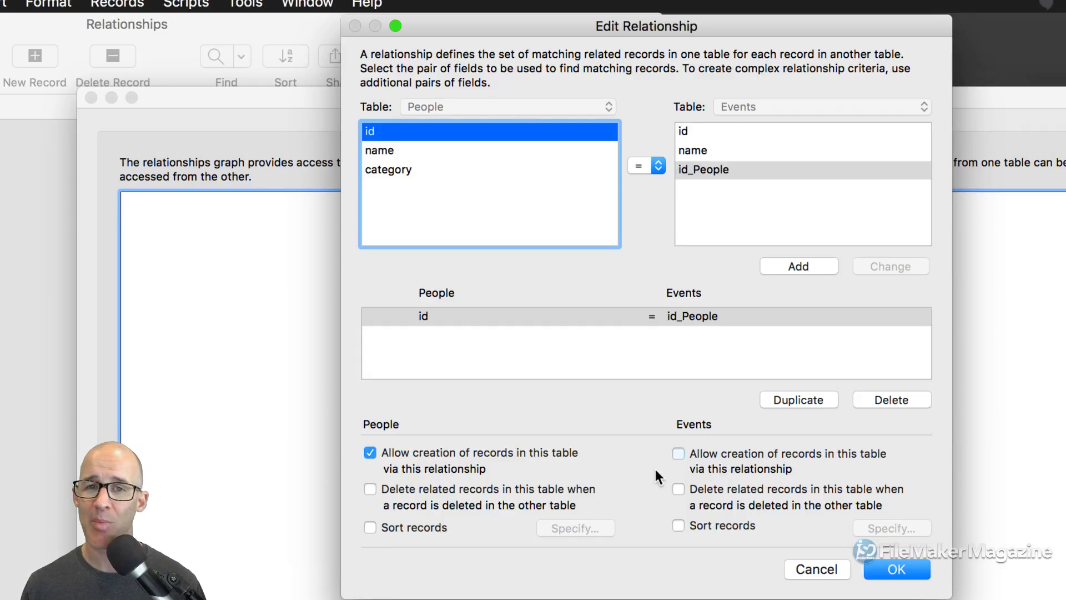
click(678, 453)
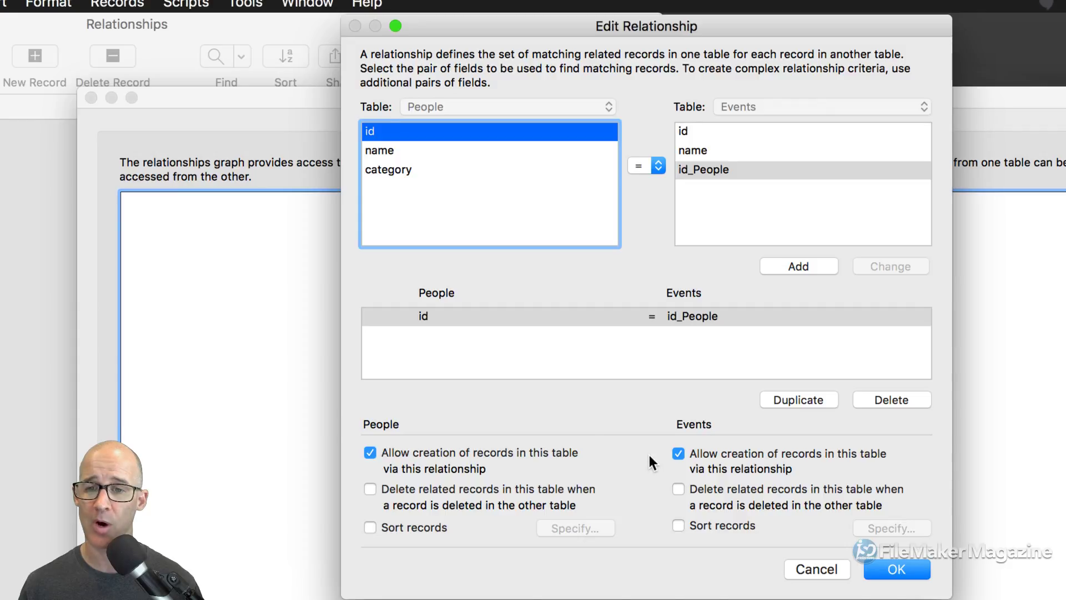
- Add a relationship criterion comparing the name field of People with the name field of Events using <
click(653, 167)
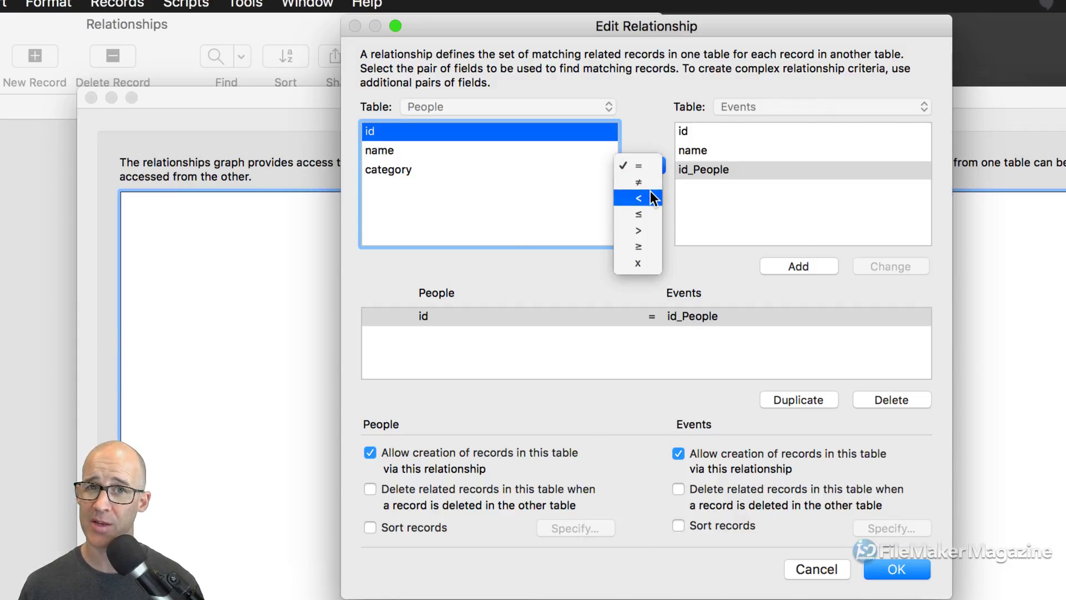
click(651, 191)
click(692, 151)
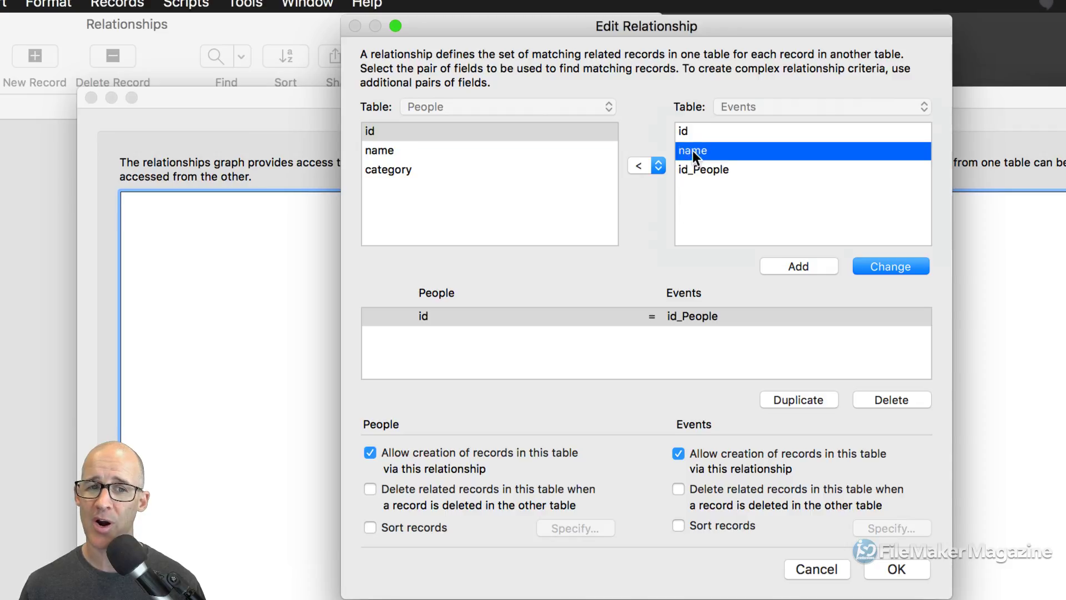
click(510, 155)
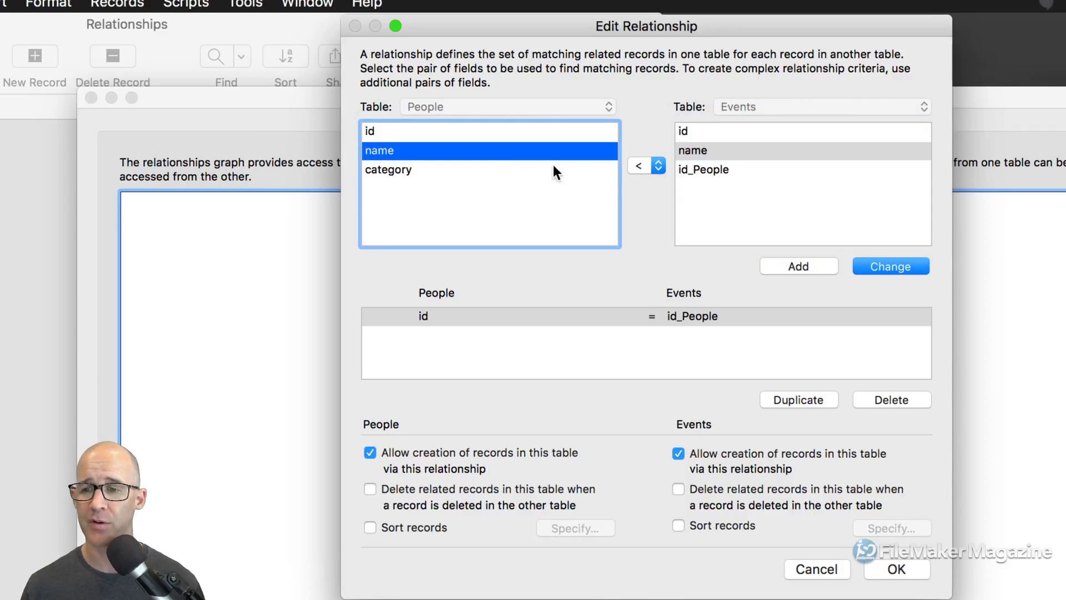
click(799, 264)
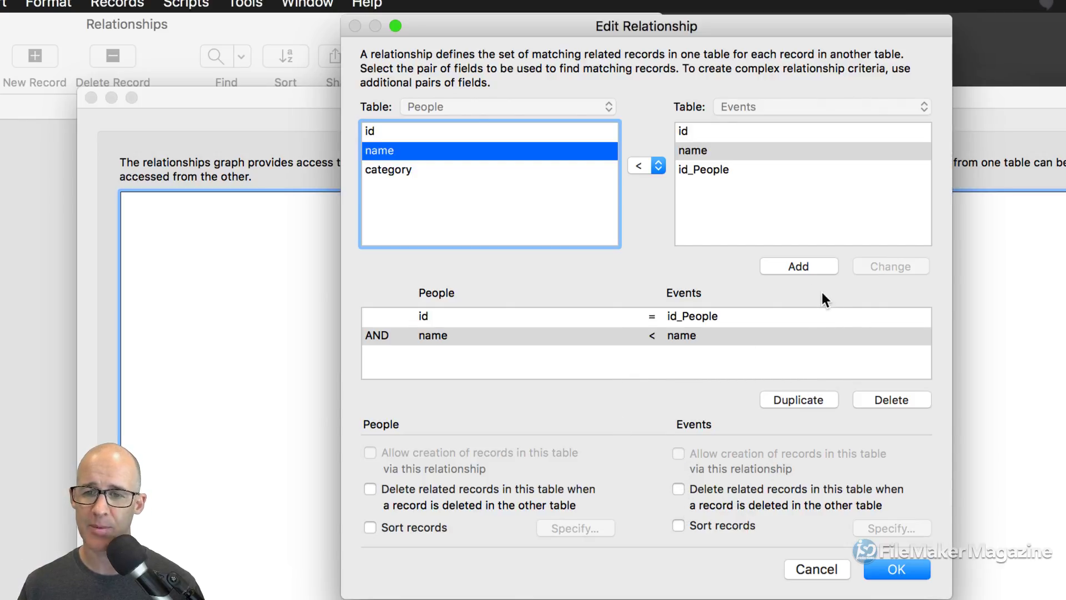
- Delete the name criterion, allow record creation in Events via the relationship, and accept the relationship and database changes
click(805, 339)
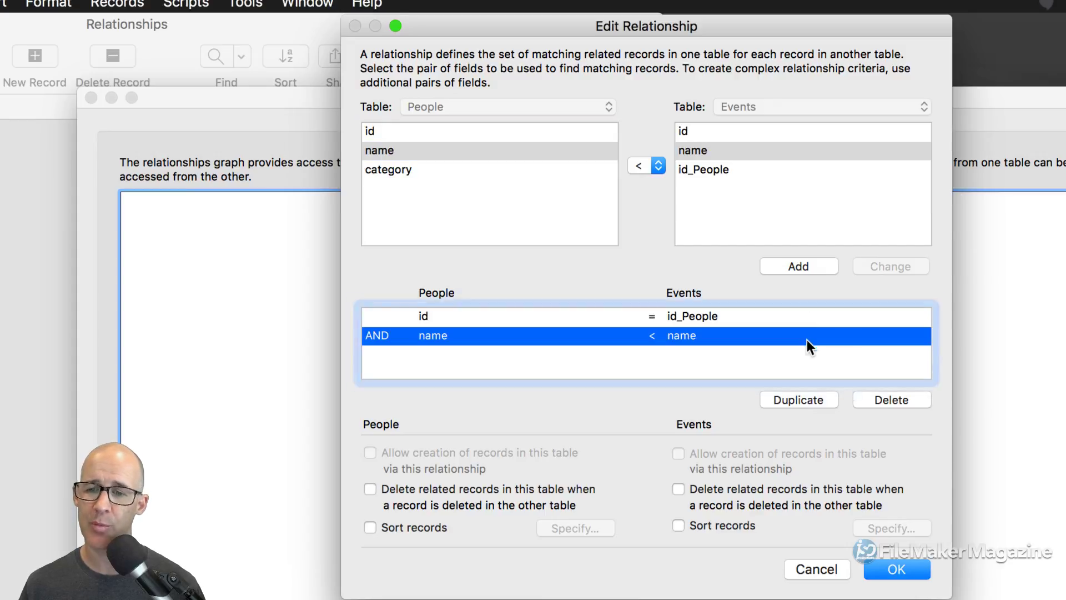
click(889, 400)
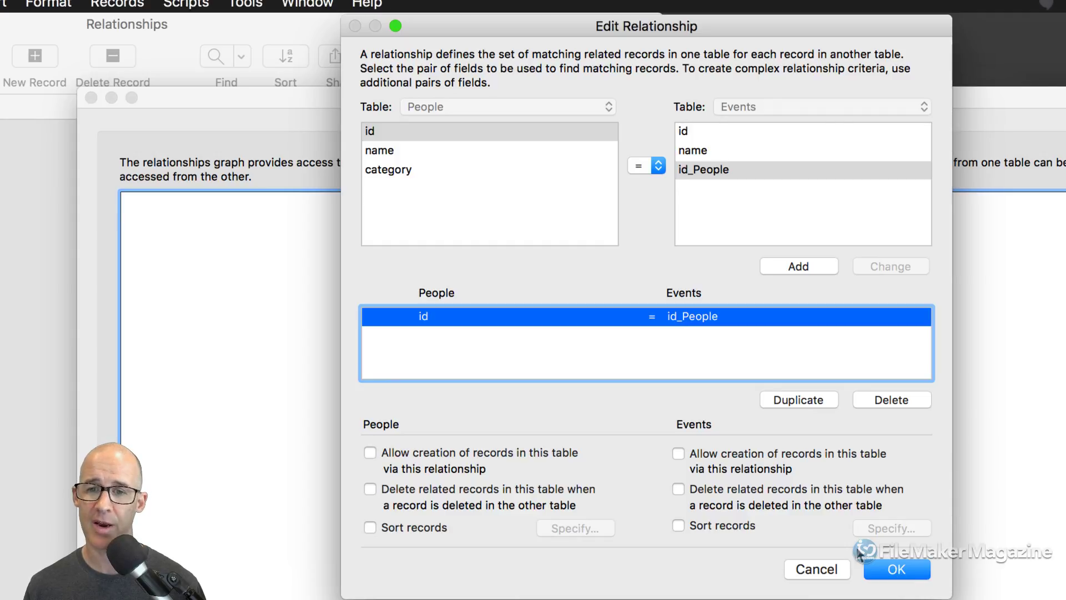
click(678, 454)
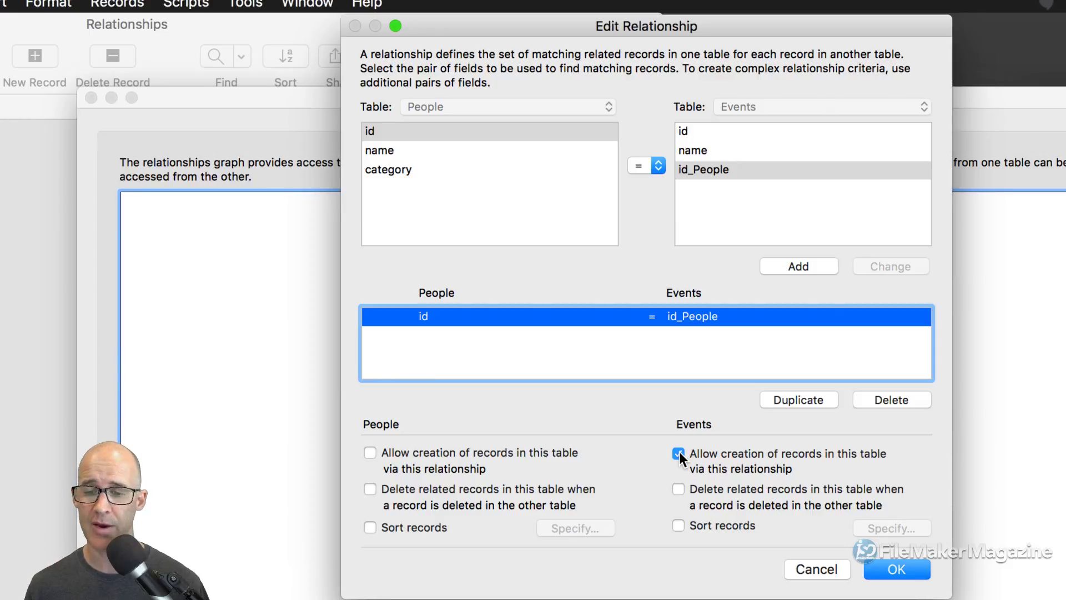
click(897, 570)
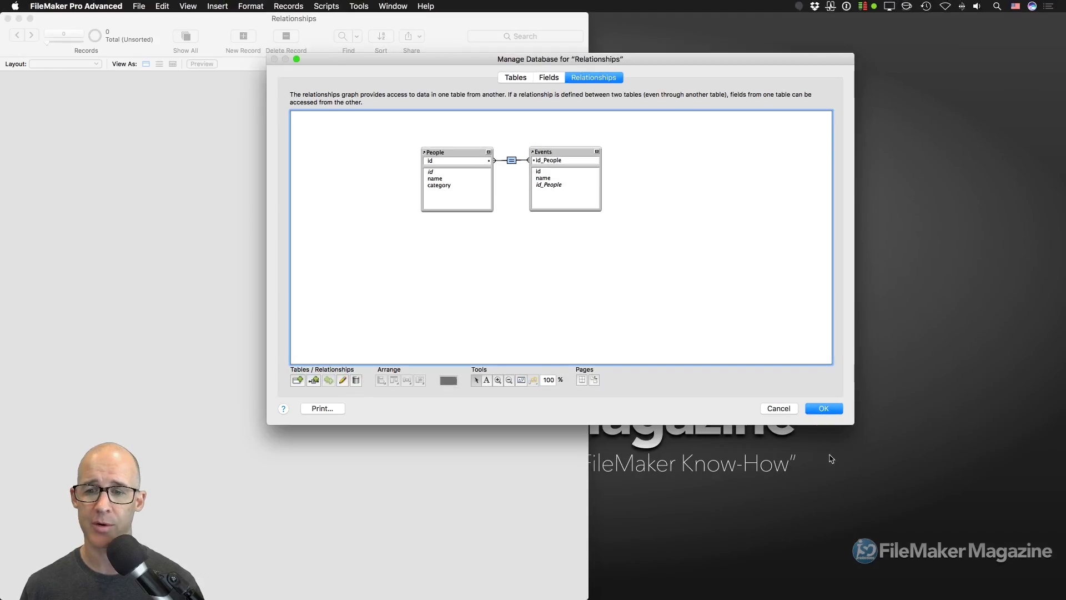
click(824, 410)
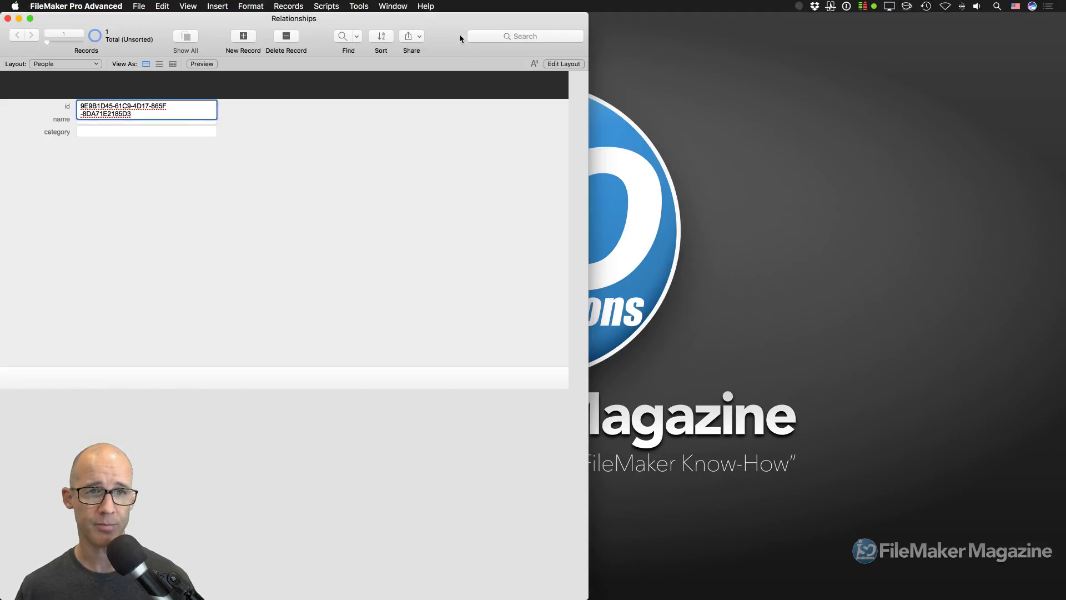
- Resize the Relationships window and centre it on the screen, then commit the first People record
drag(455, 35, 651, 34)
drag(783, 598, 794, 432)
drag(530, 17, 583, 35)
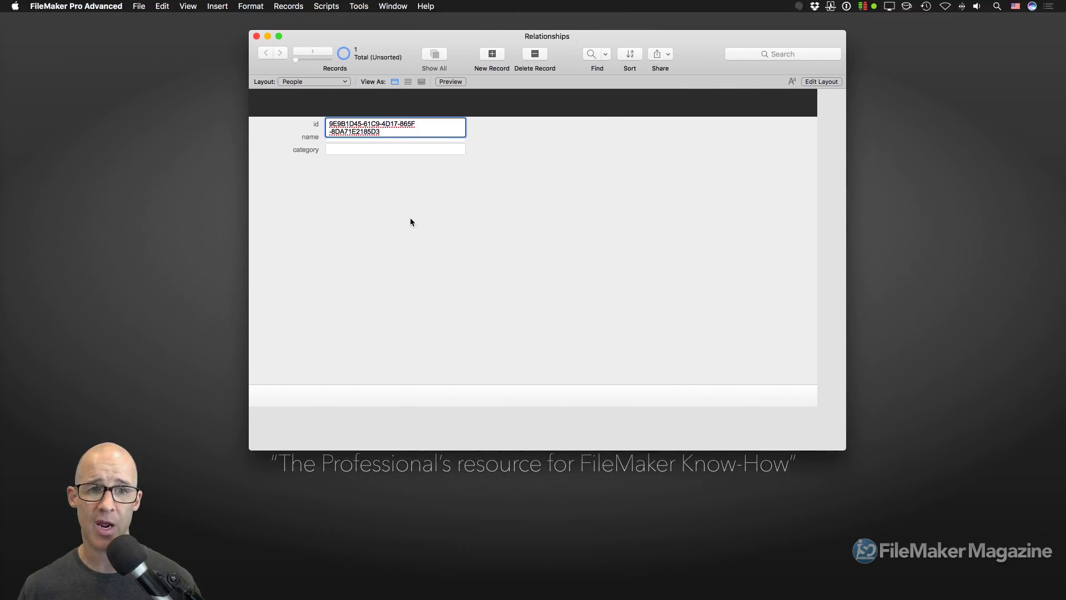
click(432, 178)
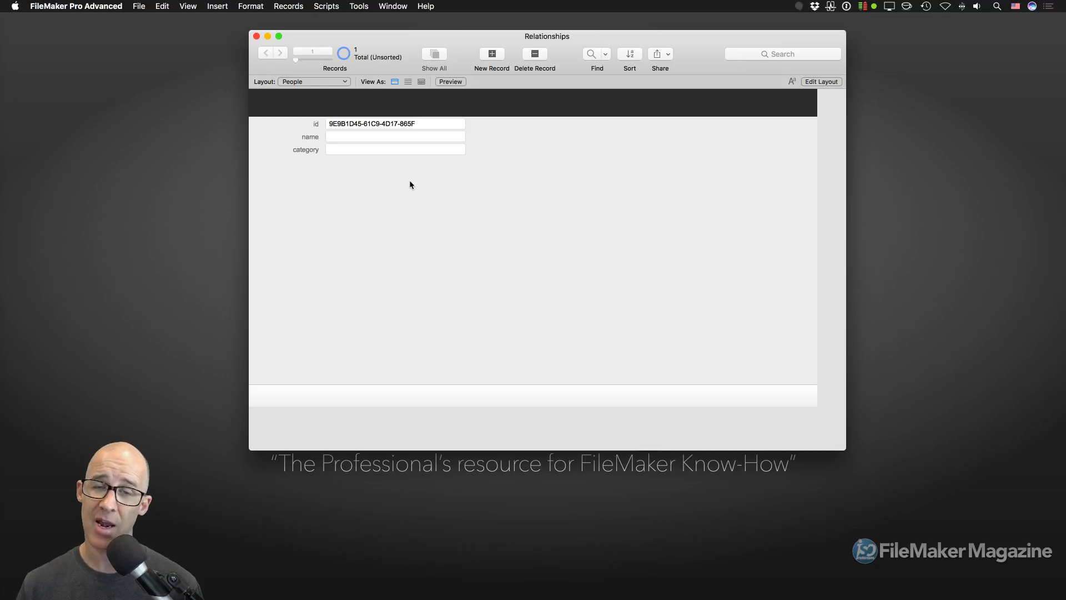
- Draw a portal about 4.19 in wide beside the fields on the People layout, showing related records from Events
key(super+l)
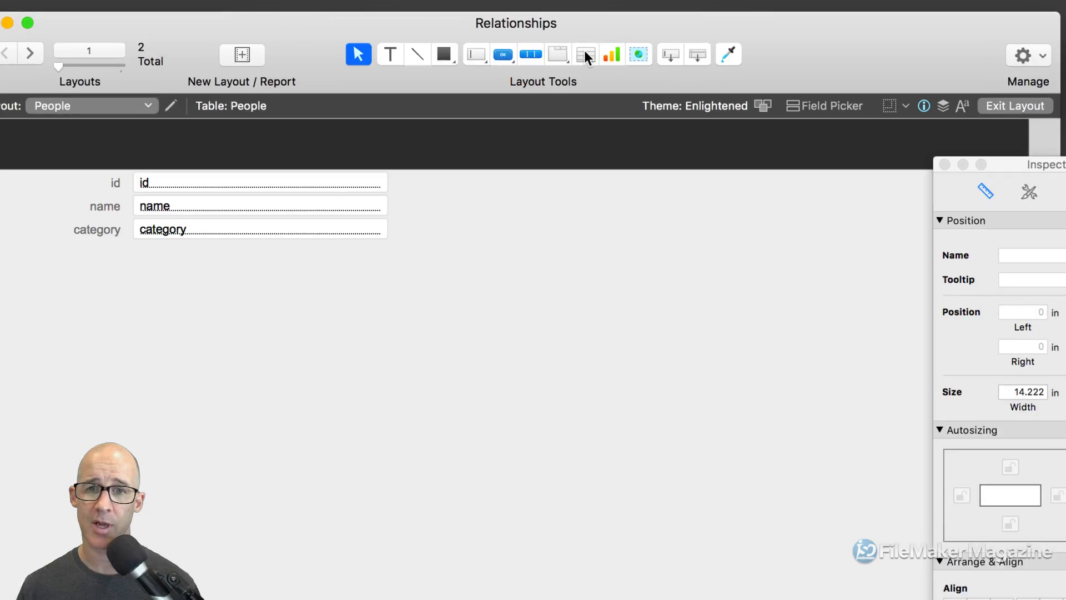
click(586, 53)
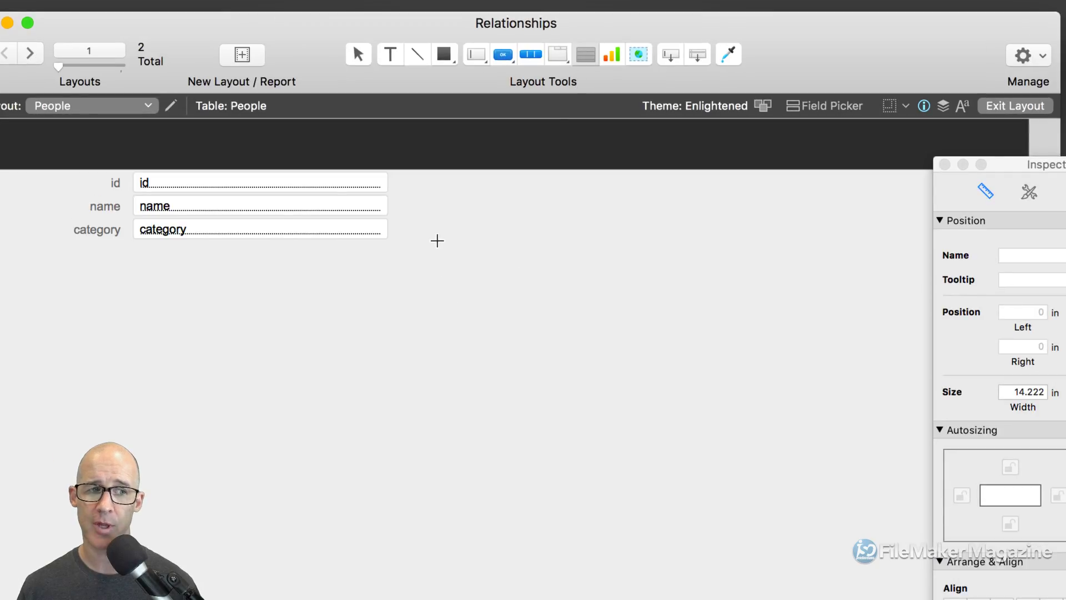
drag(437, 241, 744, 397)
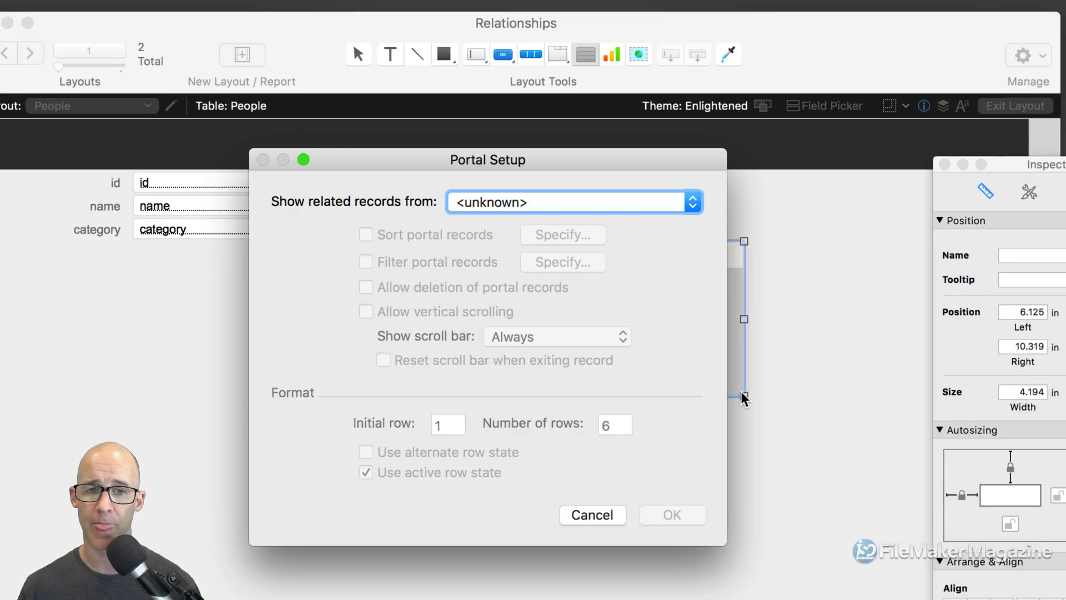
click(564, 204)
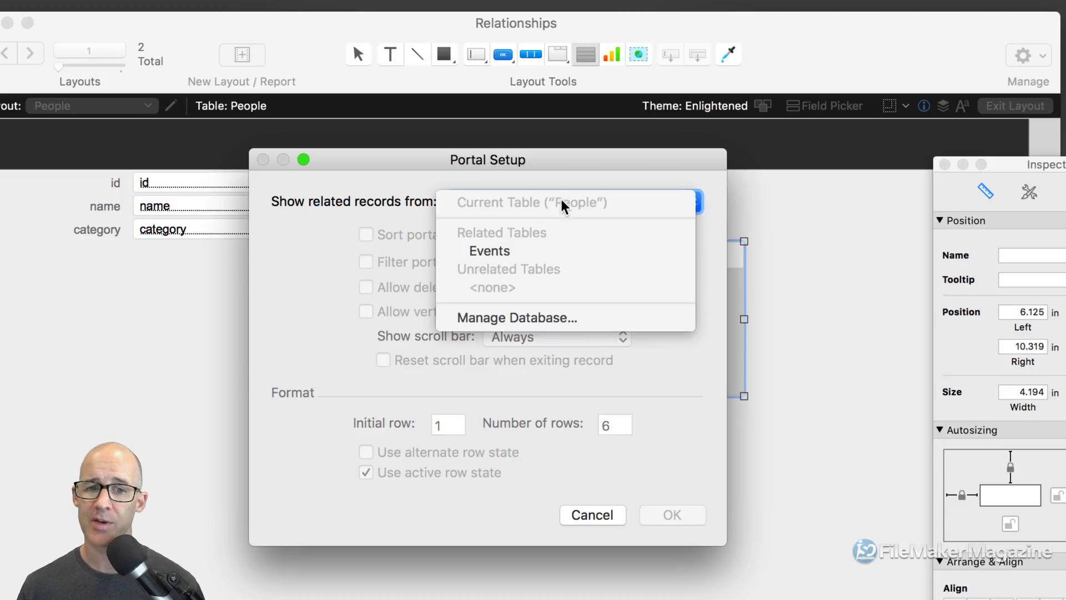
click(564, 253)
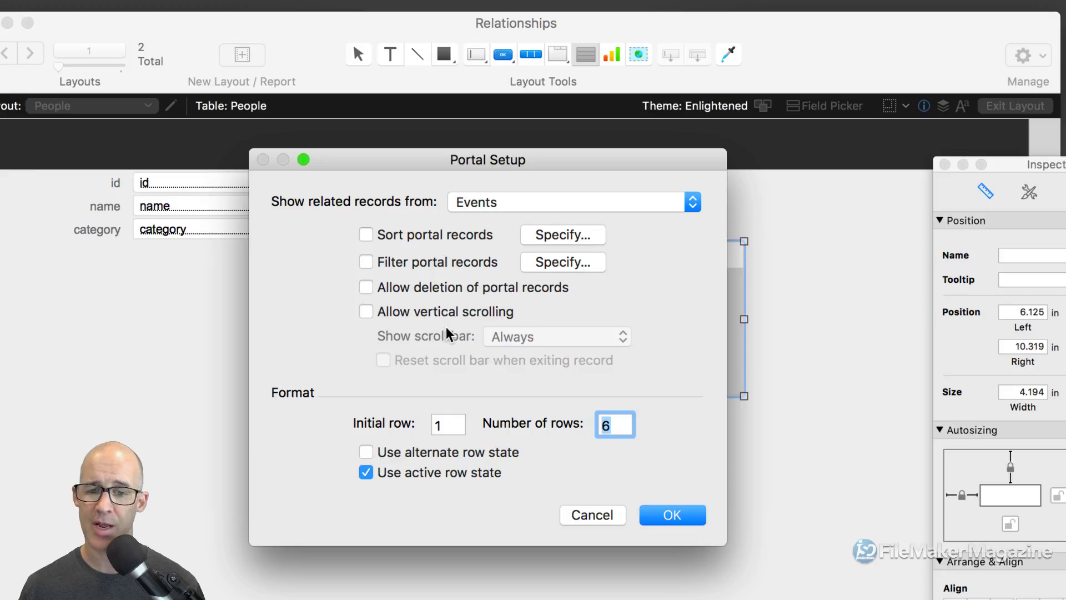
click(684, 516)
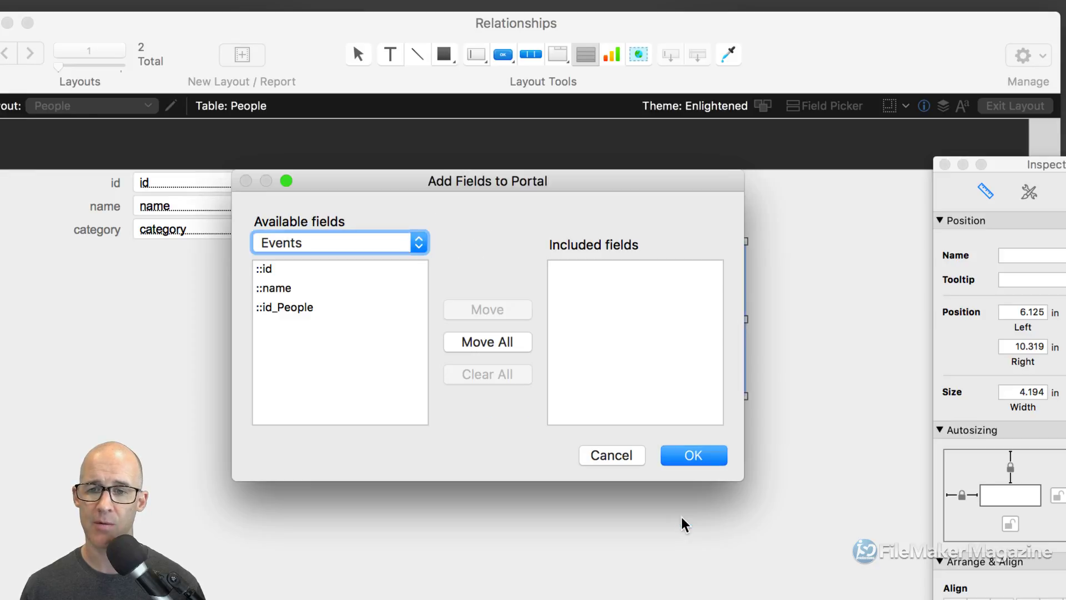
- Include the Events name field in the new portal
click(302, 291)
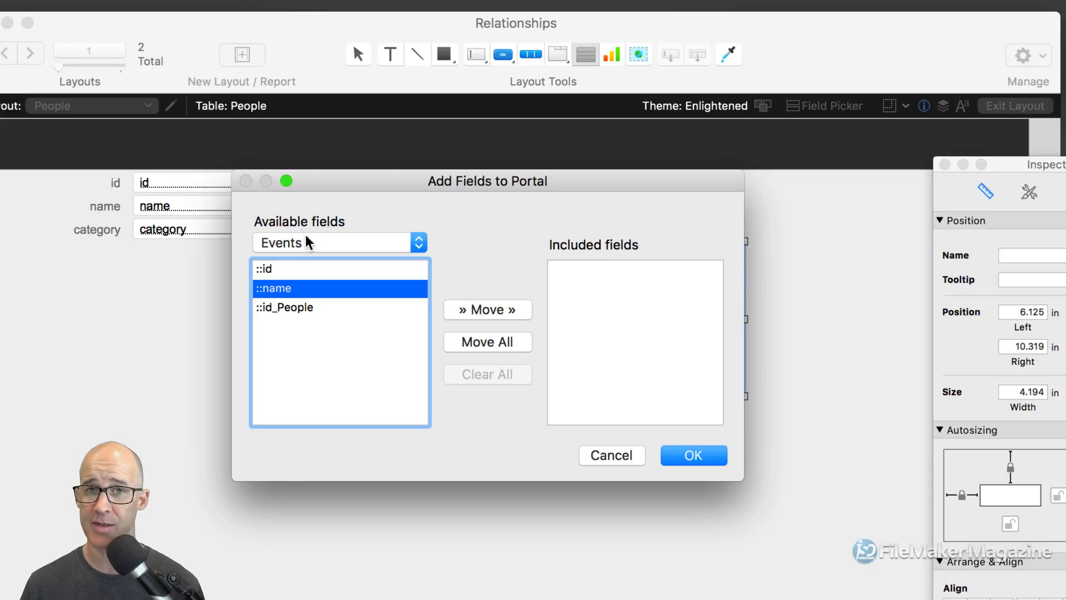
double_click(324, 290)
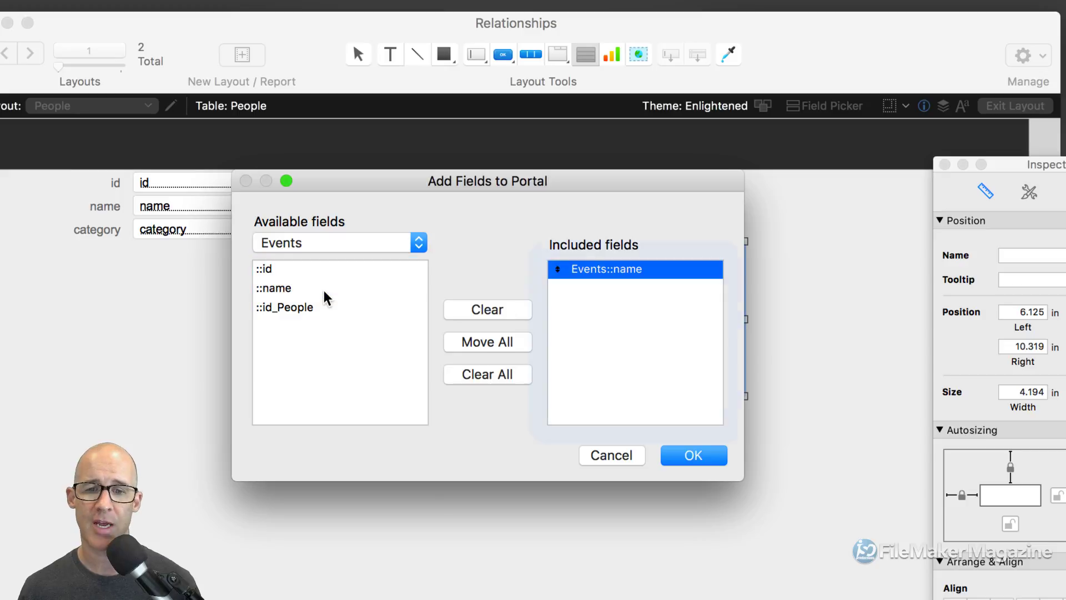
click(686, 458)
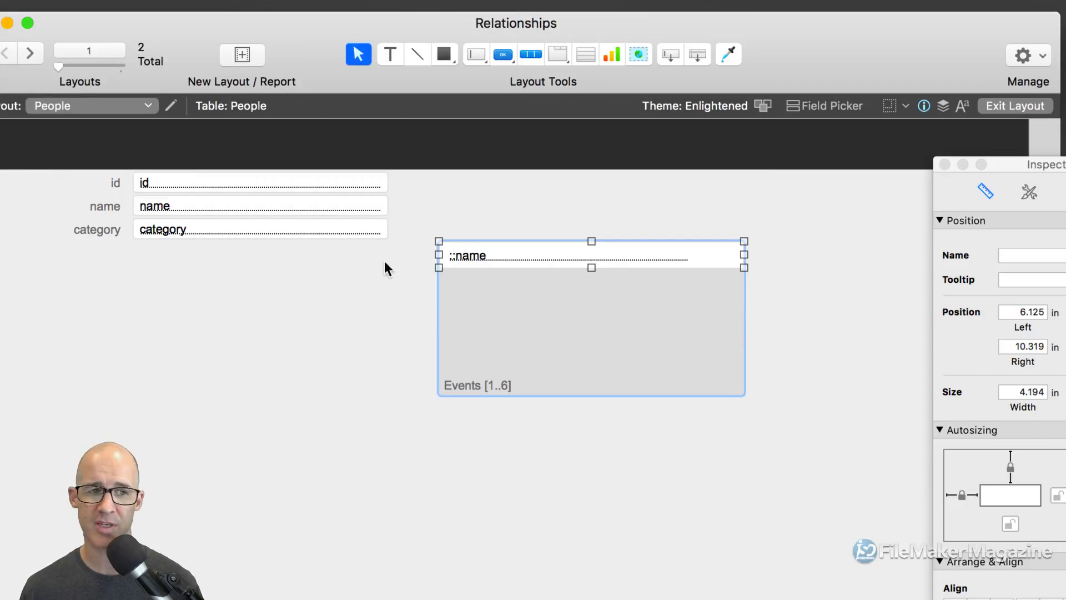
- Exit layout editing and save the People layout, with layout changes set to save automatically without asking
click(208, 205)
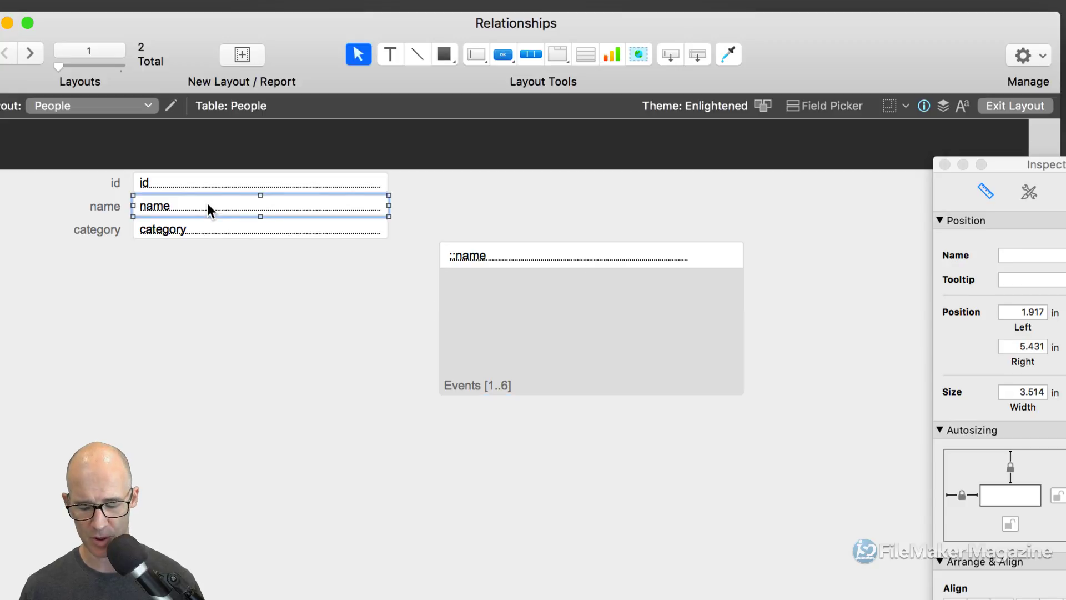
click(232, 225)
click(481, 259)
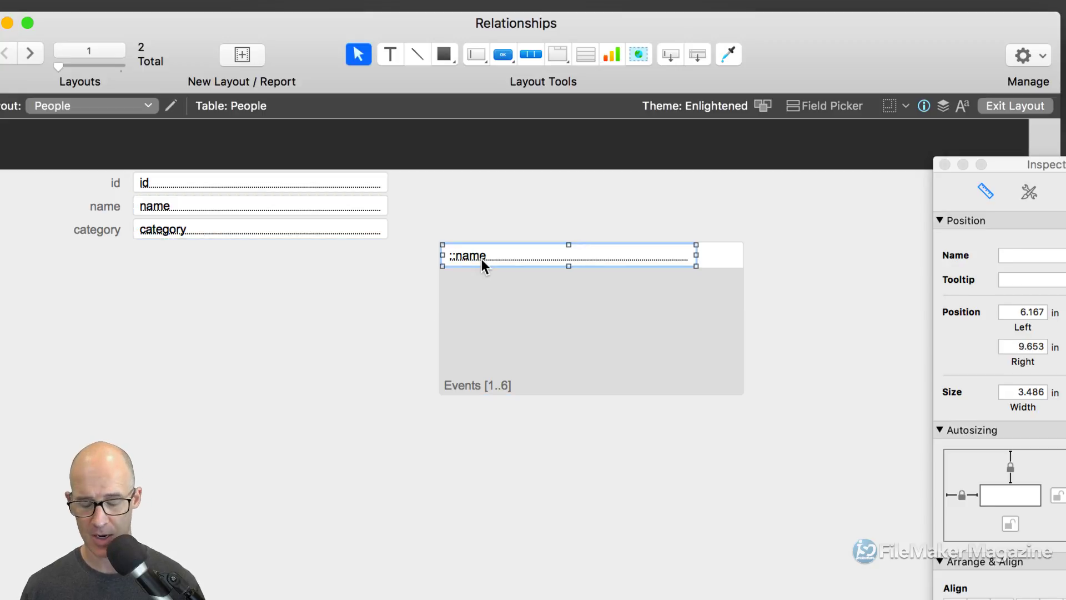
key(super+b)
click(494, 297)
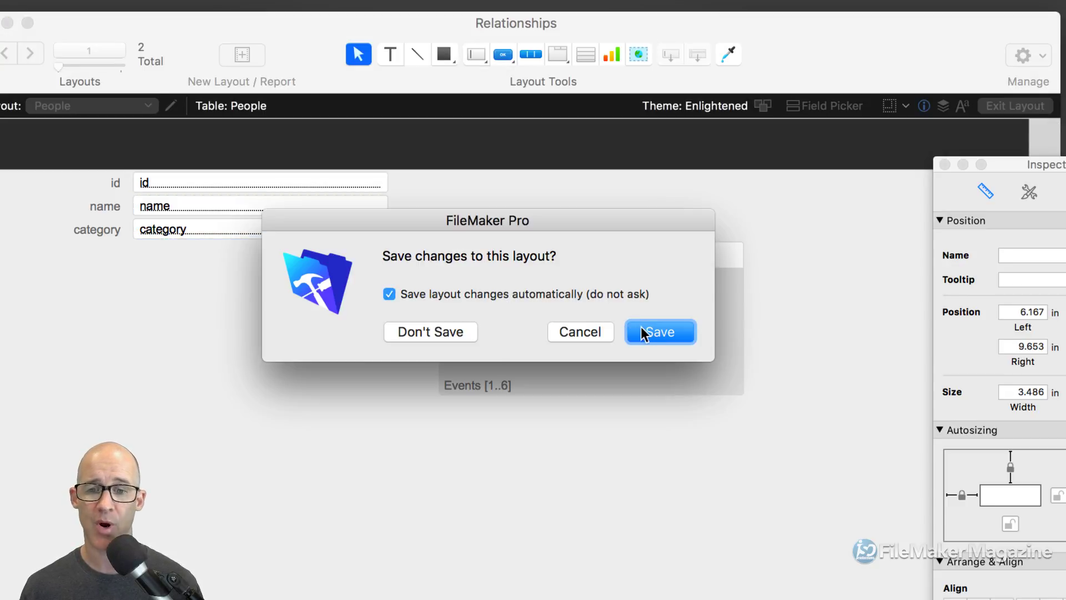
click(642, 327)
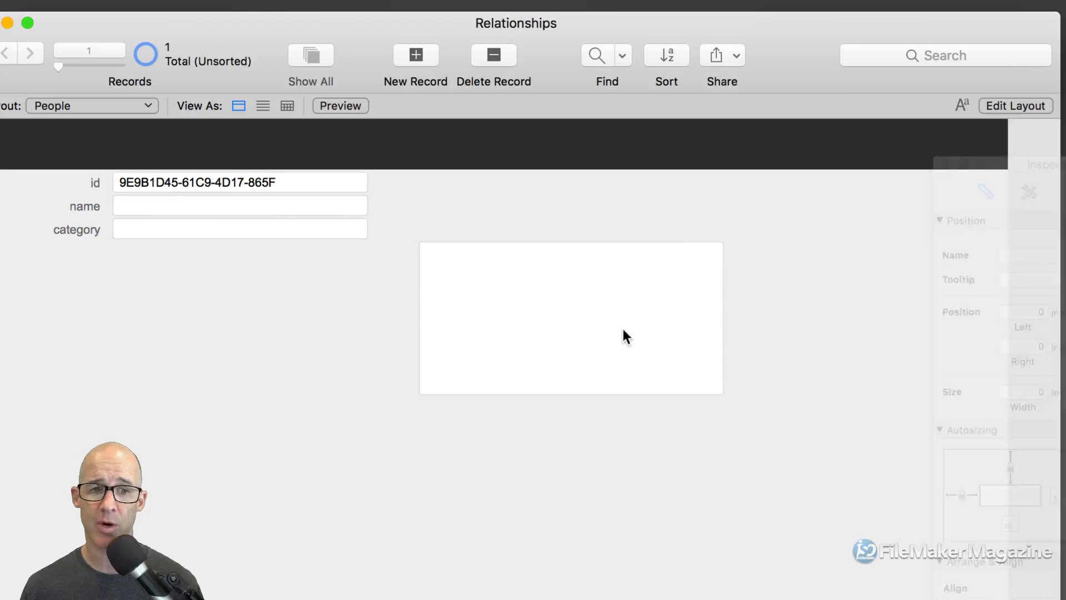
- Enter the person's full name in the name field of the first People record
click(217, 229)
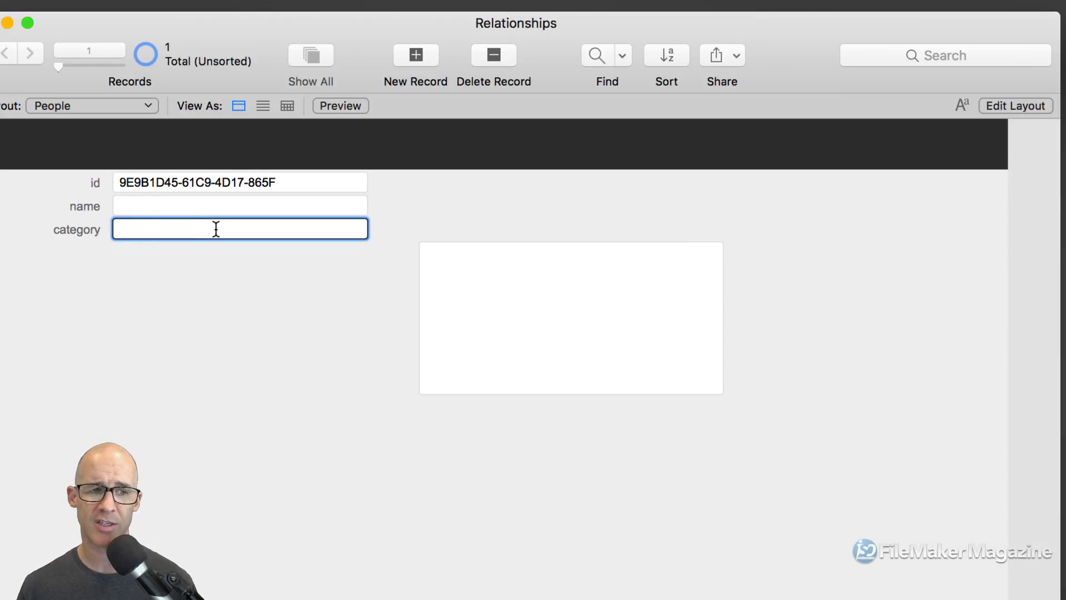
click(202, 205)
text(Ma)
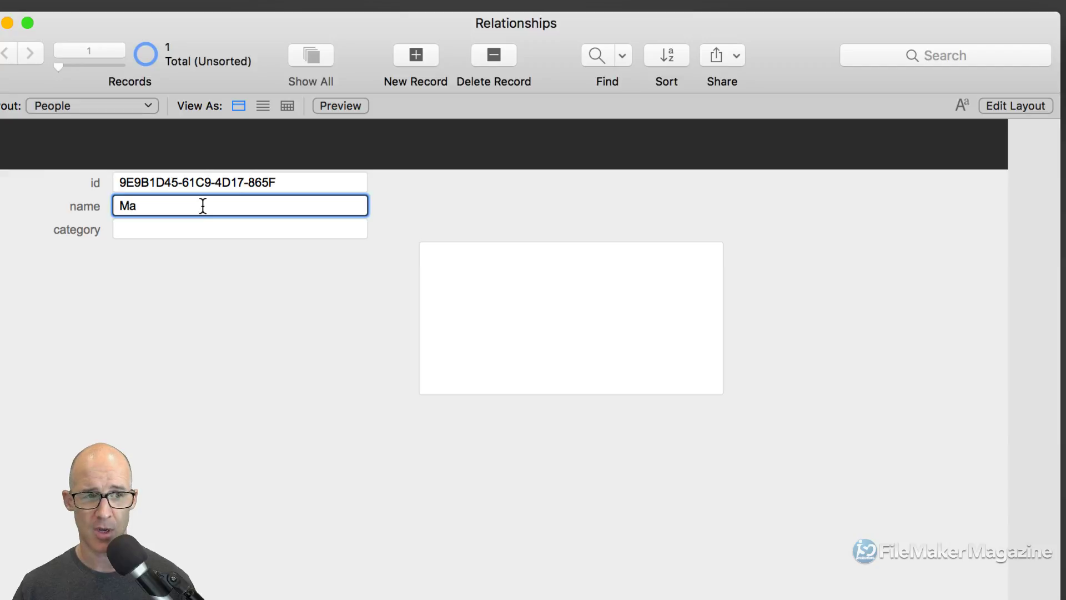
text(tt Petrow)
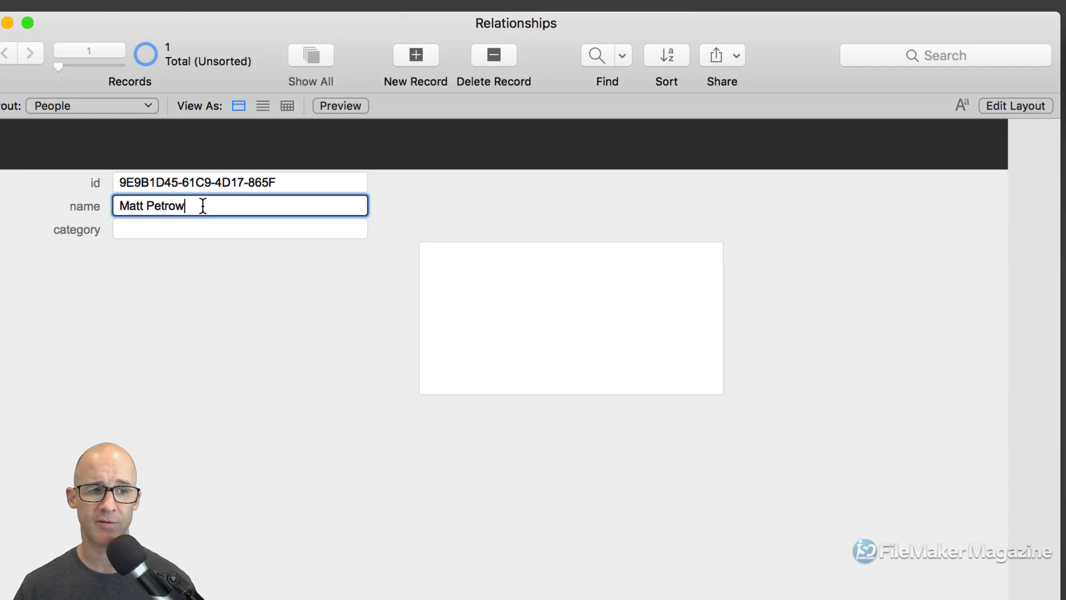
text(sky)
- Create a second People record and enter that person's full name in its name field
key(super+n)
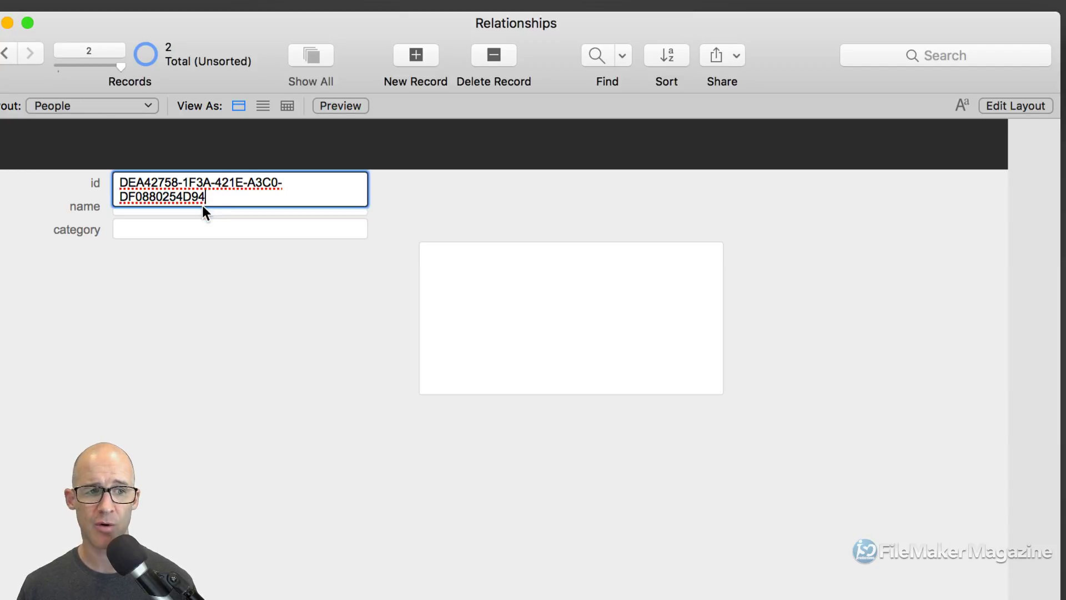
click(198, 278)
click(182, 206)
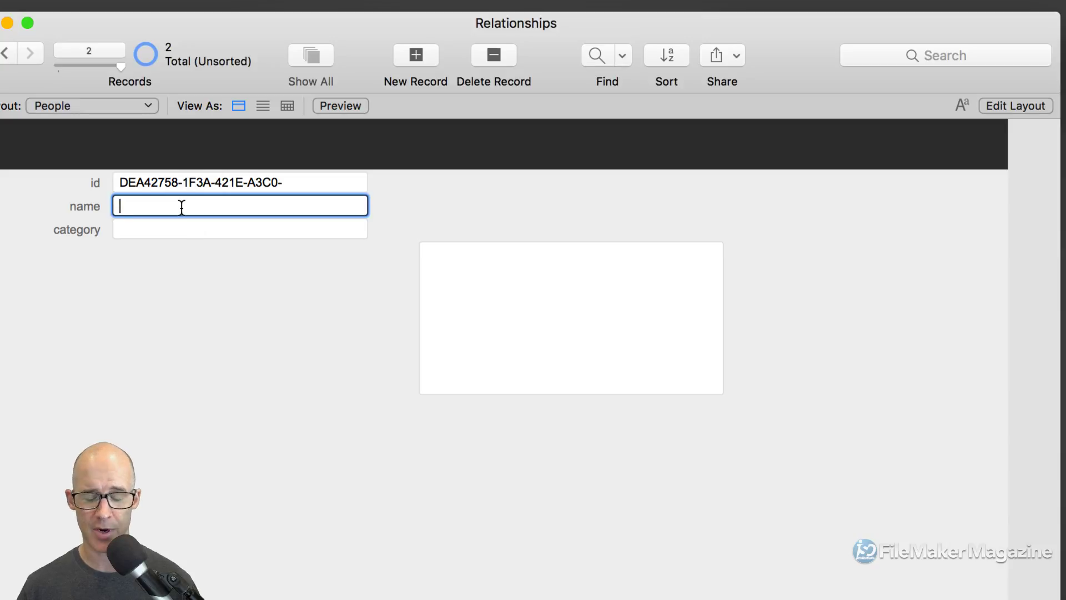
text(Bob Smith)
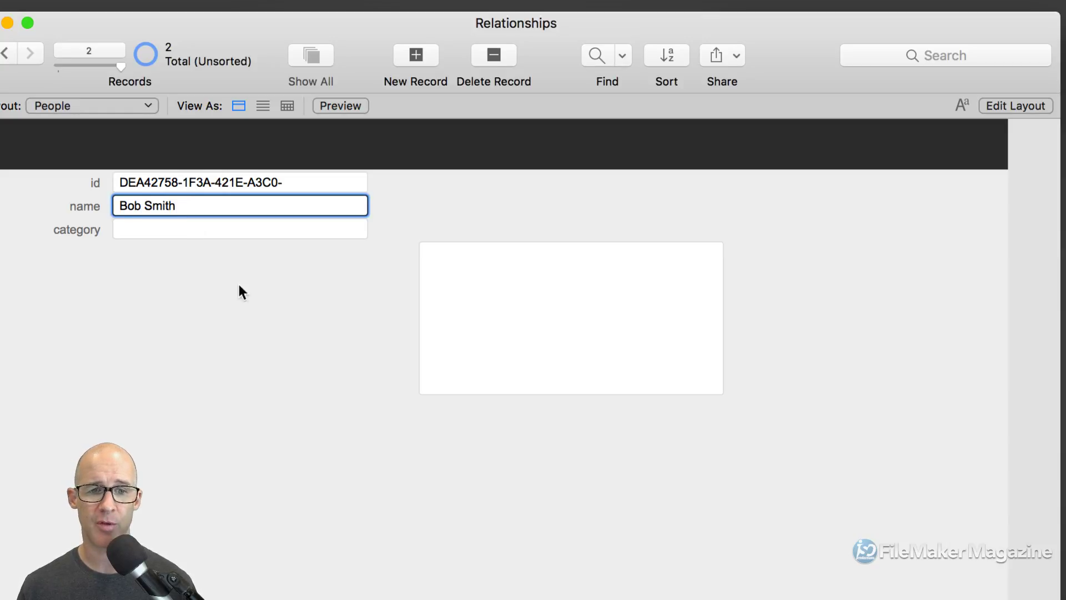
- Check that the name field in the empty first portal row accepts entry on the second People record, without entering an event
click(284, 305)
click(444, 263)
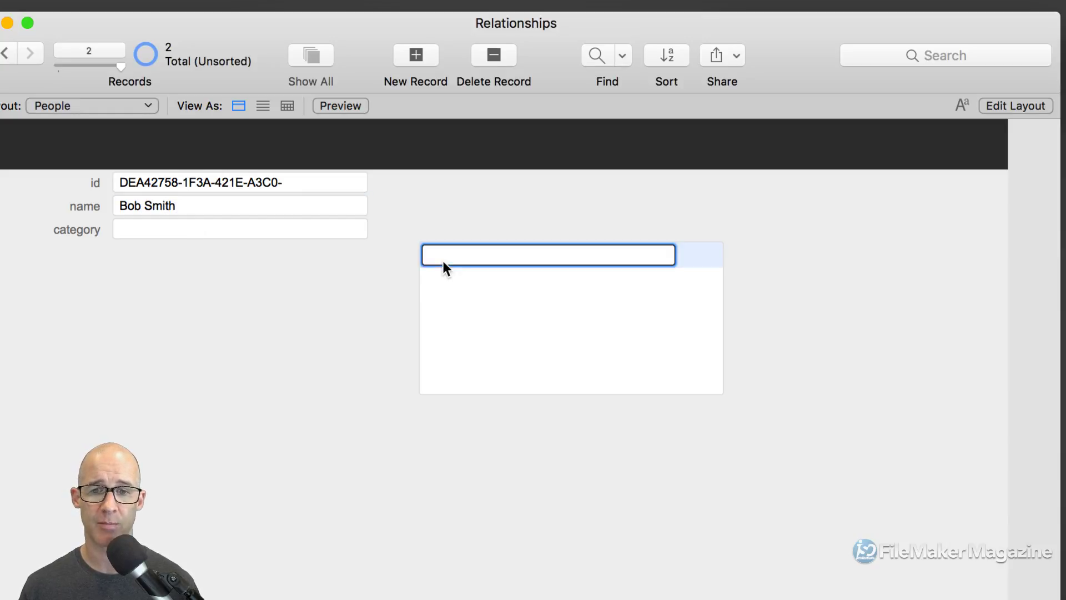
click(379, 283)
click(455, 253)
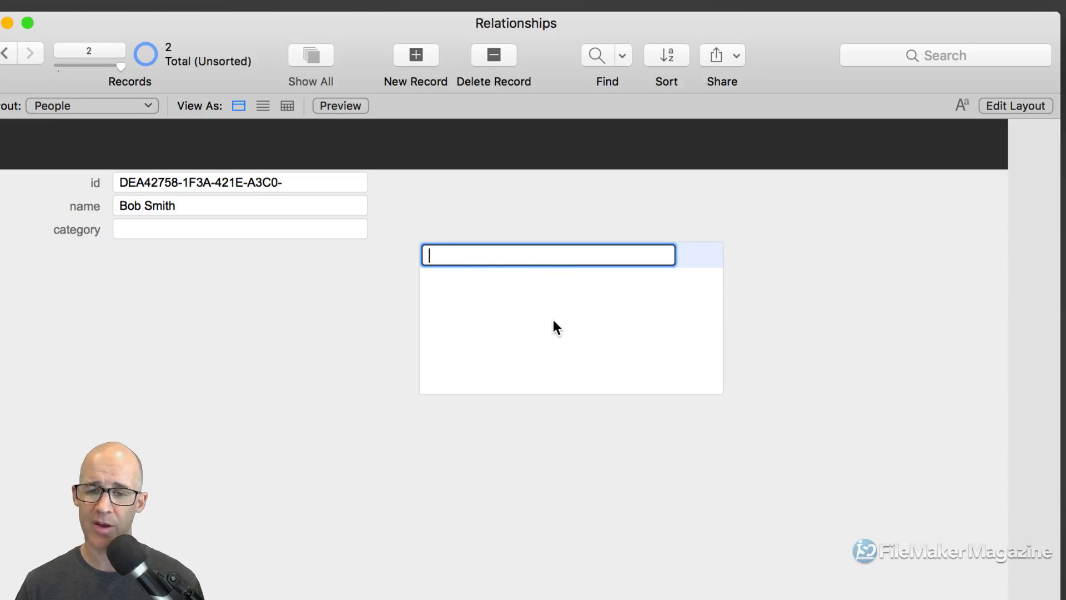
click(639, 314)
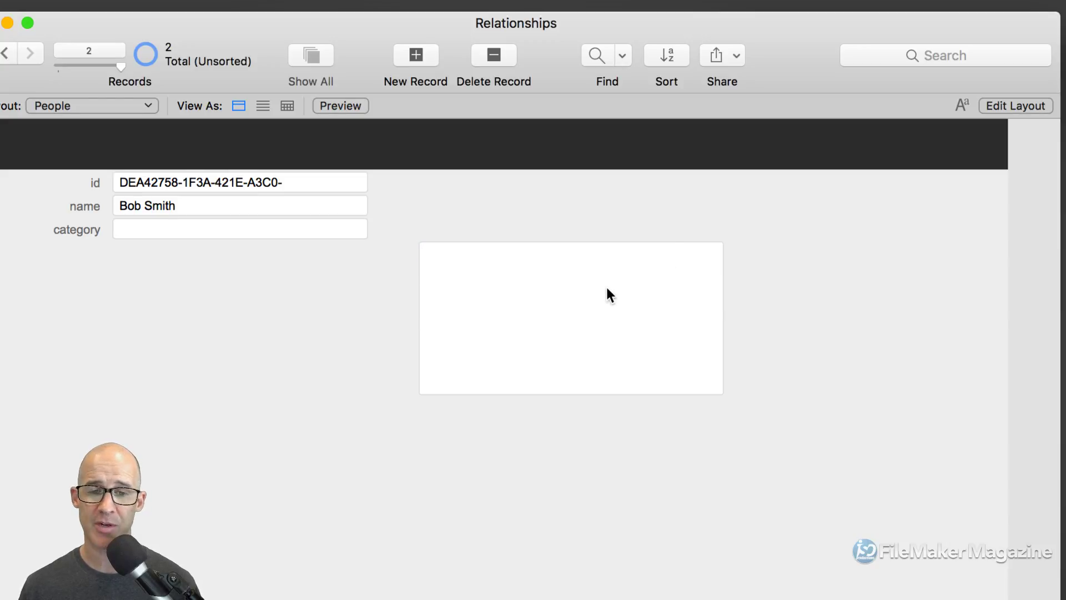
- Review the record-creation settings of the relationship between People and Events, and leave the database definition without changes
key(super+shift+d)
click(452, 250)
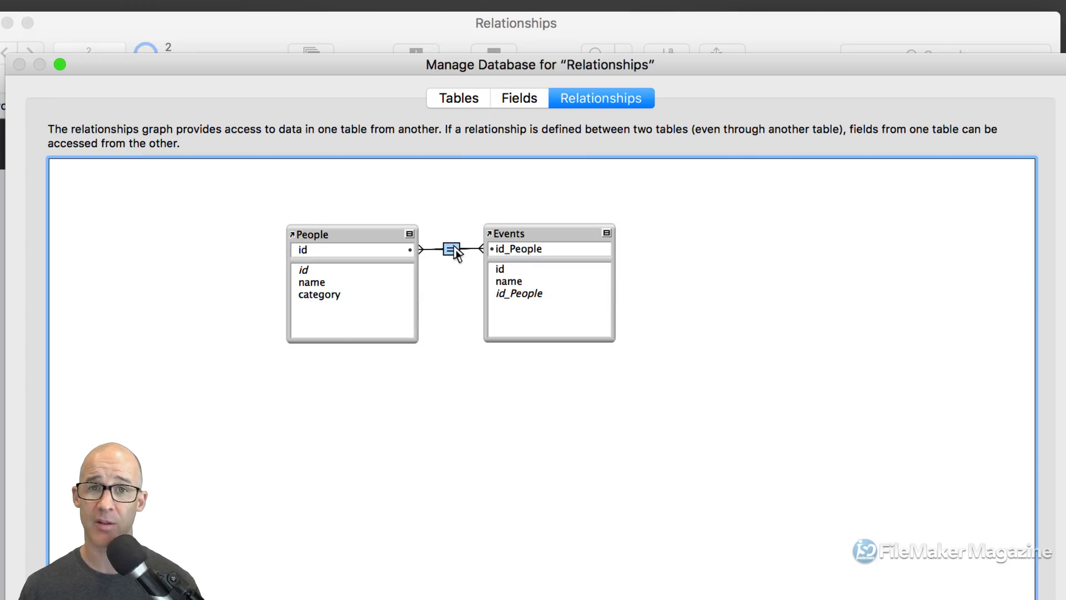
double_click(453, 250)
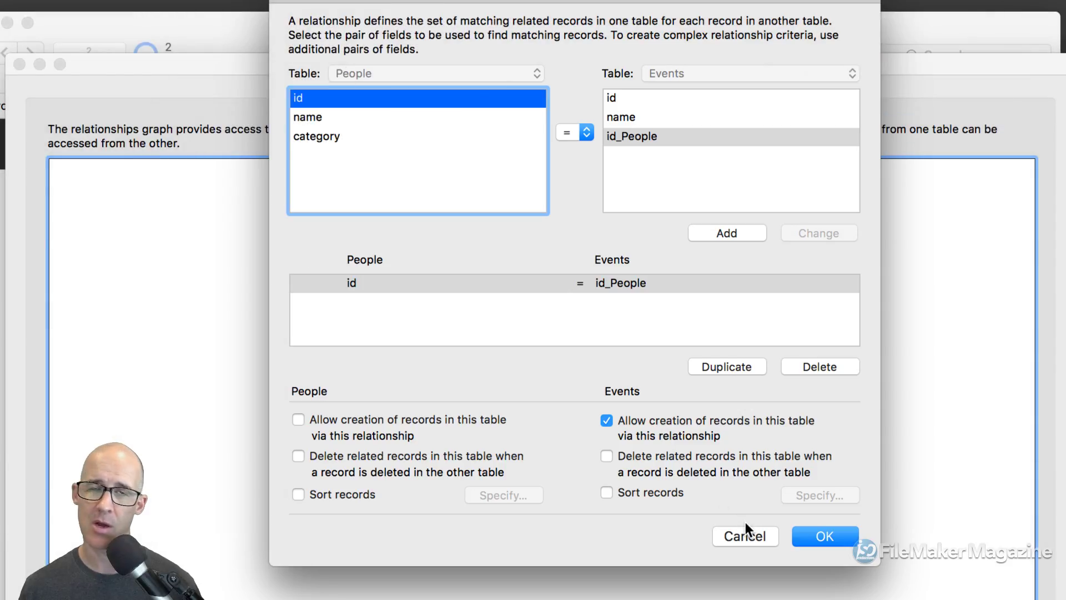
click(752, 536)
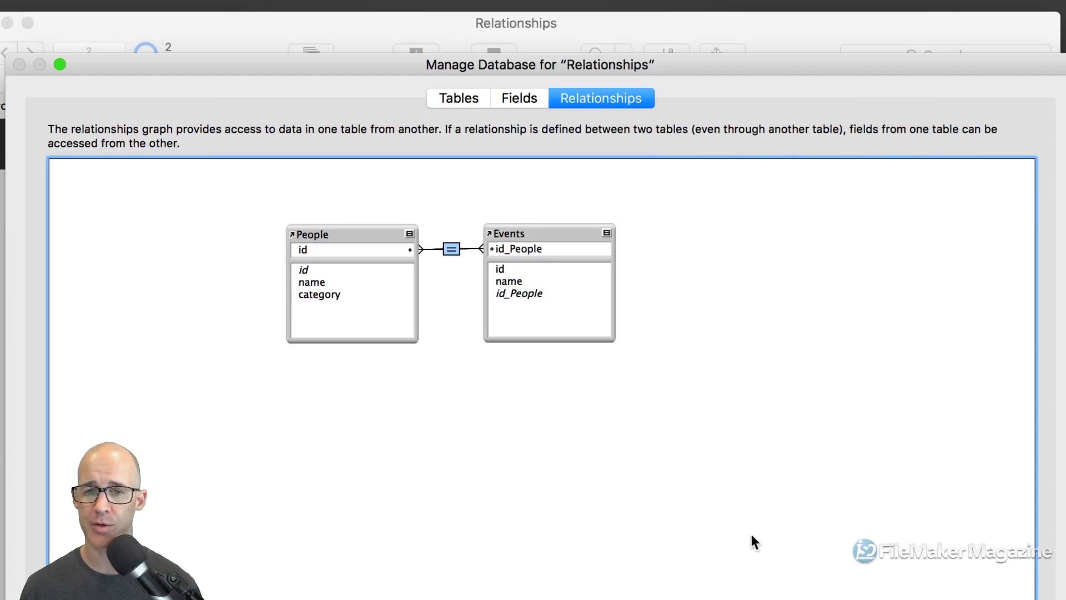
key(Return)
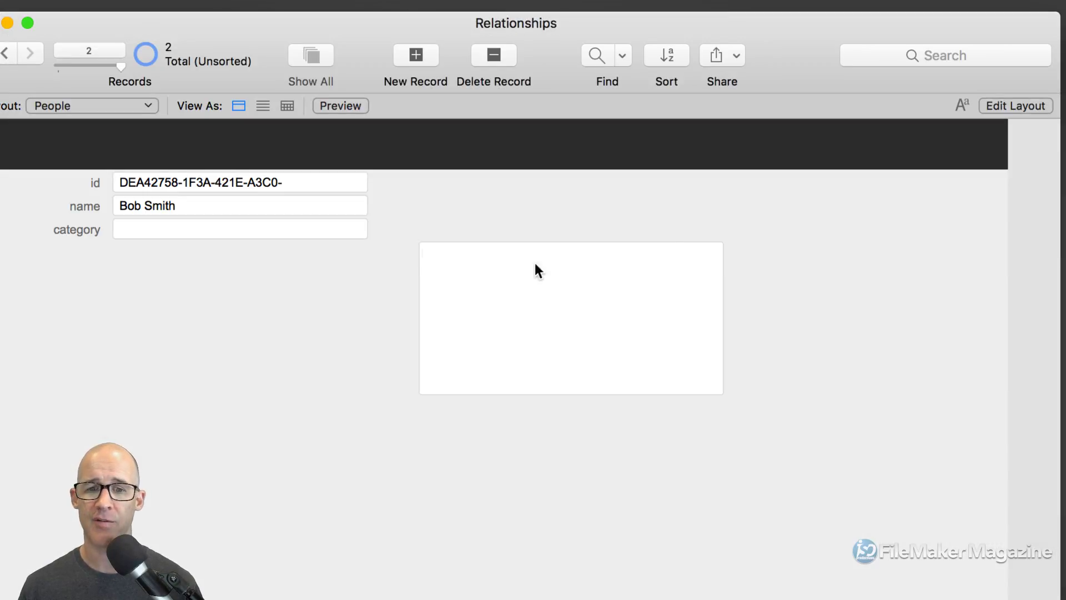
- Draw an icon-only button about 0.4 in wide above the portal in the People layout and give it the outlined trash-can icon
click(696, 257)
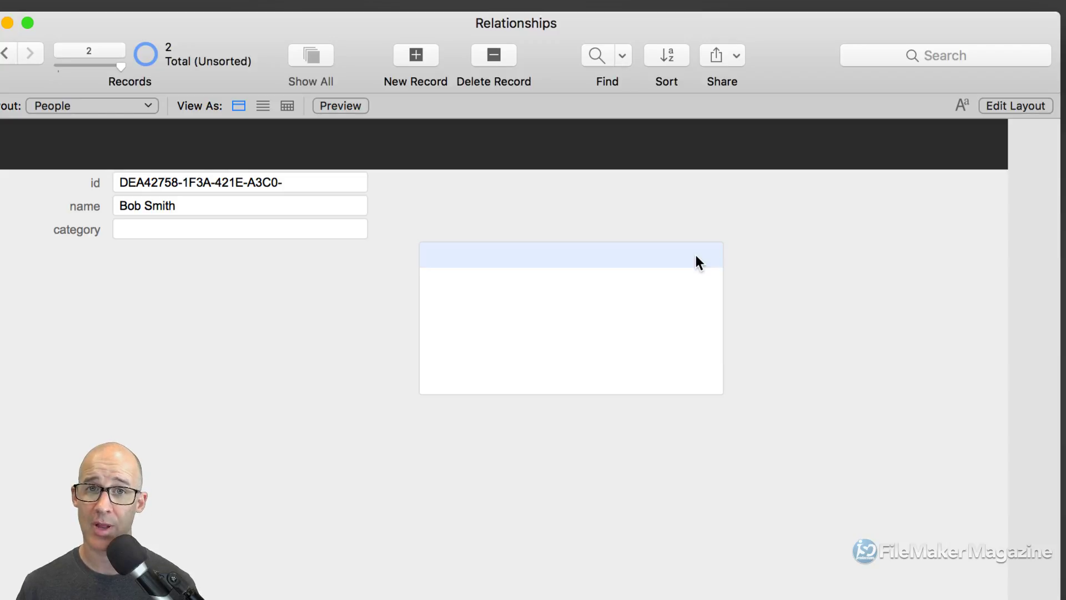
key(super+l)
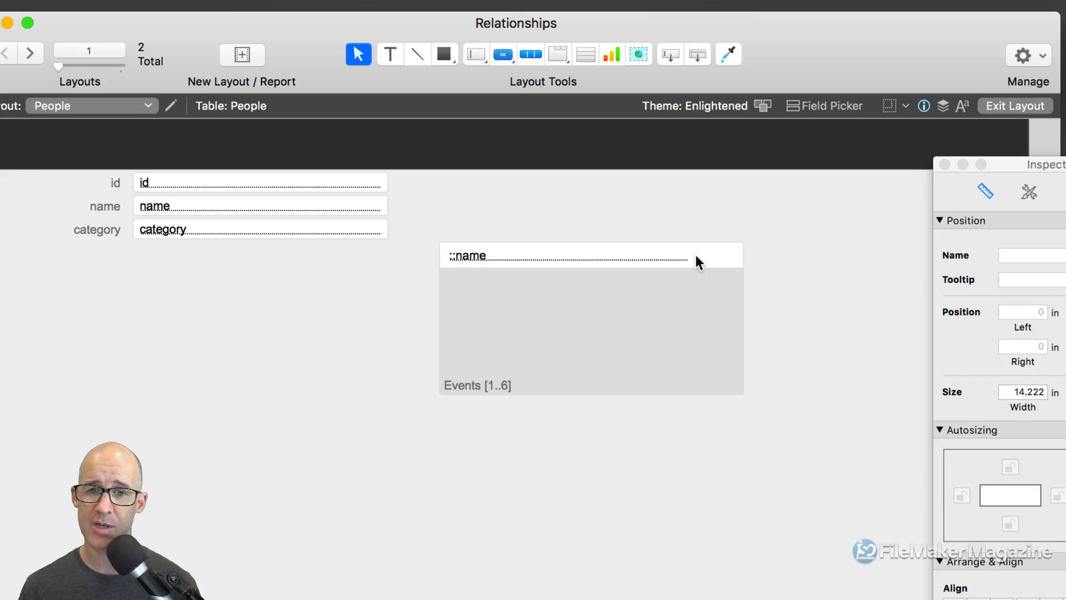
click(503, 55)
drag(604, 197, 633, 216)
click(730, 247)
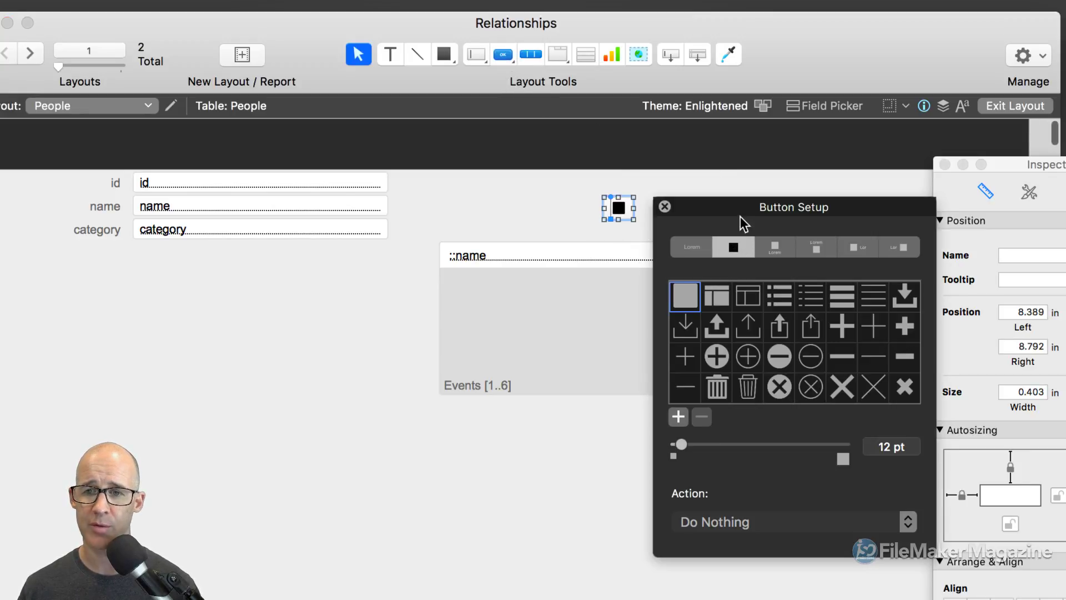
drag(740, 216, 690, 146)
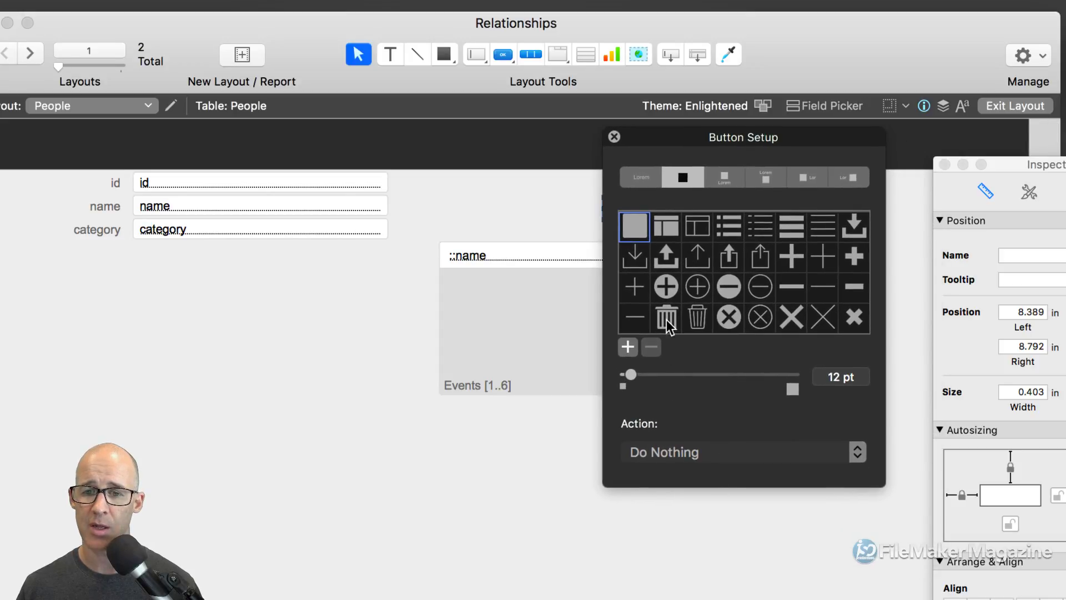
click(695, 319)
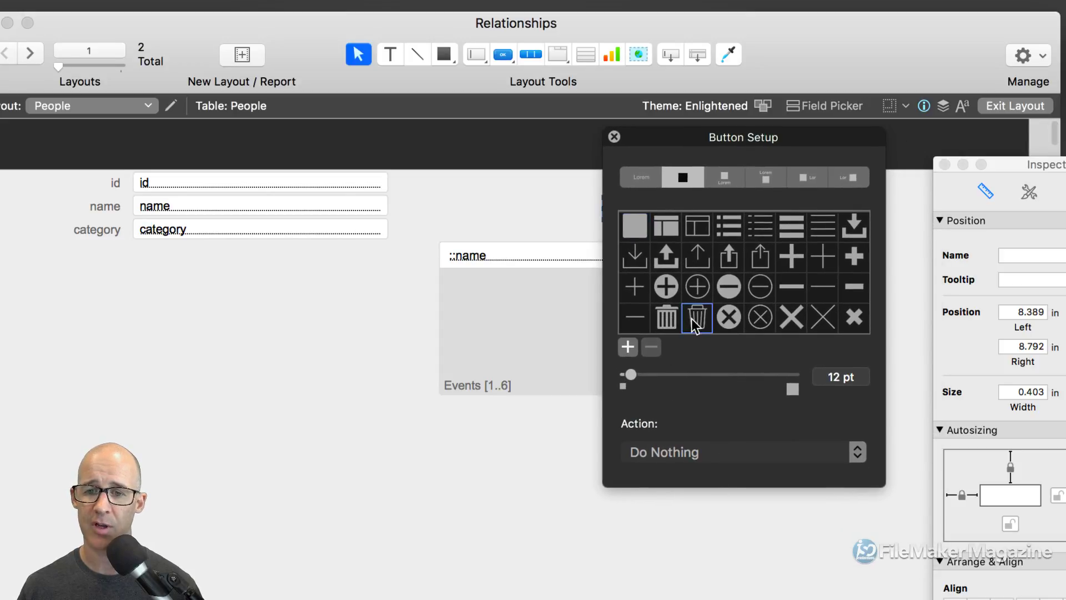
- Set the trash button's action to the single step Delete Portal Row, and close the button setup
click(679, 450)
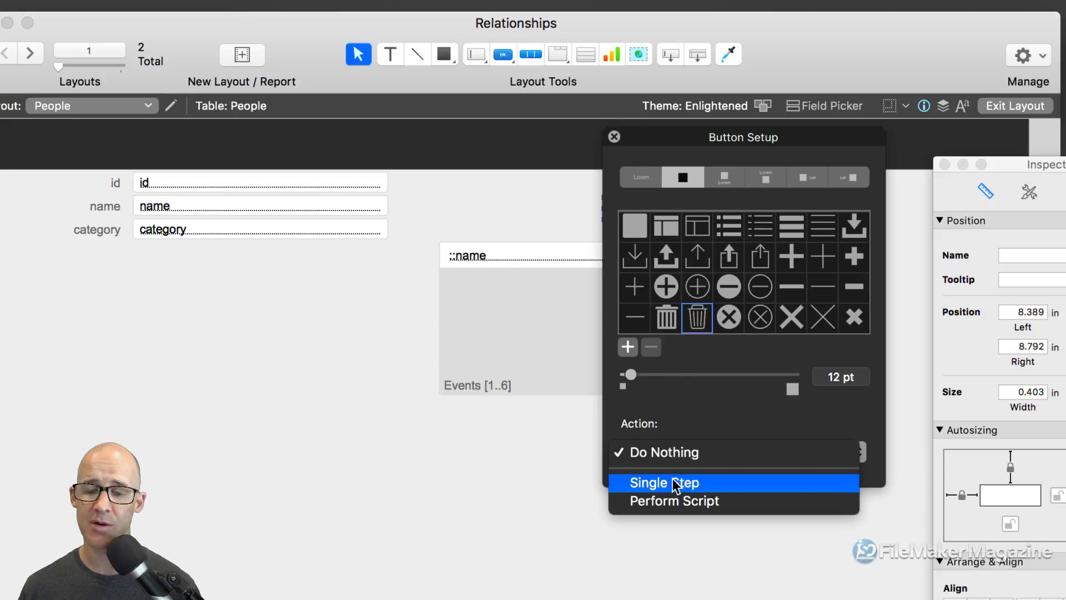
click(673, 481)
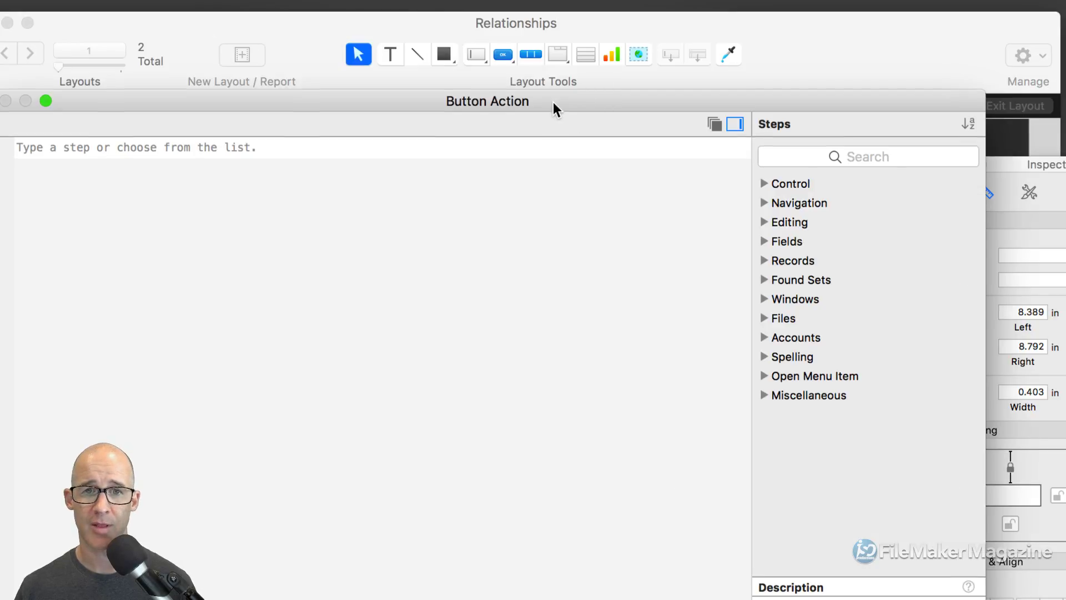
drag(553, 102, 738, 90)
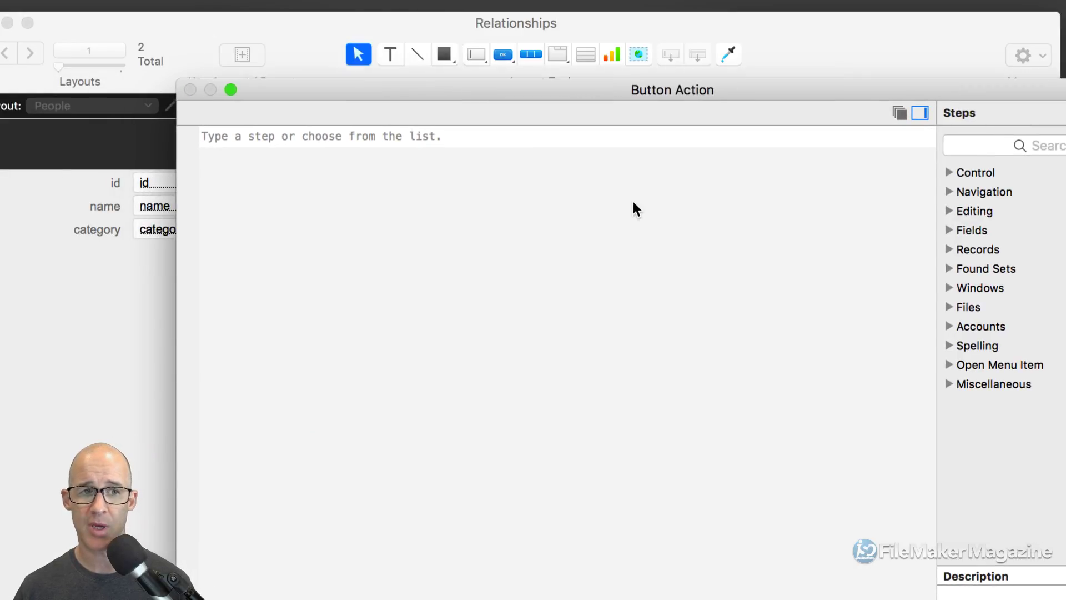
text(rela)
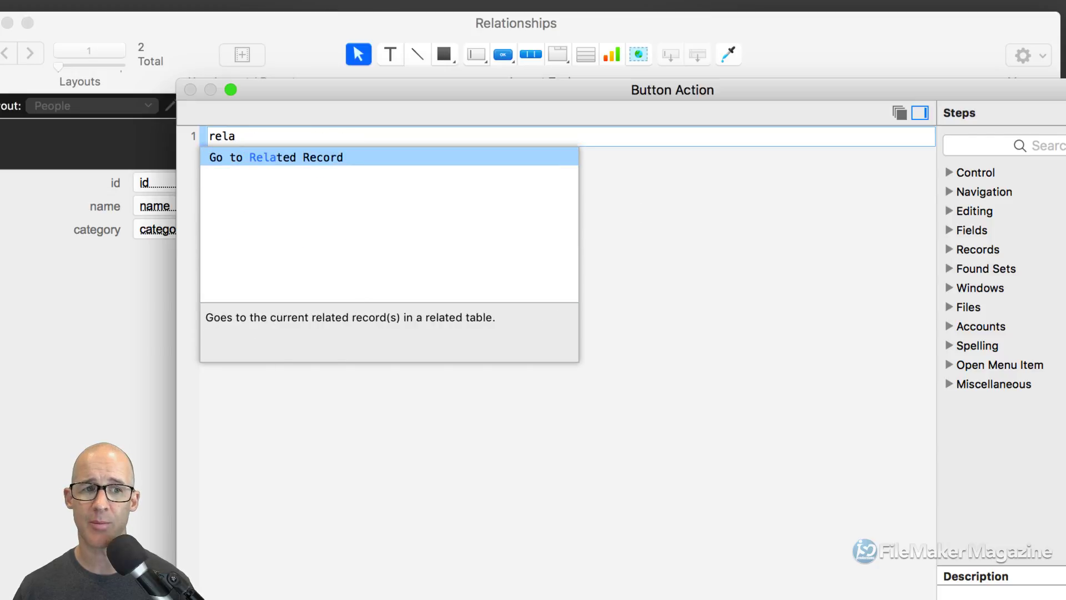
key(BackSpace)
key(BackSpace)
key(BackSpace)
key(BackSpace)
text(dele)
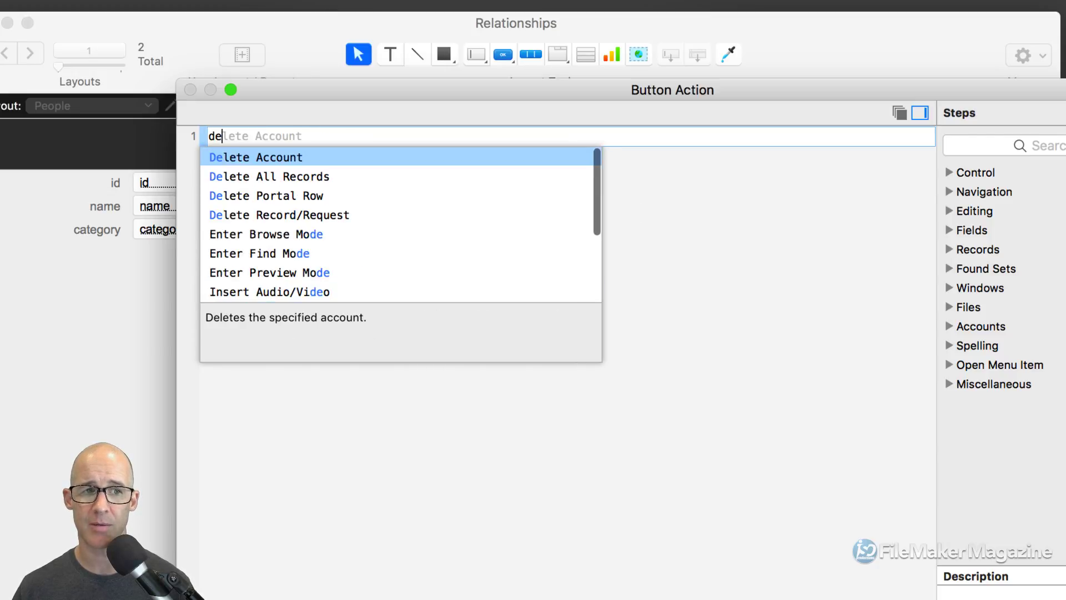
click(290, 199)
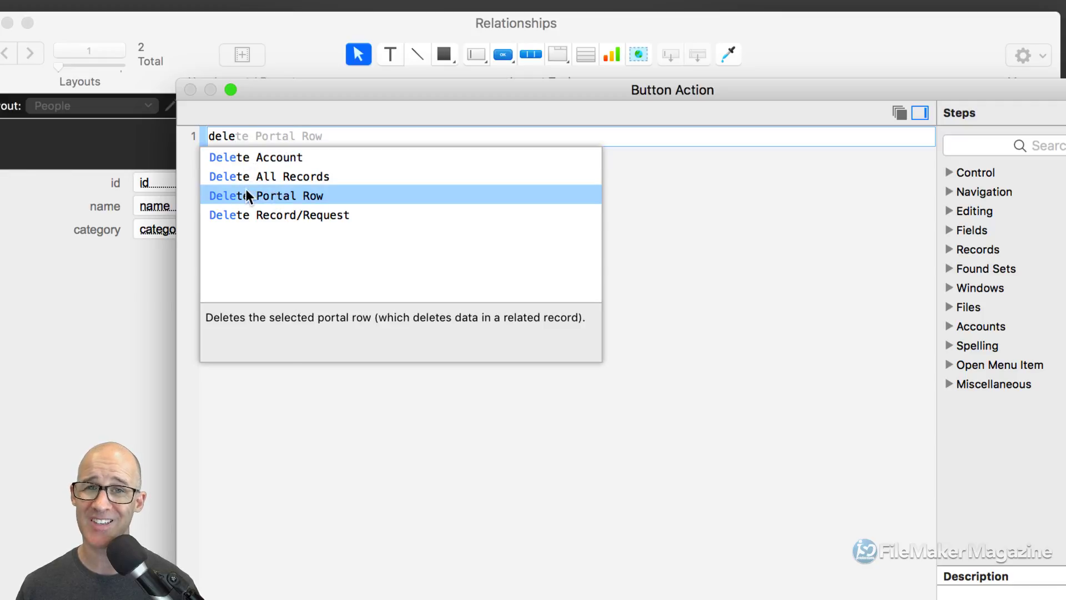
click(290, 197)
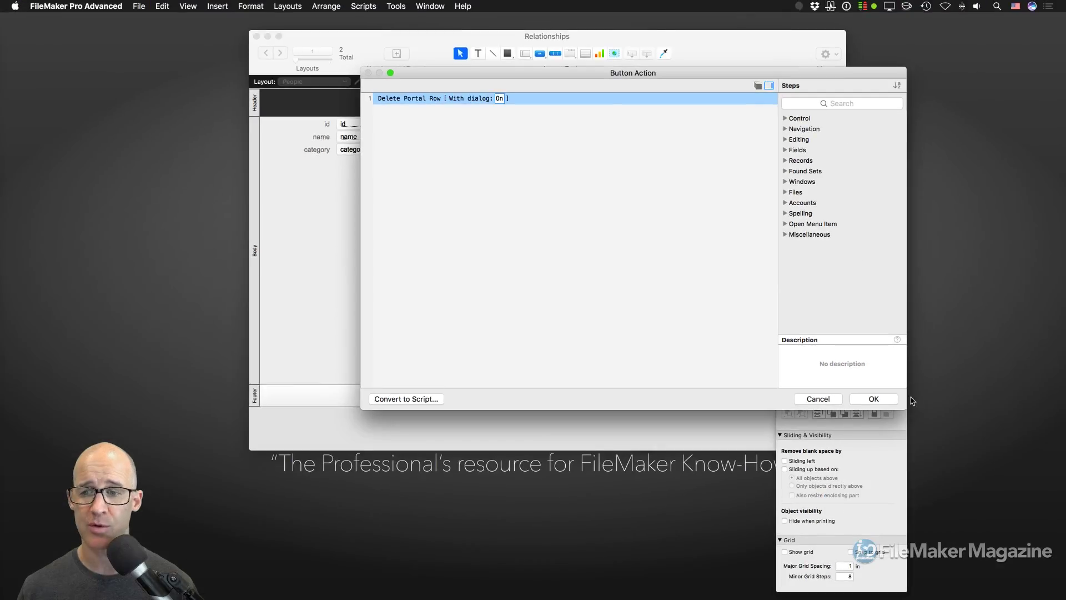
click(880, 400)
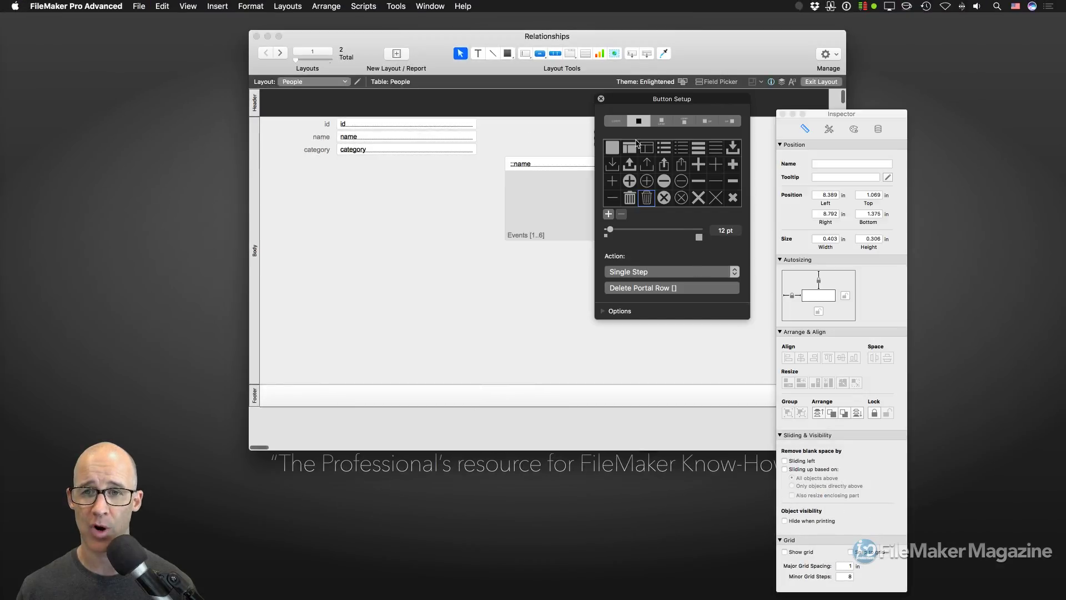
click(601, 98)
- Place the trash button beside the name field in the portal row, make the row slightly taller, and view the result in Browse mode
drag(605, 138, 650, 172)
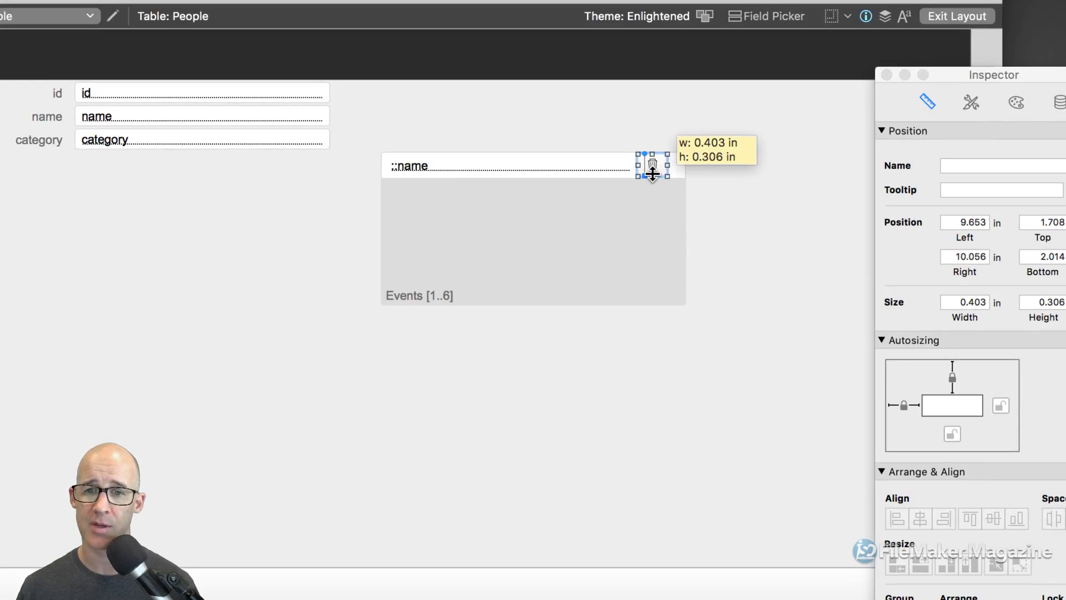
click(626, 213)
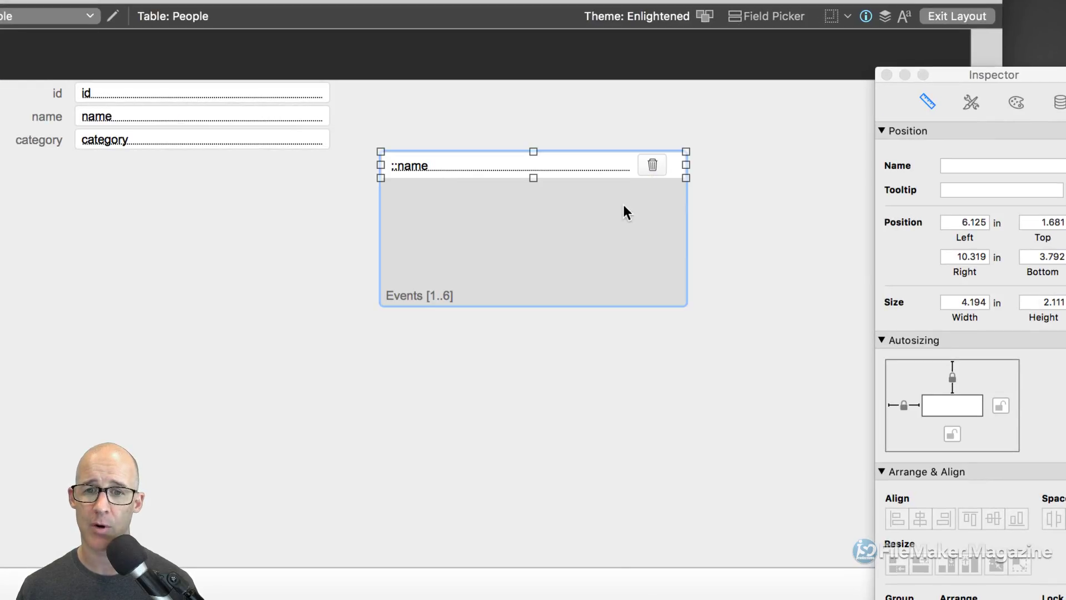
drag(534, 178, 535, 183)
click(653, 166)
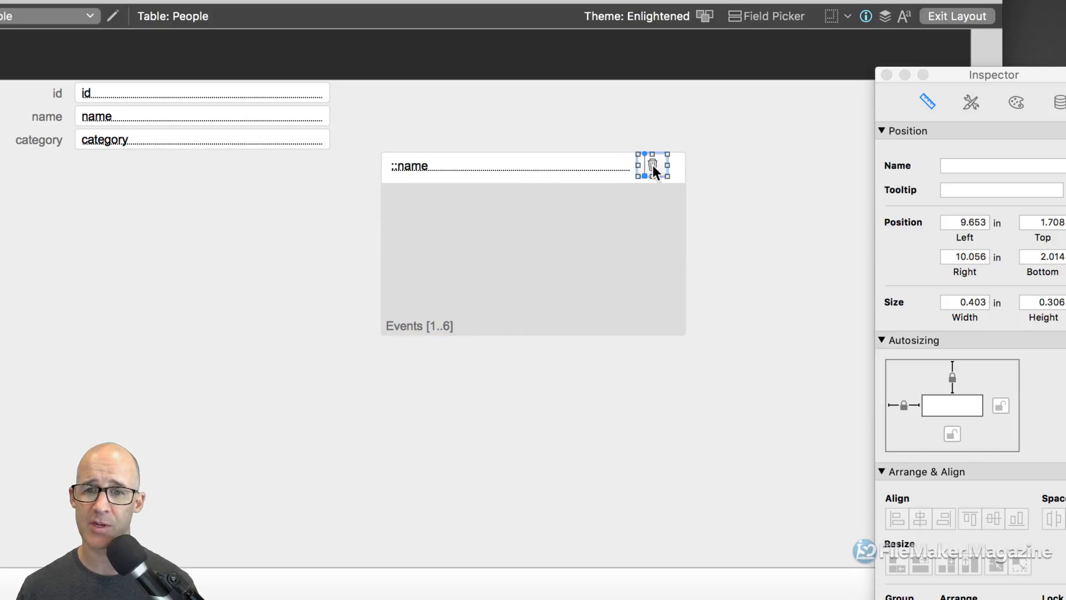
drag(652, 165, 659, 168)
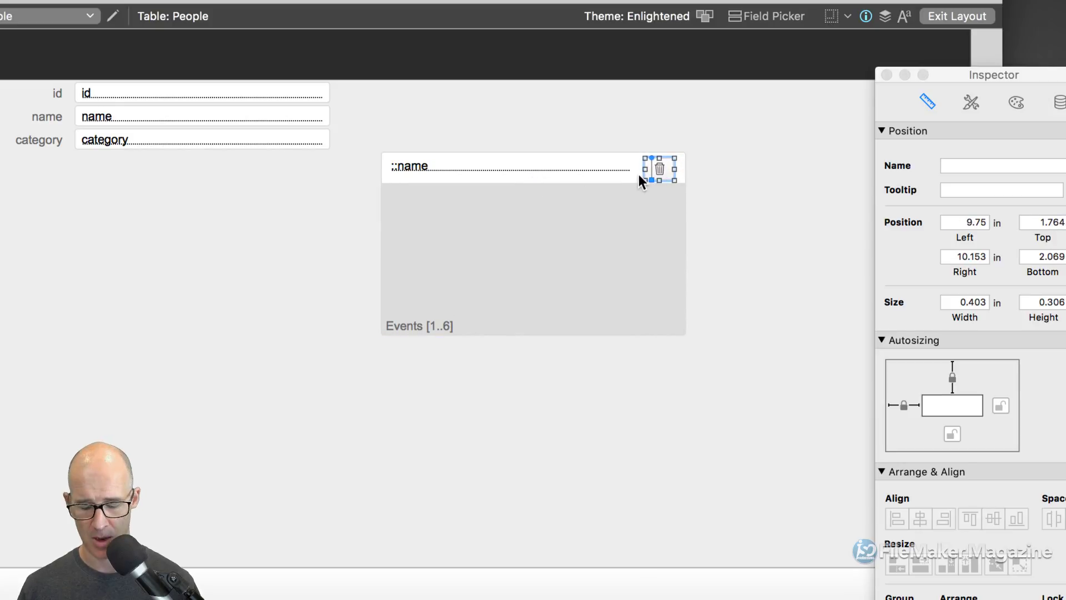
key(super+b)
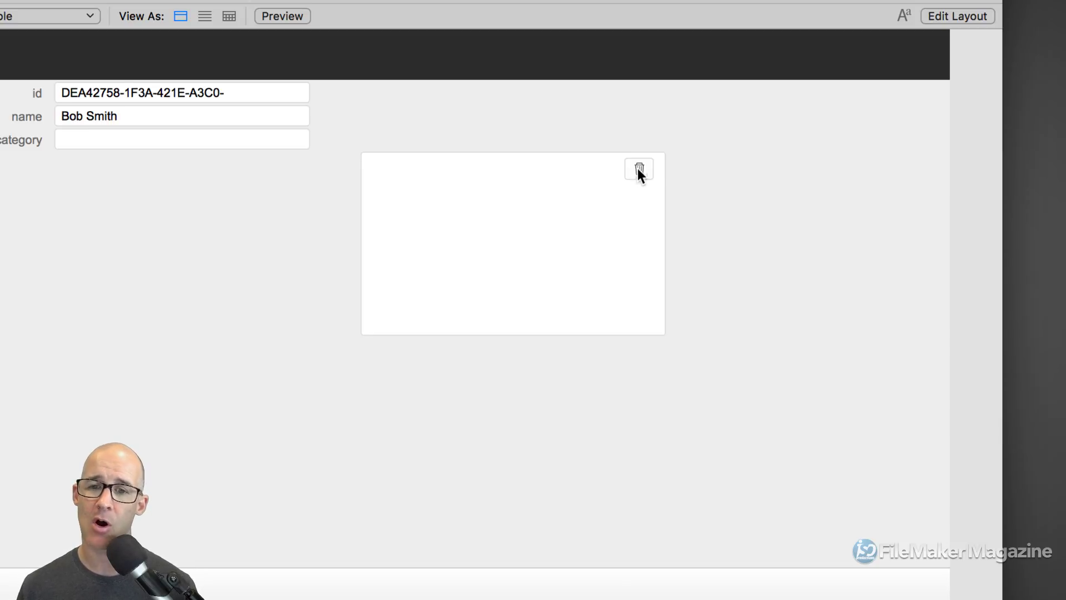
click(659, 169)
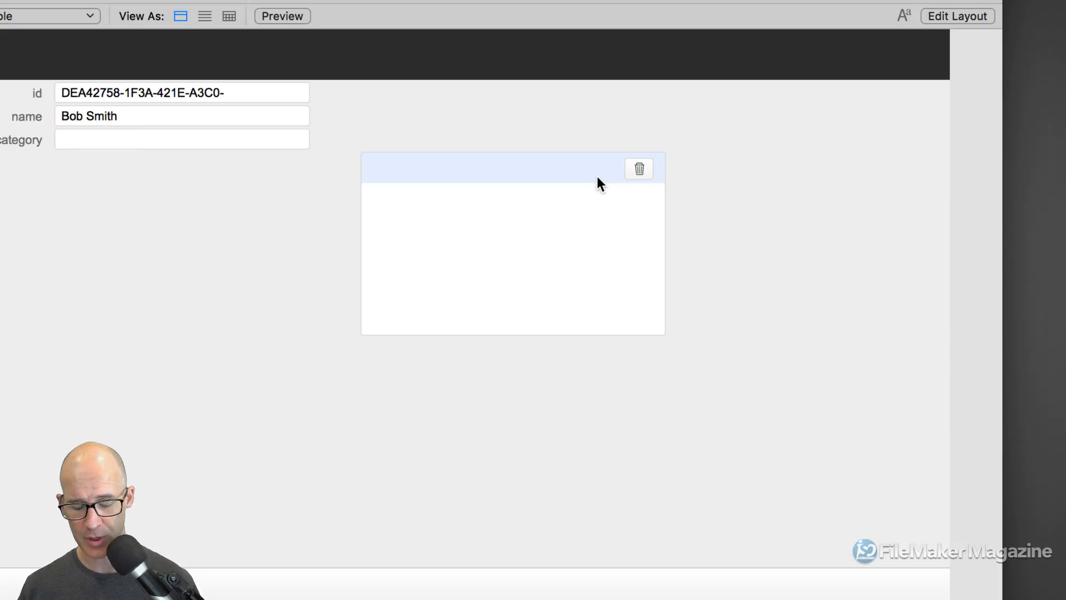
- Open the Hide object when calculation of the portal's trash button for editing in the People layout
key(super+l)
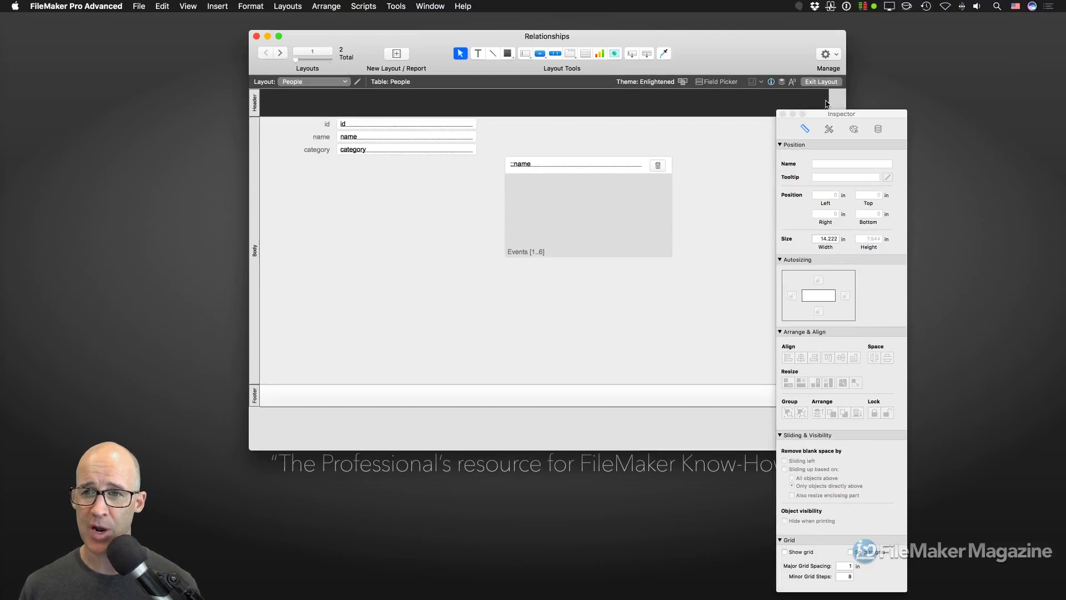
drag(958, 74, 815, 0)
drag(743, 50, 735, 46)
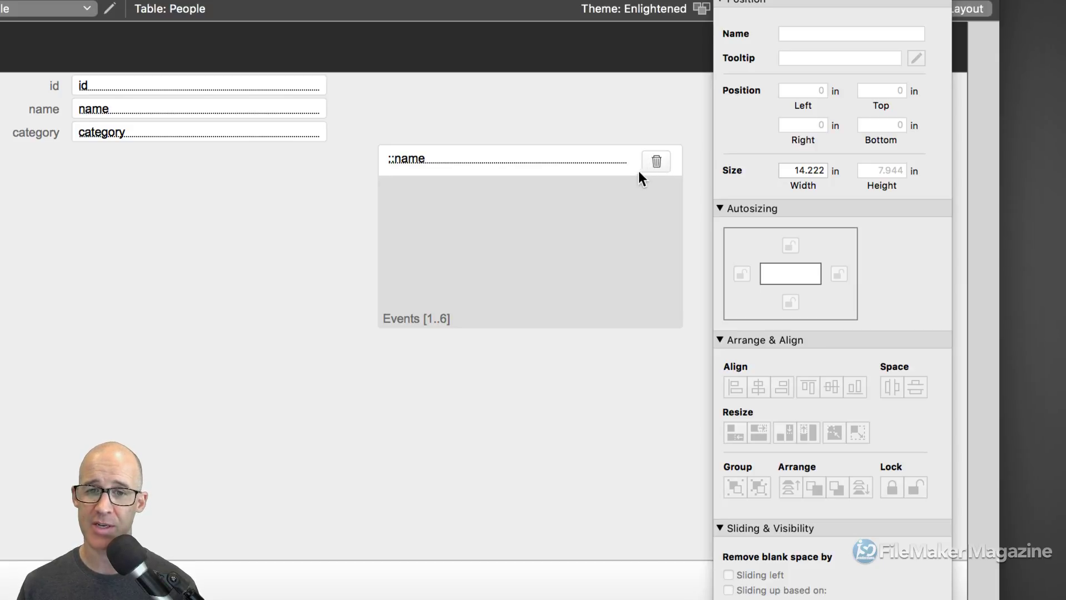
click(677, 166)
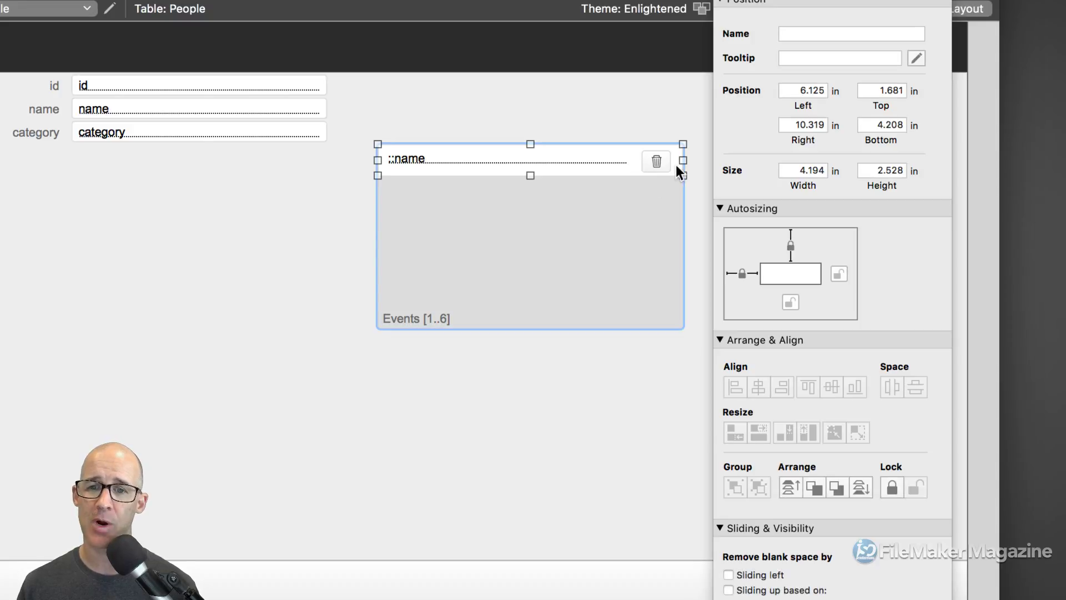
click(657, 161)
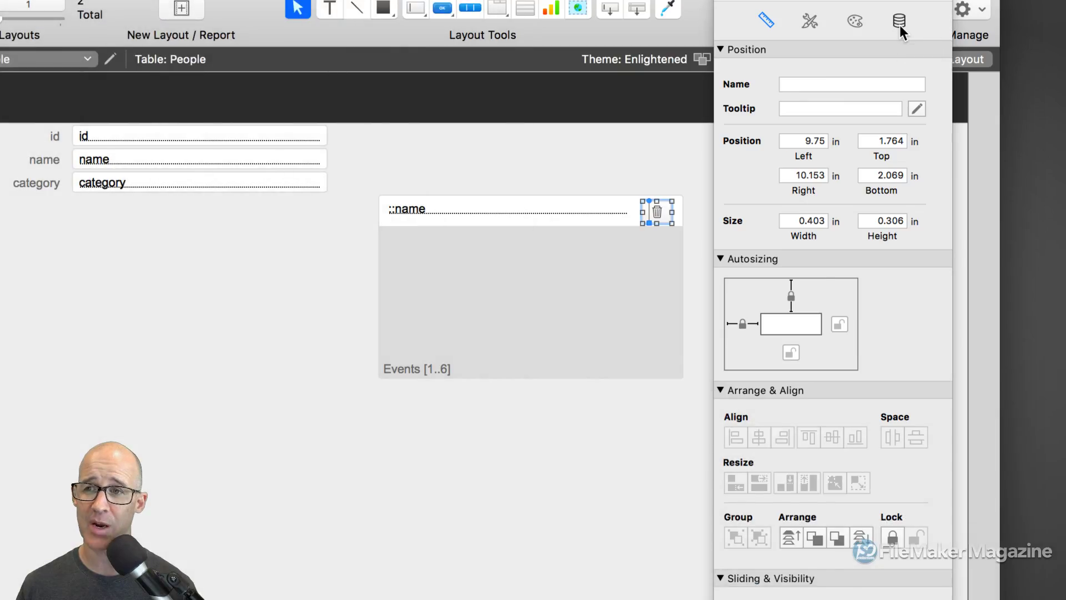
click(899, 25)
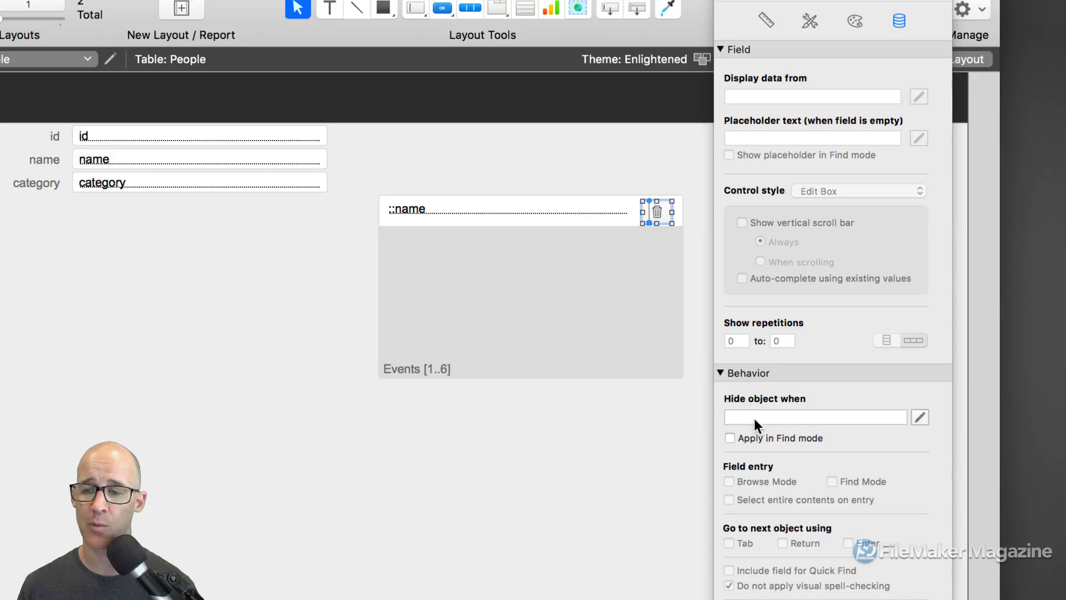
click(849, 417)
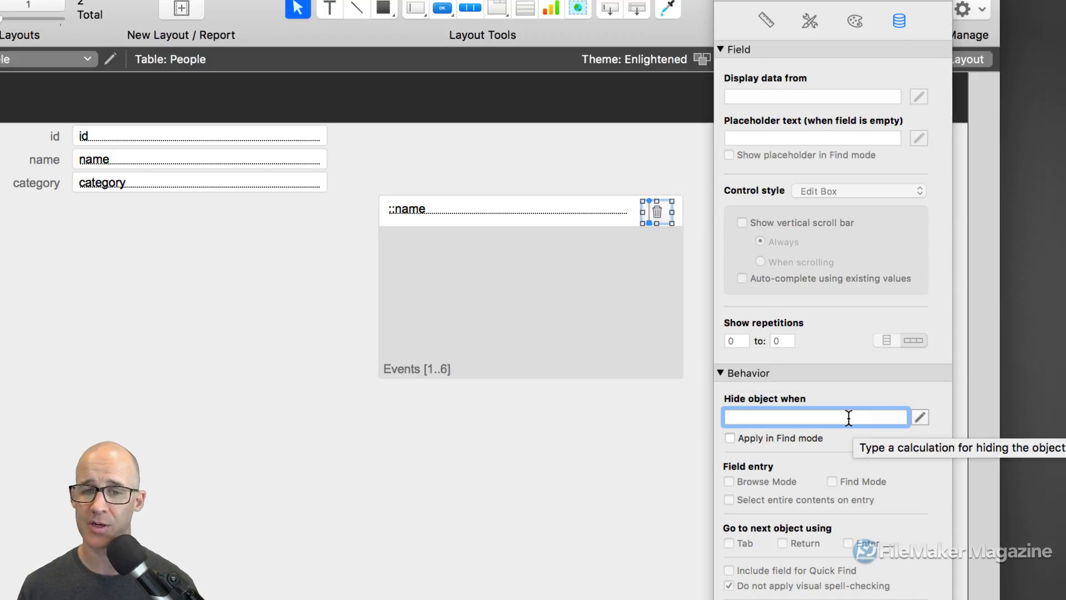
click(920, 416)
drag(459, 100, 654, 77)
text(if)
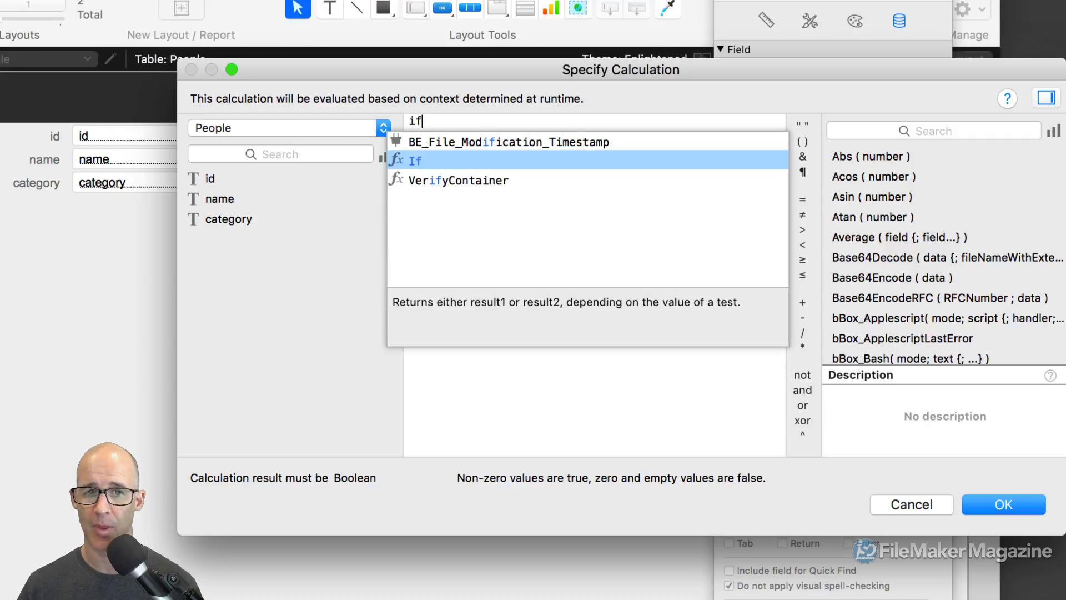
key(BackSpace)
key(BackSpace)
text(is)
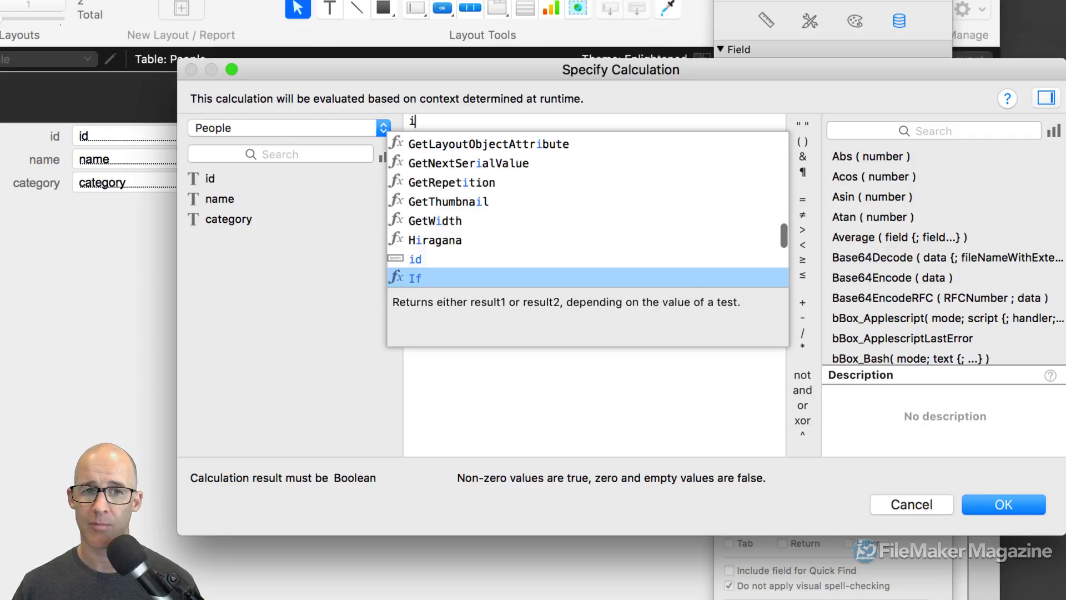
key(BackSpace)
key(BackSpace)
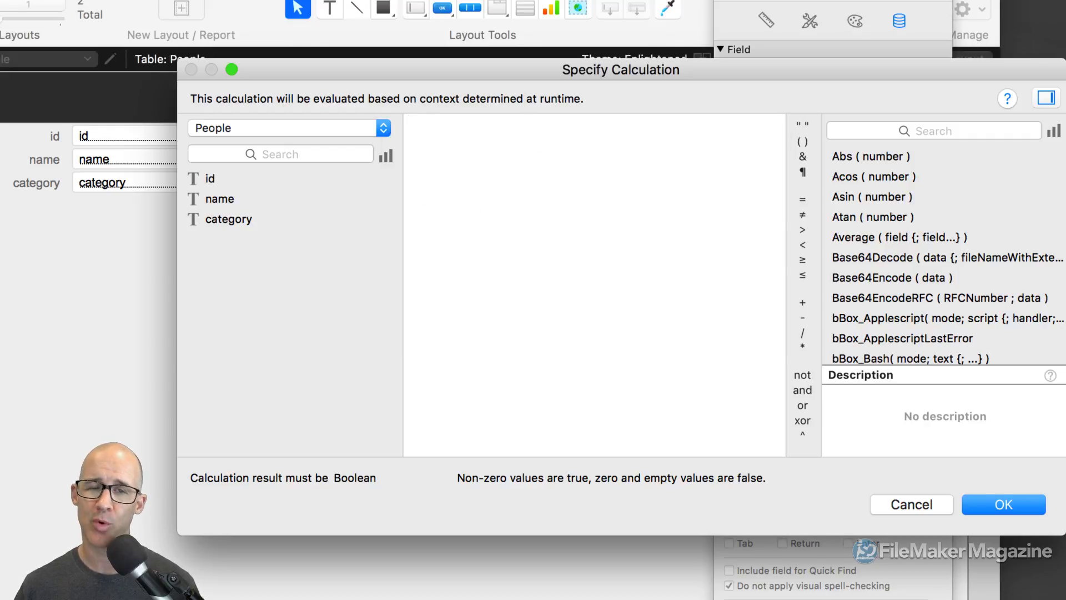
- Begin the trash button's hide calculation with an If function whose test is IsEmpty ( Events::id )
text(if)
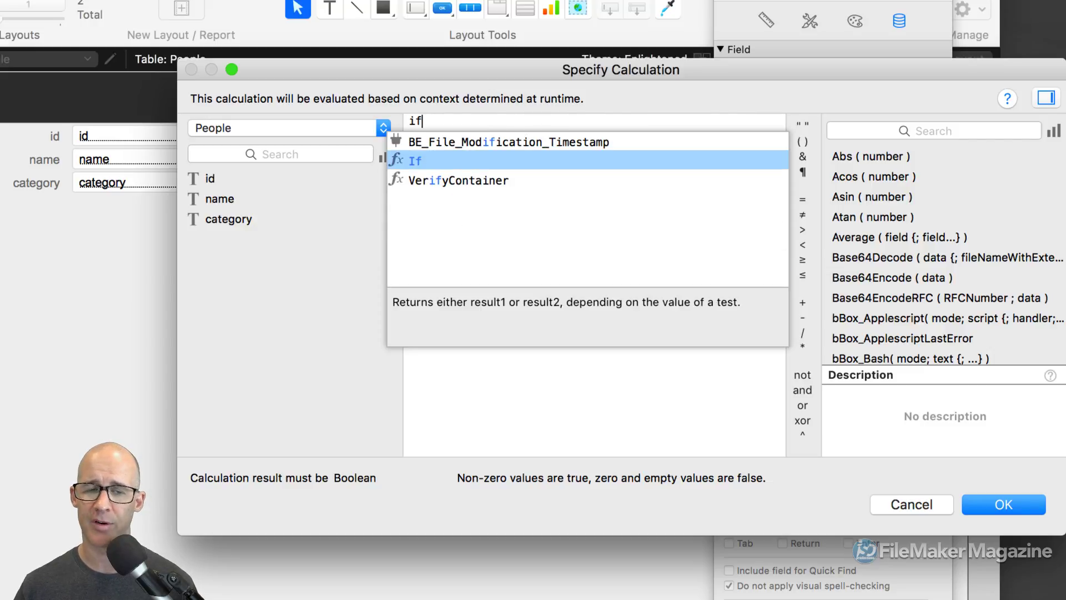
key(Return)
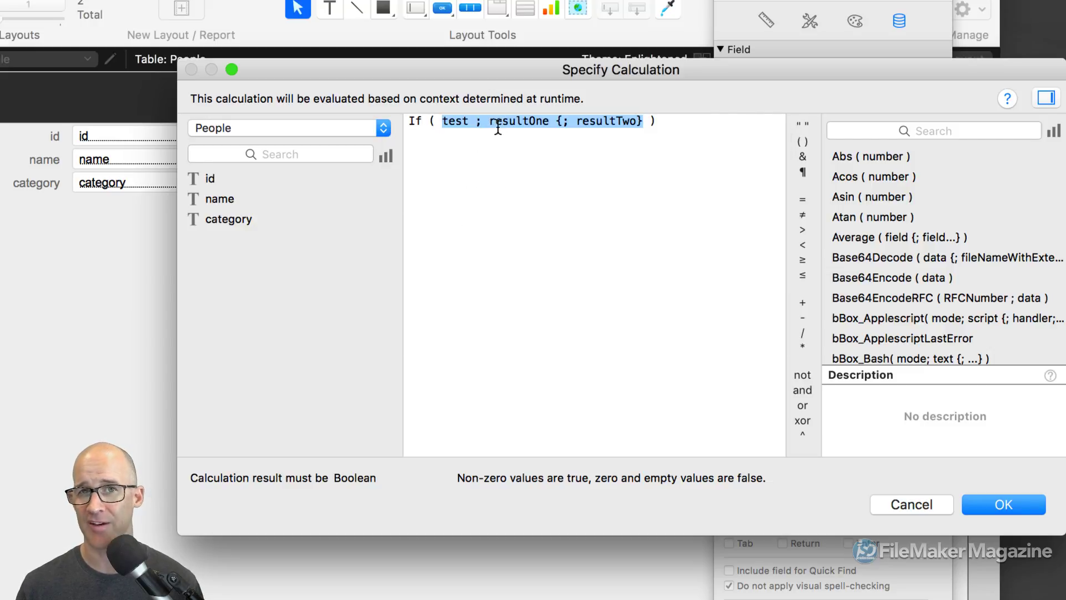
double_click(452, 123)
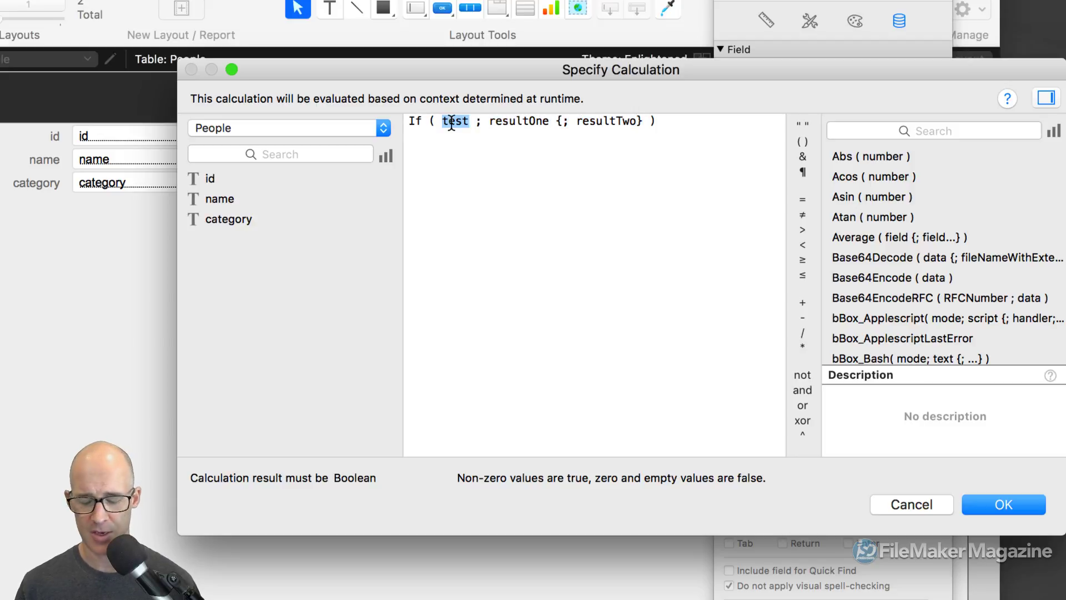
text(is)
key(Return)
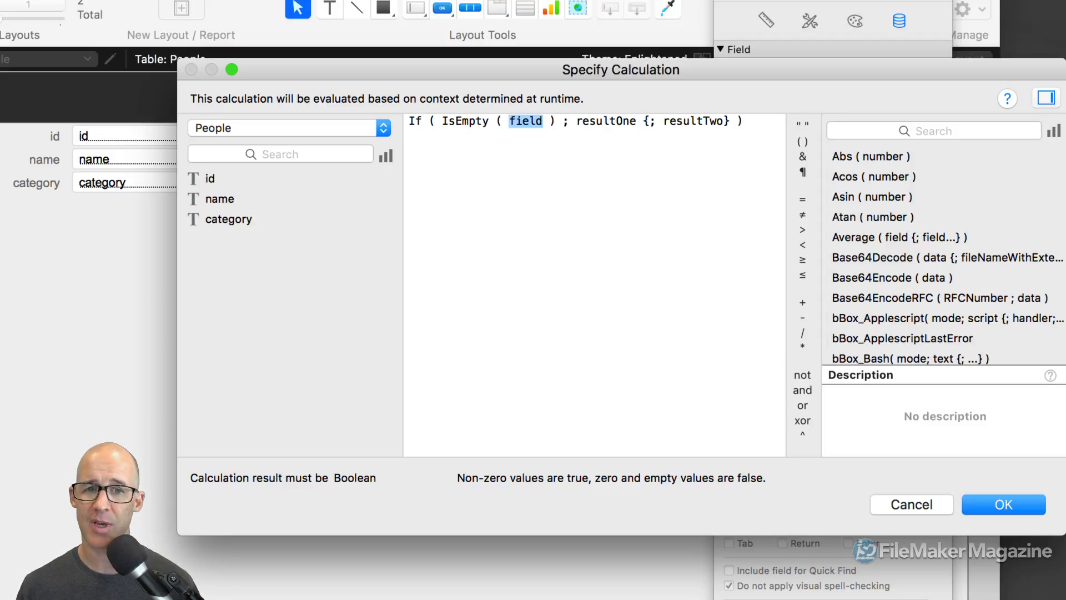
click(231, 126)
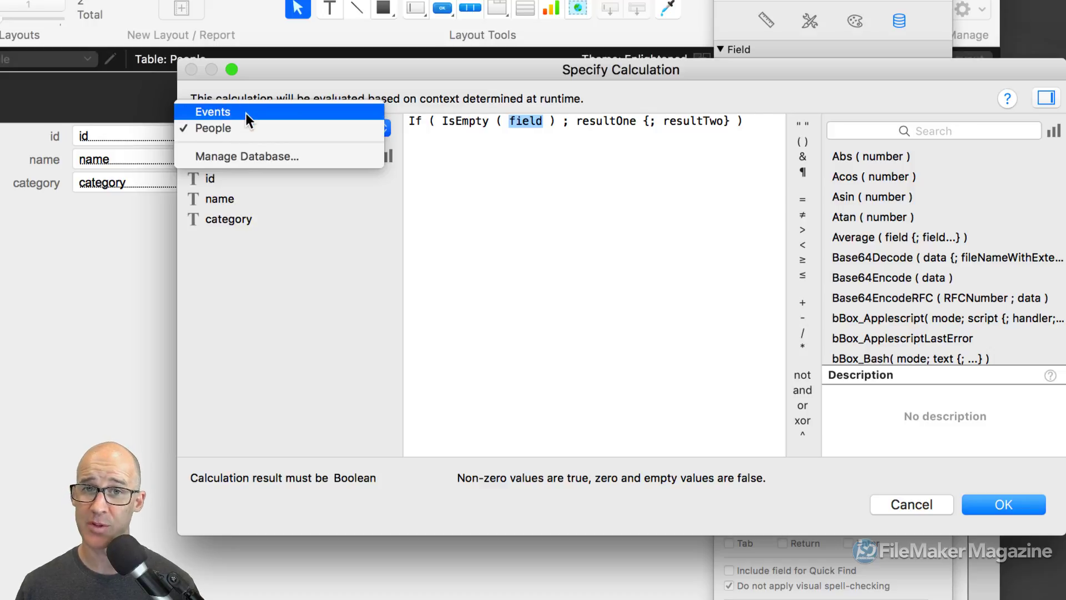
click(245, 112)
double_click(235, 179)
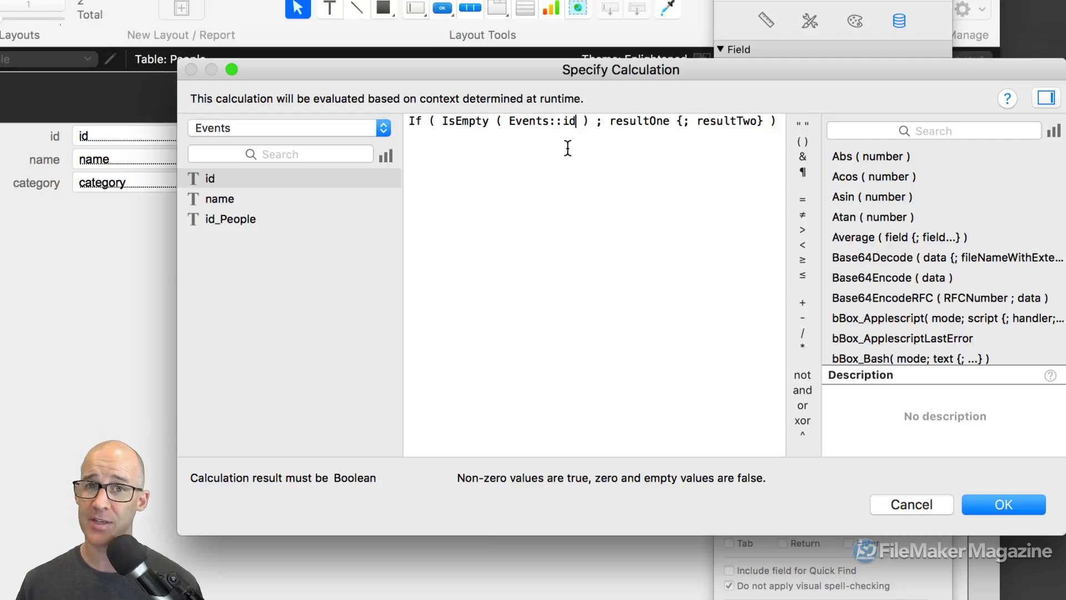
- Set the If function's results to True and False, removing the optional-argument braces
double_click(647, 121)
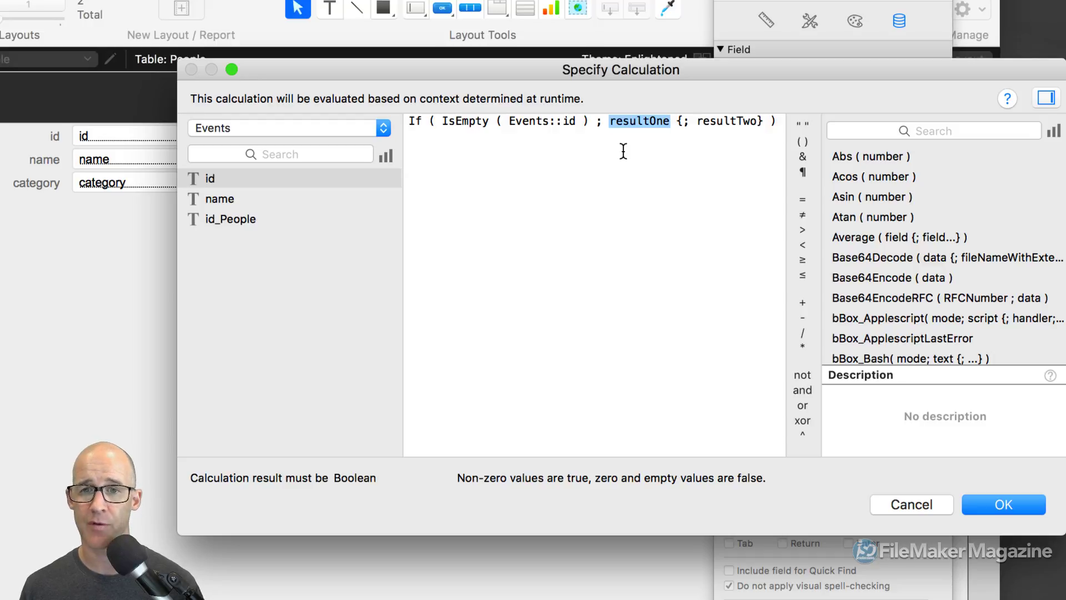
double_click(641, 122)
text(True)
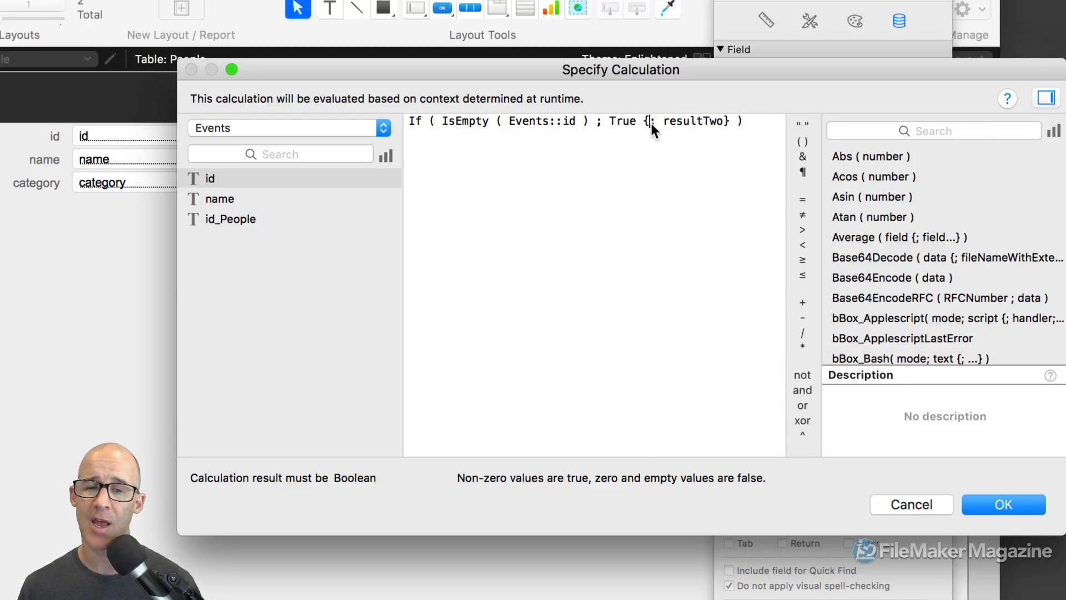
key(BackSpace)
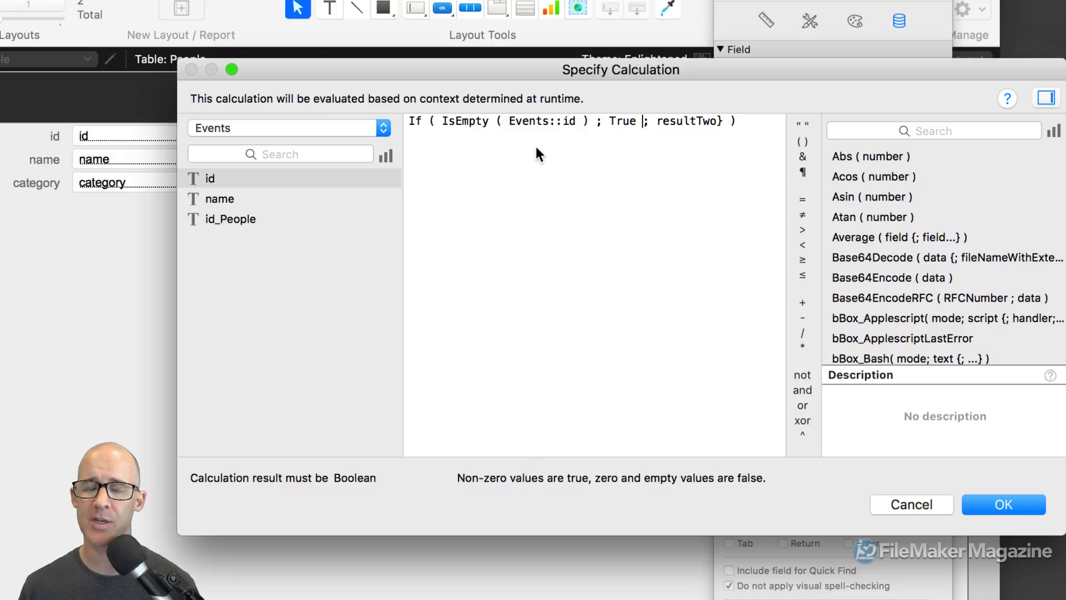
double_click(458, 121)
click(529, 122)
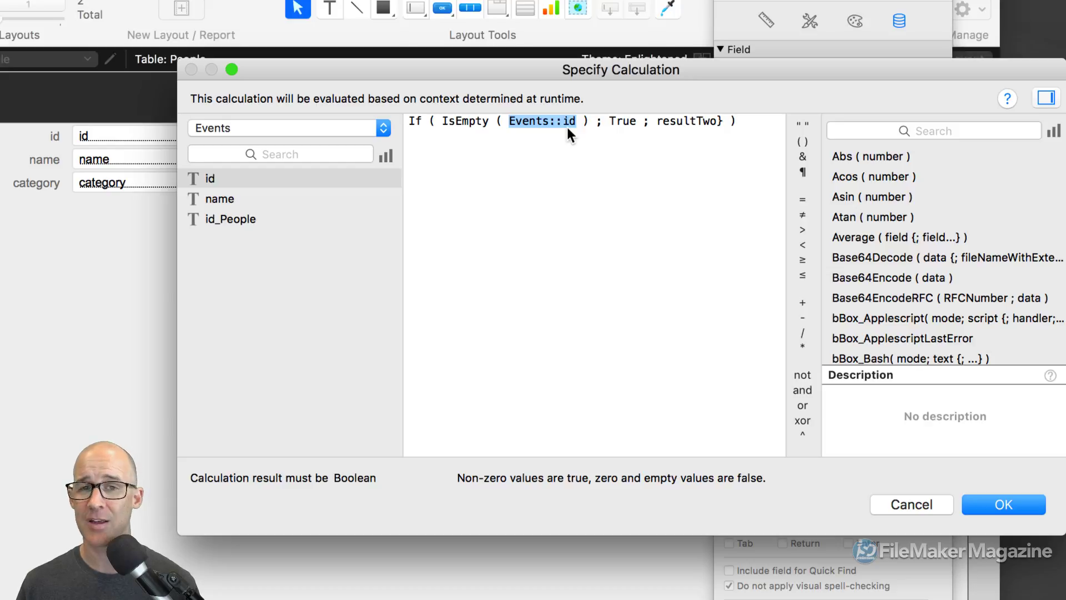
double_click(471, 120)
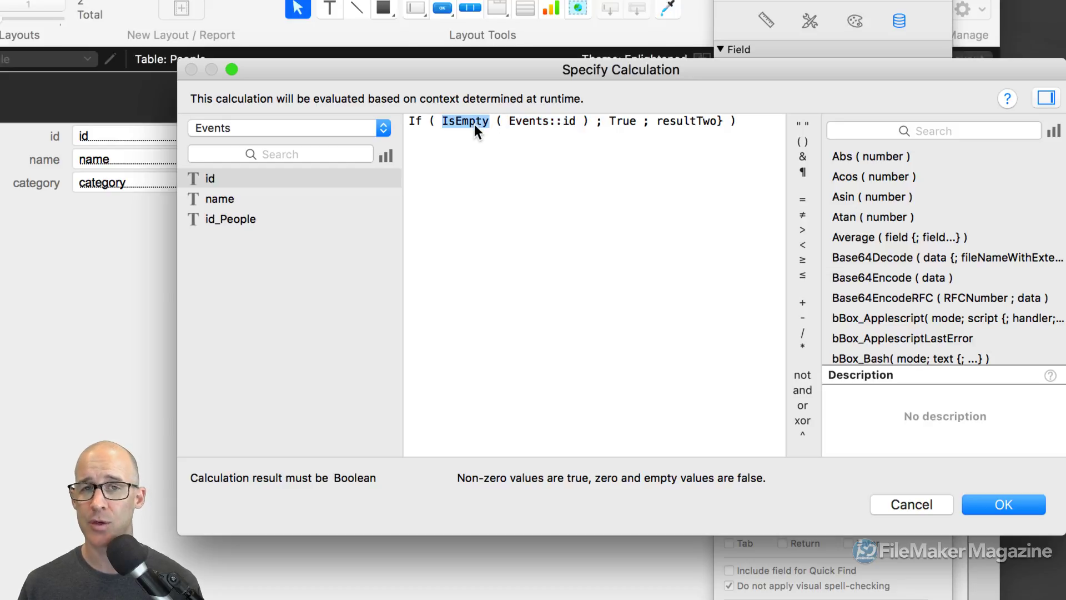
double_click(624, 121)
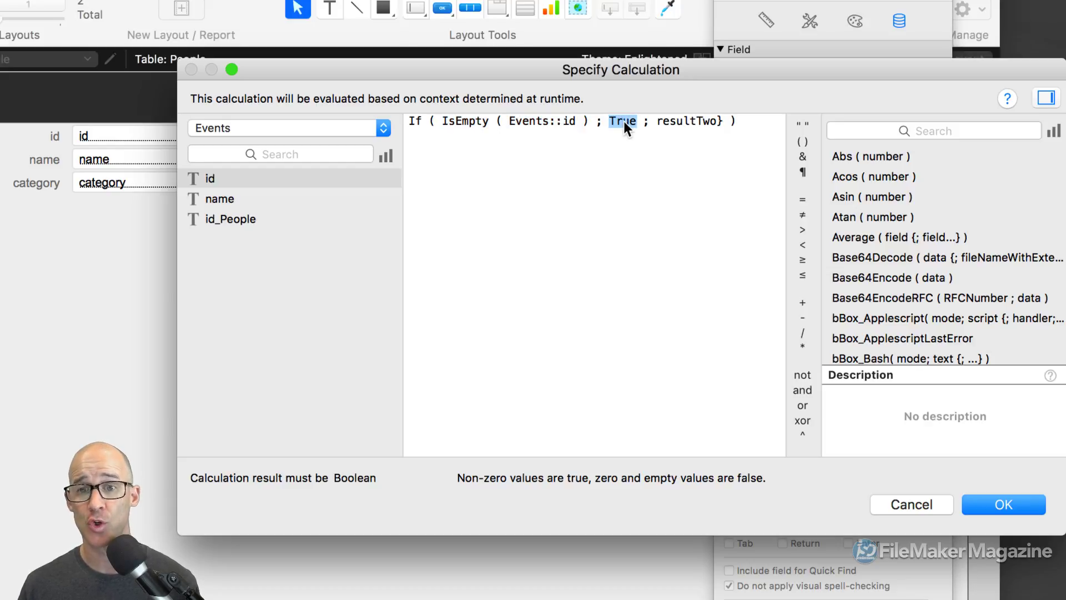
double_click(674, 122)
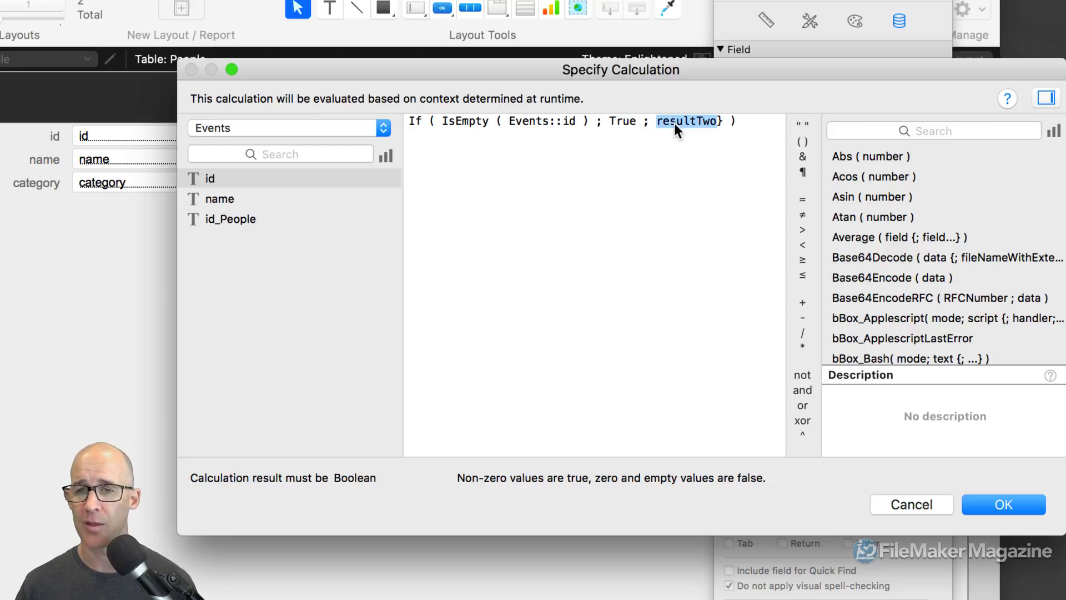
text(False)
key(Delete)
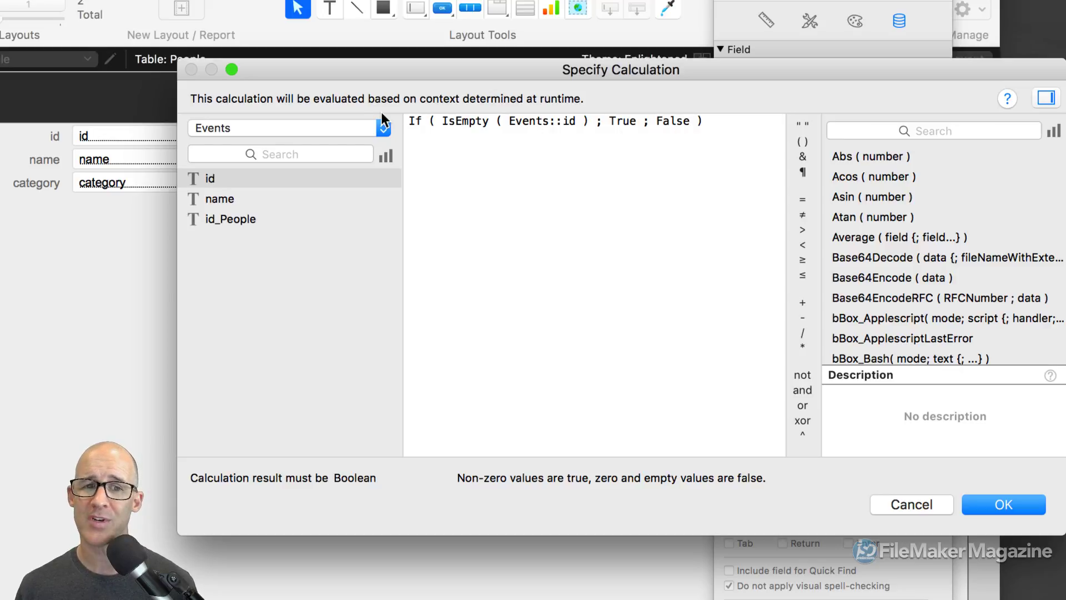
- Comment out the If formula with // and place a copy of its IsEmpty ( Events::id ) test alone on the first line
drag(441, 122, 592, 123)
key(super+c)
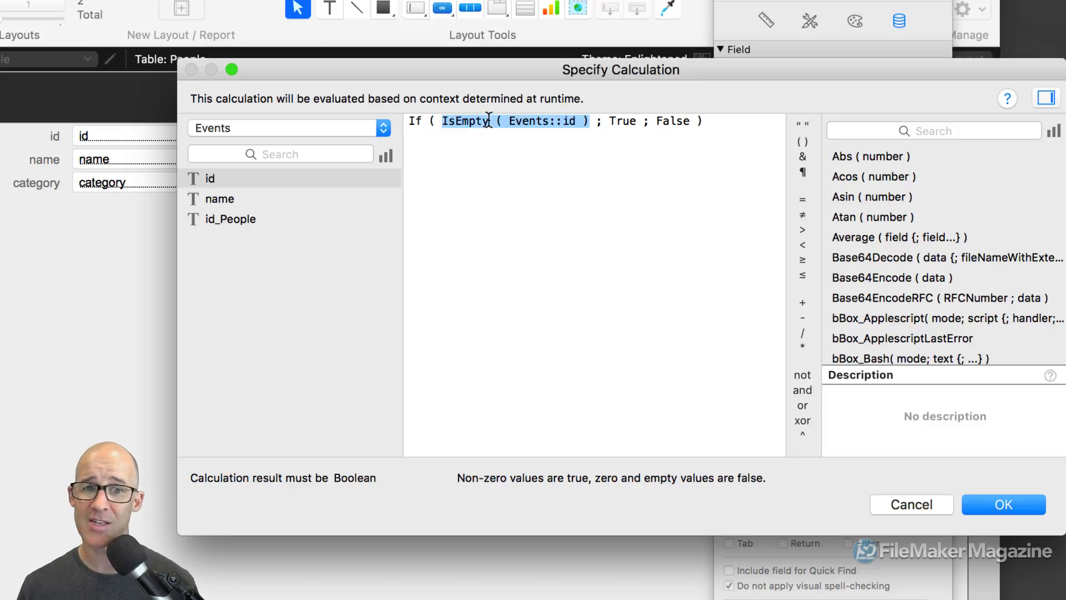
click(414, 122)
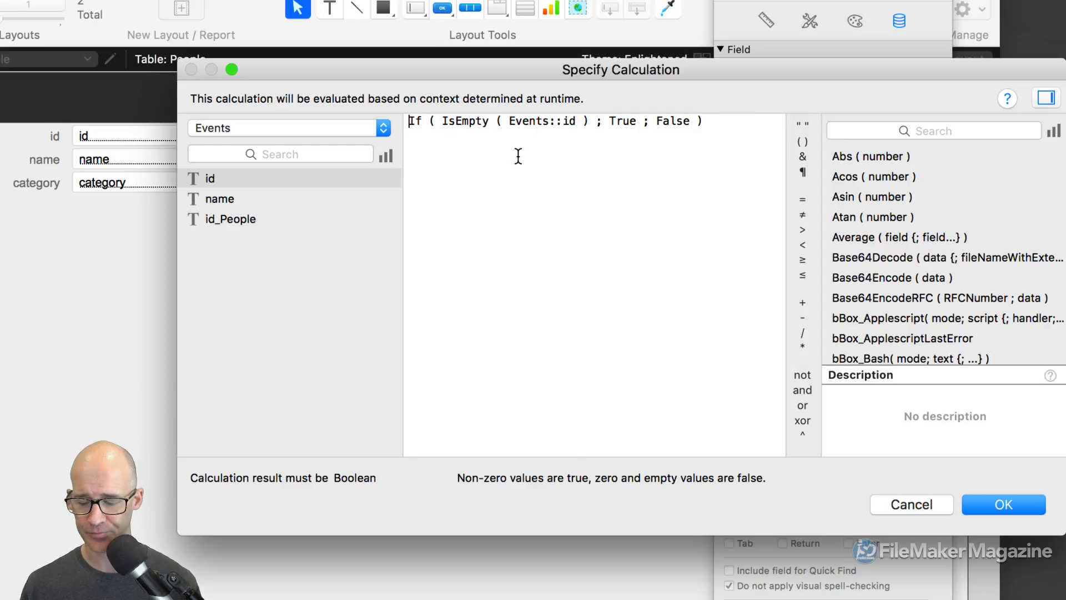
key(Return)
key(Return)
text(///)
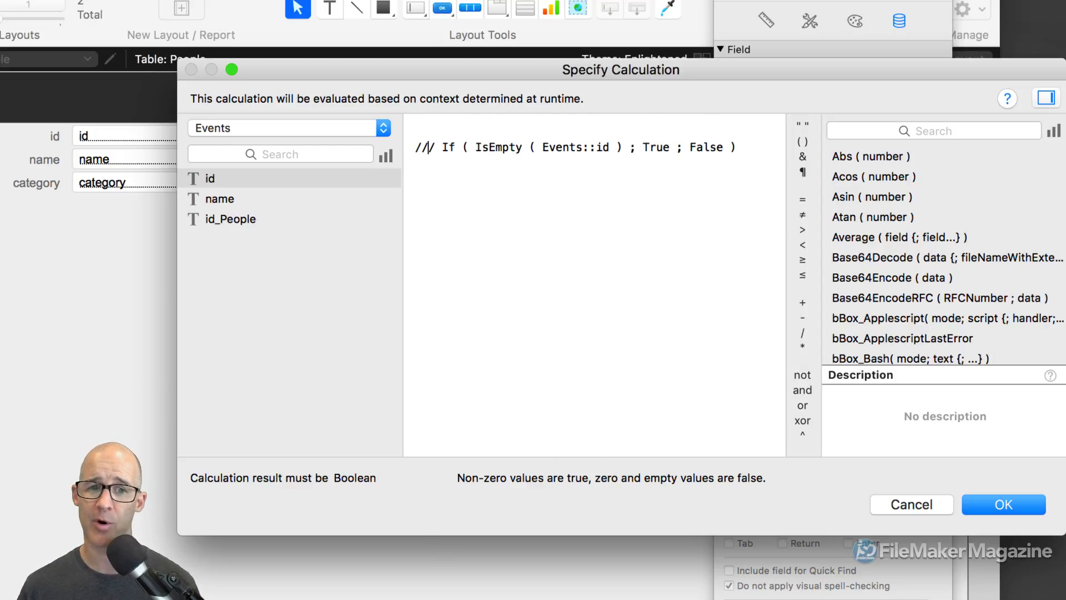
key(BackSpace)
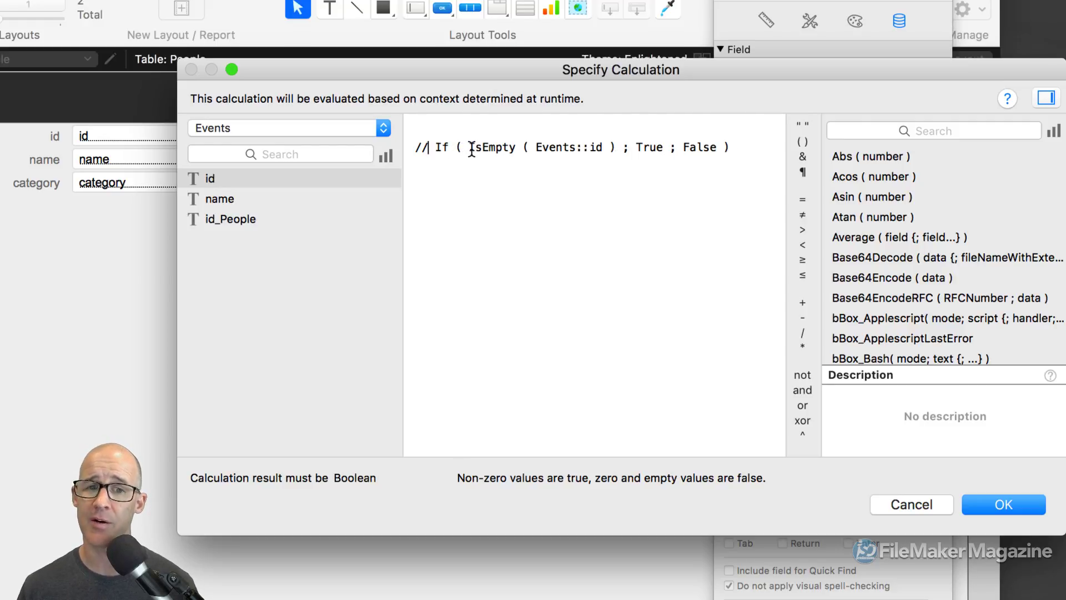
drag(469, 148, 611, 150)
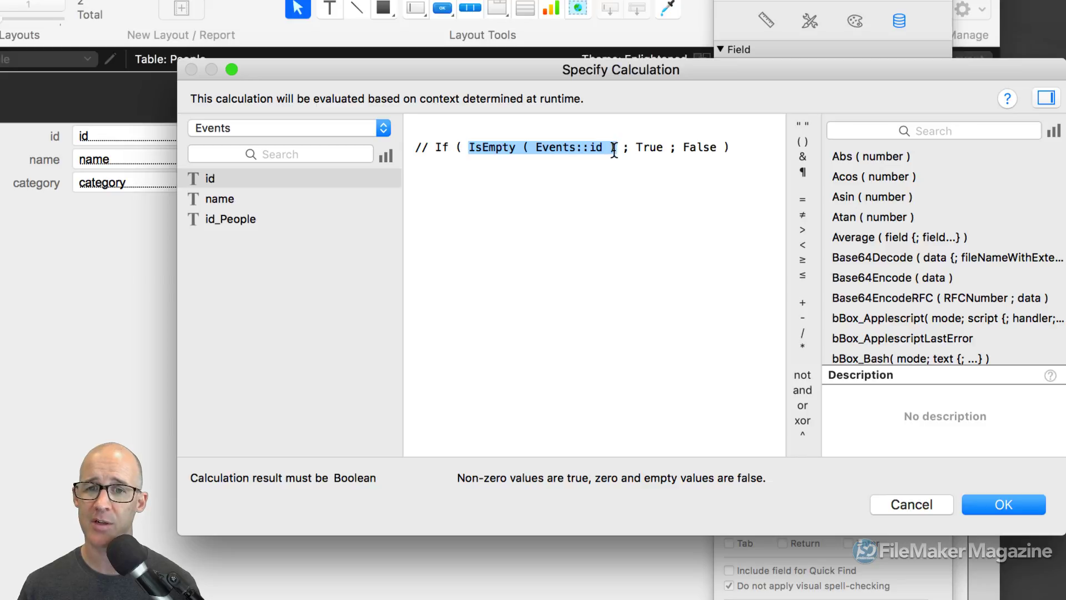
click(421, 120)
key(super+v)
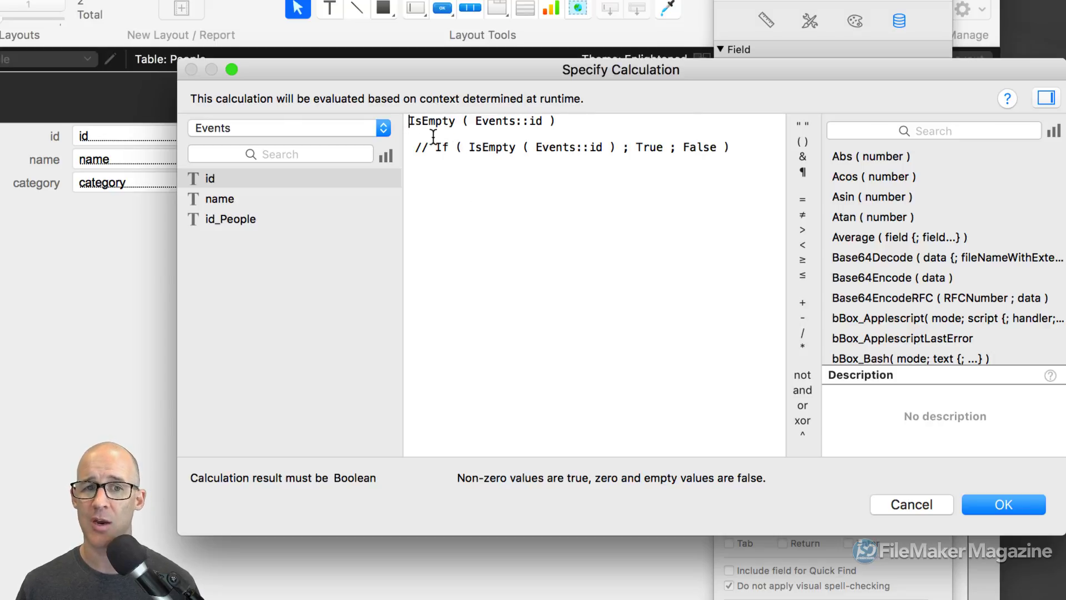
- Try negating the standalone IsEmpty ( Events::id ) test with the not operator, and remove the operator again
key(super+Left)
text(not)
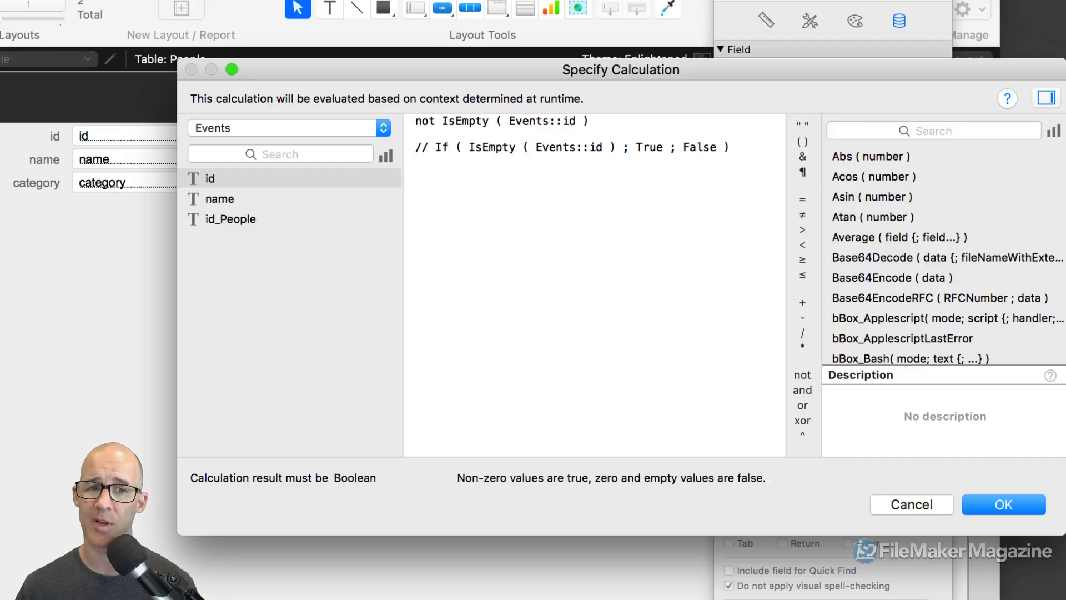
key(super+Left)
key(Delete)
drag(436, 121, 415, 106)
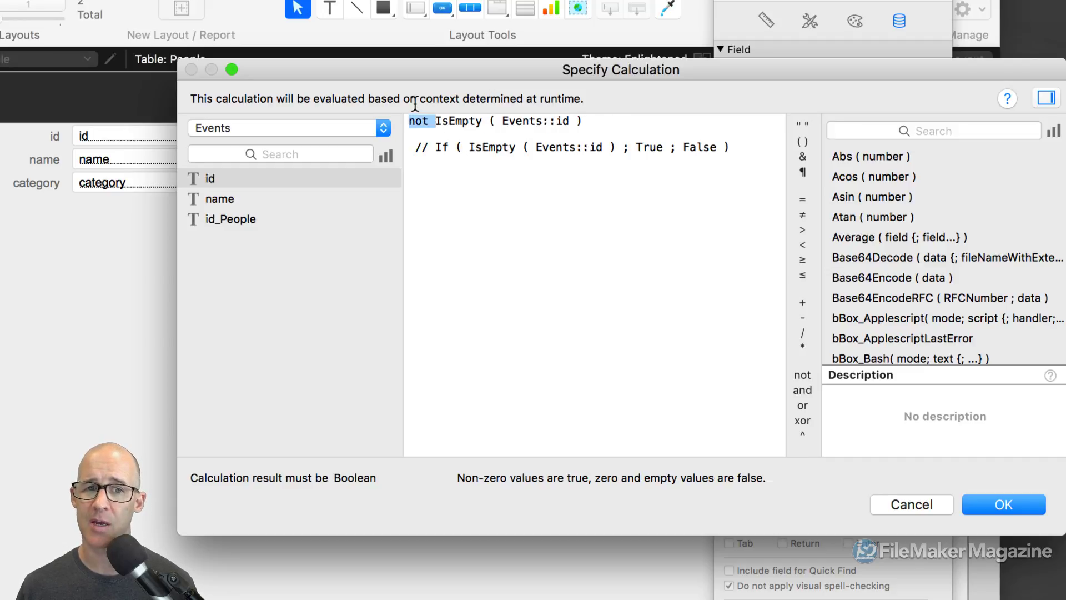
key(BackSpace)
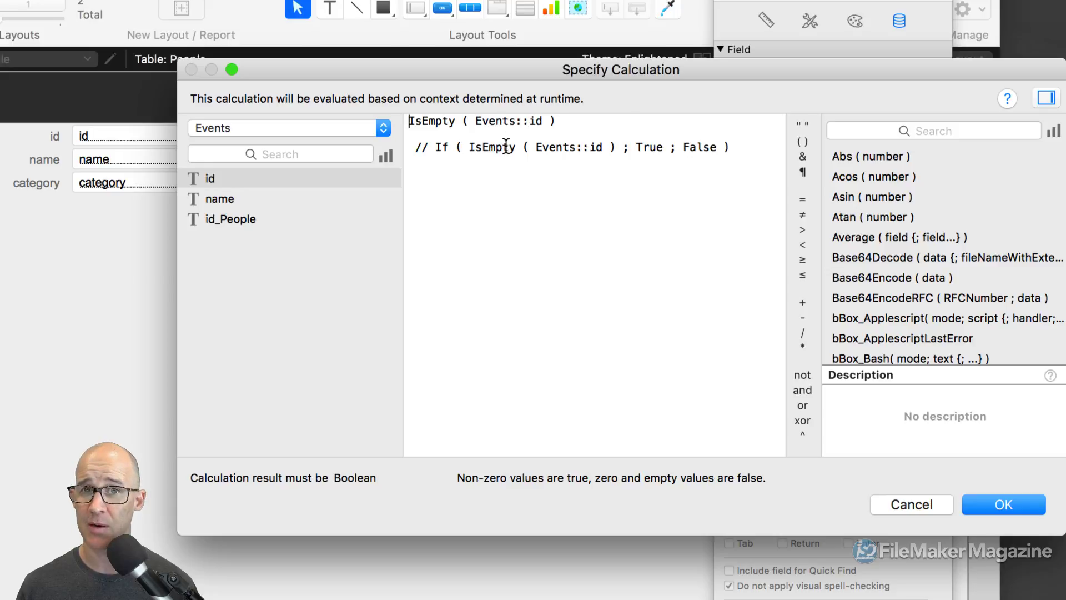
- Accept the trash button's hide calculation and switch the People layout to Browse mode
click(1008, 504)
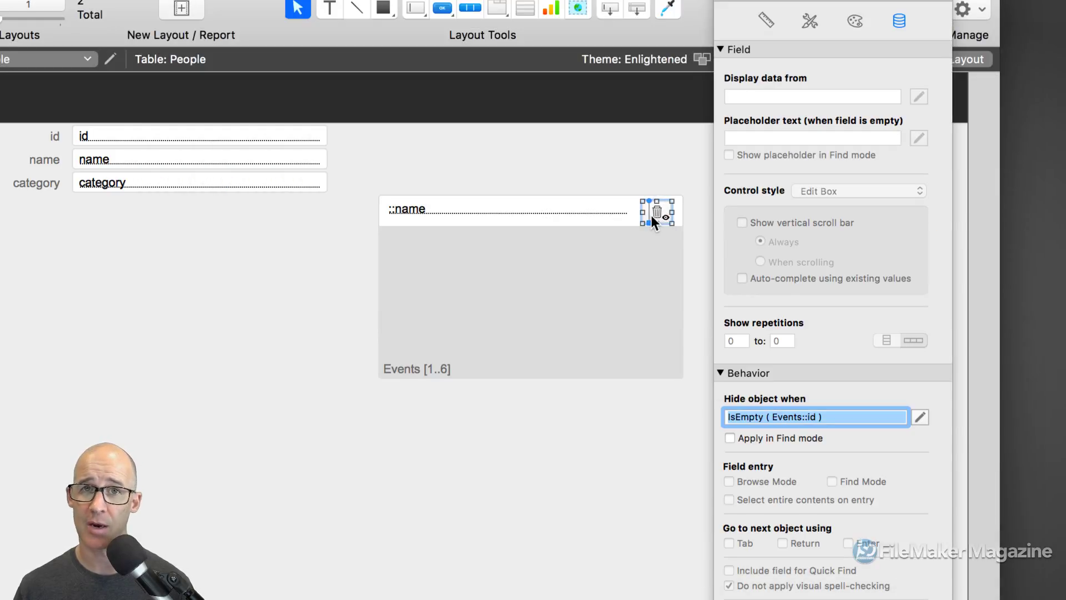
key(super+b)
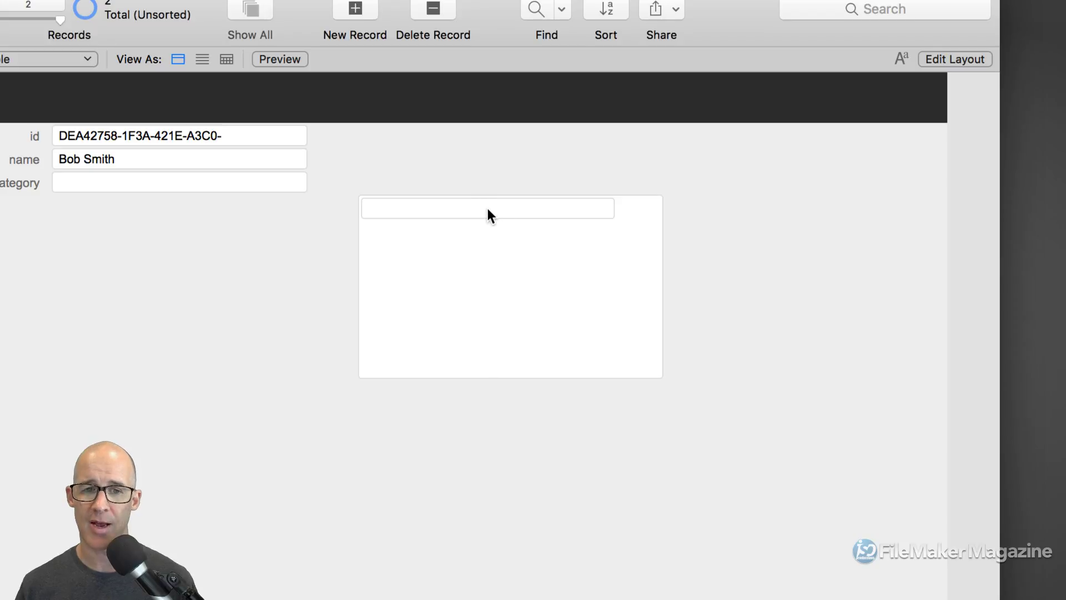
- Create the events Devcon 2016 and Devcon 2017 in the current person's portal, and commit them
click(487, 209)
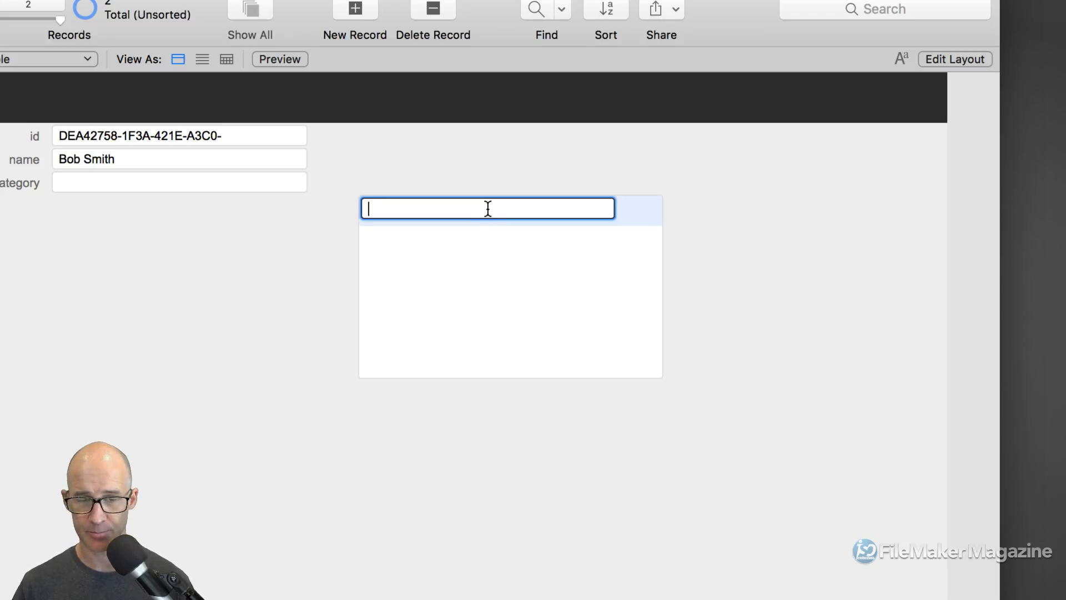
text(Deve)
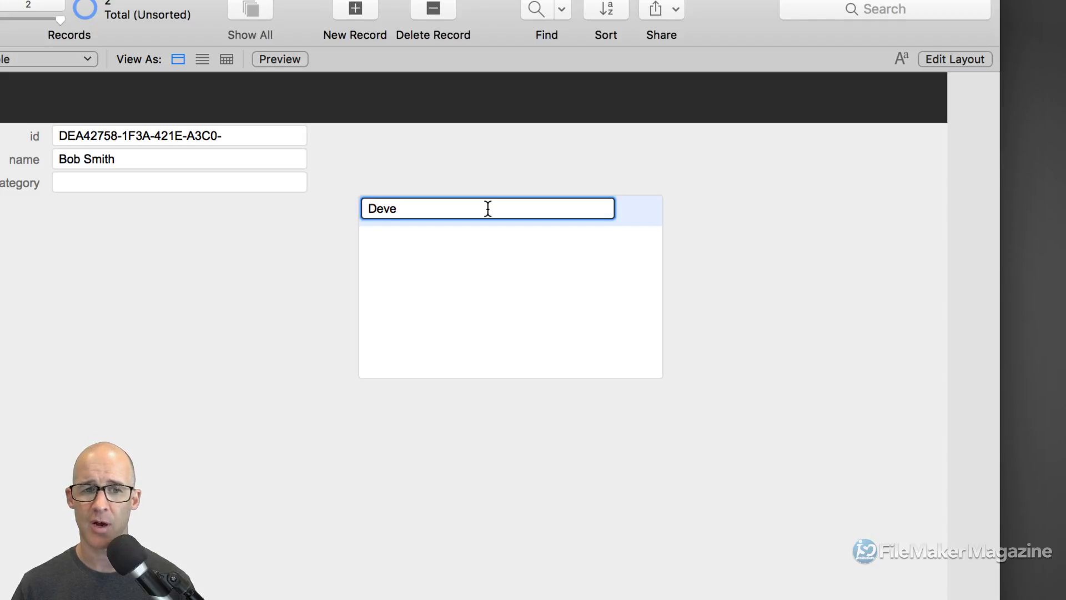
key(BackSpace)
text(con 201)
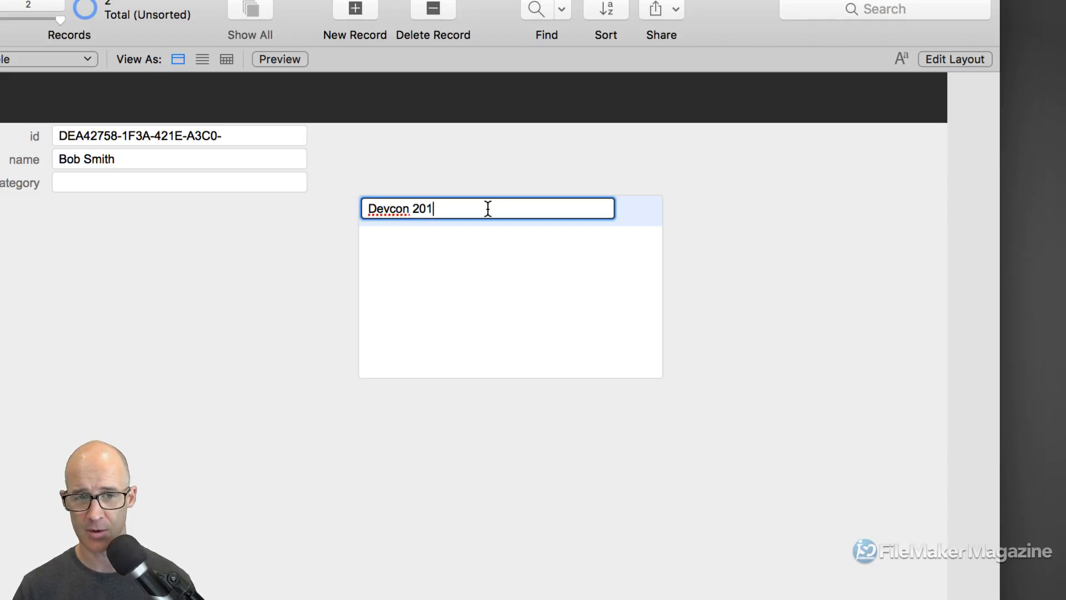
text(6)
click(493, 181)
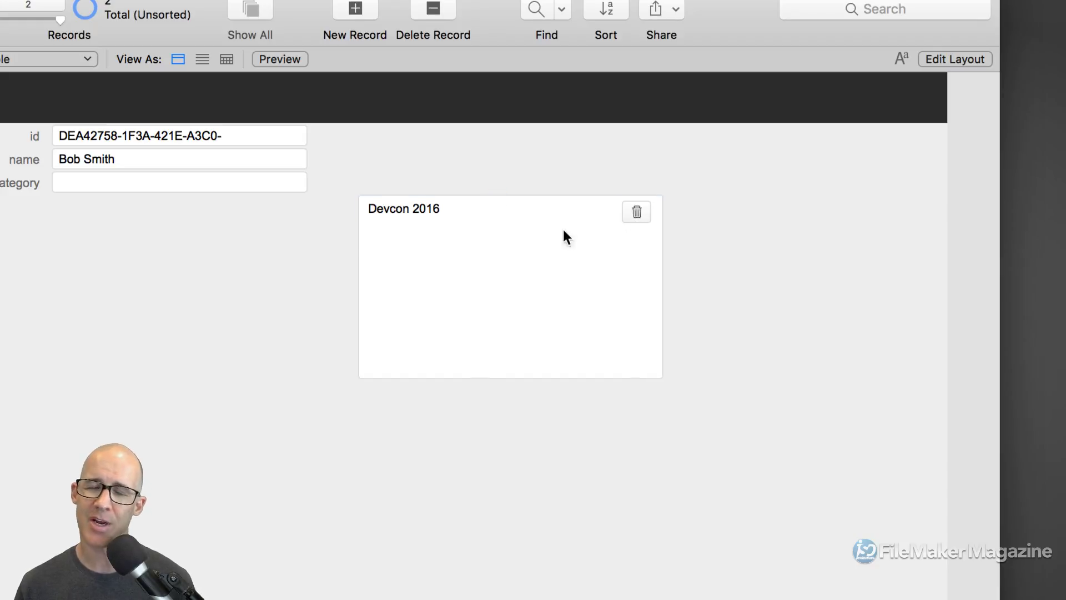
click(479, 239)
text(Dev)
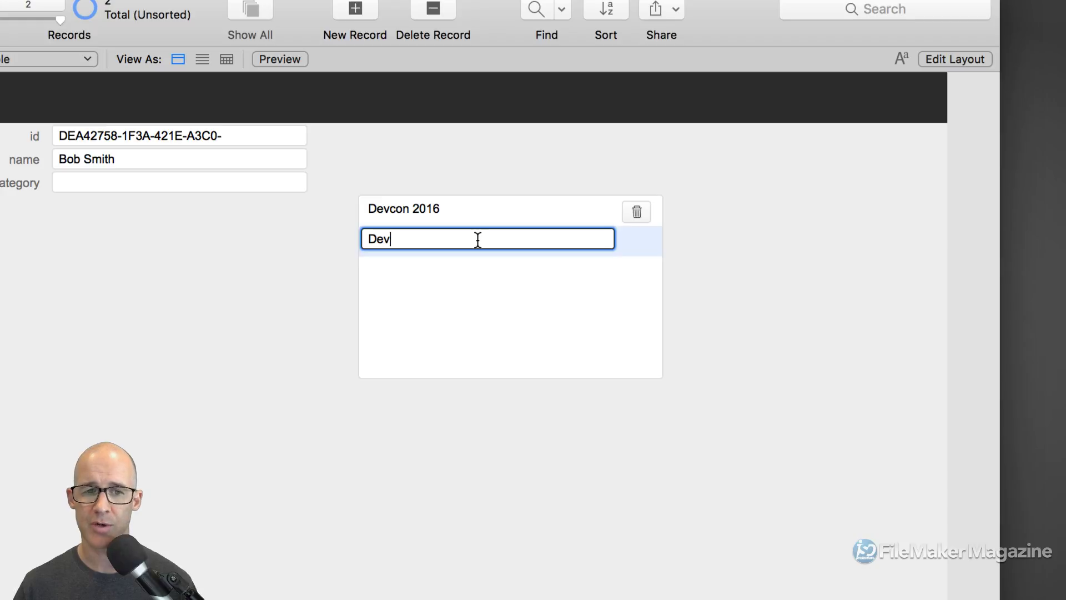
text(con 2017)
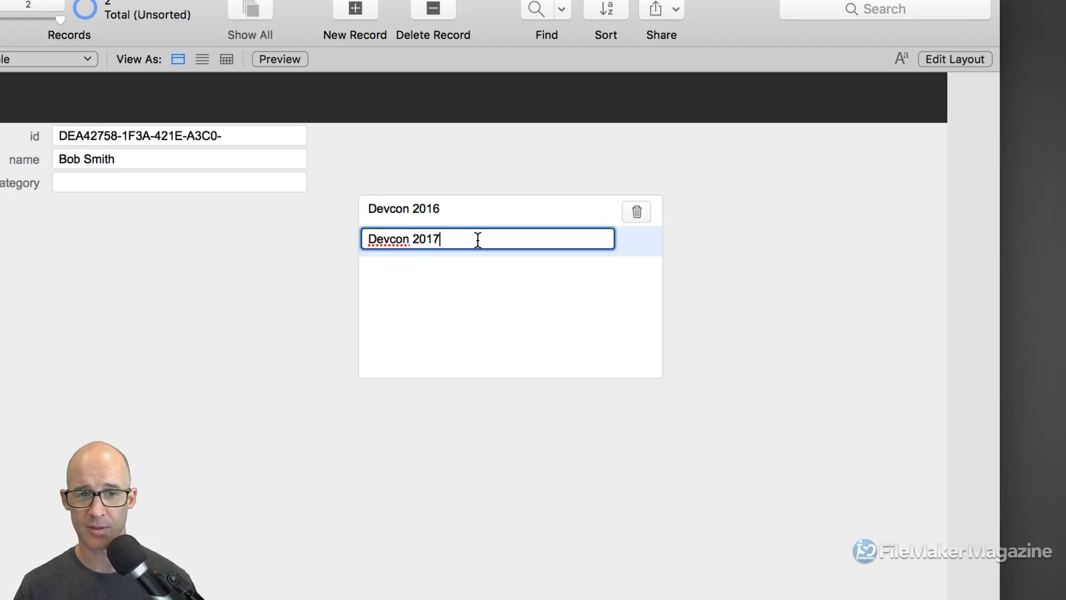
click(520, 173)
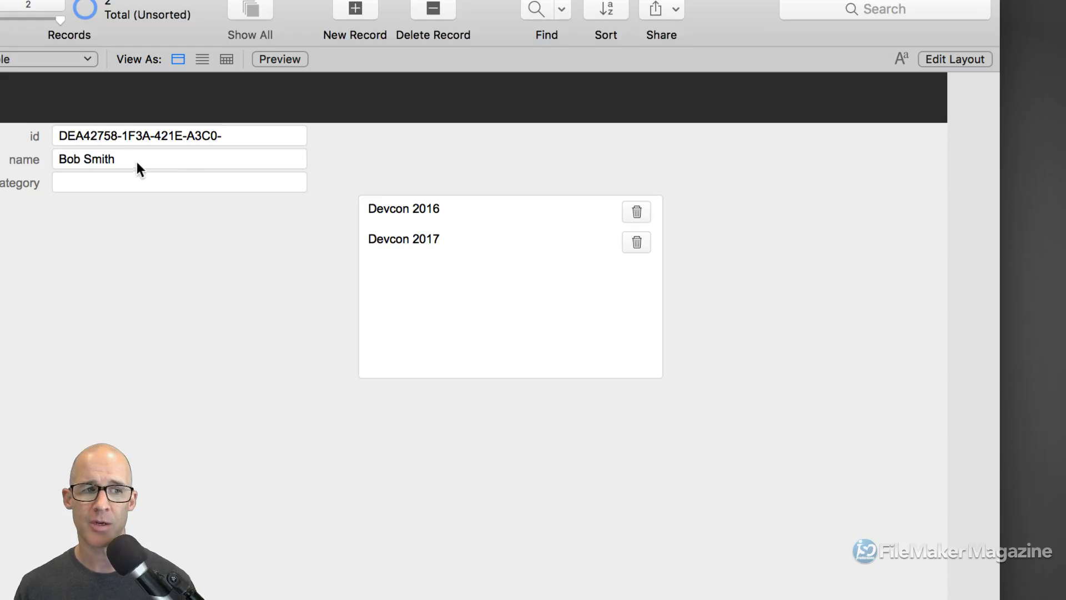
- Review the People and Events relationship in the database's relationships graph, and close it without changes
click(115, 158)
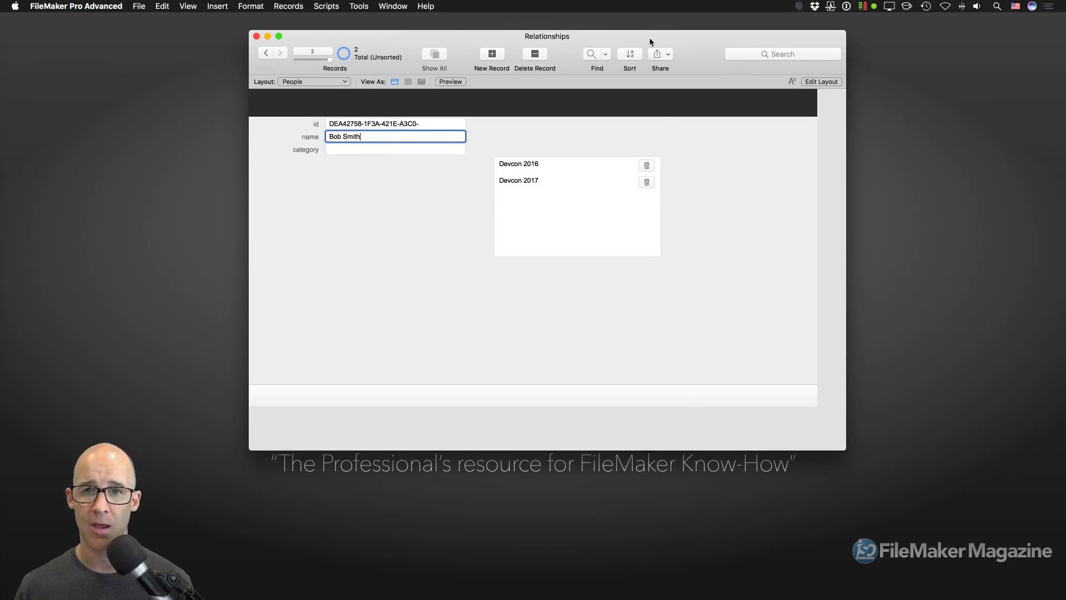
drag(649, 38, 532, 41)
key(super+shift+d)
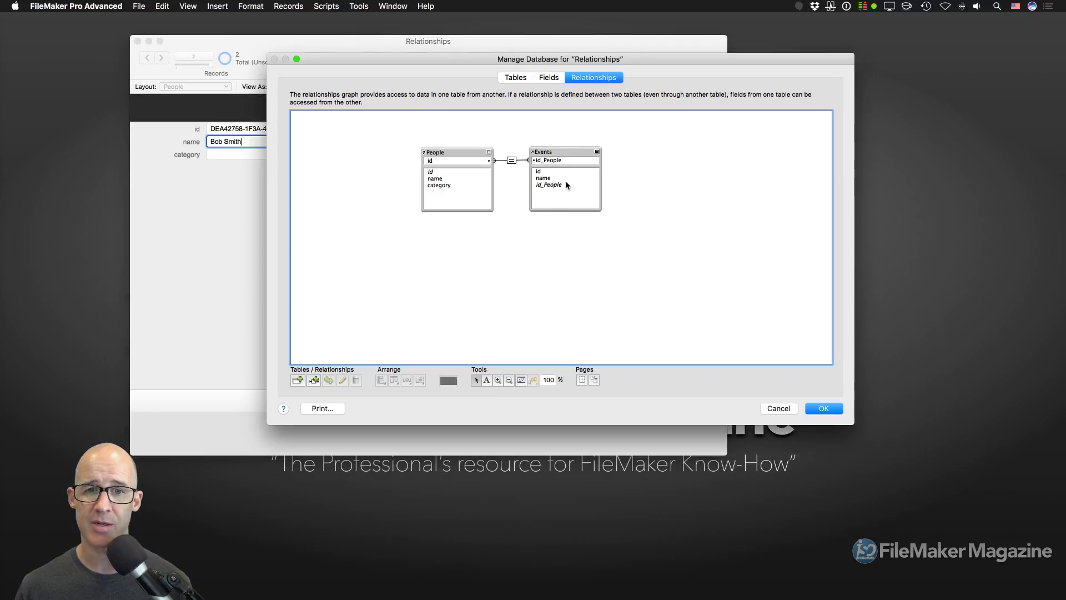
click(777, 409)
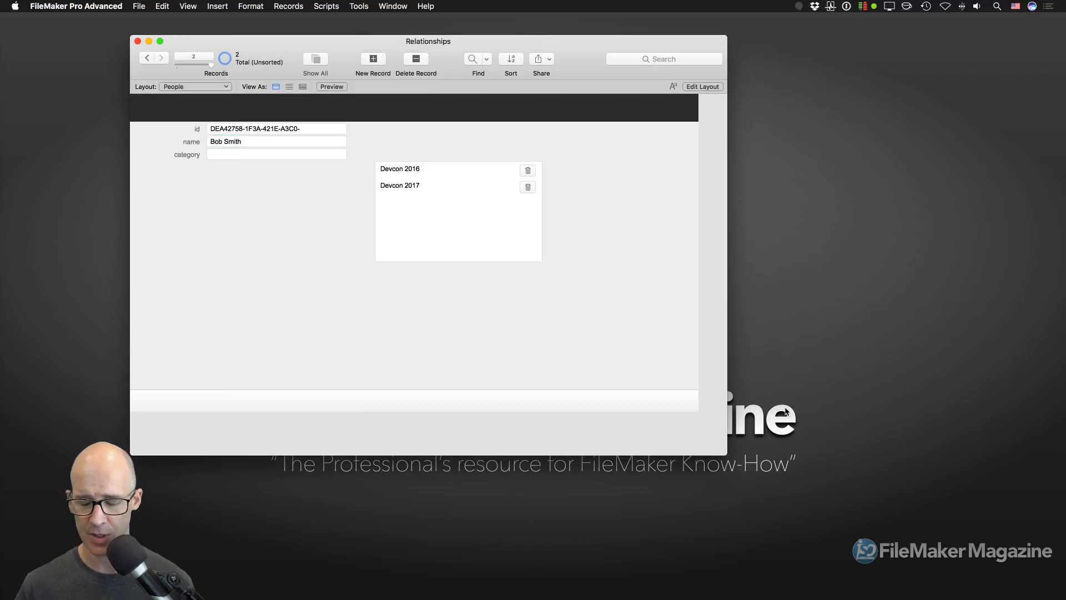
- Open the Events layout in its own window through Manage Layouts, and show it as a table with a widened id column
key(super+shift+l)
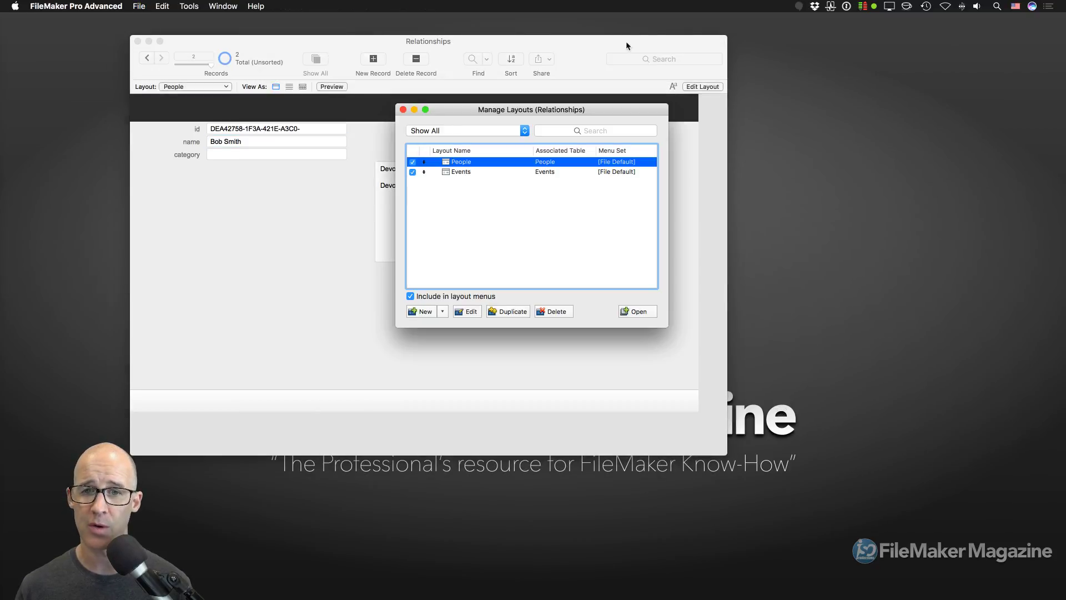
drag(576, 110, 792, 110)
click(691, 171)
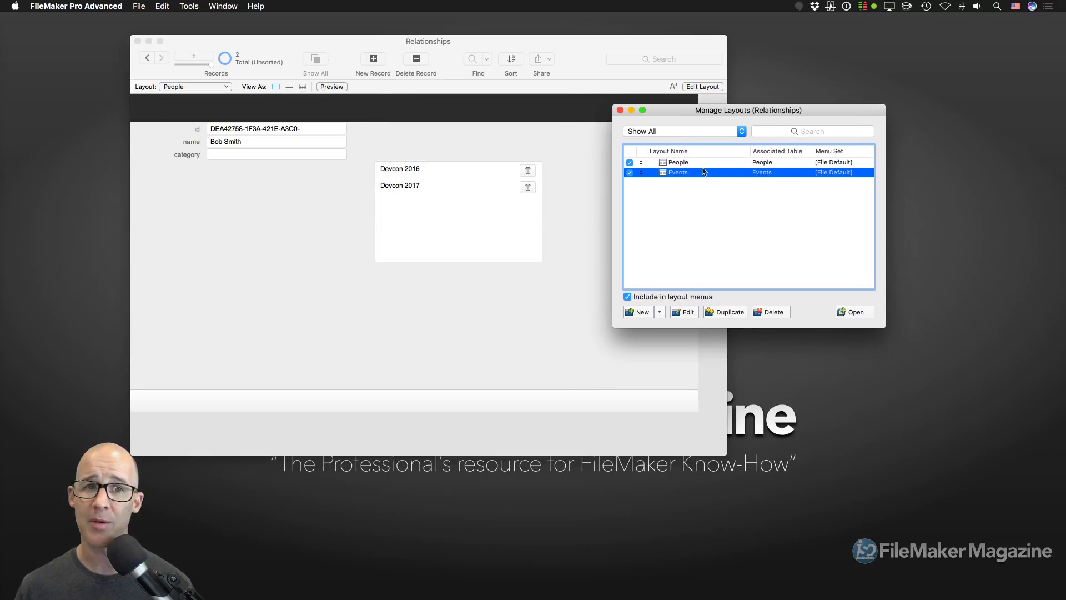
click(138, 7)
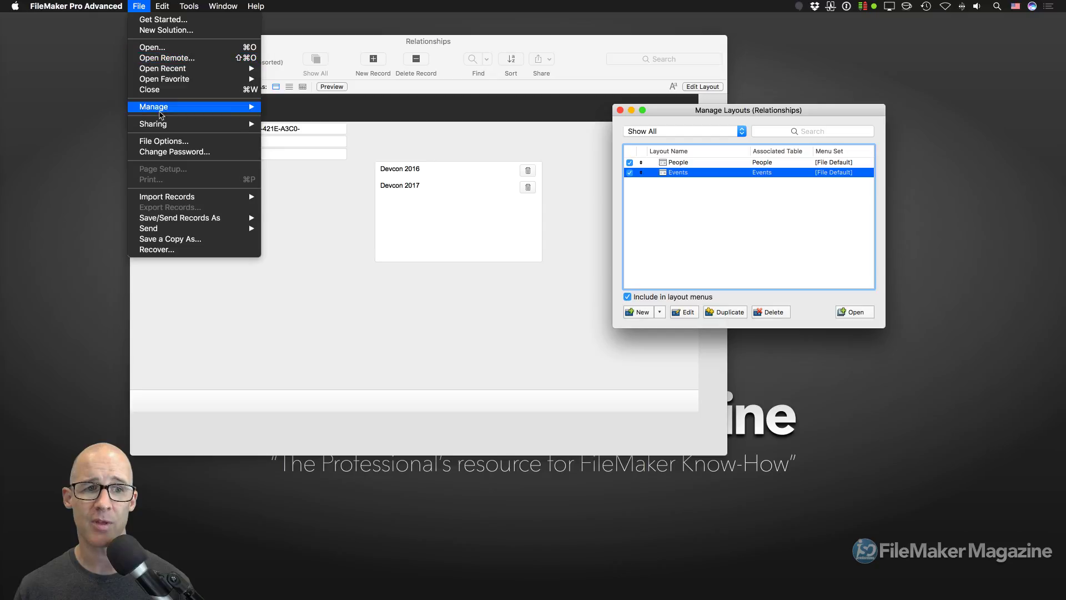
mouse_move(161, 109)
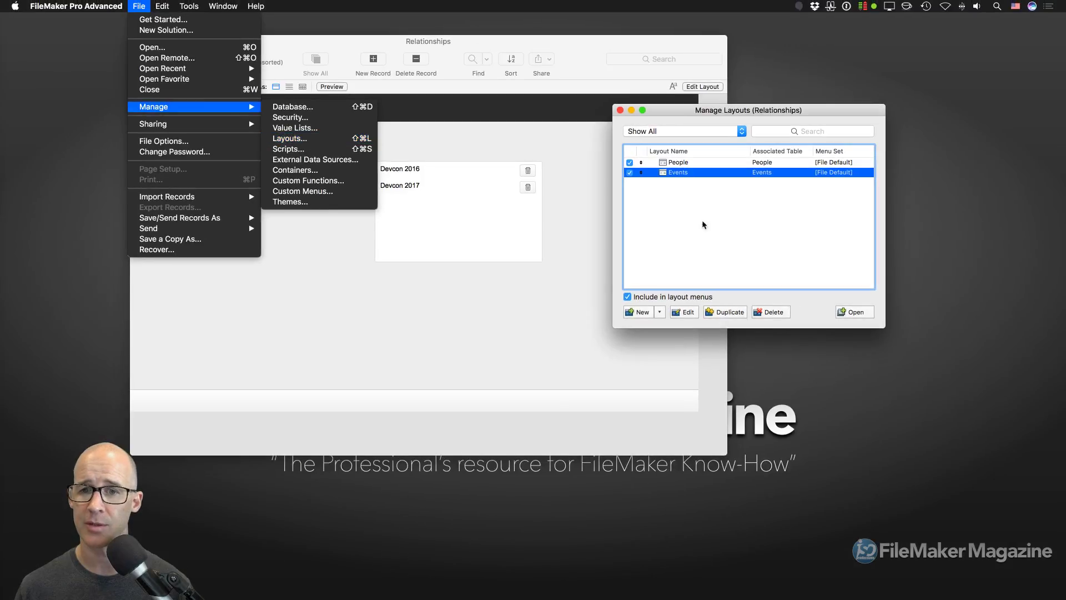
click(702, 220)
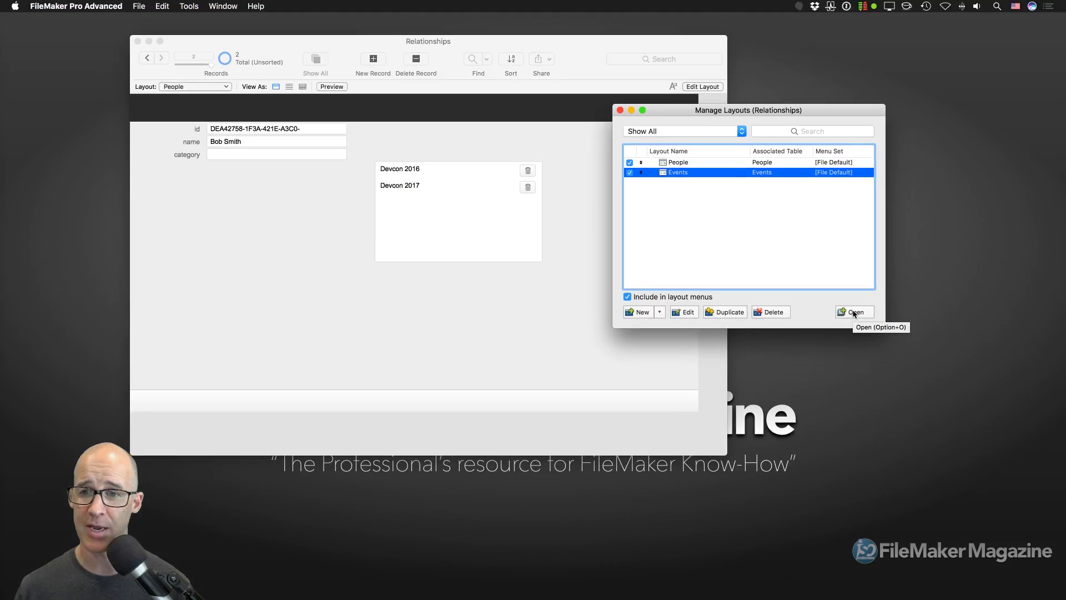
click(853, 311)
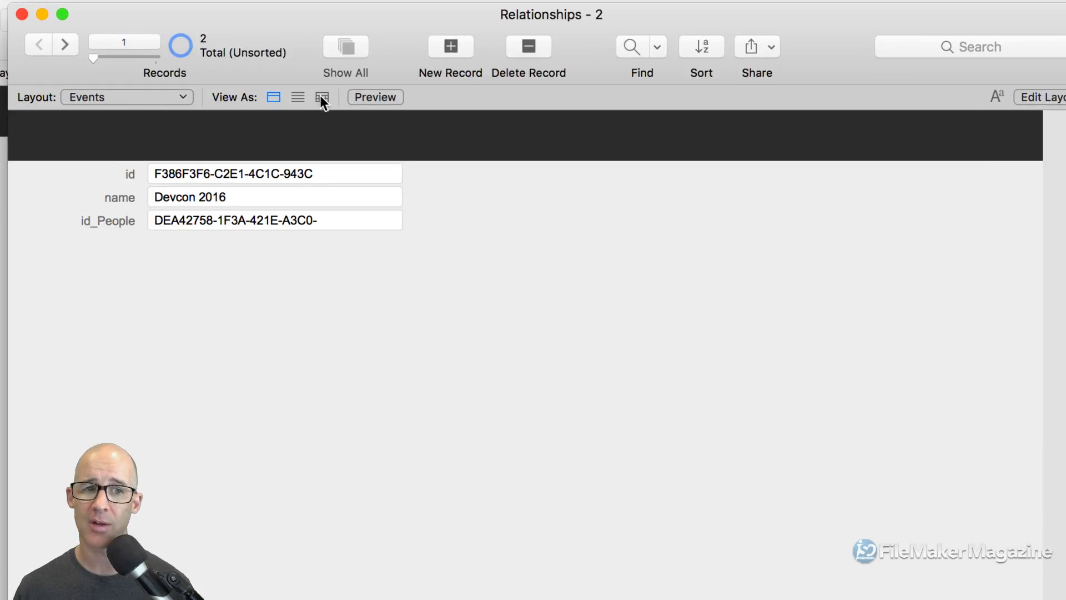
click(322, 98)
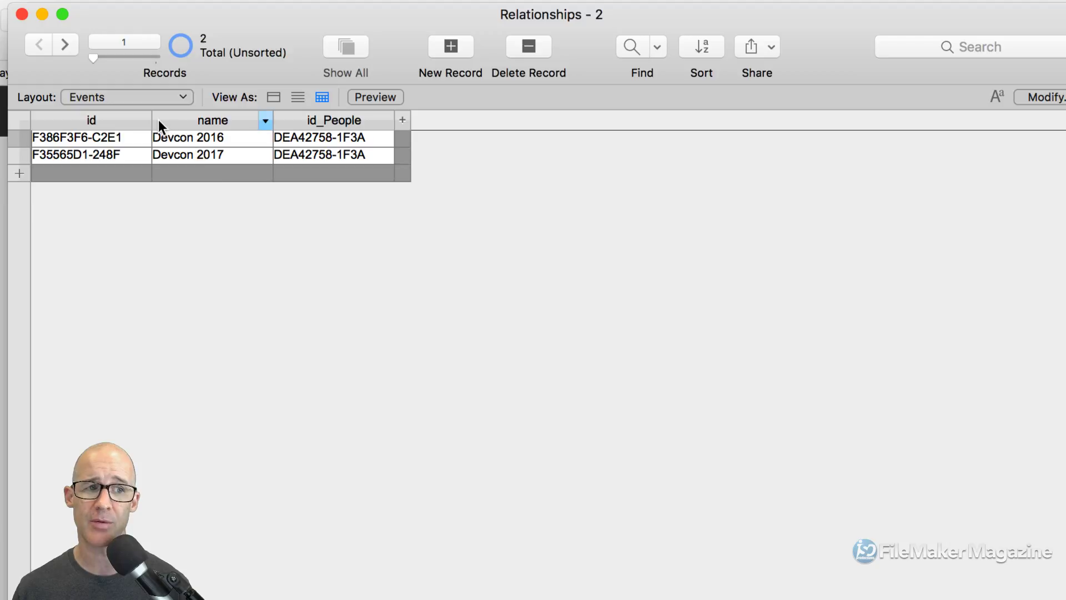
drag(152, 119, 341, 132)
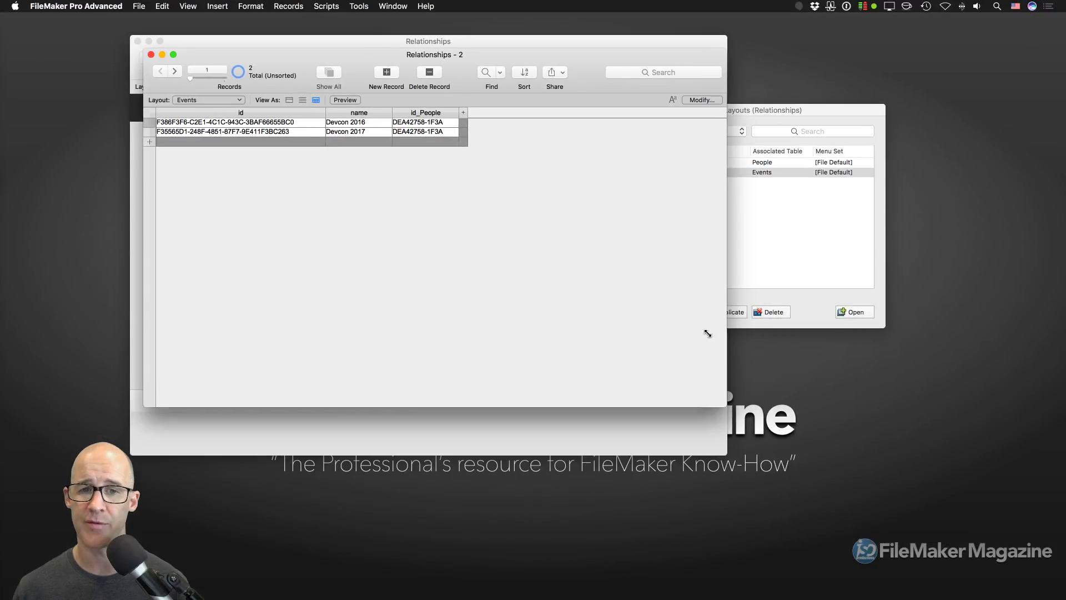
- Close Manage Layouts, and shrink and arrange the Events and People windows so both record sets can be seen together
drag(708, 333, 660, 211)
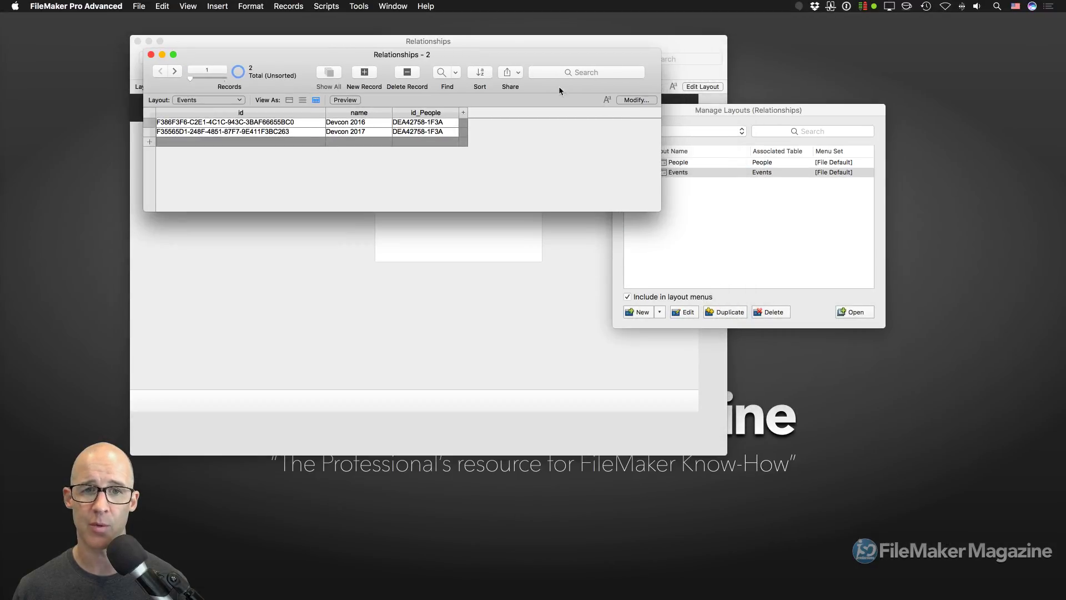
drag(485, 52, 803, 332)
drag(629, 110, 675, 111)
click(673, 110)
click(623, 187)
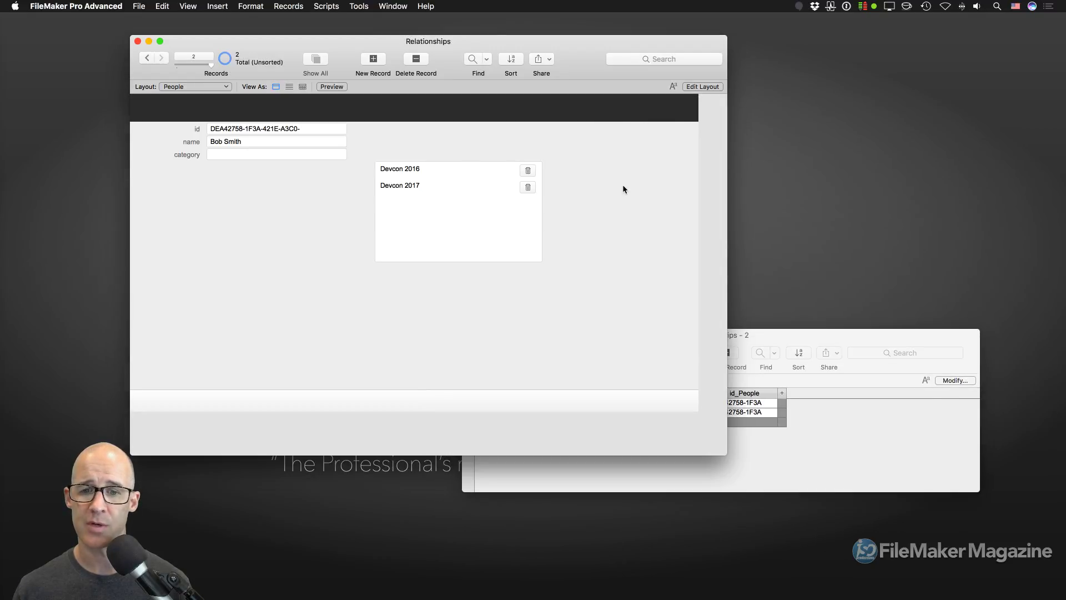
drag(720, 449, 680, 339)
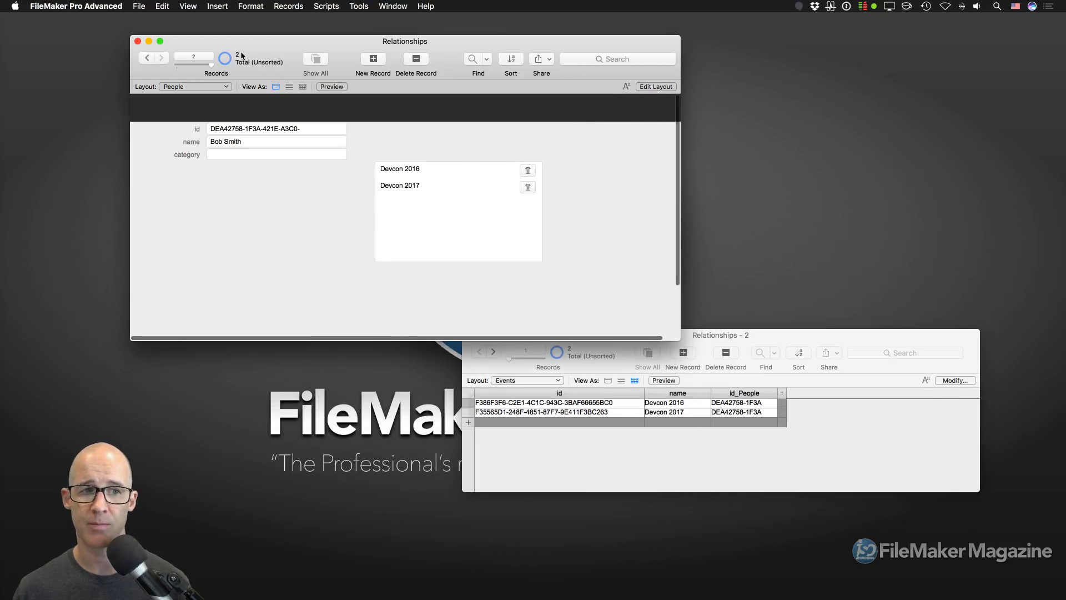
- Go to the first People record, create the events Devcon 2018 and Devcon 2019 in its portal, and commit them
click(148, 58)
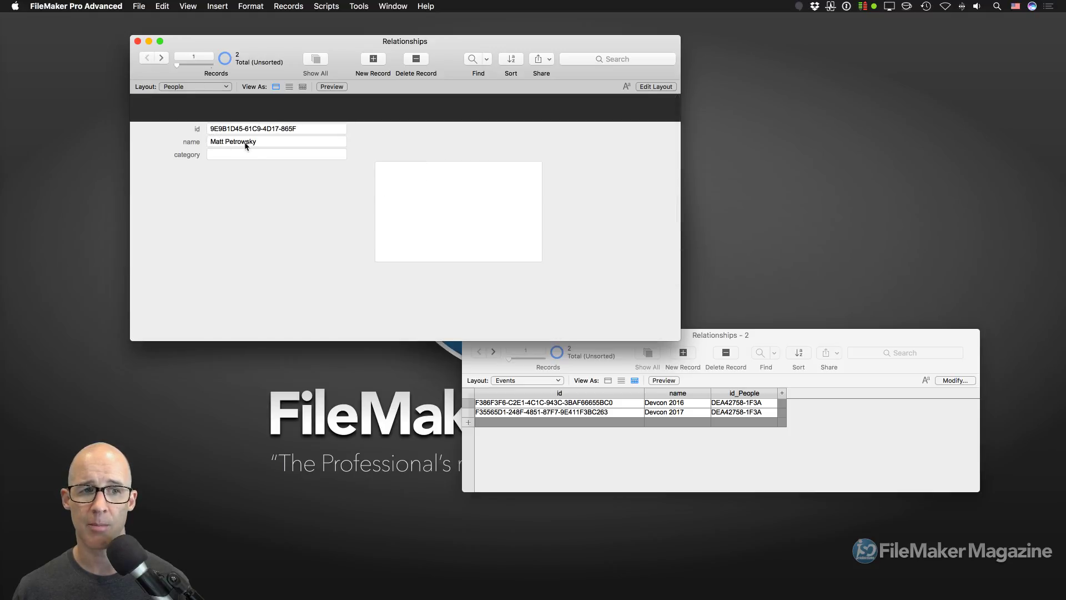
click(407, 168)
text(Dev)
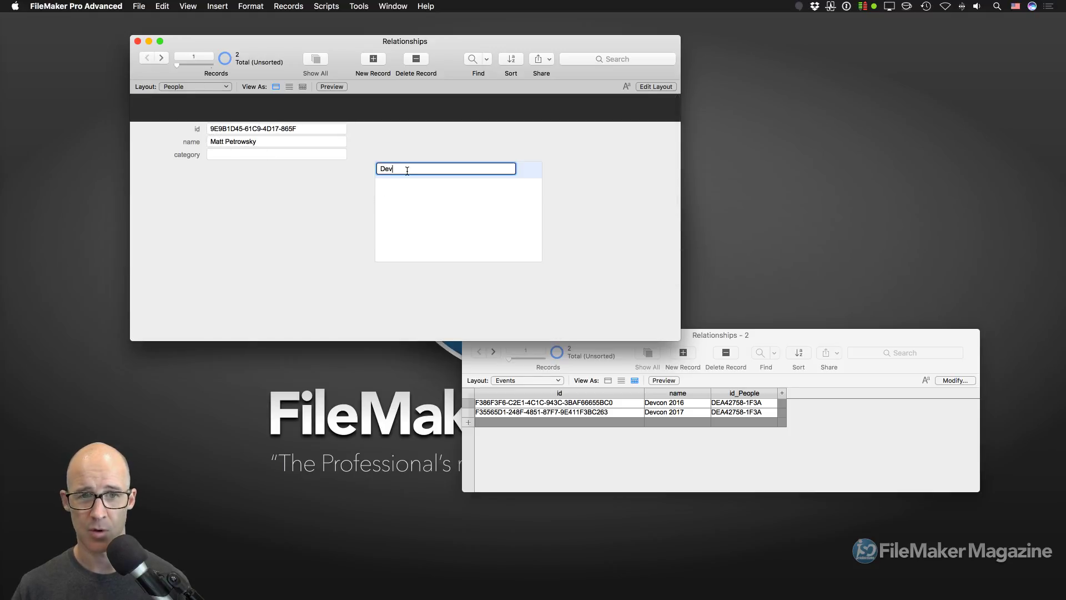
text(con)
text(2018)
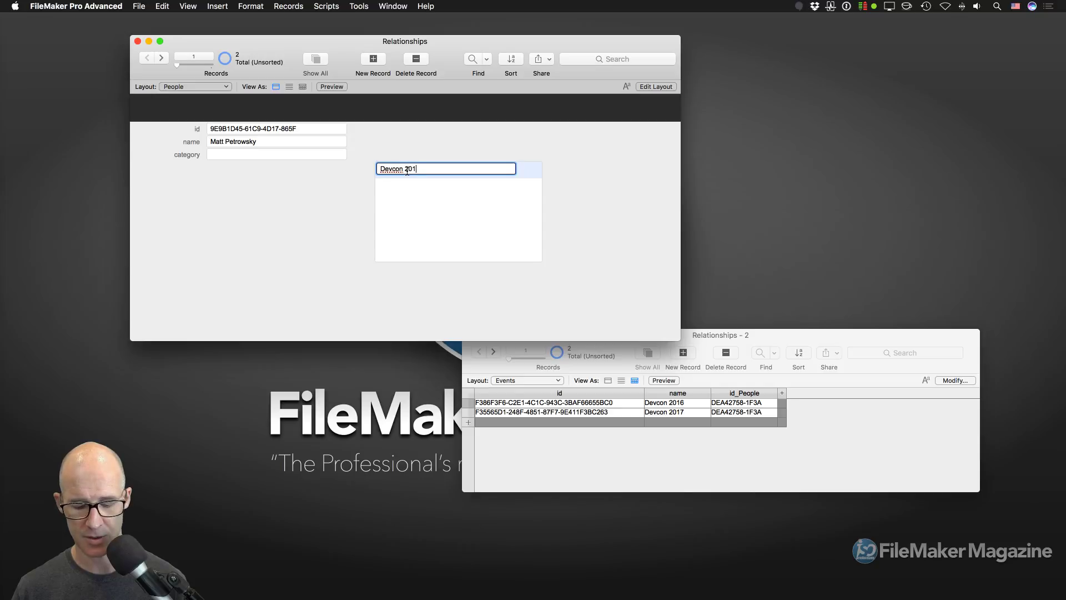
click(401, 187)
click(402, 186)
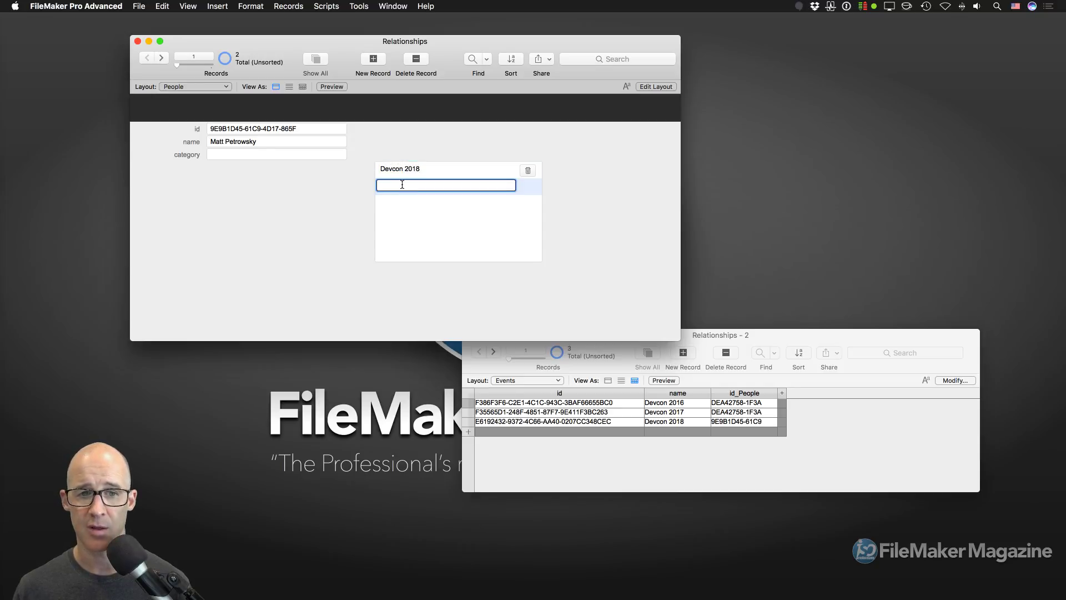
text(Devcon 2019)
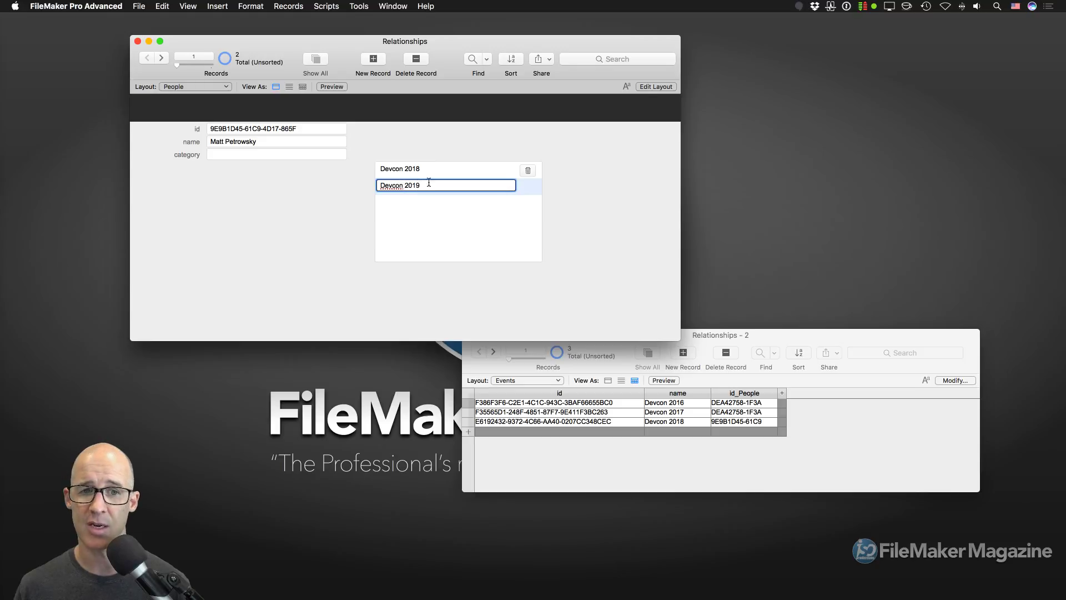
click(455, 149)
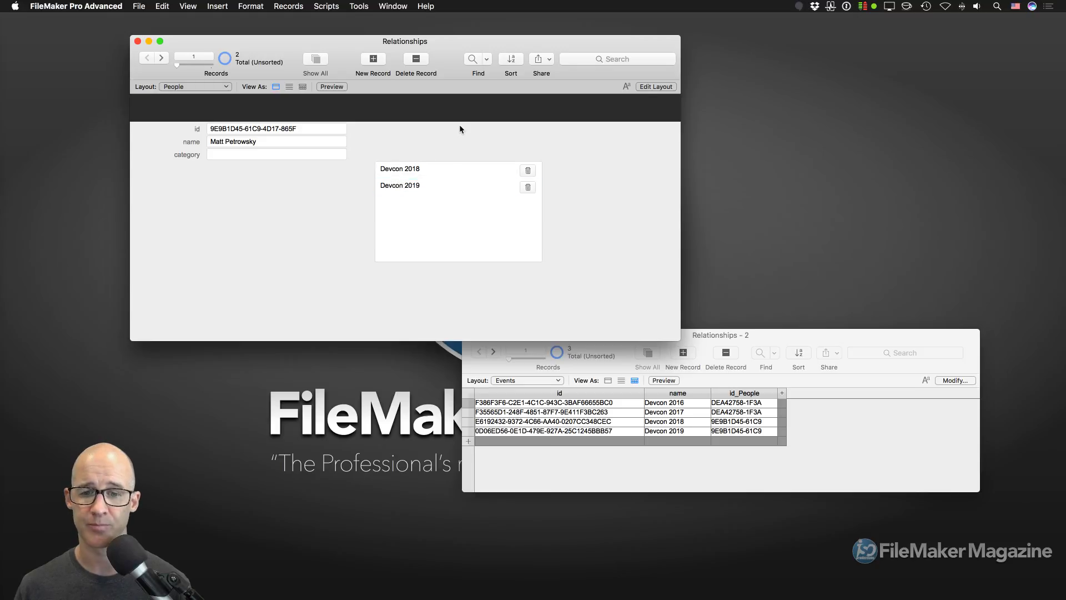
- Place the id_People column before name in the Events table, widen it, and inspect the id_People value of Devcon 2018
drag(716, 340, 655, 304)
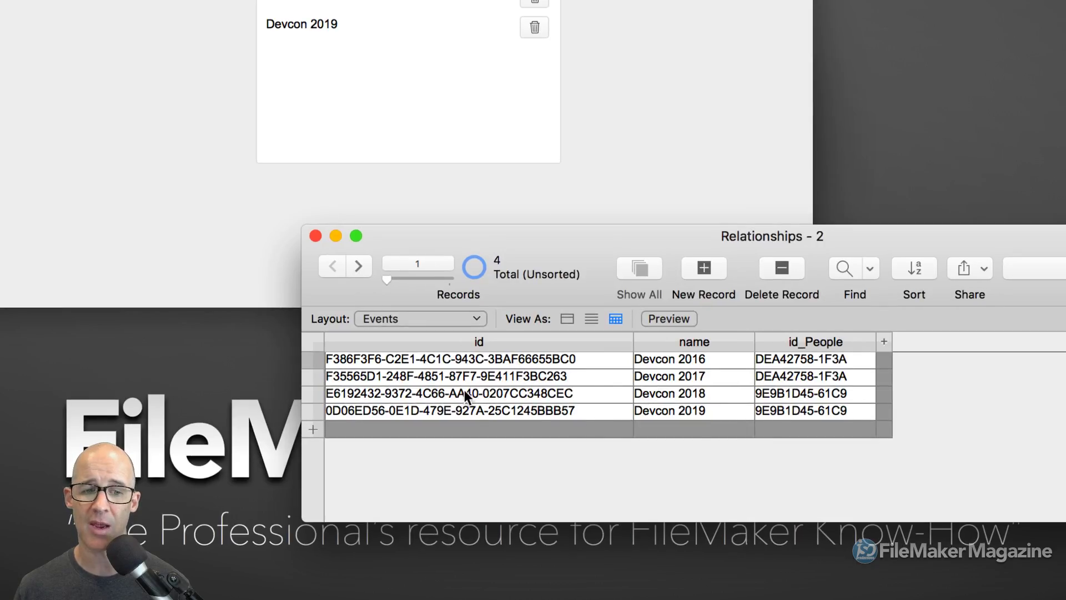
mouse_move(839, 344)
drag(839, 344, 636, 344)
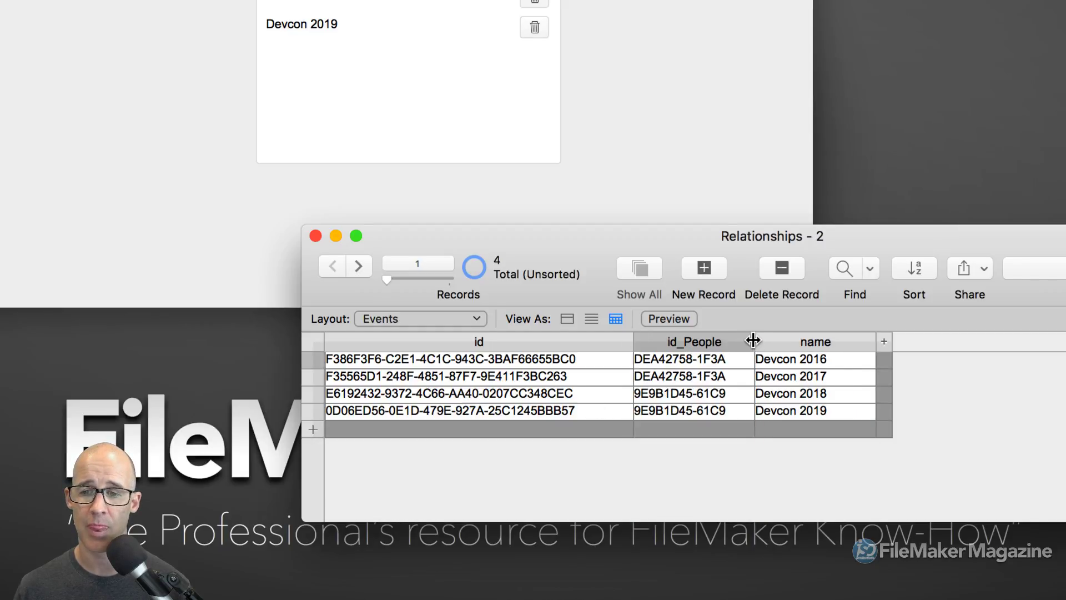
drag(754, 342, 864, 341)
drag(712, 238, 726, 236)
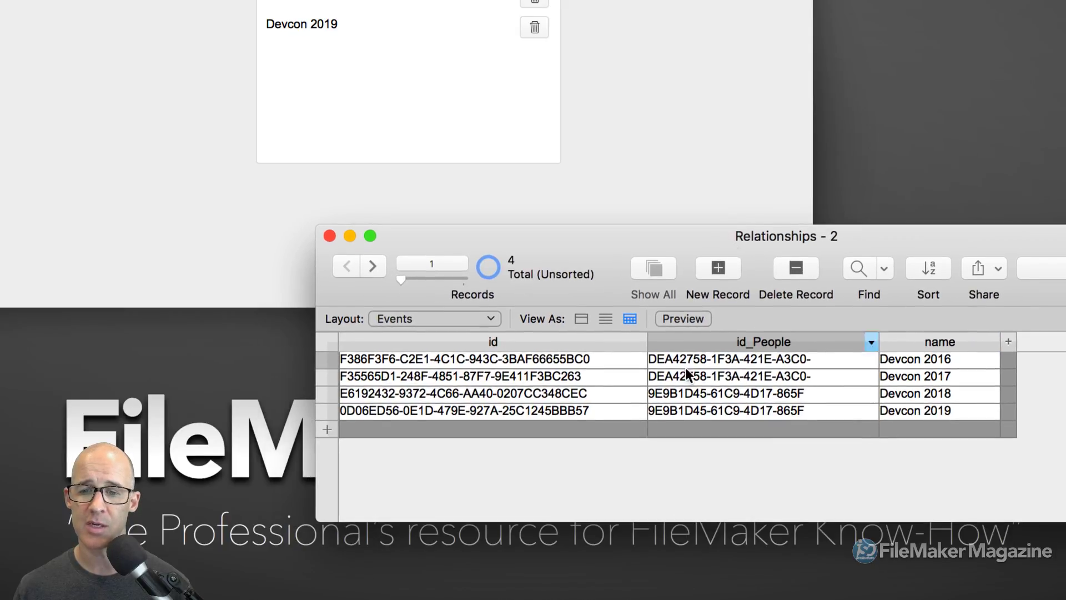
click(666, 396)
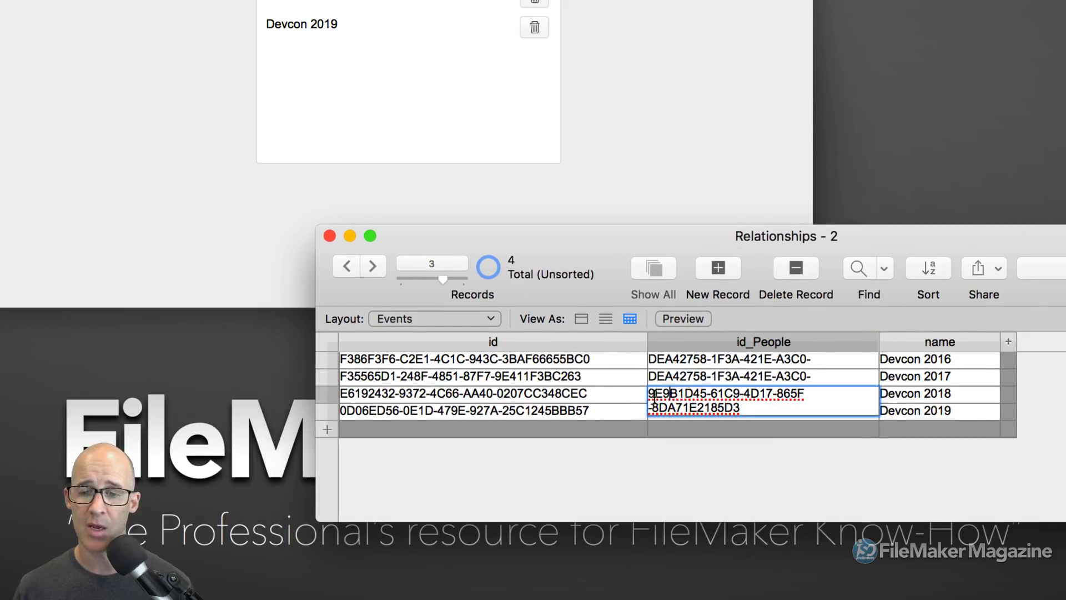
click(681, 448)
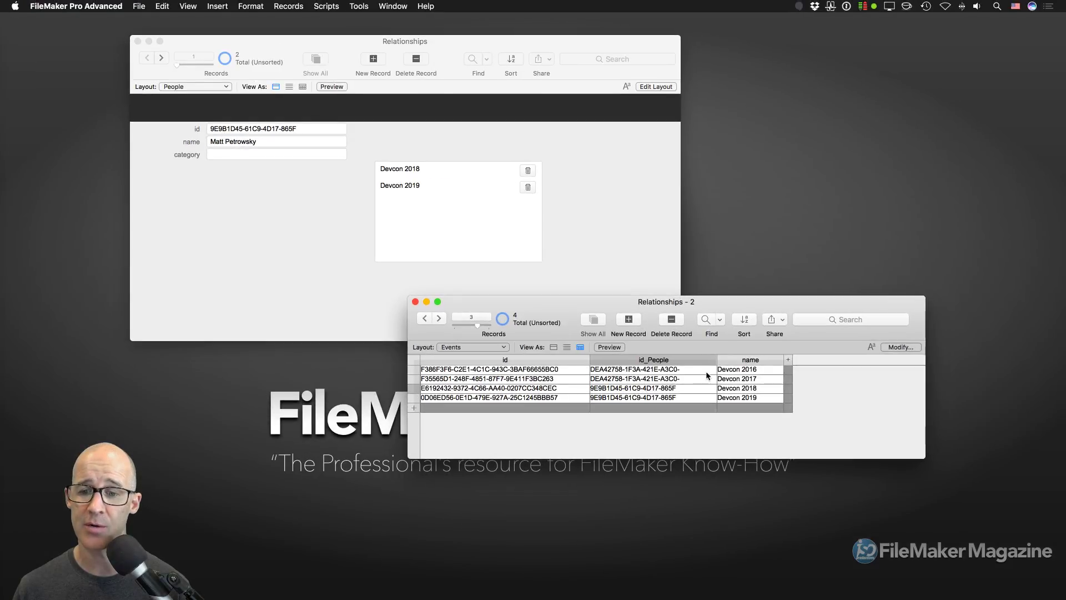
- Return to the People window and review the settings of the People and Events relationship in the relationships graph
drag(696, 300, 744, 313)
click(588, 248)
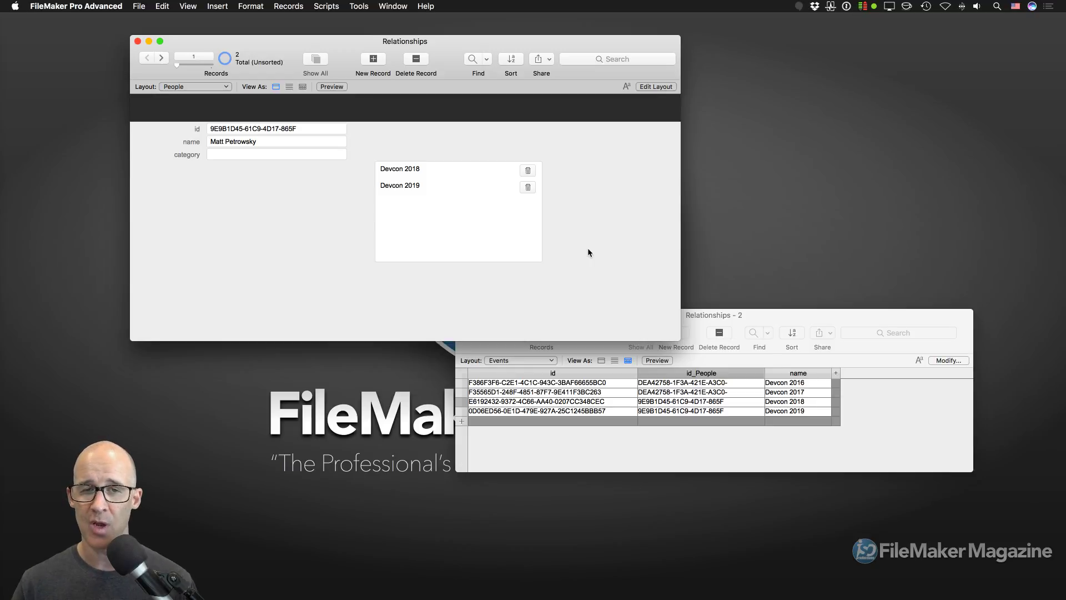
key(super+shift+d)
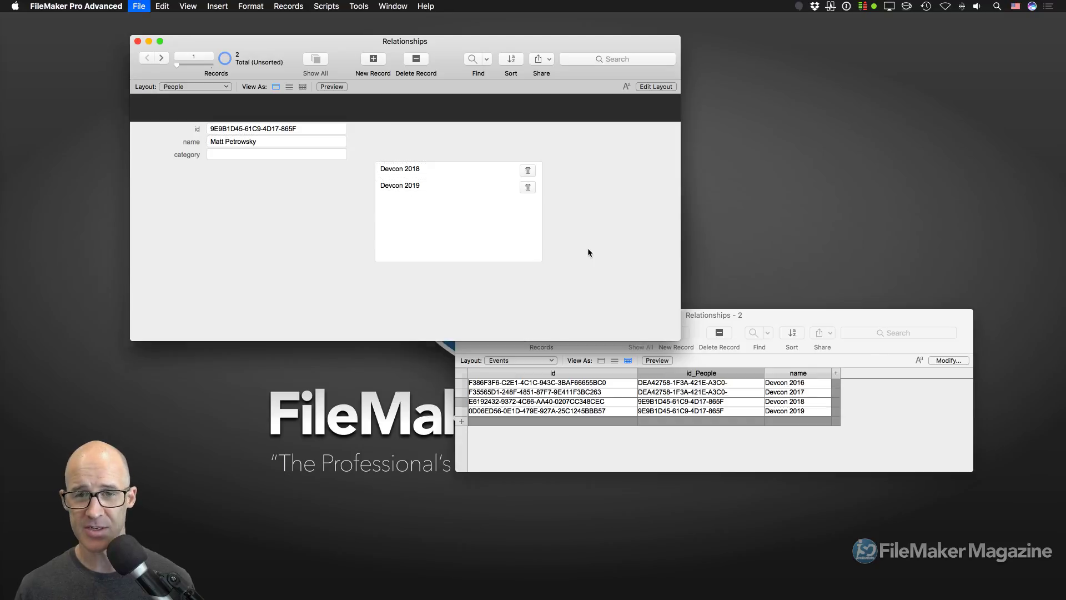
click(509, 161)
double_click(510, 161)
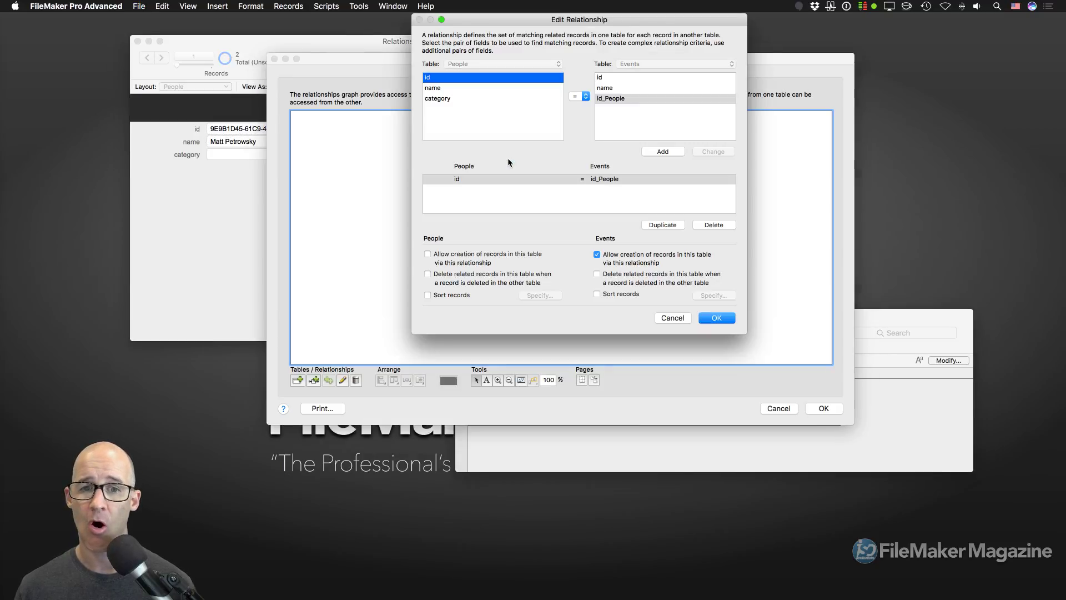
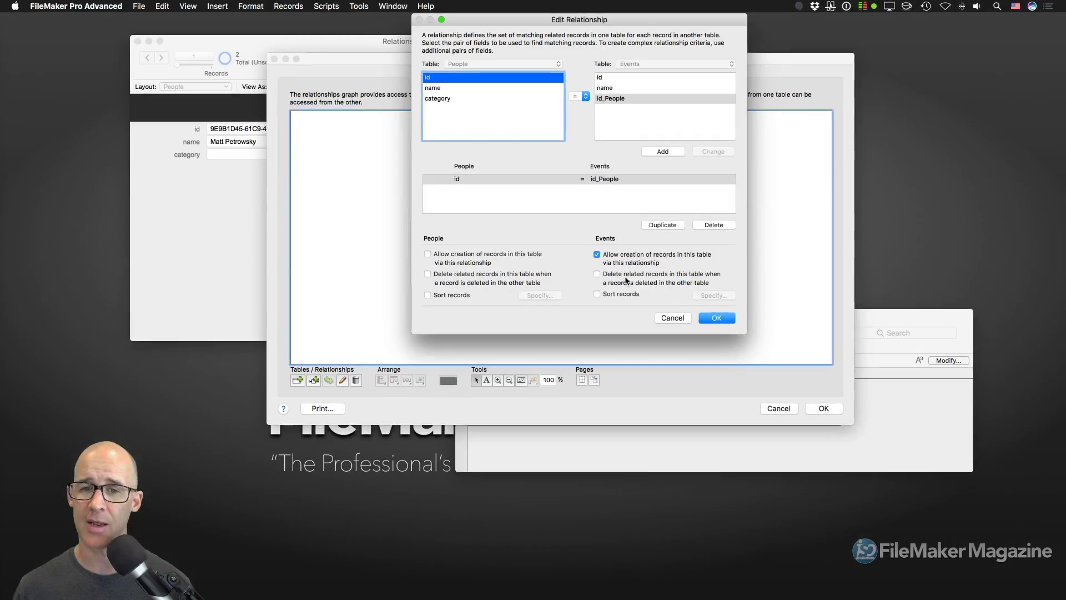
click(715, 320)
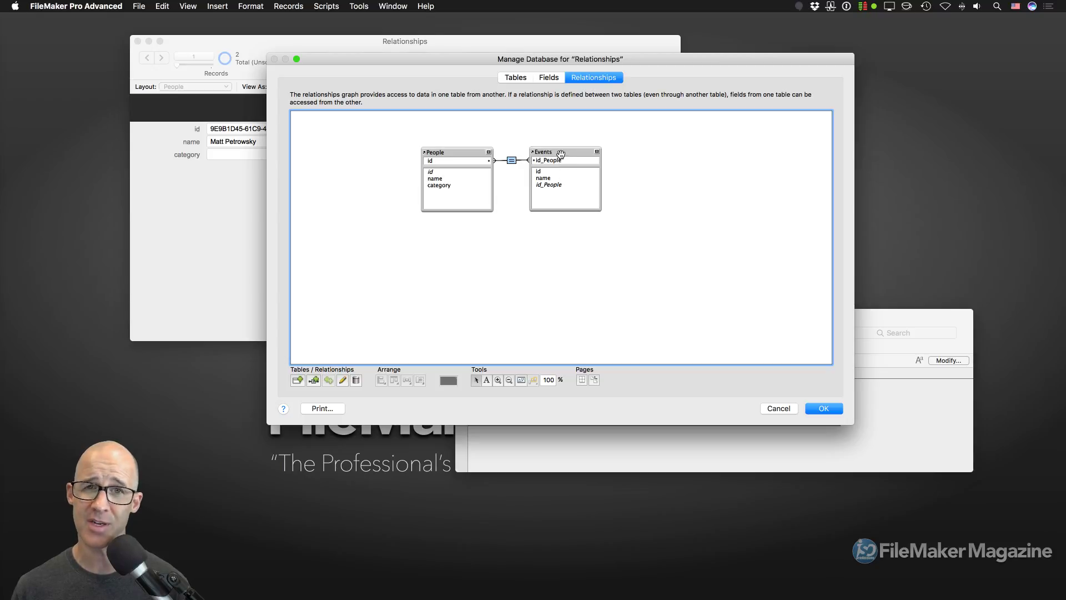
- Move Events farther from People, and draw a small graph note containing "+" between the two tables
drag(564, 153, 589, 153)
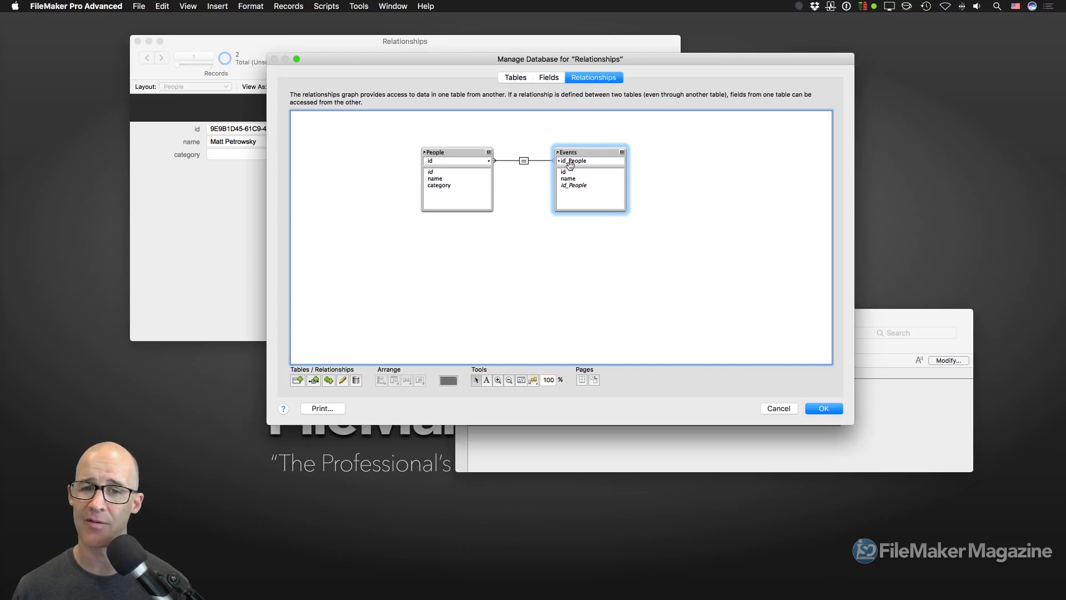
click(487, 381)
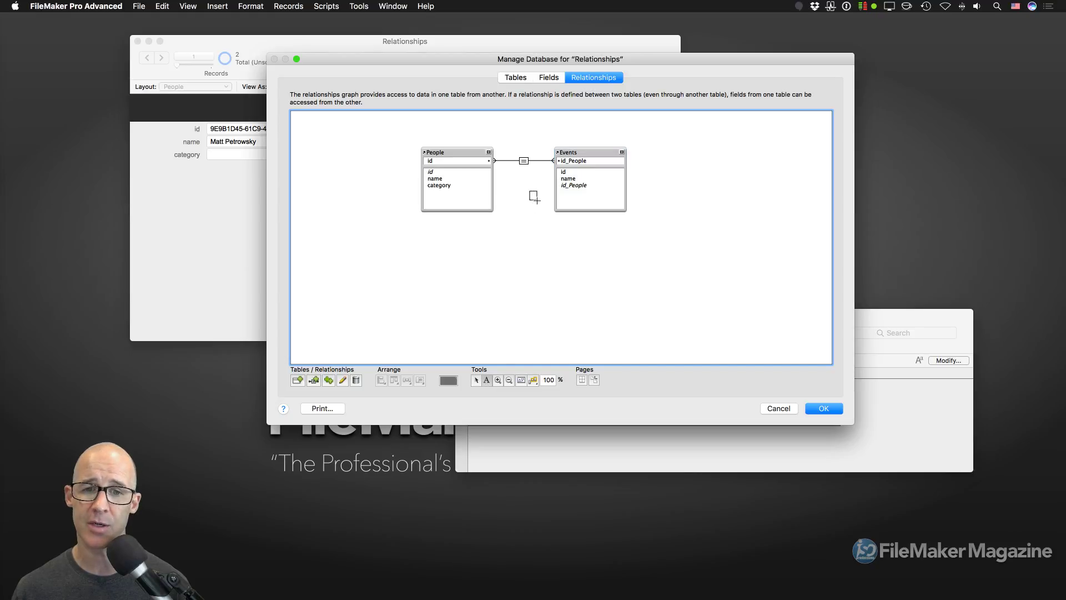
key(Escape)
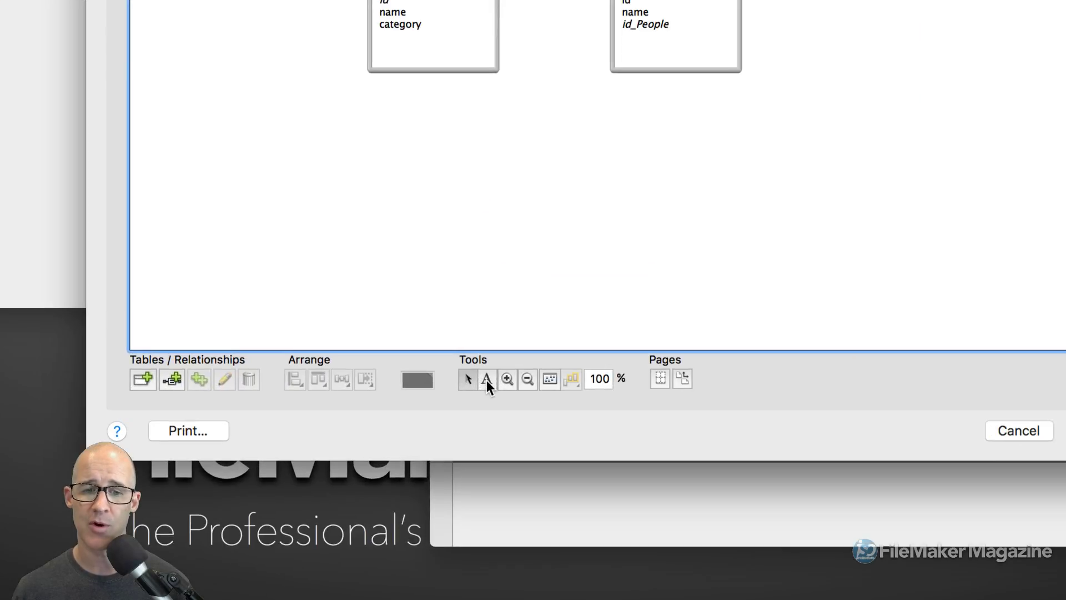
click(487, 381)
drag(518, 201, 534, 217)
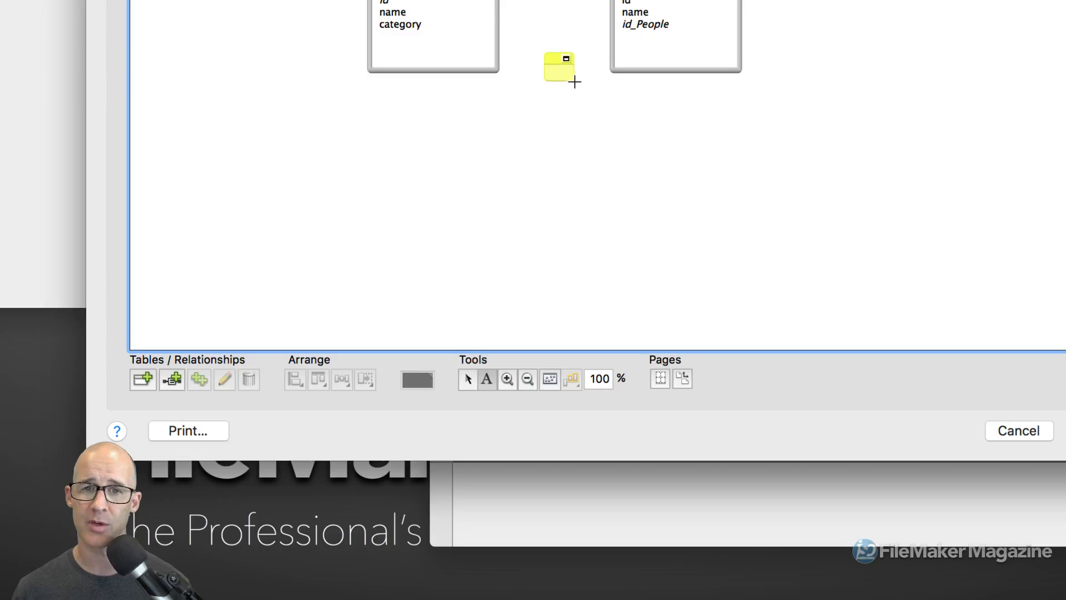
drag(574, 82, 585, 98)
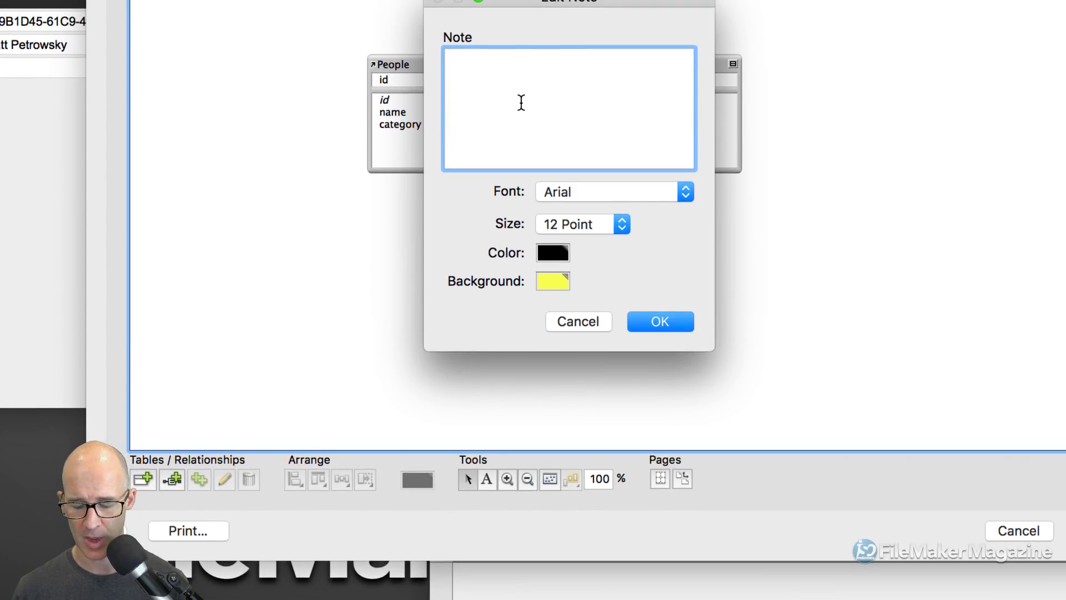
text(+)
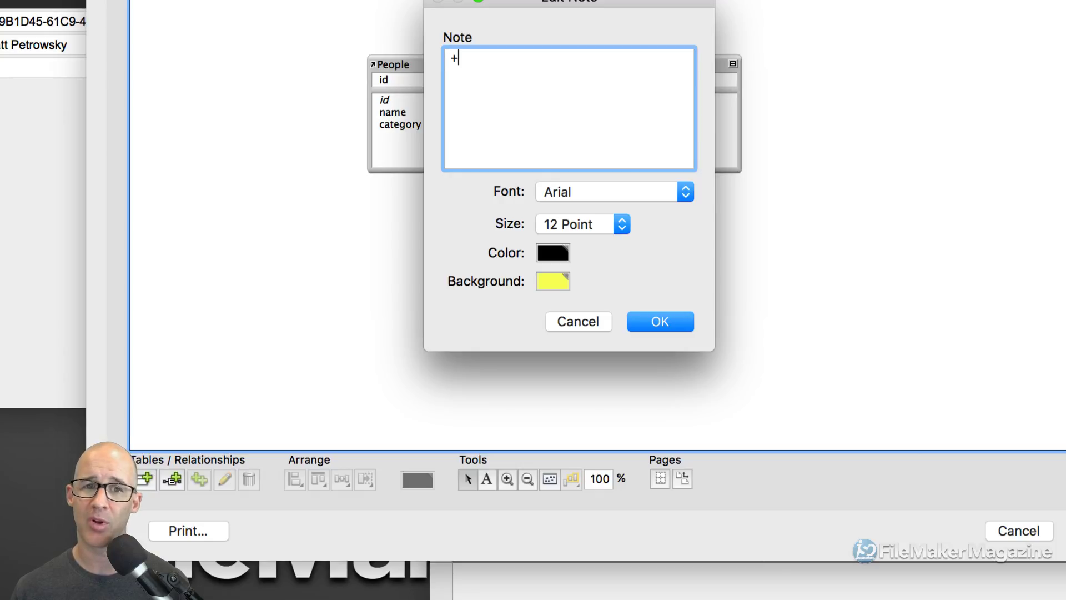
- Format the note with a green background and white 18 Point Arial Black text
click(544, 277)
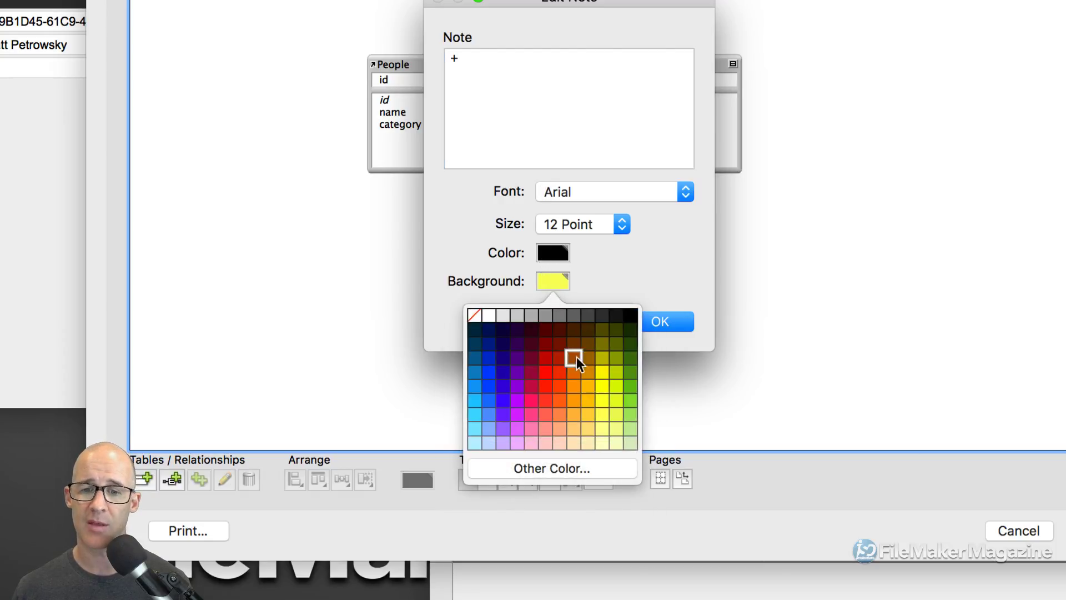
click(631, 387)
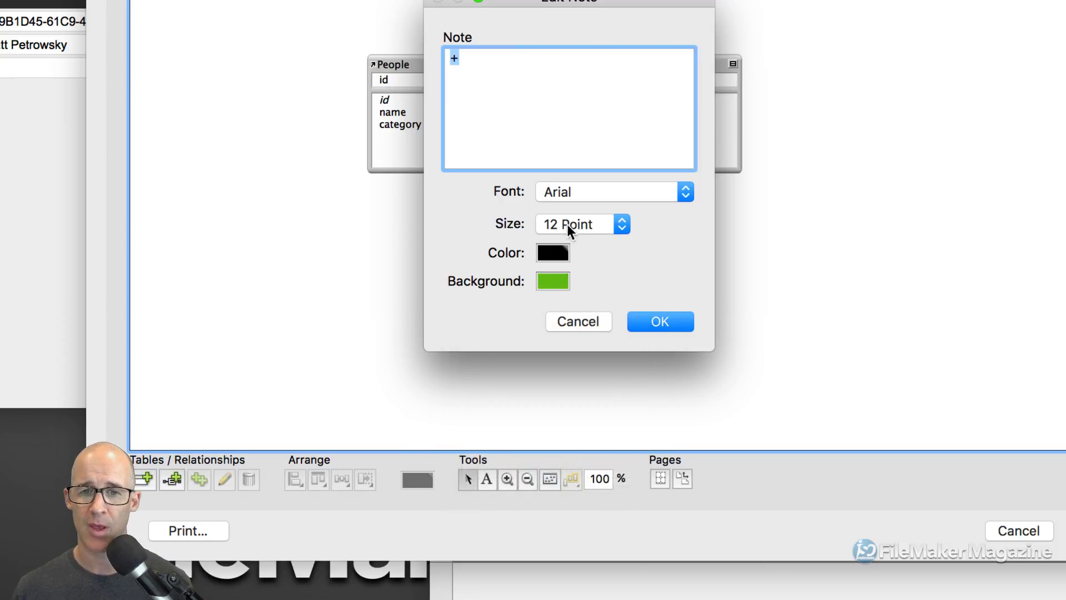
click(548, 252)
click(492, 282)
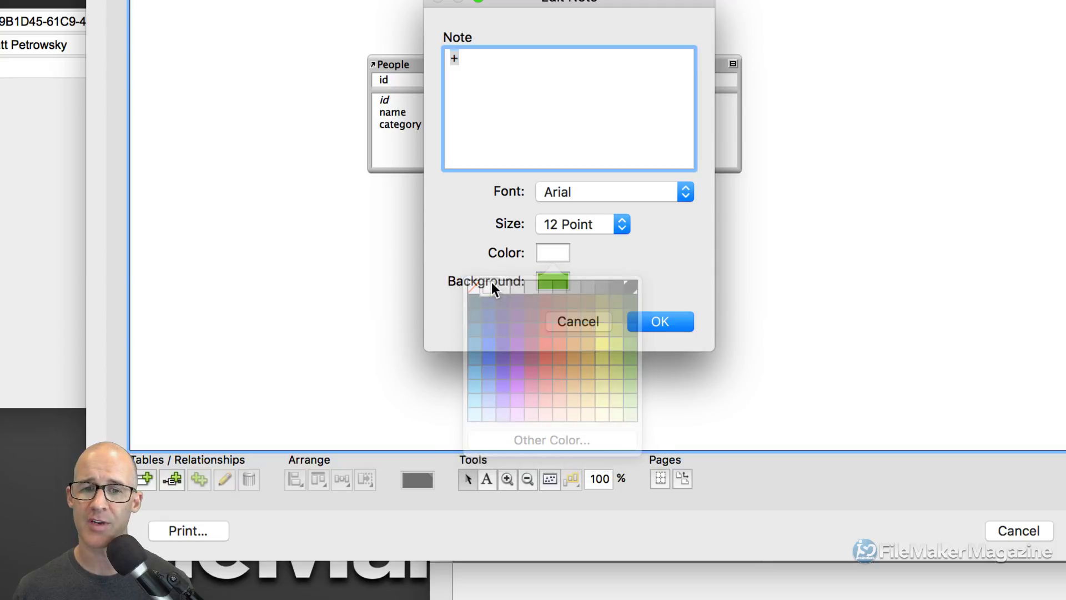
click(565, 224)
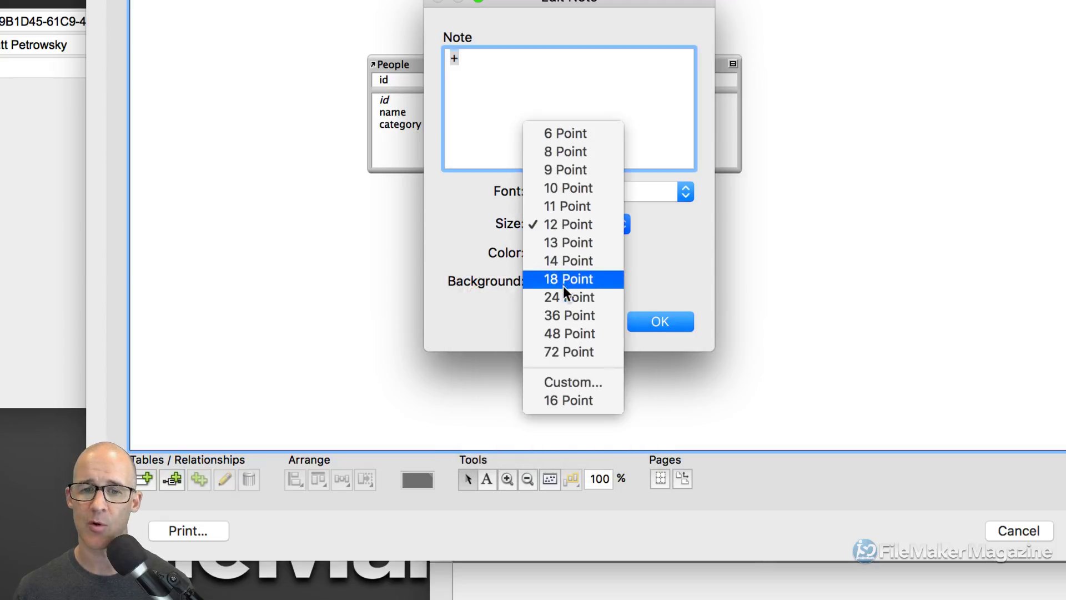
click(563, 296)
click(572, 225)
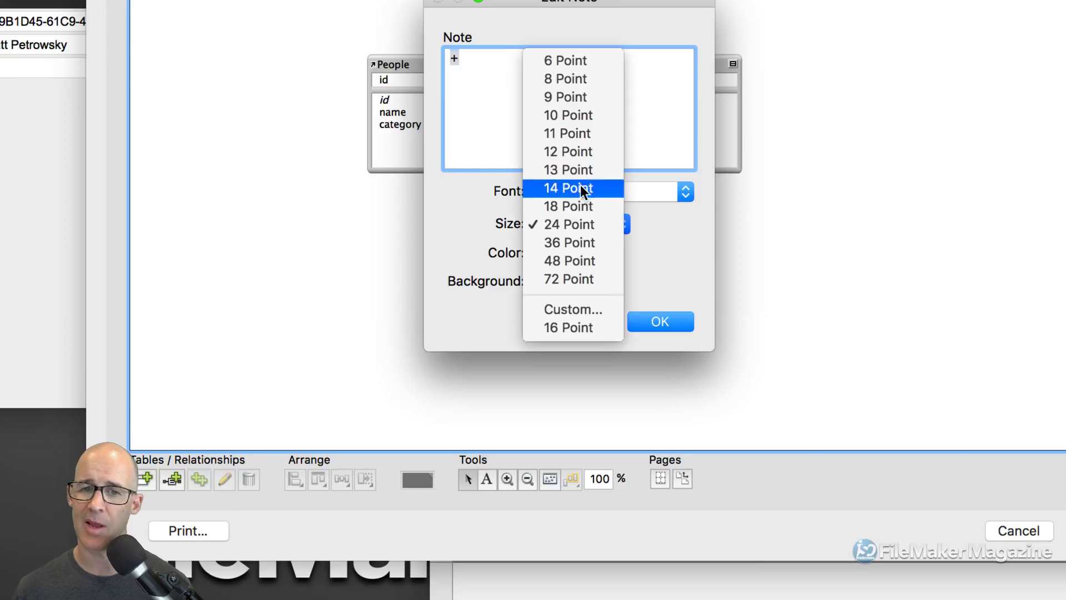
click(576, 203)
click(577, 193)
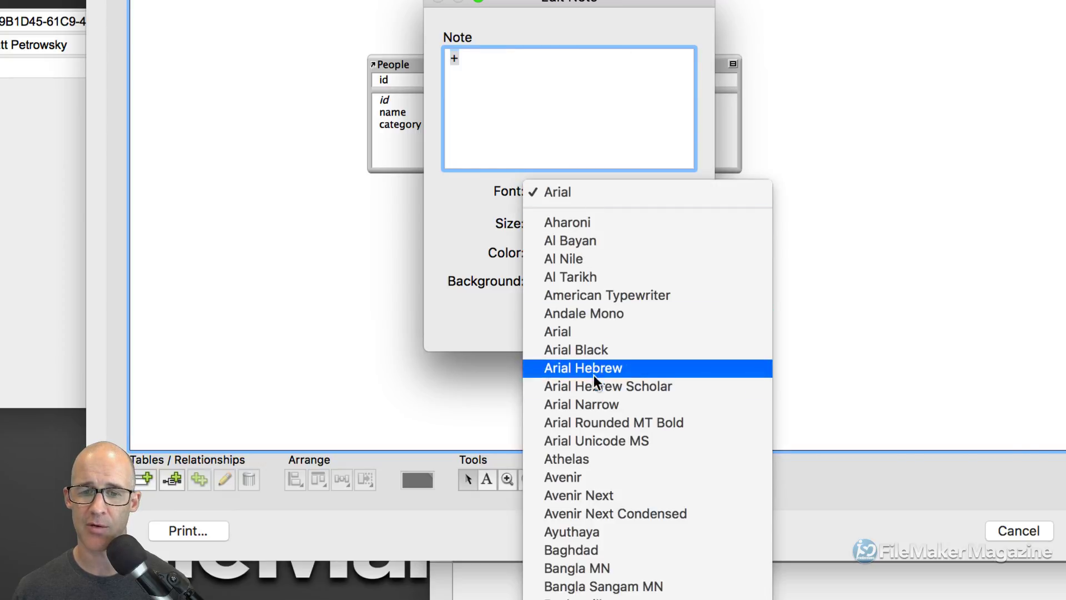
click(592, 348)
click(651, 323)
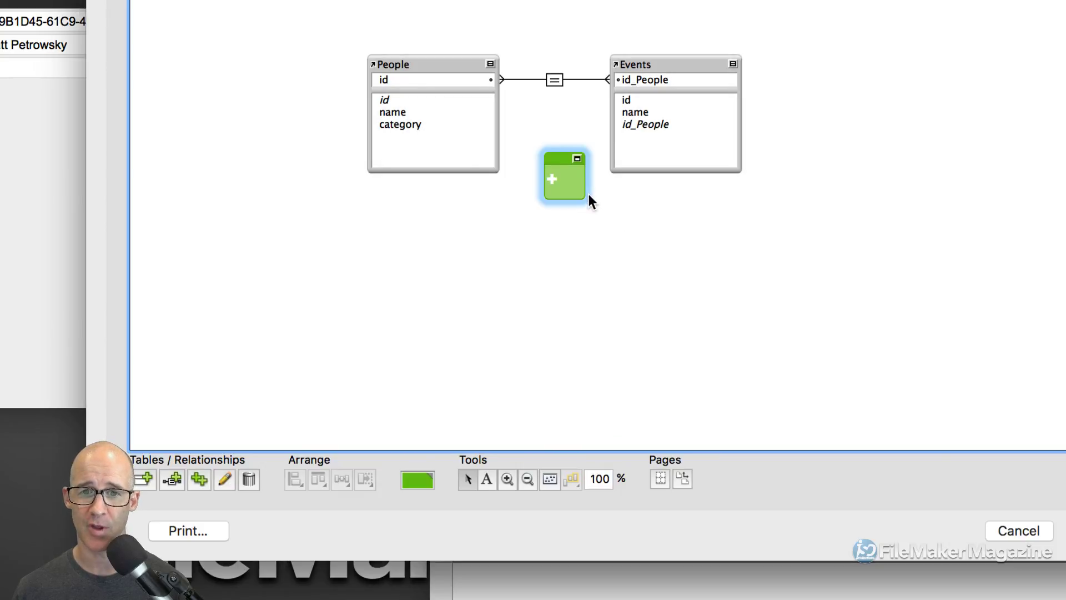
- Shrink the green note to fit closely around its plus sign, and add a leading space to centre the sign
click(578, 158)
drag(584, 180, 568, 179)
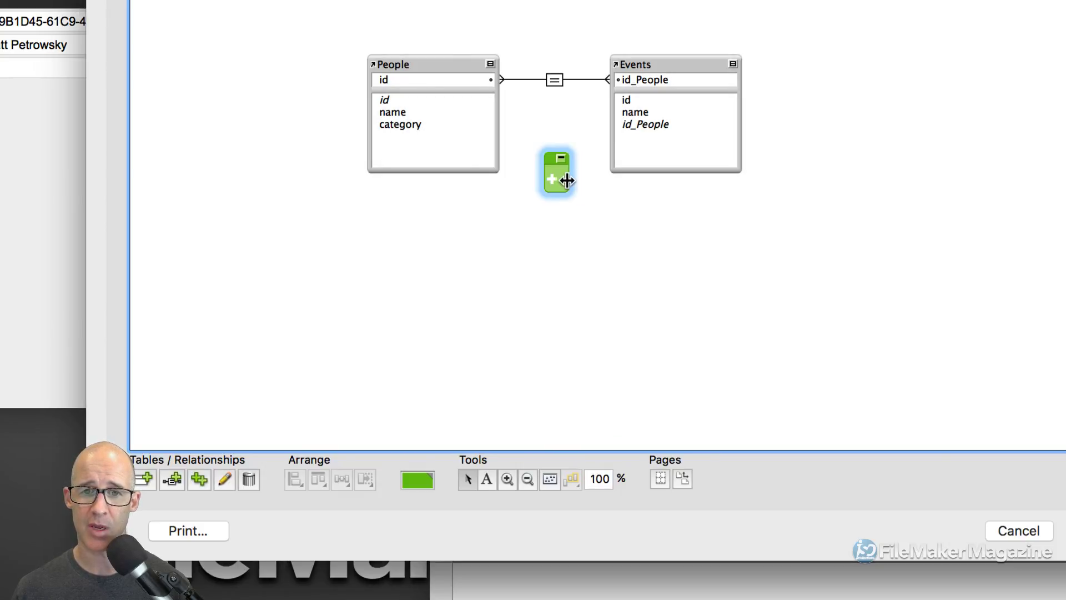
double_click(551, 161)
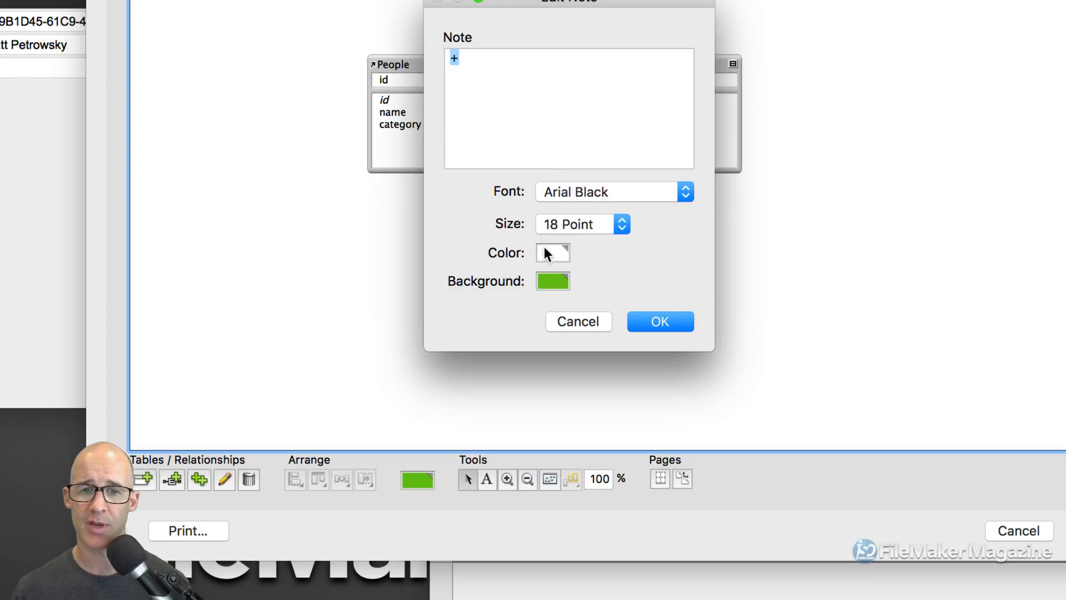
click(466, 92)
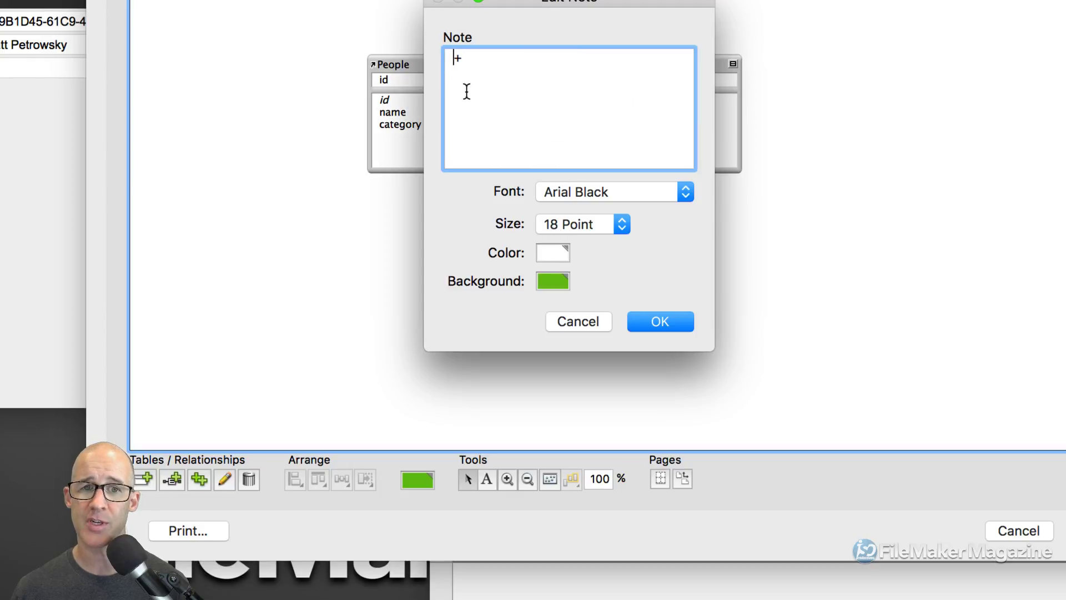
click(640, 318)
drag(569, 178, 574, 177)
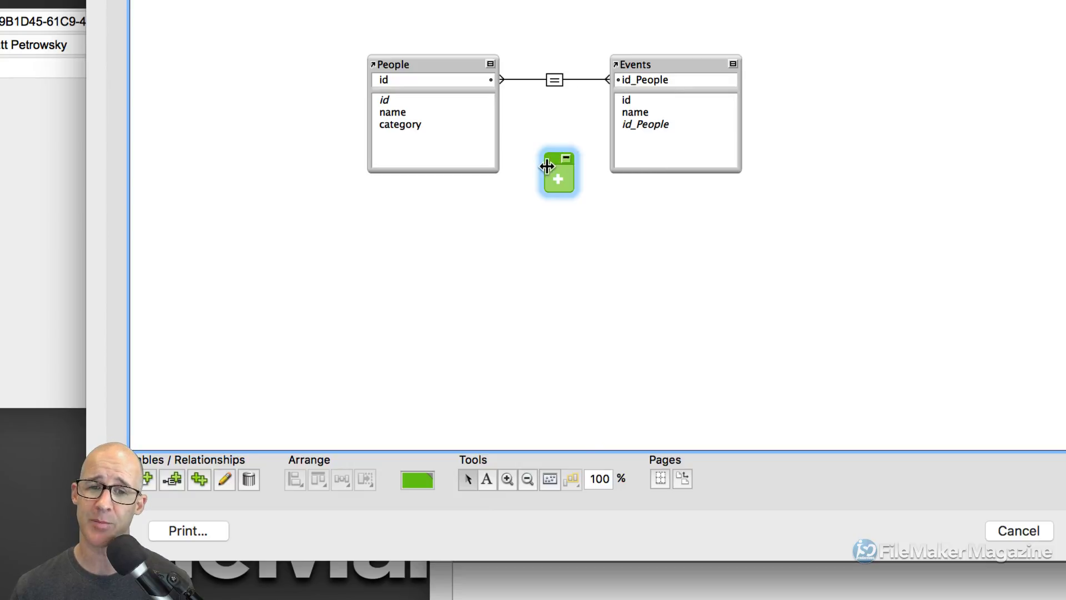
- Place the green plus note above the Events end of the relationship line, shifting Events slightly to make room
drag(555, 158, 581, 44)
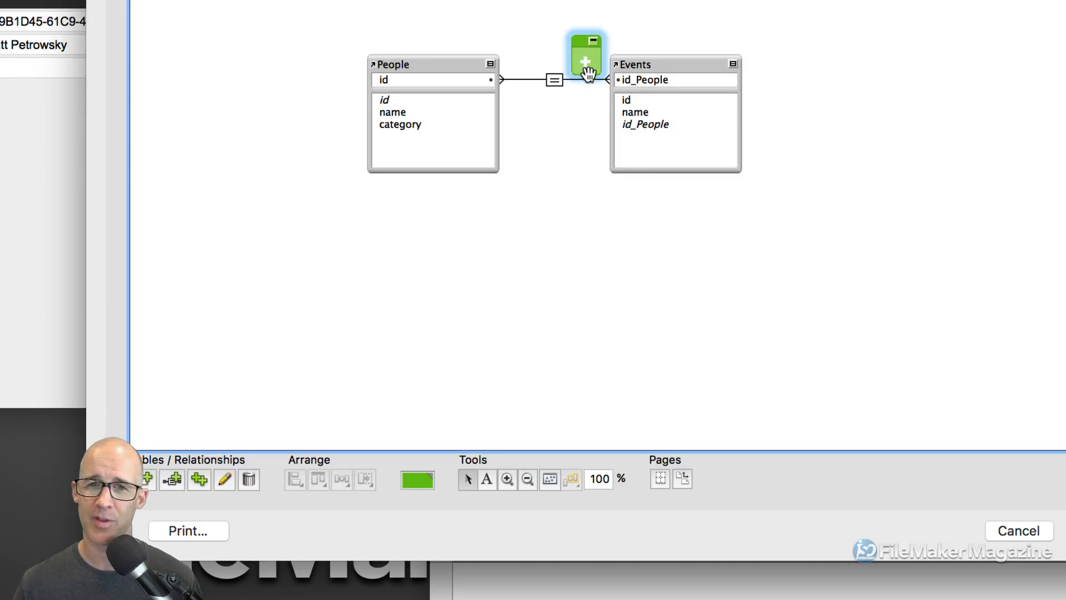
drag(644, 67, 657, 67)
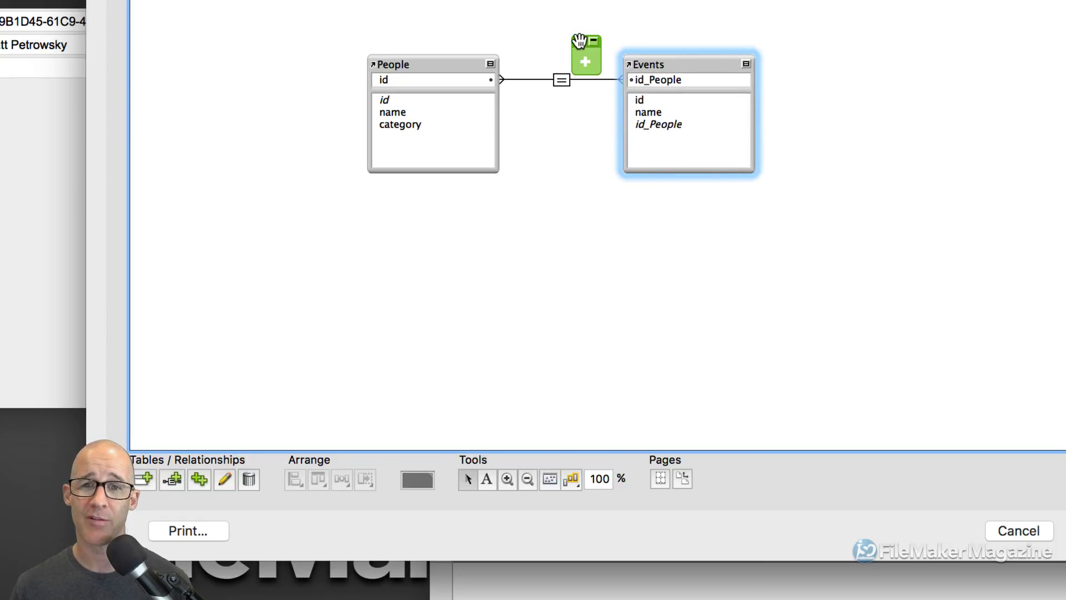
drag(580, 42, 596, 57)
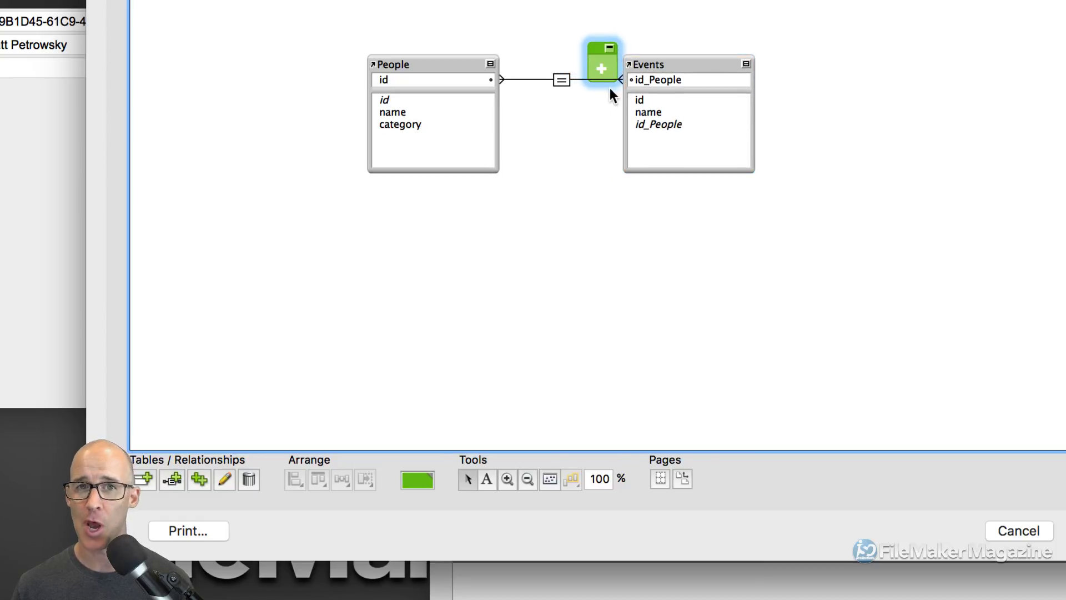
- Review the relationship's settings, and duplicate the plus note below the line as a "-" note with a red background
double_click(561, 81)
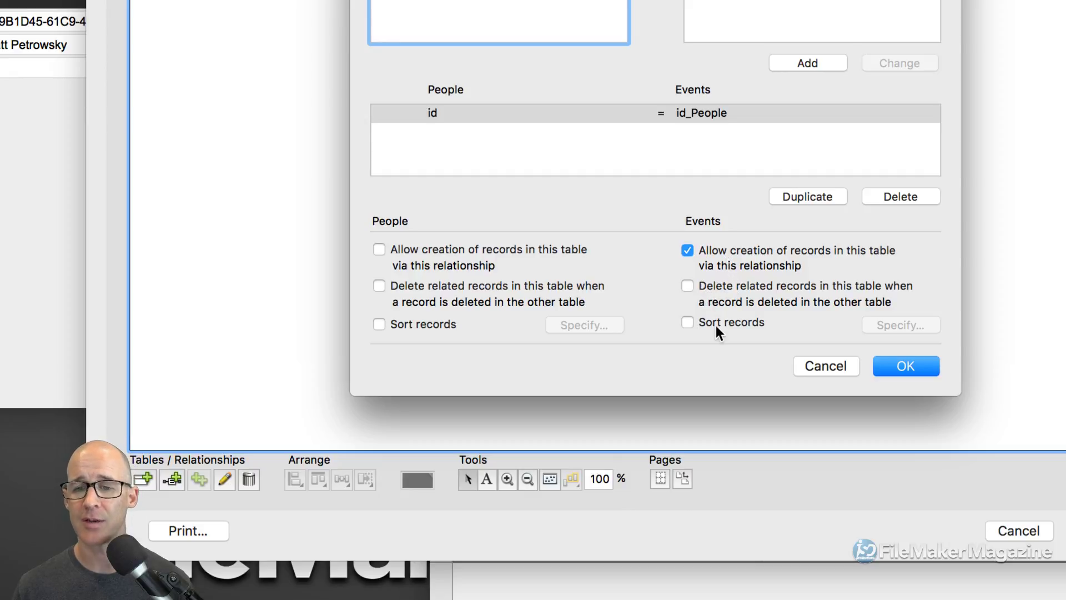
click(838, 366)
drag(598, 51, 599, 95)
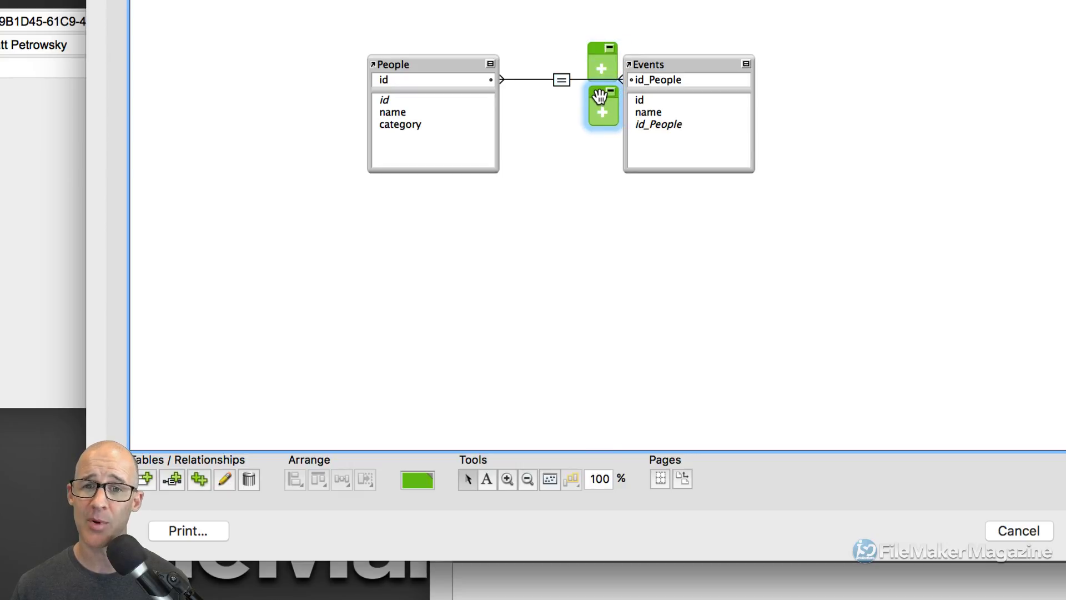
double_click(599, 96)
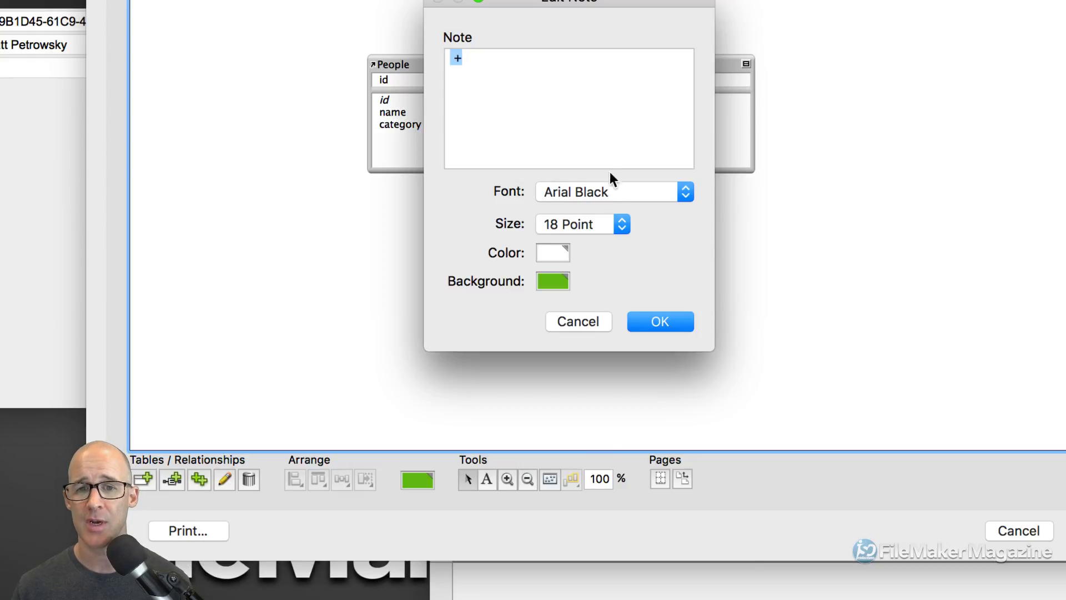
click(462, 58)
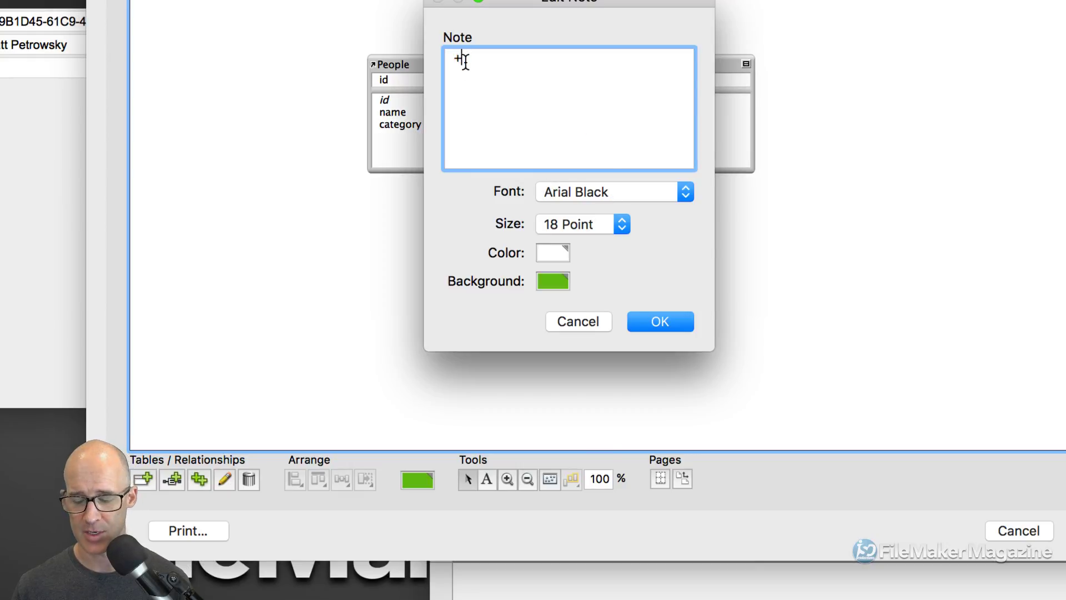
click(555, 281)
click(546, 386)
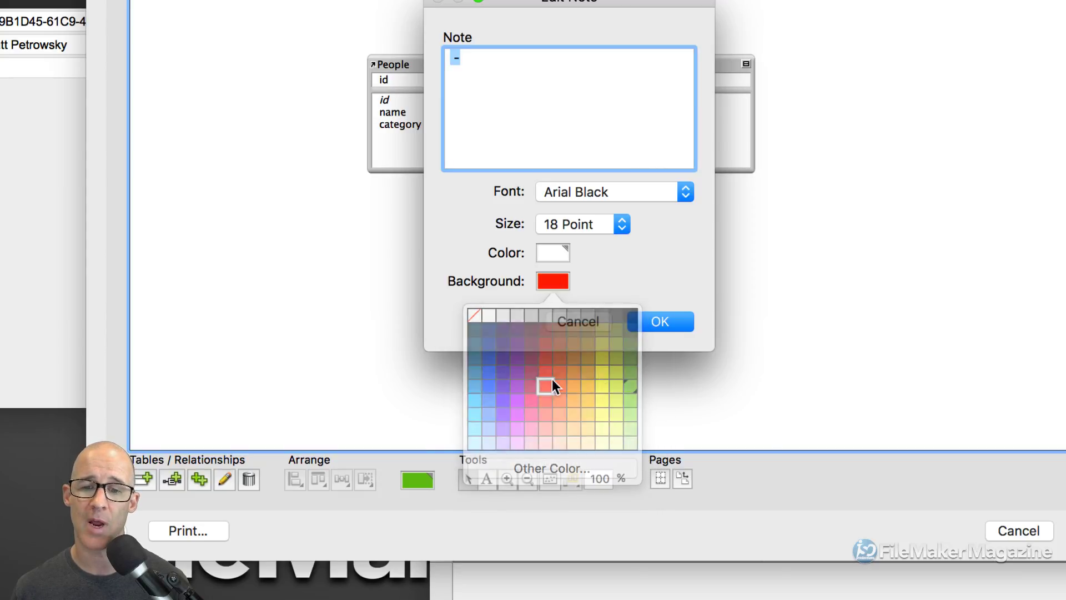
click(672, 319)
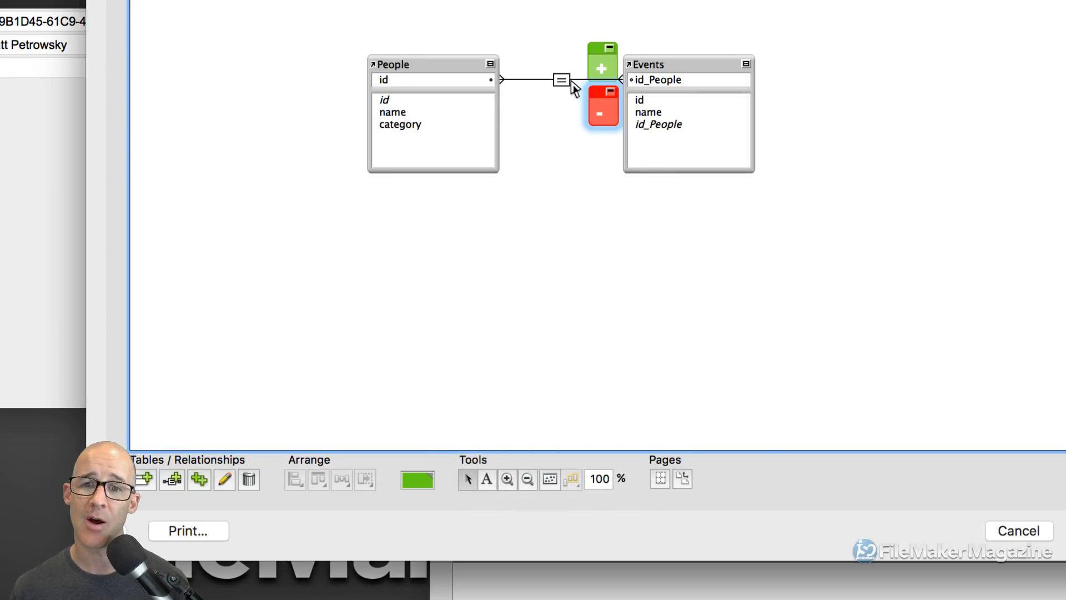
- Set the relationship to delete related Events records when a People record is deleted, and accept its settings
double_click(561, 81)
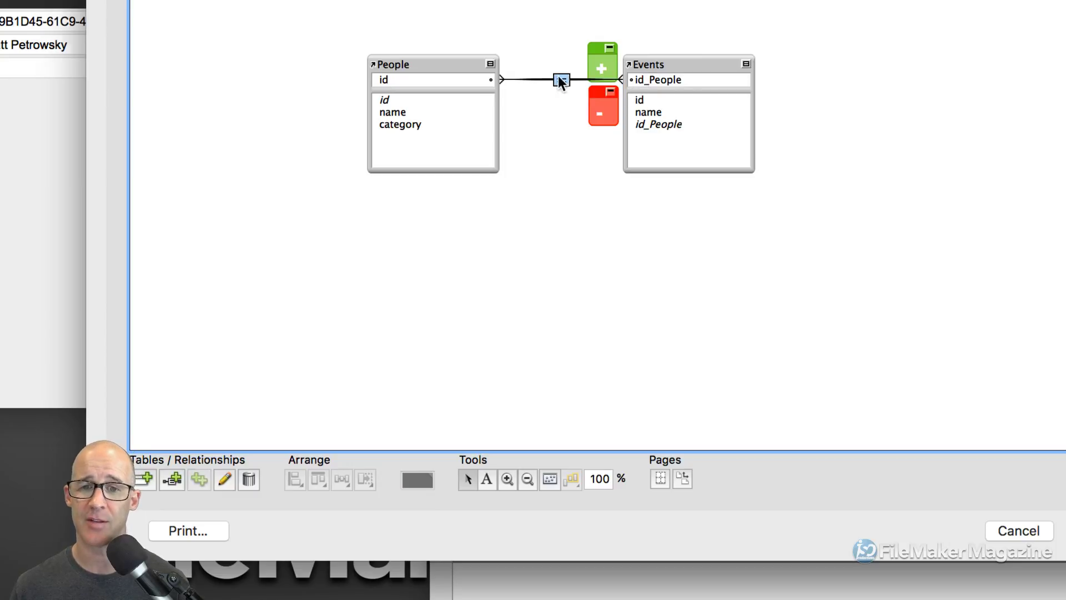
click(727, 290)
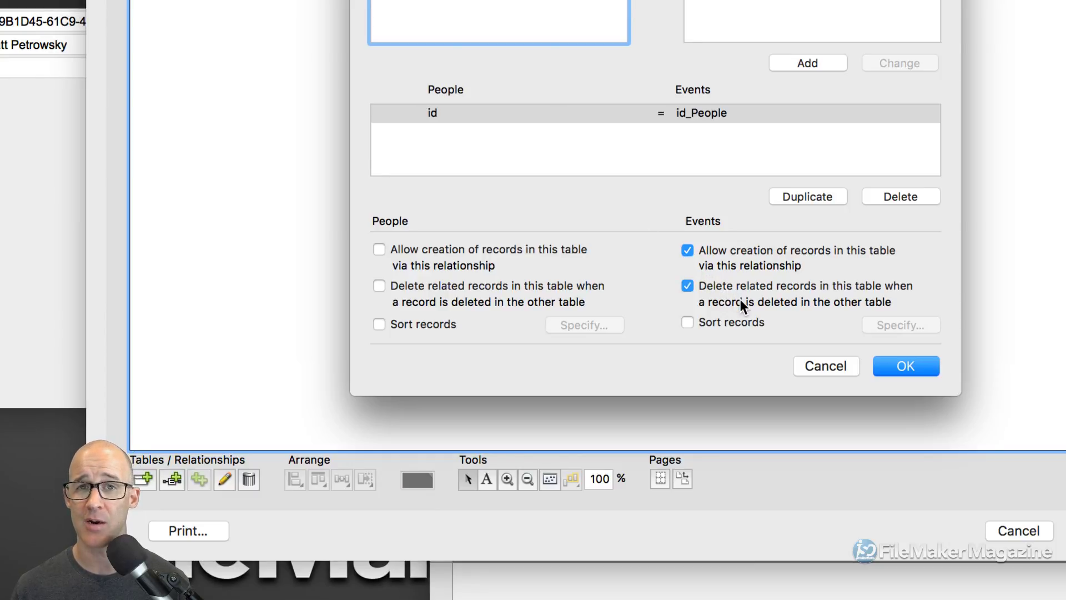
click(722, 288)
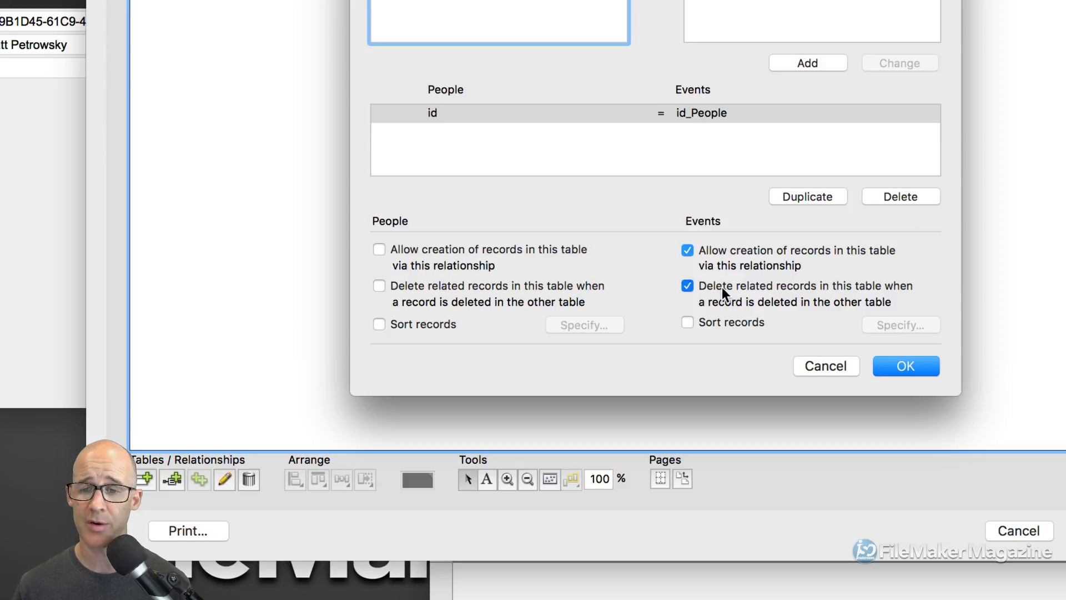
click(896, 362)
- Move the red minus note away from the relationship line and delete it from the graph
click(617, 122)
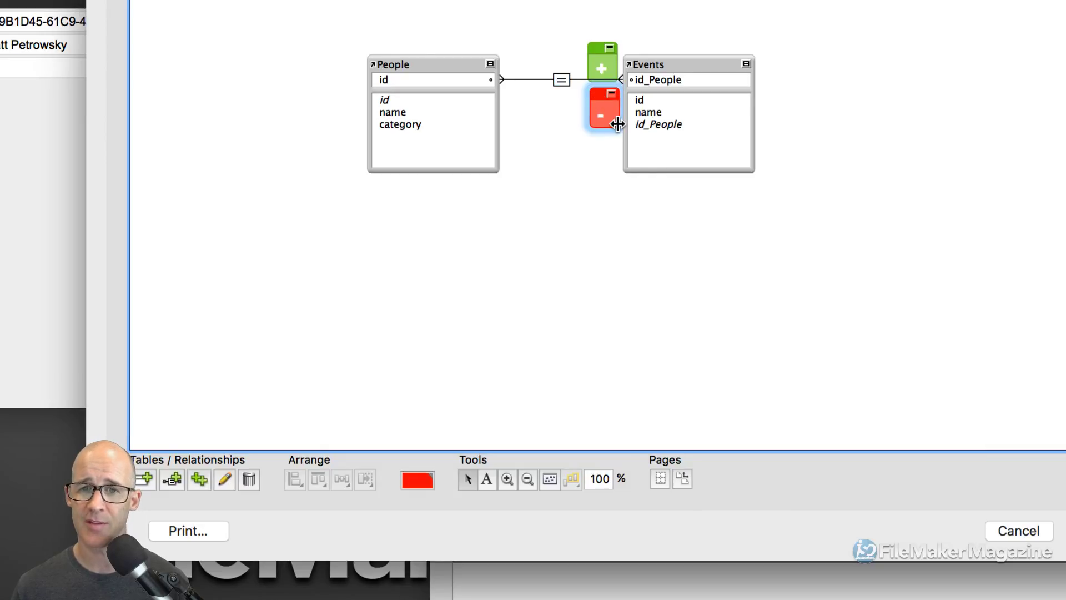
drag(604, 107, 526, 274)
key(Delete)
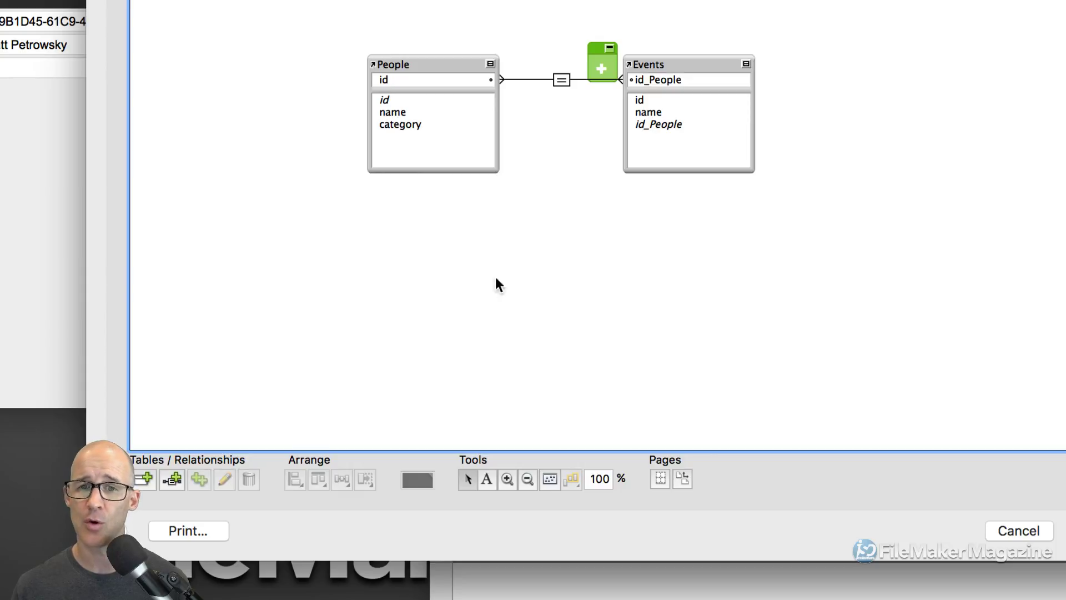
- Duplicate the People and Events table occurrences together, and place the related copies below the originals
click(472, 105)
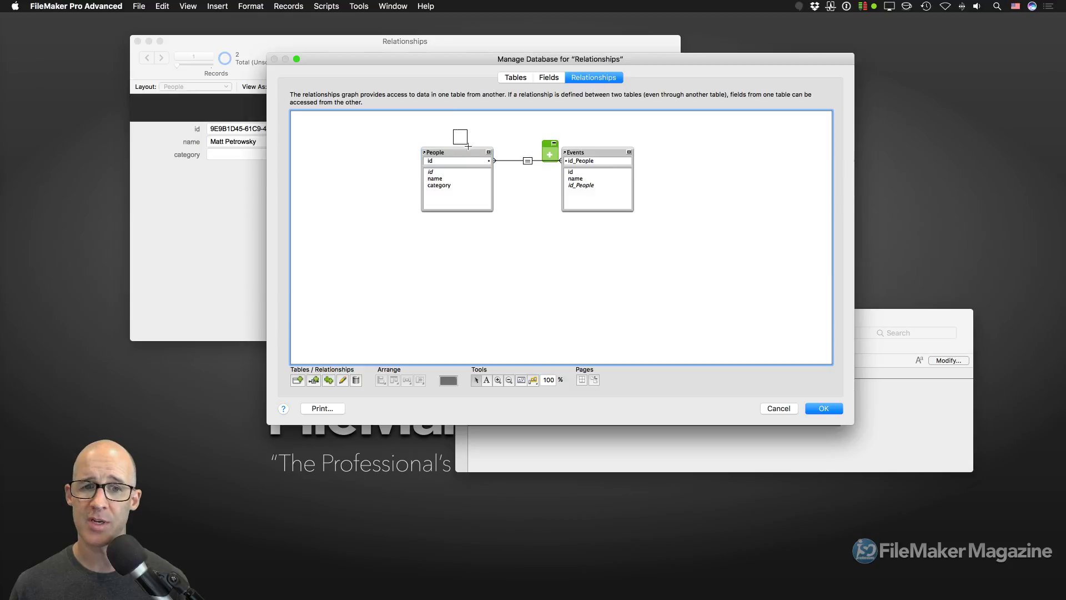
shift+click(577, 162)
key(super+d)
drag(578, 163, 481, 262)
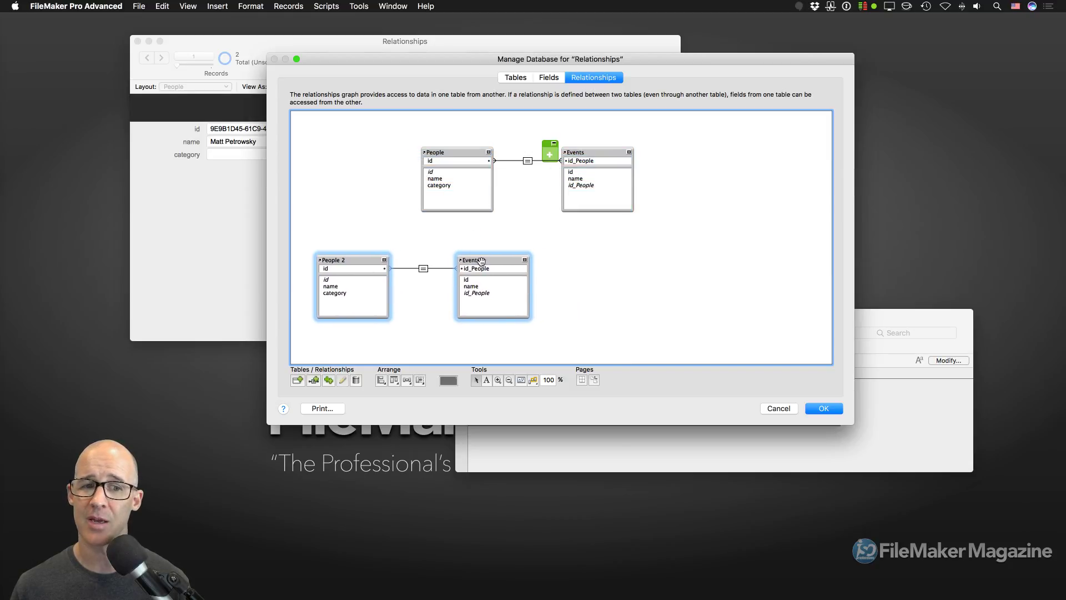
click(541, 257)
- Rename the duplicated People table occurrence as "People Delete"
click(348, 259)
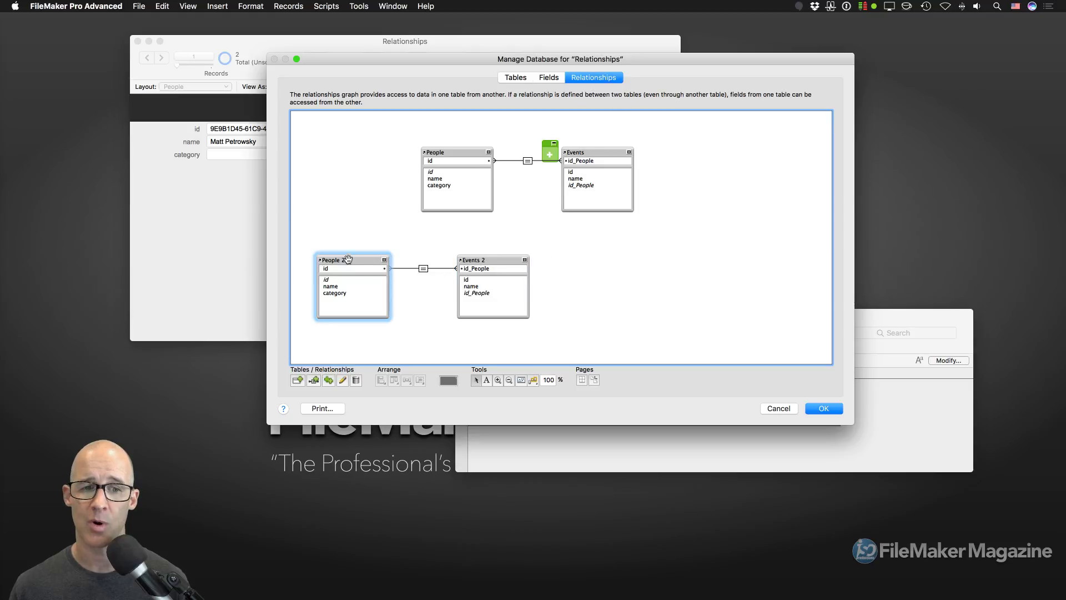
double_click(348, 260)
key(BackSpace)
text(D)
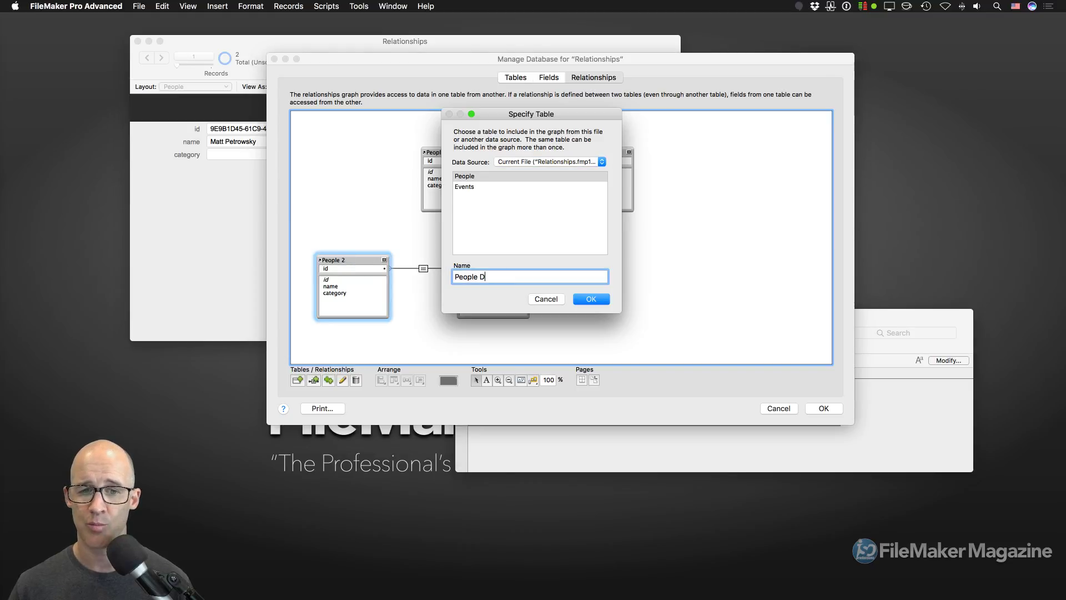
text(elete)
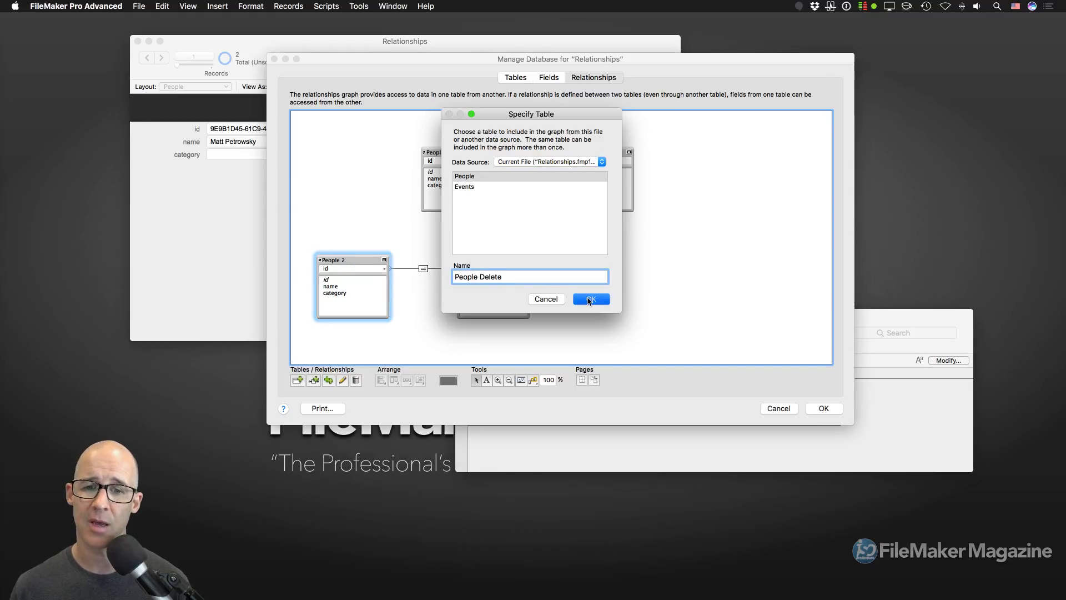
click(589, 300)
- Rename the duplicated Events table occurrence as "Events Delete"
click(489, 264)
double_click(489, 263)
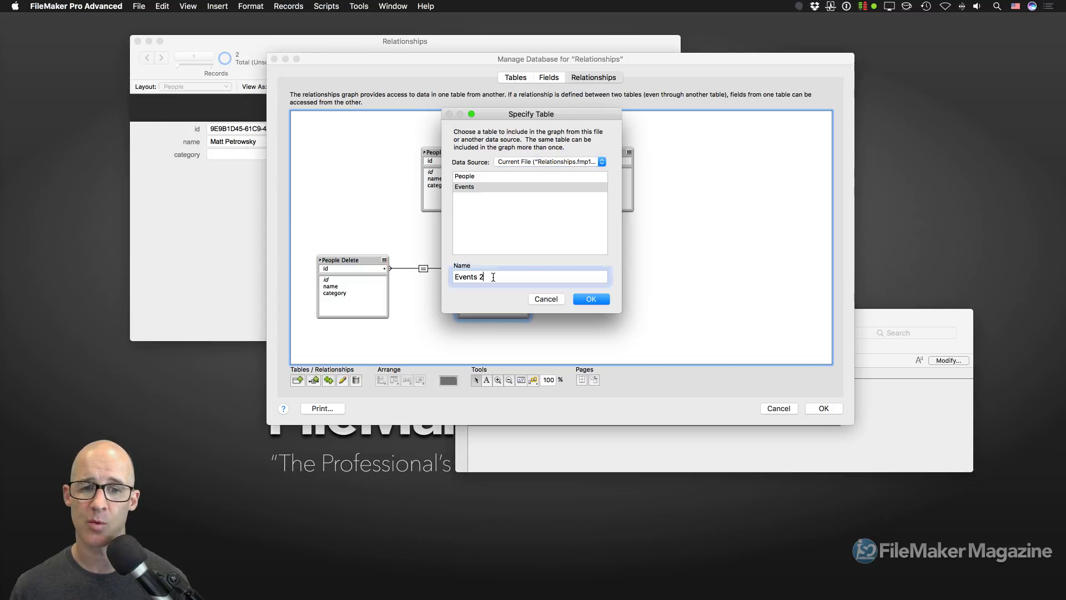
key(BackSpace)
text(Delete)
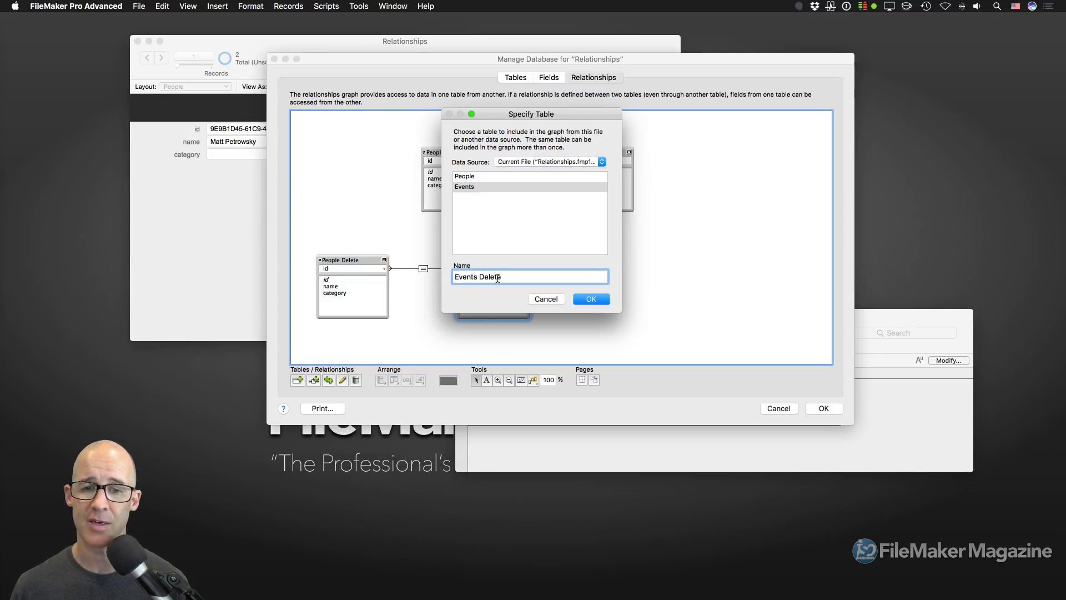
click(598, 300)
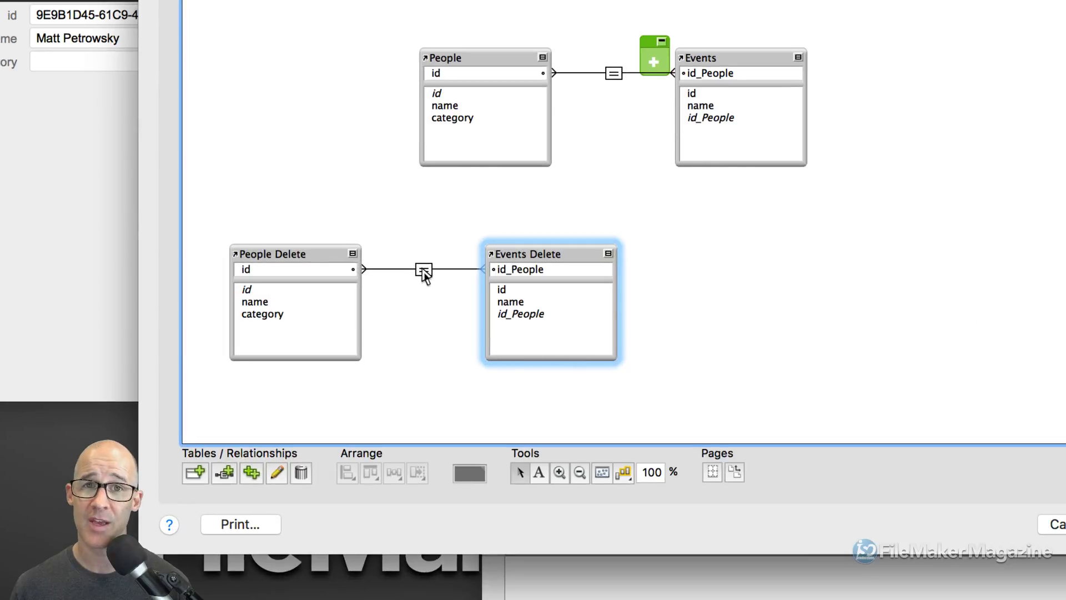
- Set the duplicate relationship to delete related Events Delete records without allowing record creation, and shift both duplicate occurrences closer beneath the originals
double_click(423, 269)
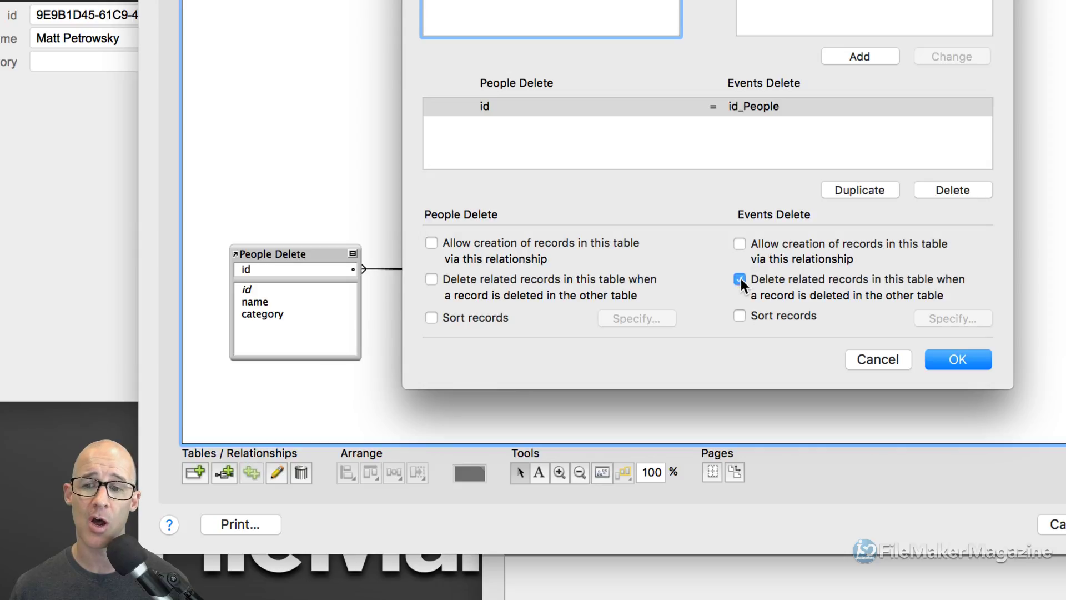
click(944, 361)
drag(286, 213, 536, 296)
drag(530, 248, 597, 269)
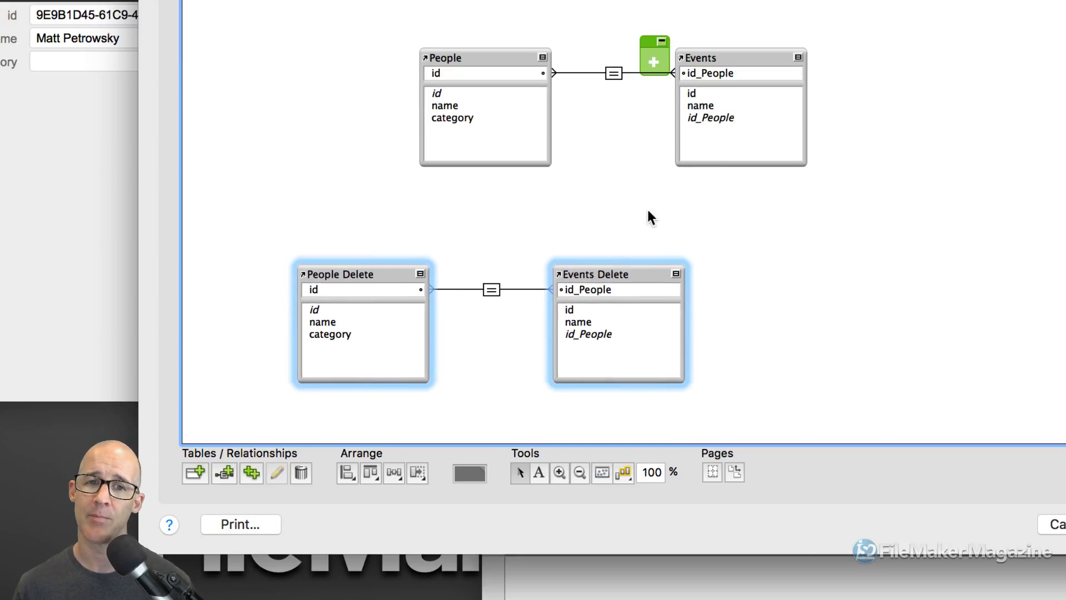
- Examine the record creation and deletion settings of the original People to Events relationship, and close them without changes
click(516, 58)
click(701, 58)
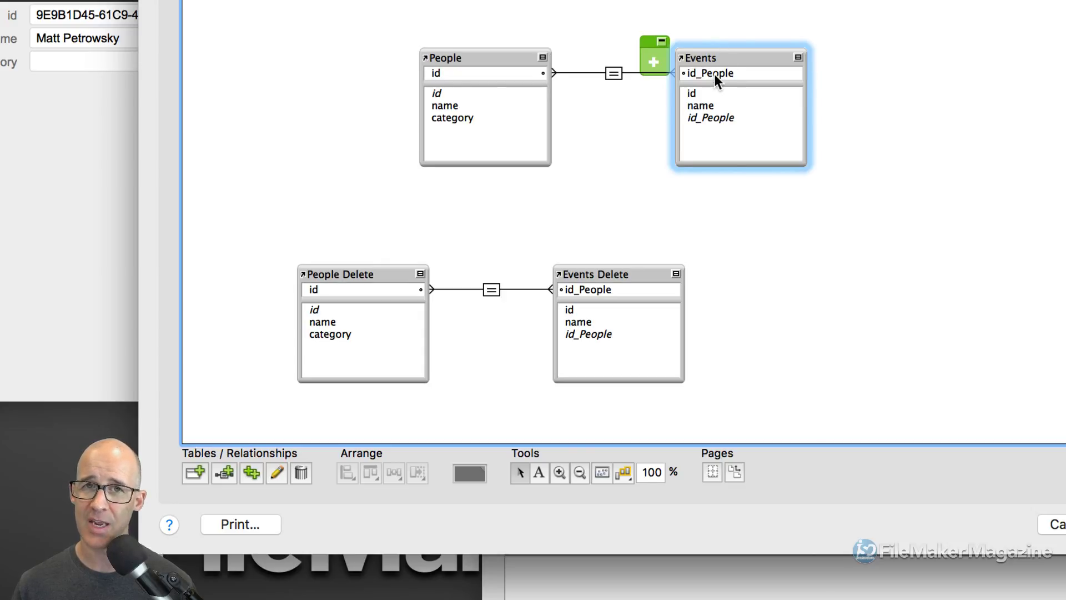
click(486, 58)
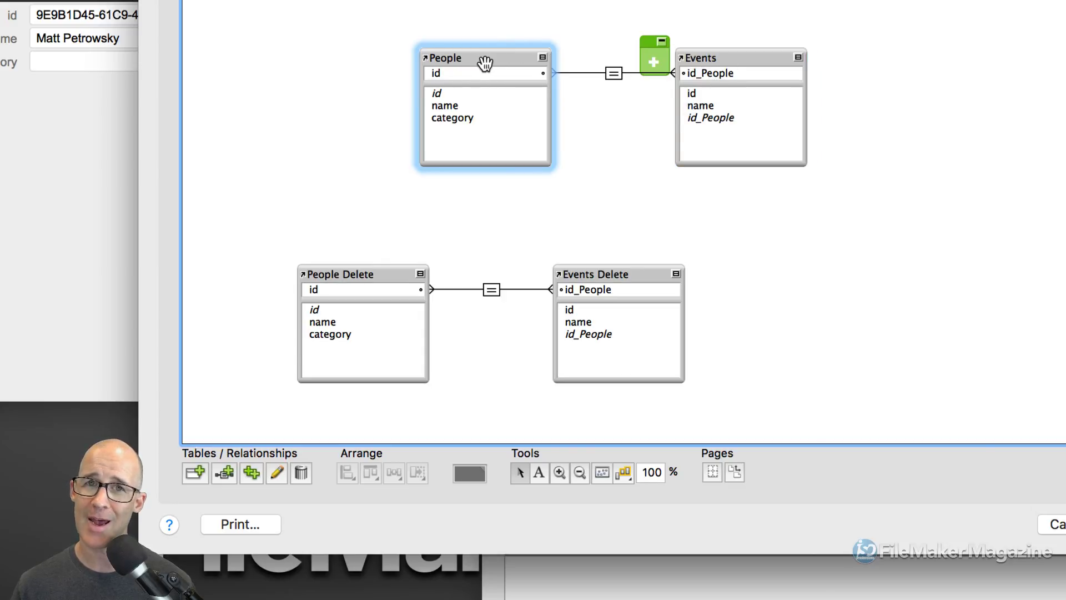
double_click(613, 72)
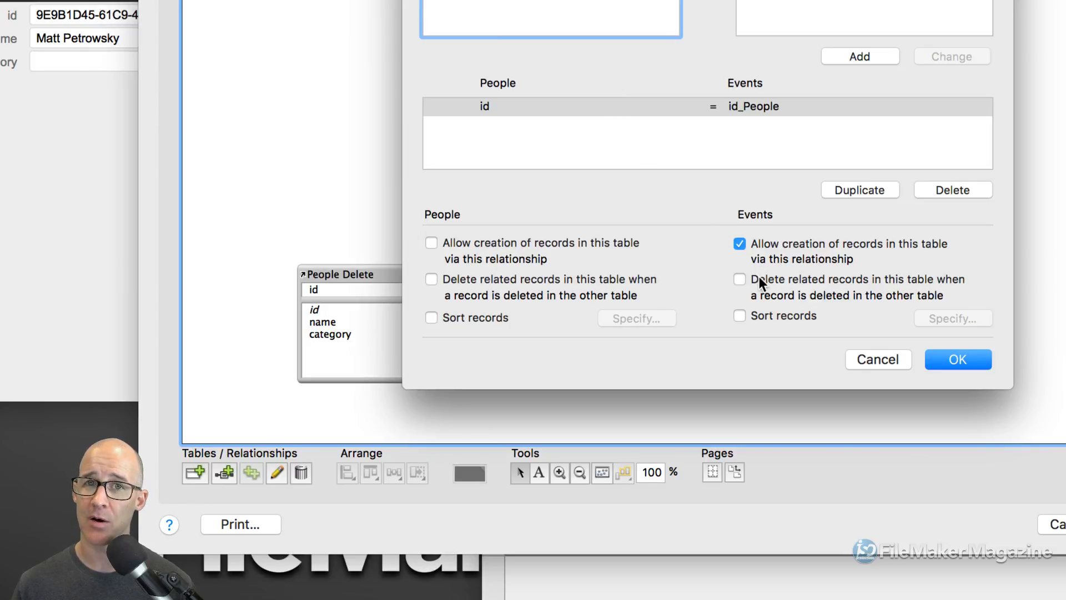
click(884, 363)
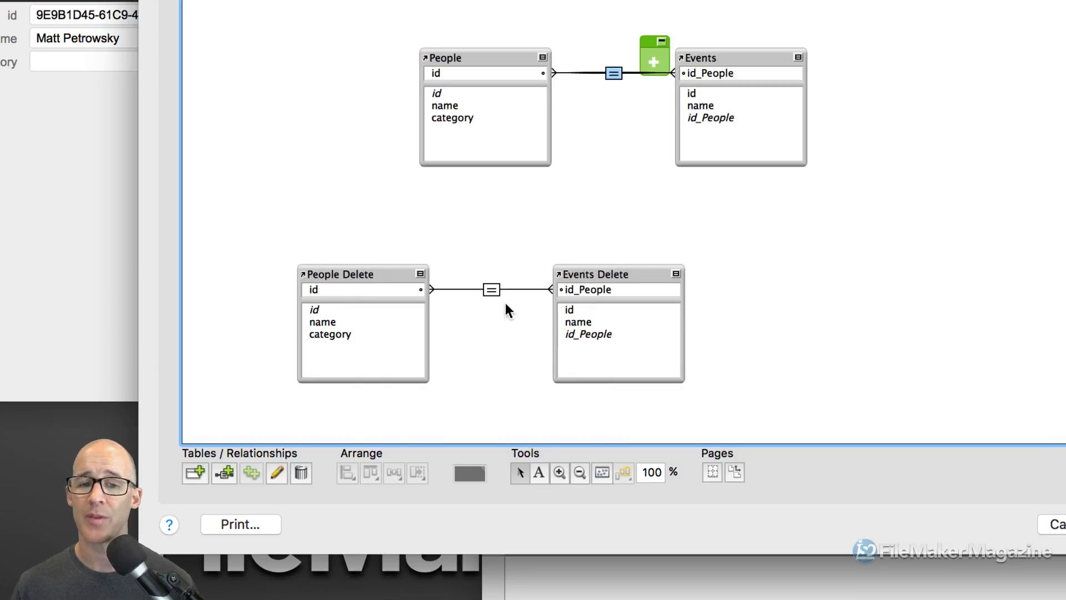
- Highlight the People Delete and Events Delete pair on the graph, and save the database definition
click(492, 293)
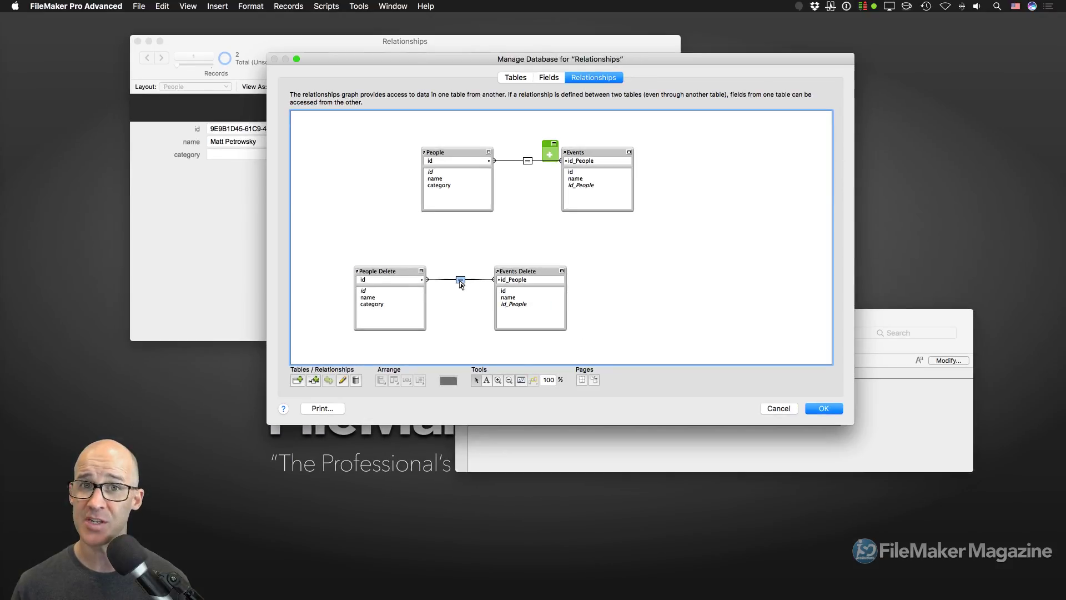
click(448, 159)
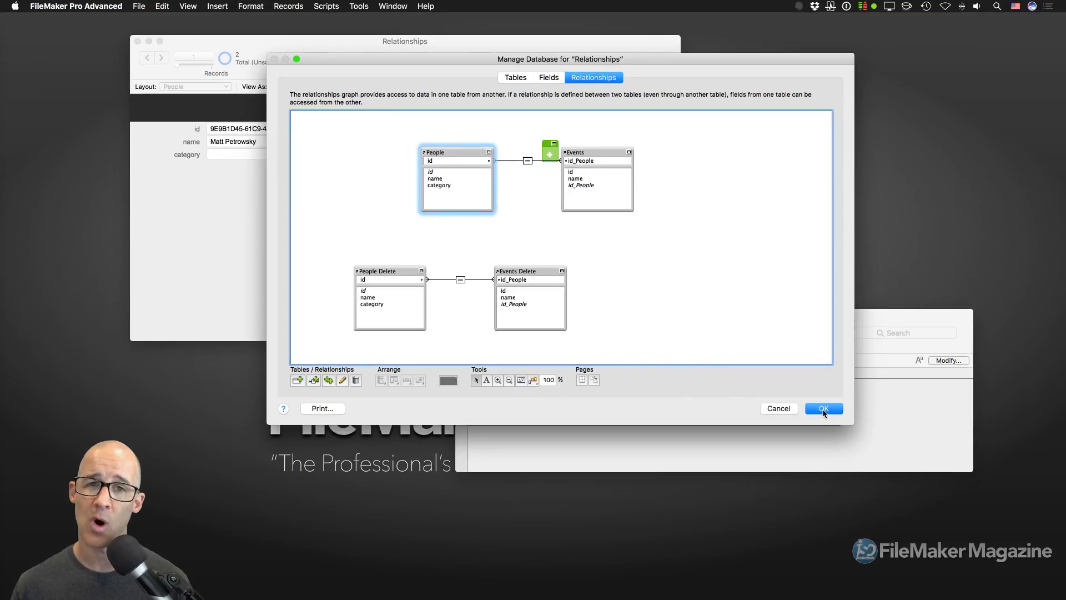
drag(349, 225, 539, 327)
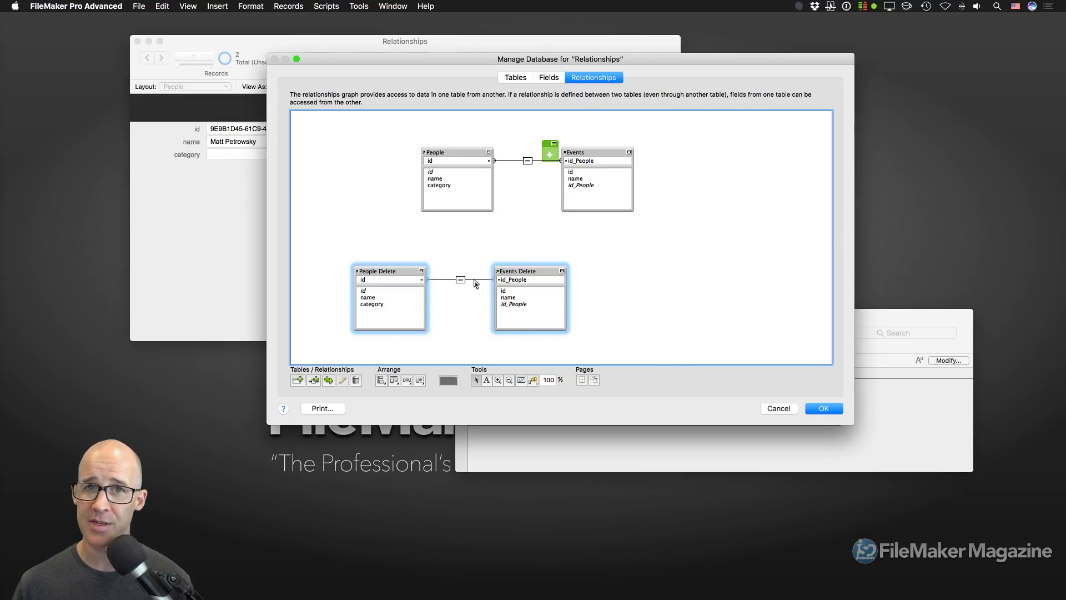
click(841, 412)
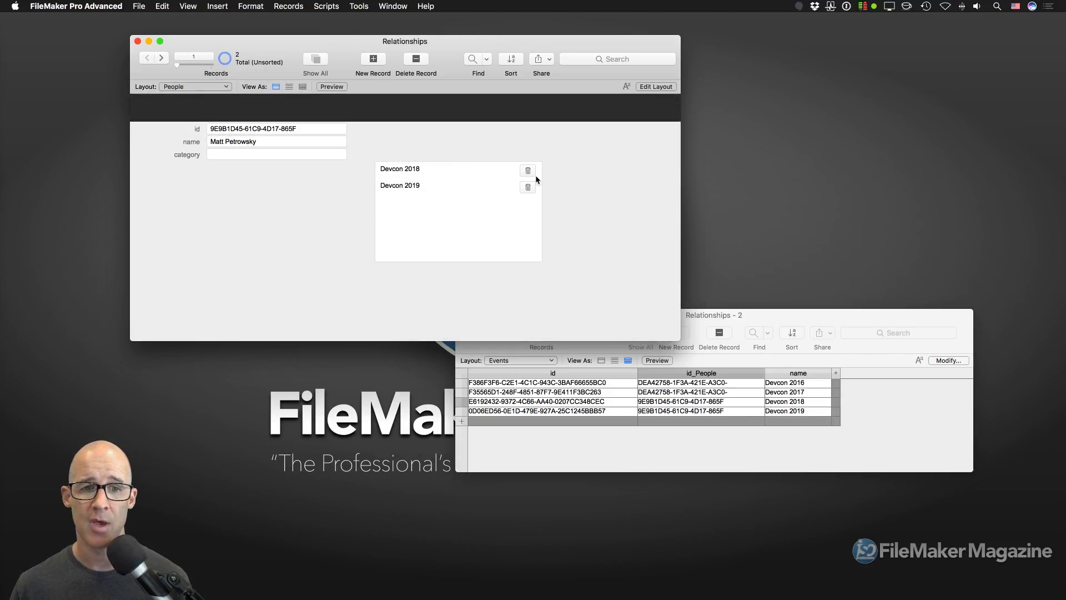
- Separate the People and Events windows, and permanently delete the second People record
key(ctrl+Down)
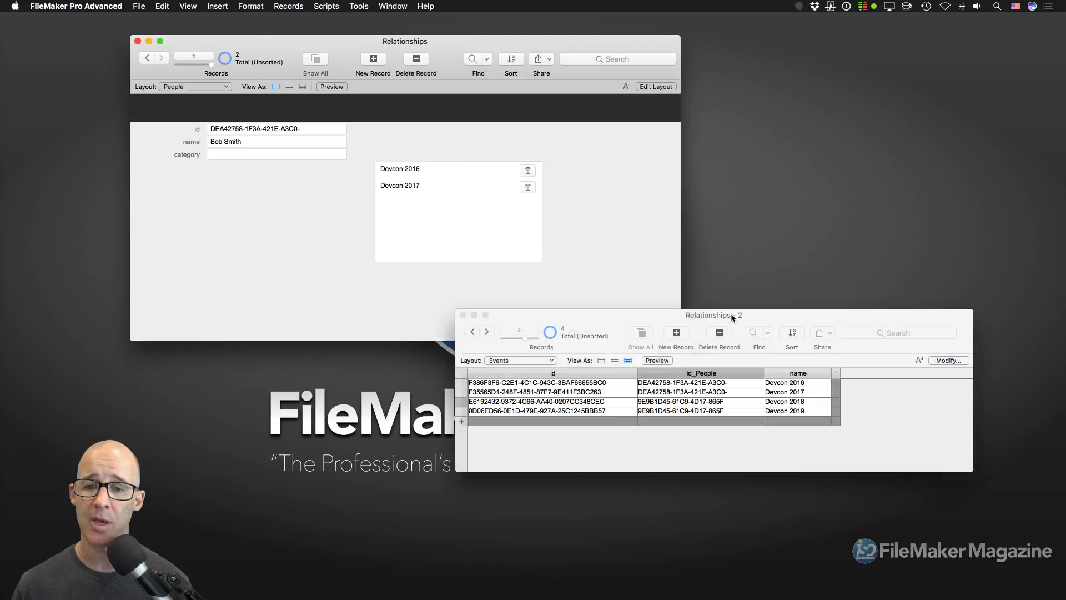
drag(731, 313, 776, 311)
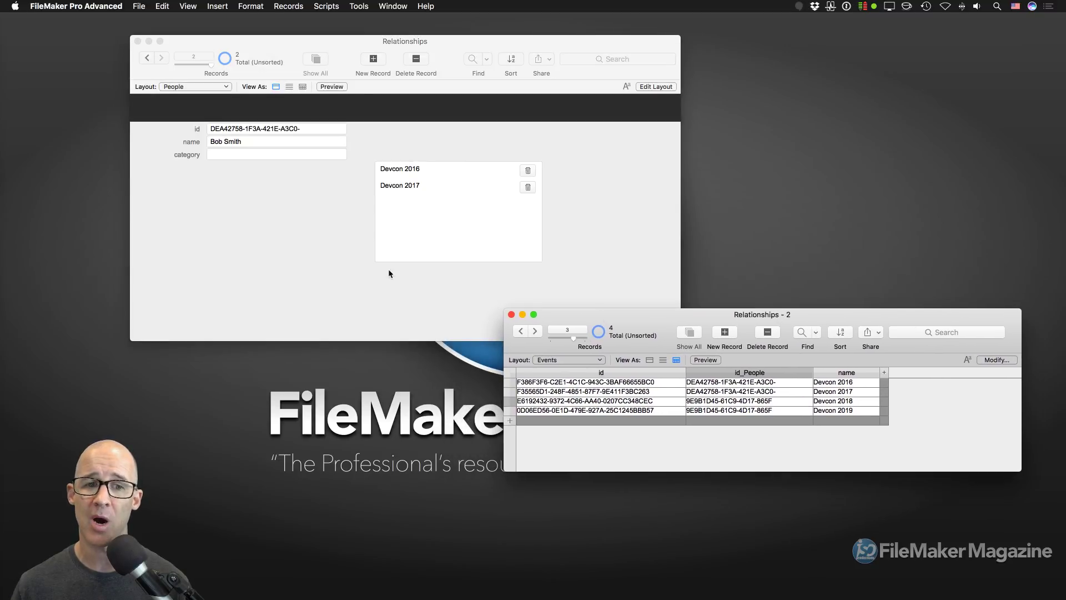
click(388, 268)
drag(682, 345, 618, 322)
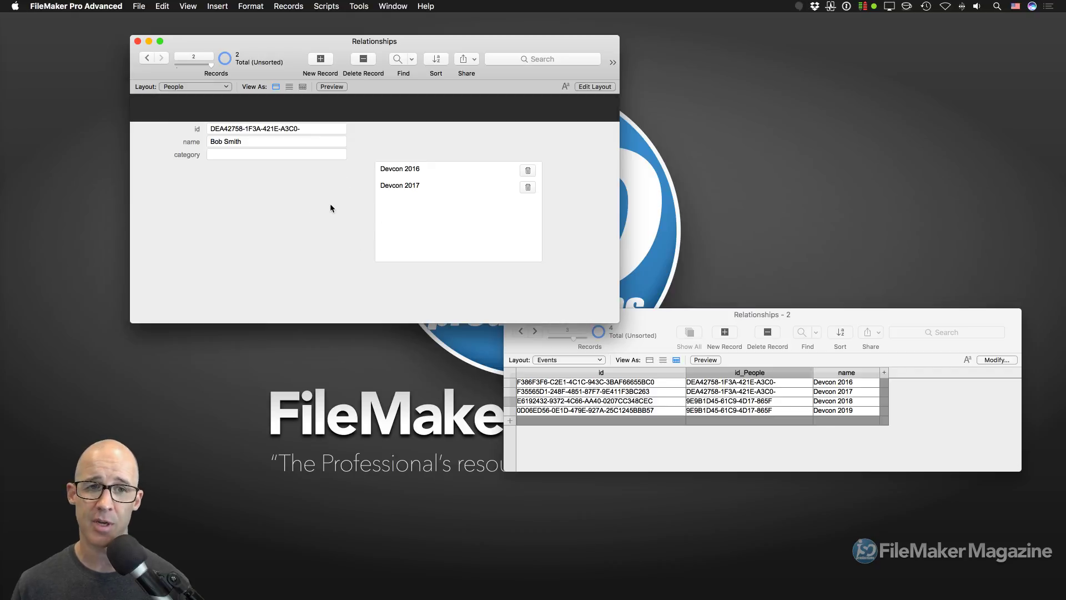
click(364, 60)
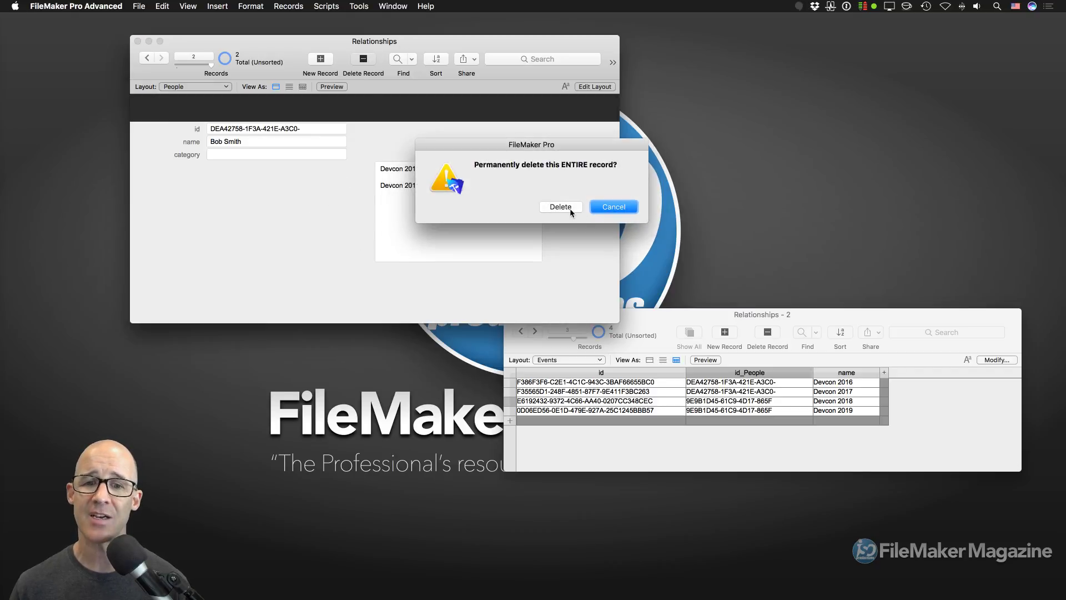
click(561, 207)
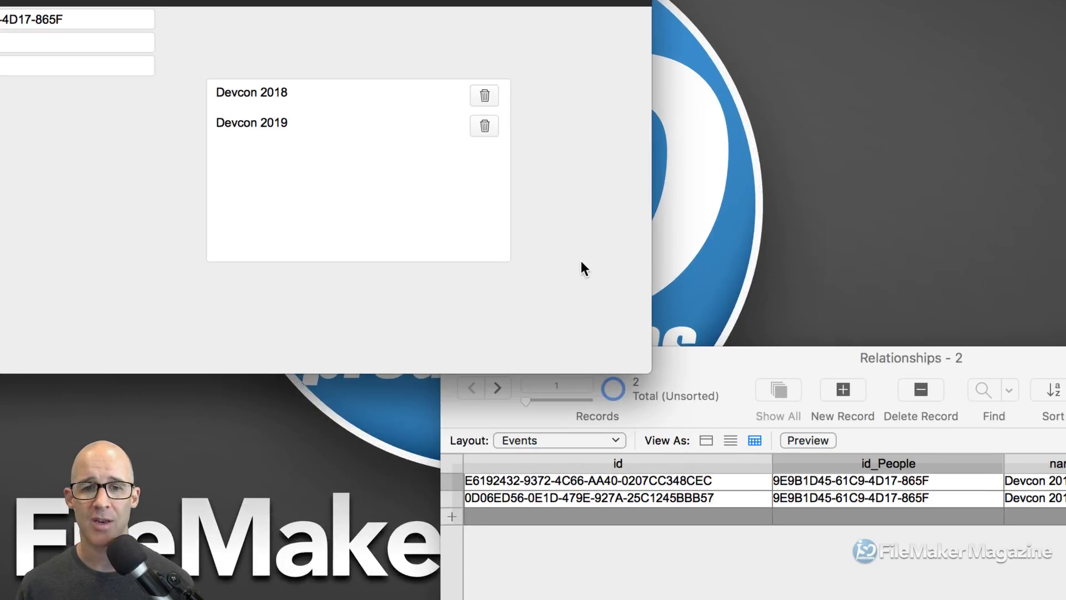
- Reopen the relationships graph and check the deletion setting of the original People to Events relationship without changing it
key(super+shift+d)
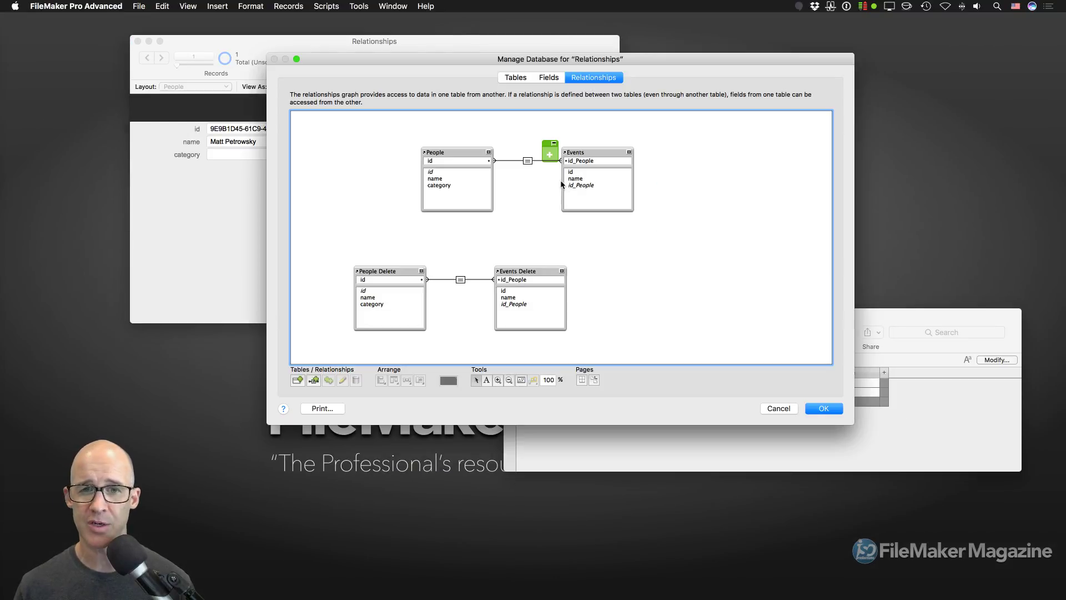
double_click(528, 160)
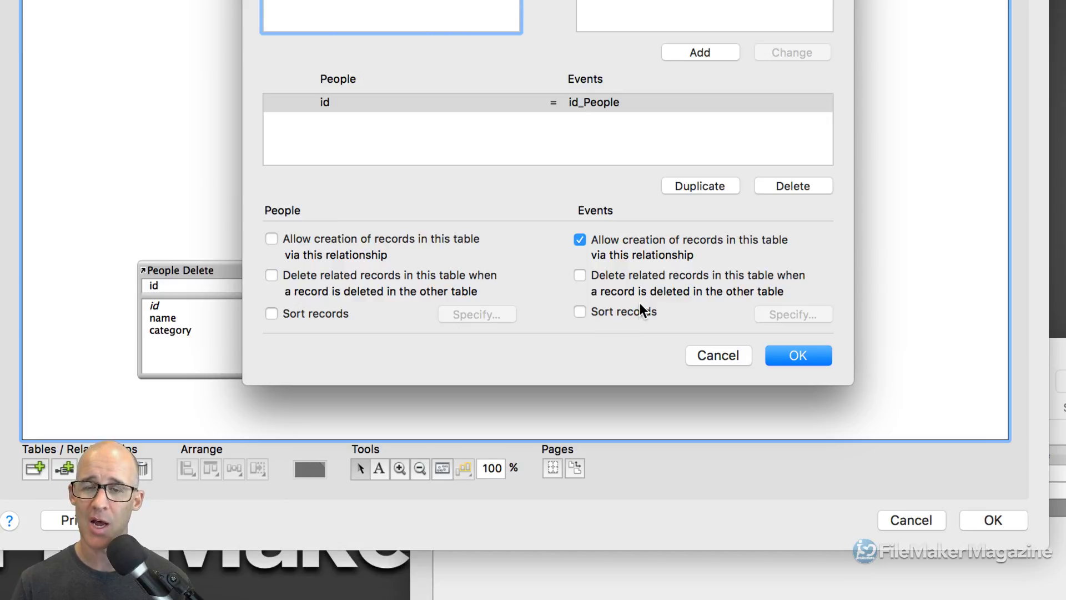
click(728, 356)
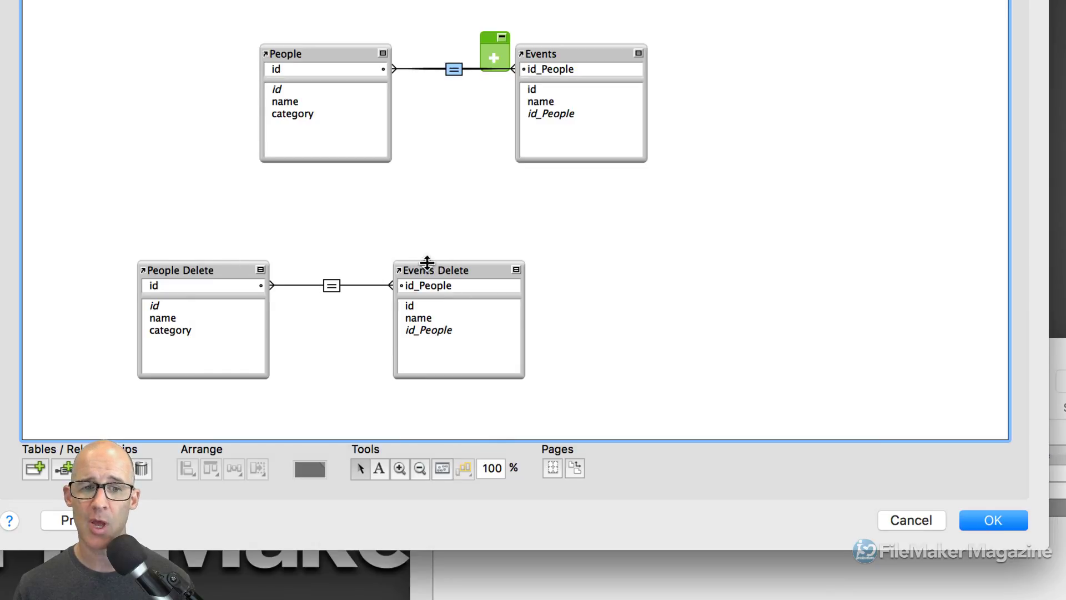
- Move the Events Delete occurrence closer to People Delete, and save the graph changes
drag(427, 262, 352, 275)
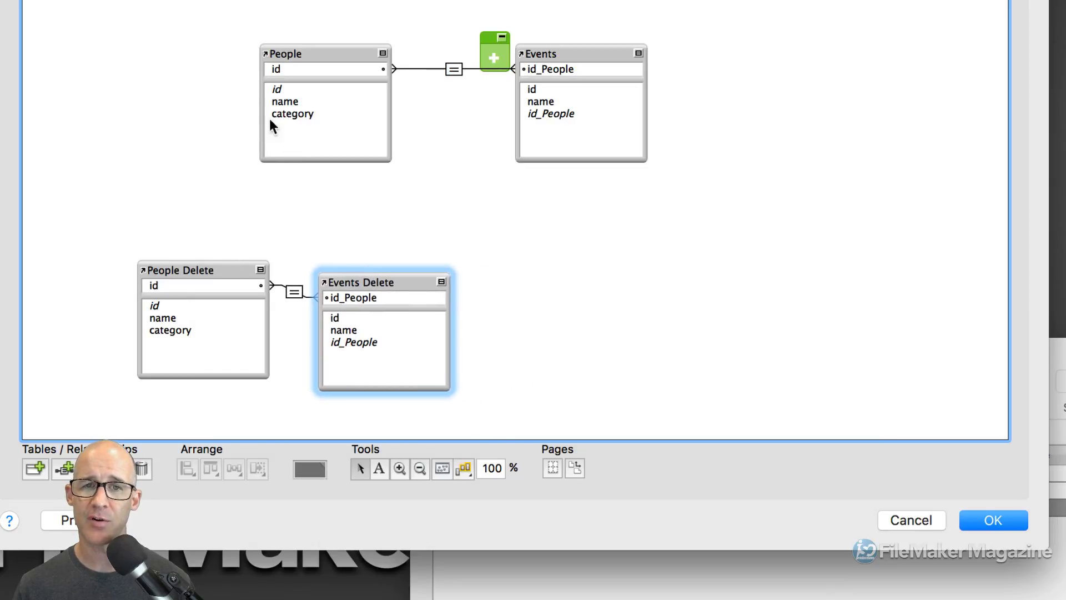
mouse_move(185, 48)
mouse_down()
mouse_move(247, 74)
mouse_move(639, 107)
mouse_move(535, 181)
mouse_up()
click(159, 208)
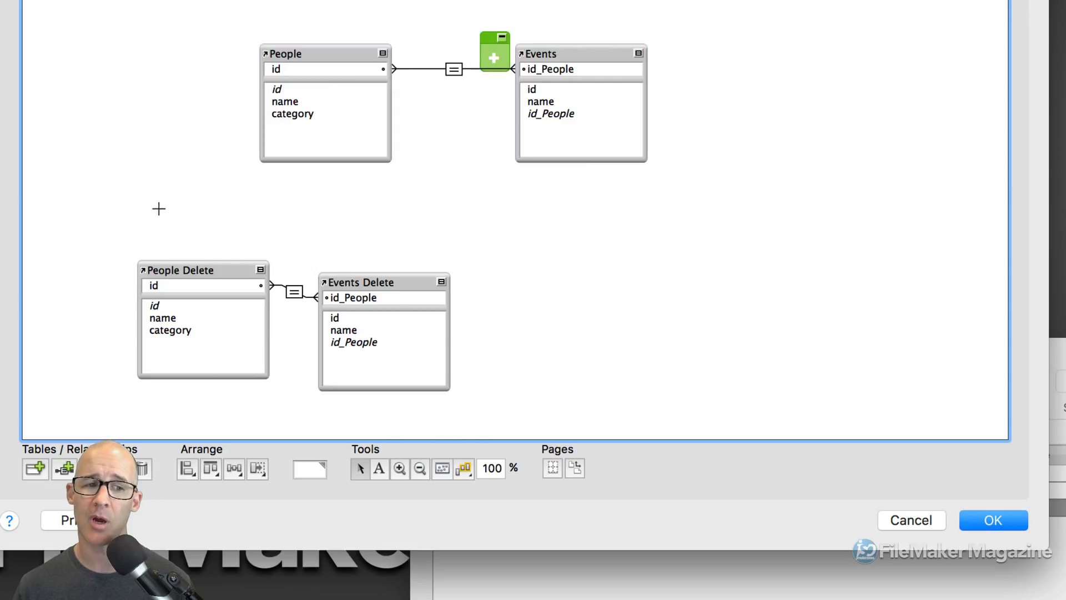
drag(159, 208, 365, 314)
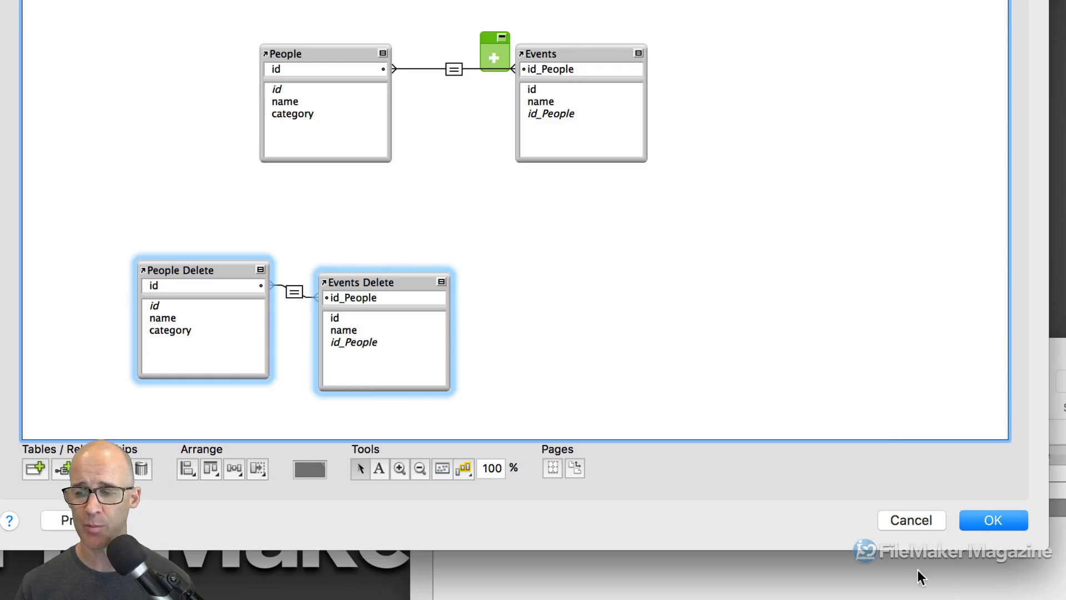
click(980, 519)
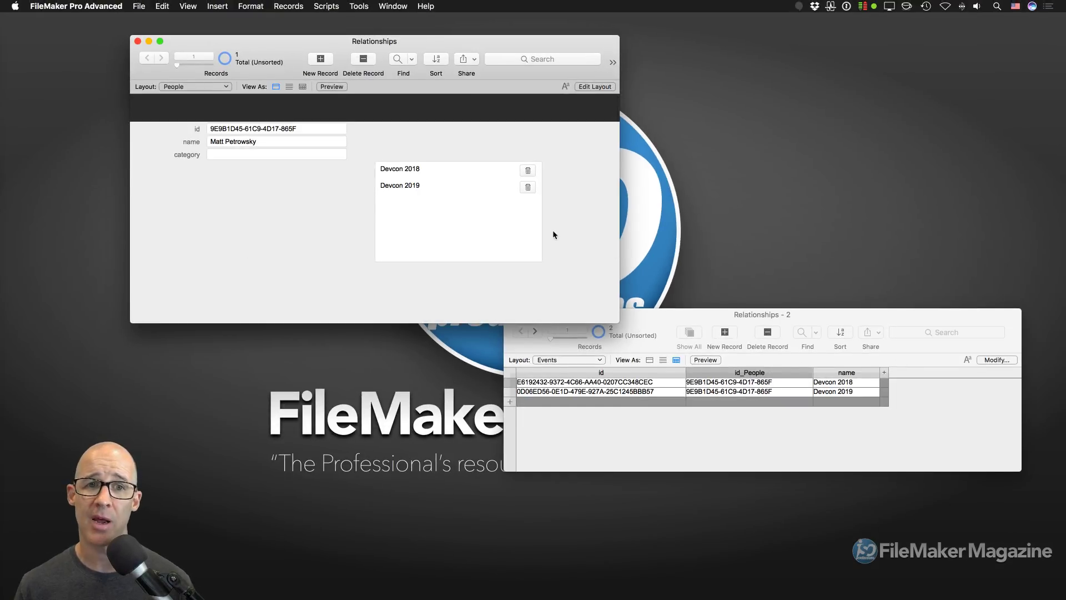
- Show the hidden Invoices window, and open its relationships graph in an enlarged database management dialog
click(393, 6)
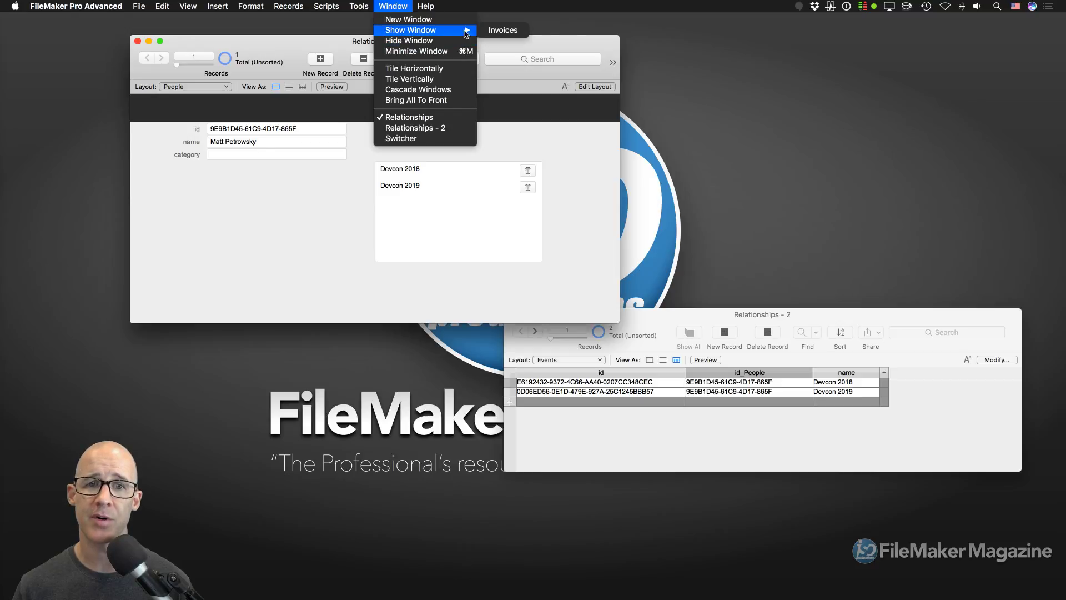
click(496, 30)
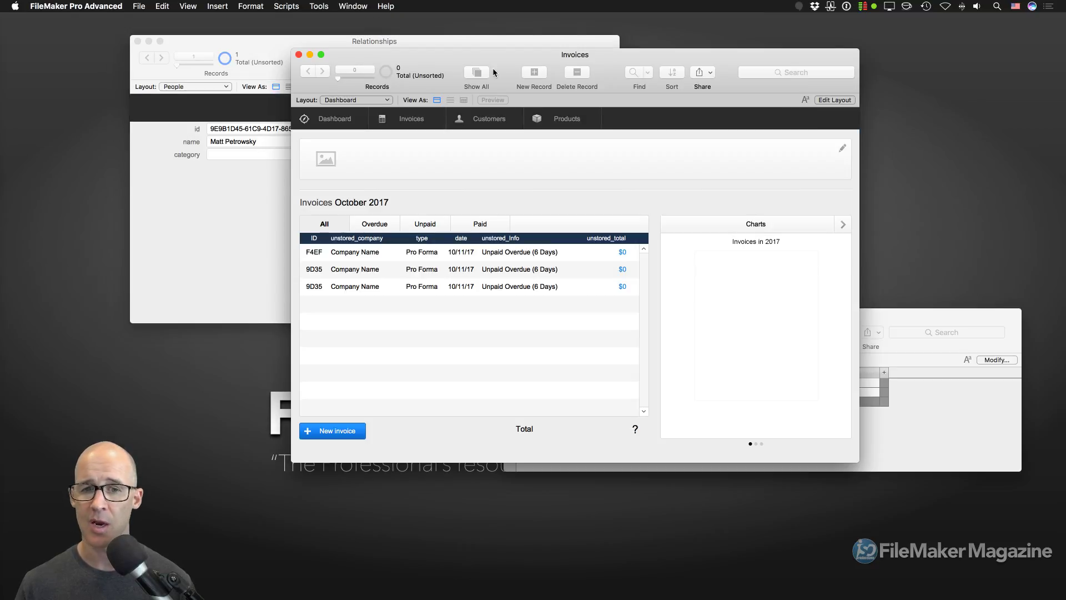
drag(559, 54, 527, 45)
key(super+shift+d)
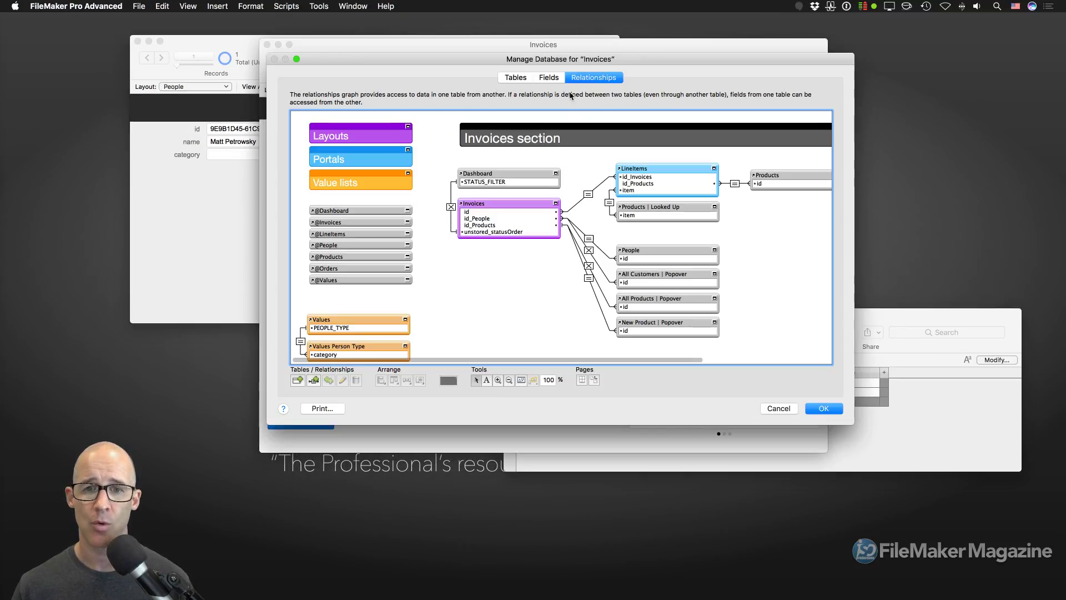
drag(617, 58, 573, 31)
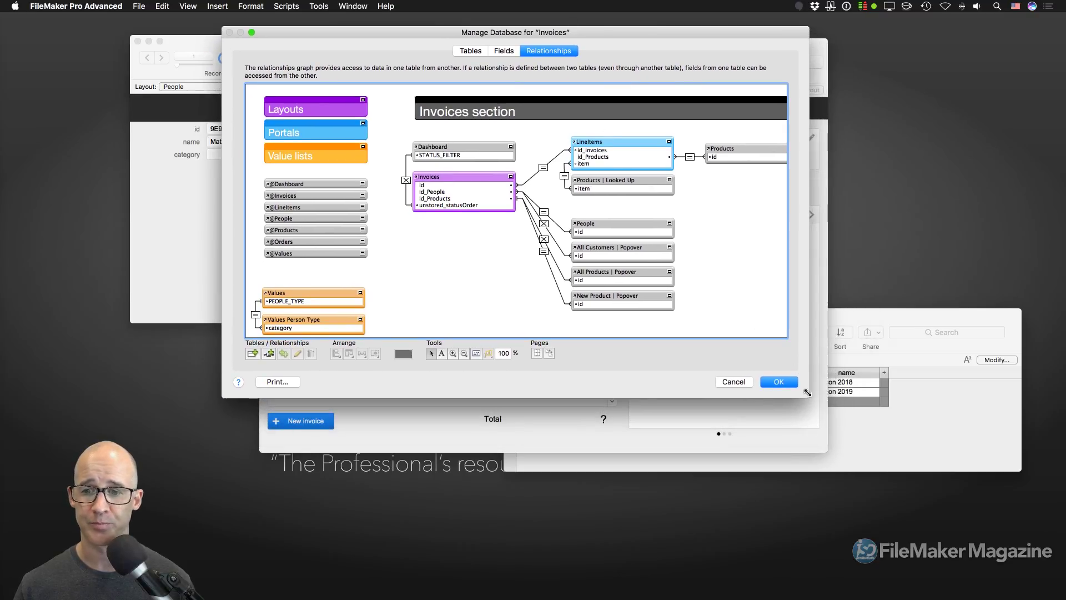
drag(808, 393, 976, 489)
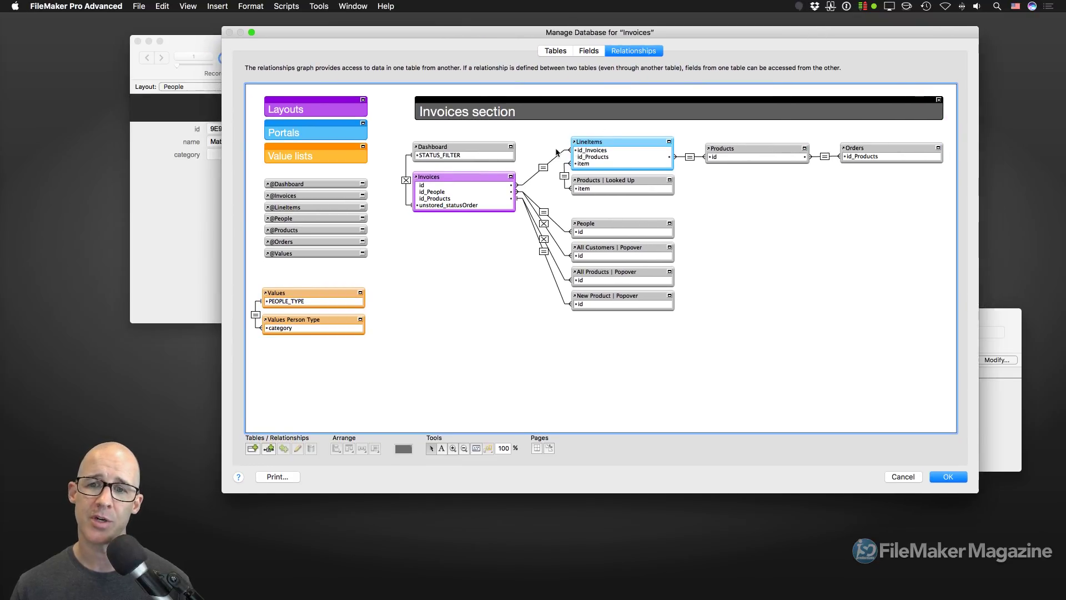
- Highlight the Invoices to Orders chain of occurrences, and then the People and popover occurrences, to examine the Invoices section's structure
drag(500, 185, 903, 206)
shift+click(483, 178)
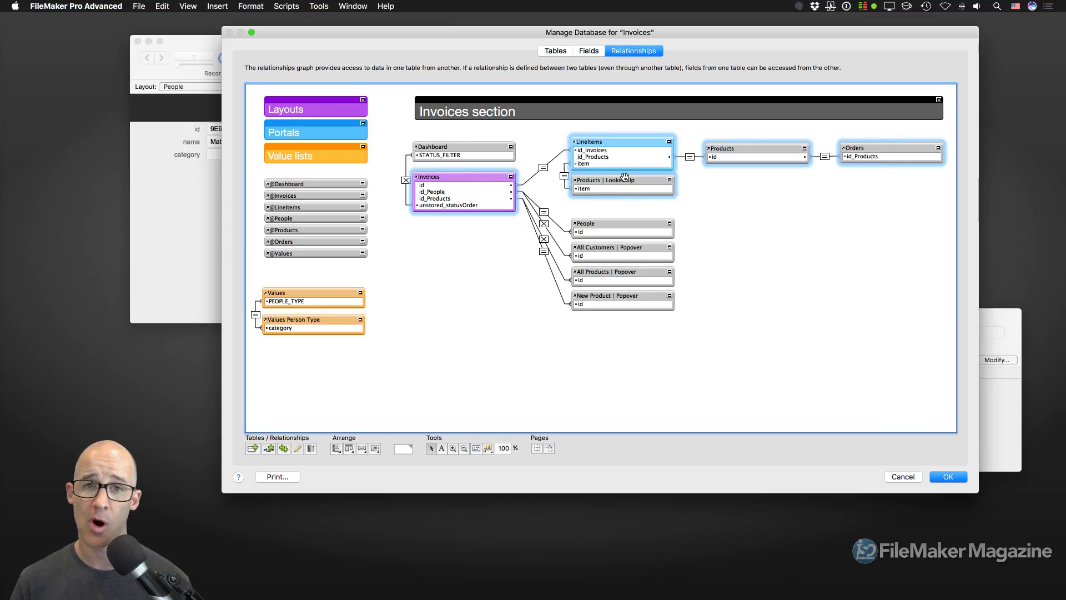
drag(636, 335, 607, 219)
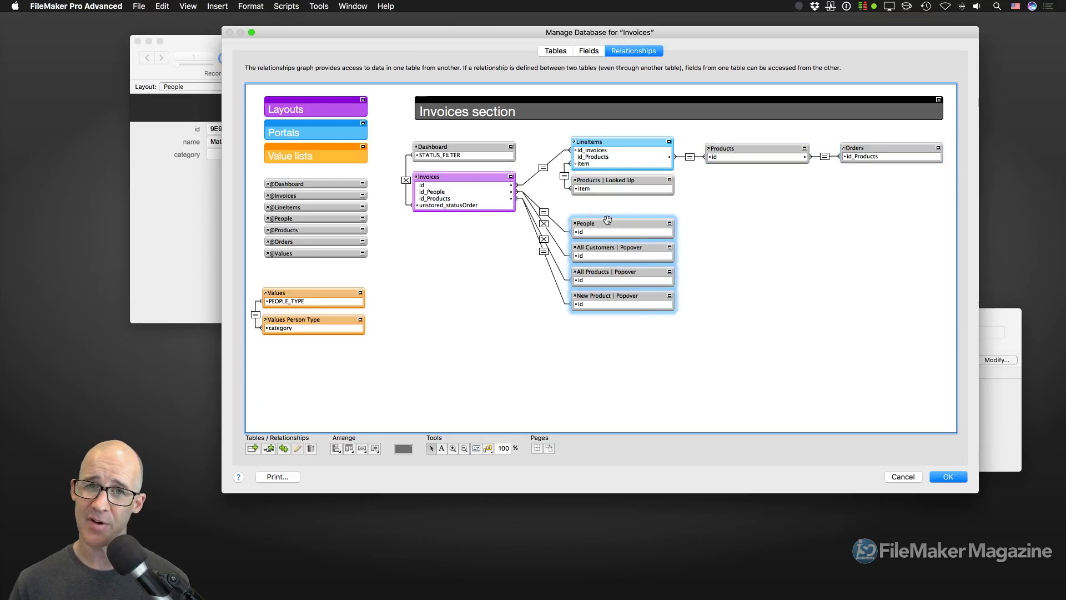
- Draw a small note beside the Invoices to LineItems relationship, containing the text "s" on an orange background
click(545, 168)
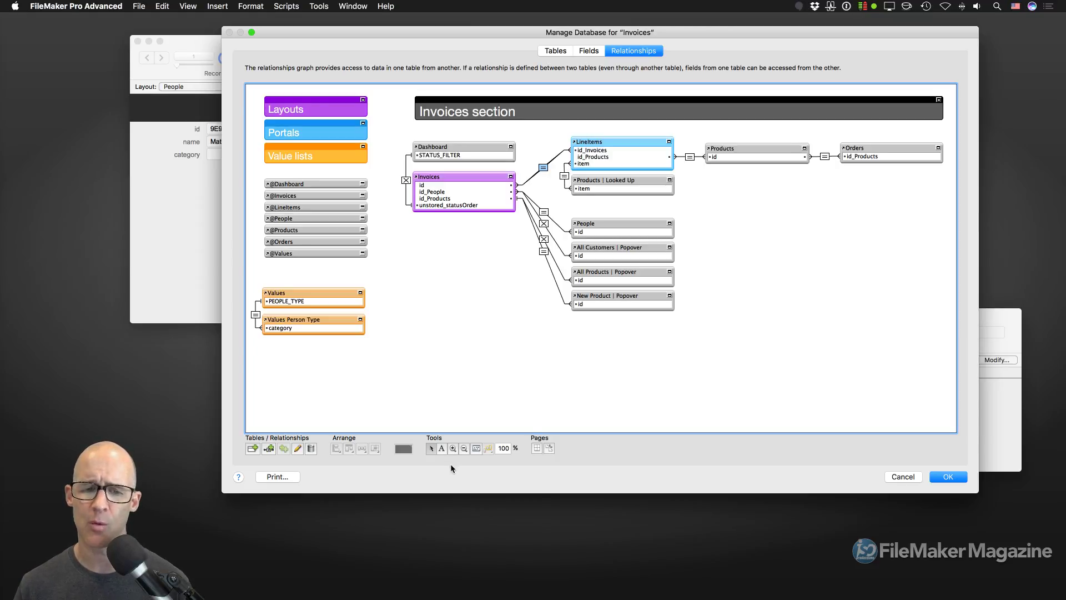
click(442, 448)
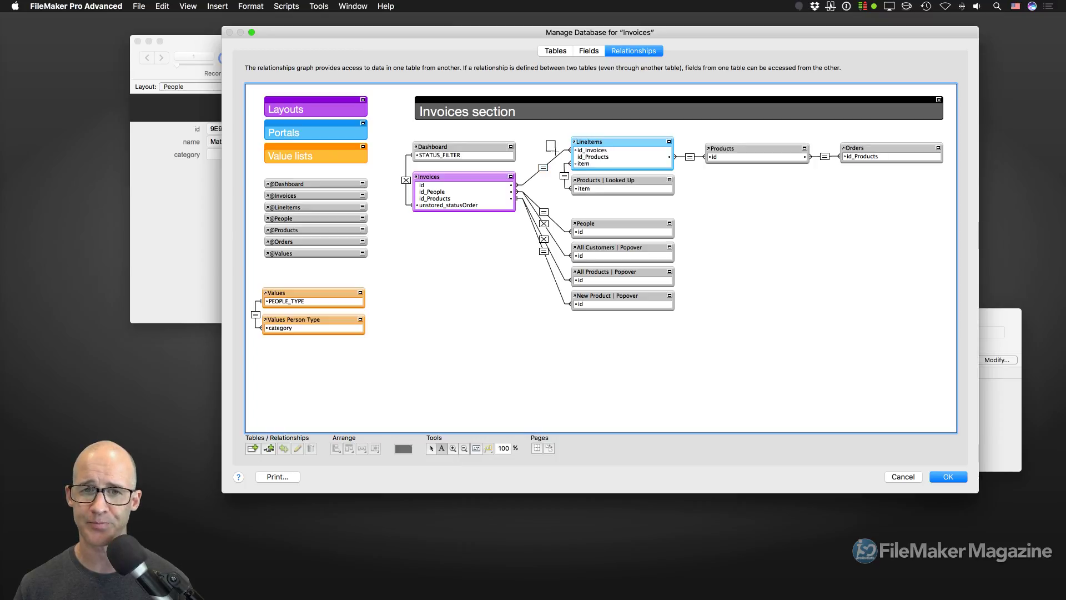
drag(554, 151, 571, 170)
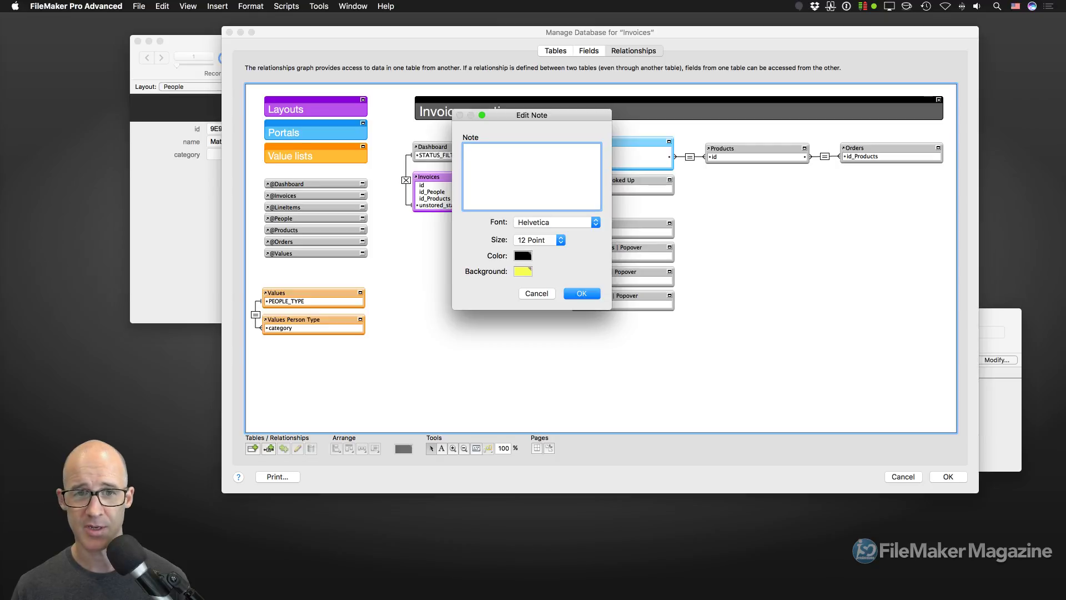
text(s)
click(522, 273)
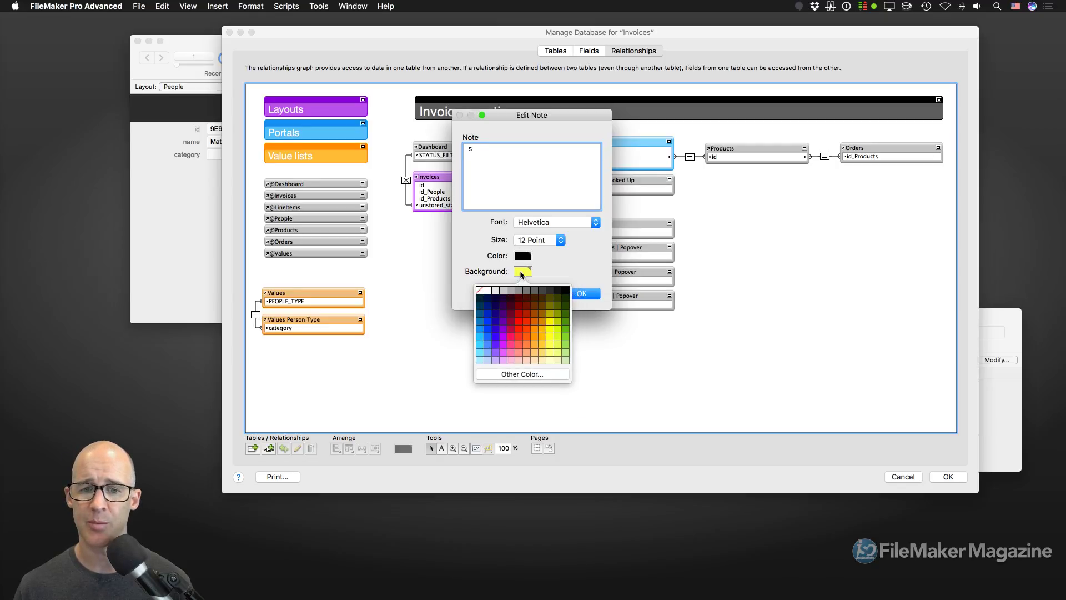
click(535, 330)
- Set the note's font to Arial Black, and place it on the graph
click(542, 223)
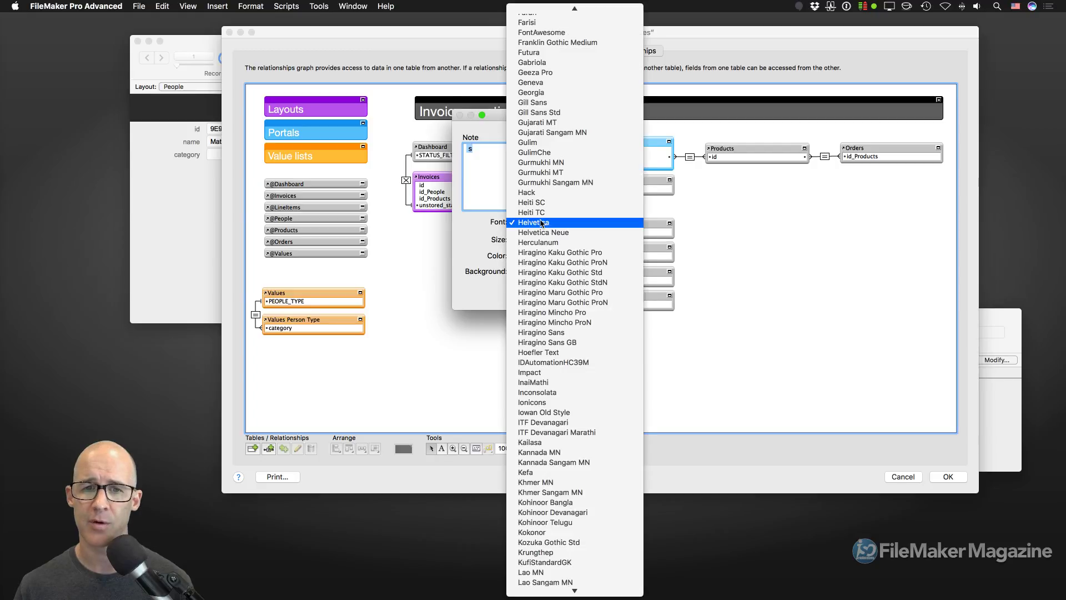
scroll(576, 132, up, 5)
key(Home)
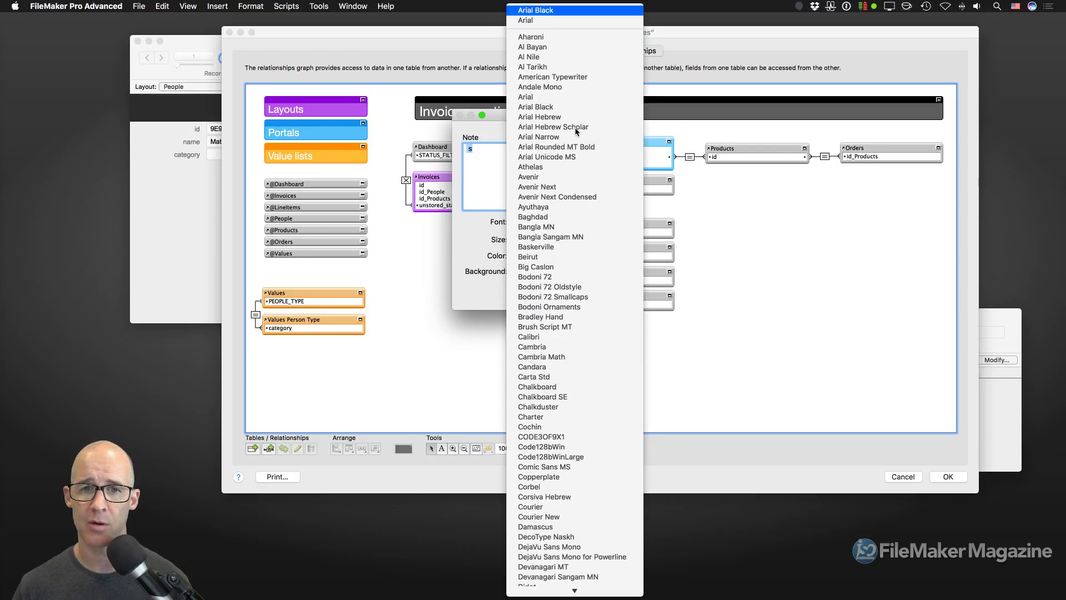
key(Down)
key(Down)
key(Down)
key(Down)
key(Down)
key(Down)
key(Down)
key(Down)
key(Down)
key(Return)
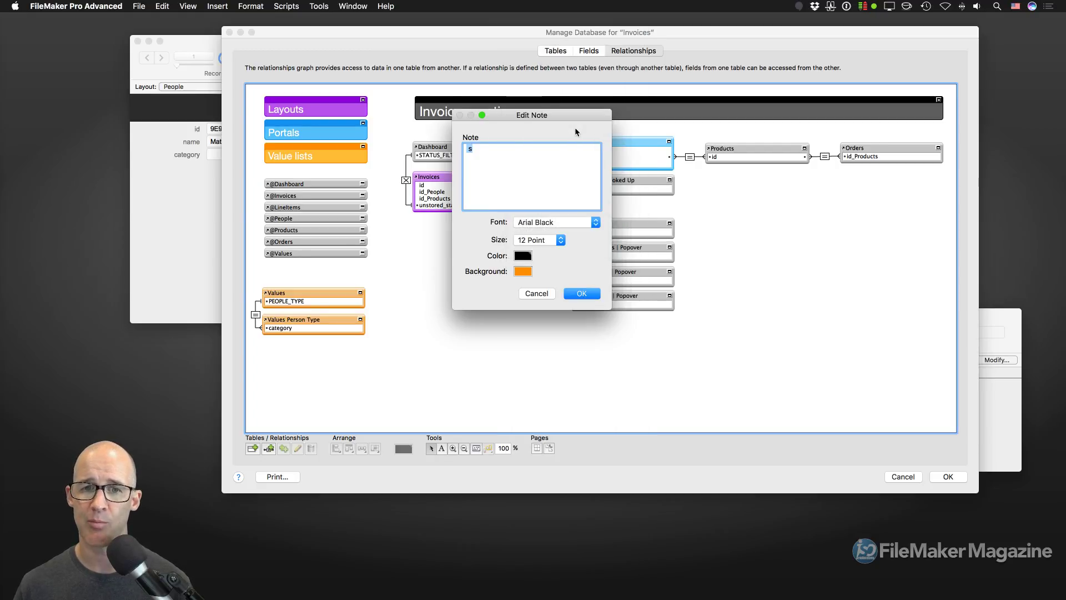
click(581, 293)
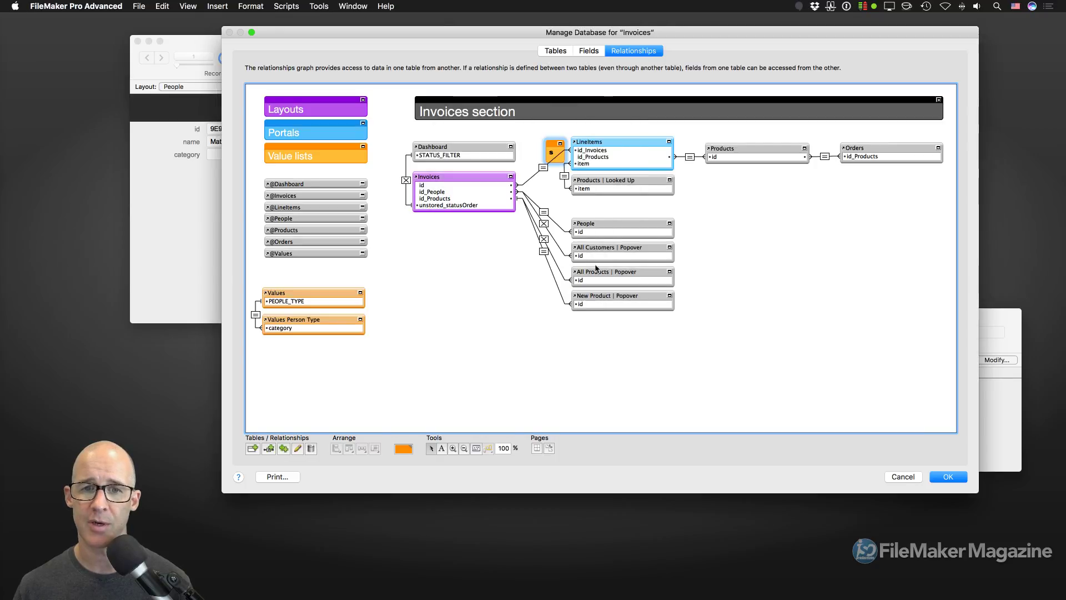
- Change the "s" note's text colour to white, and place a copy of the note just above it
double_click(550, 150)
click(522, 255)
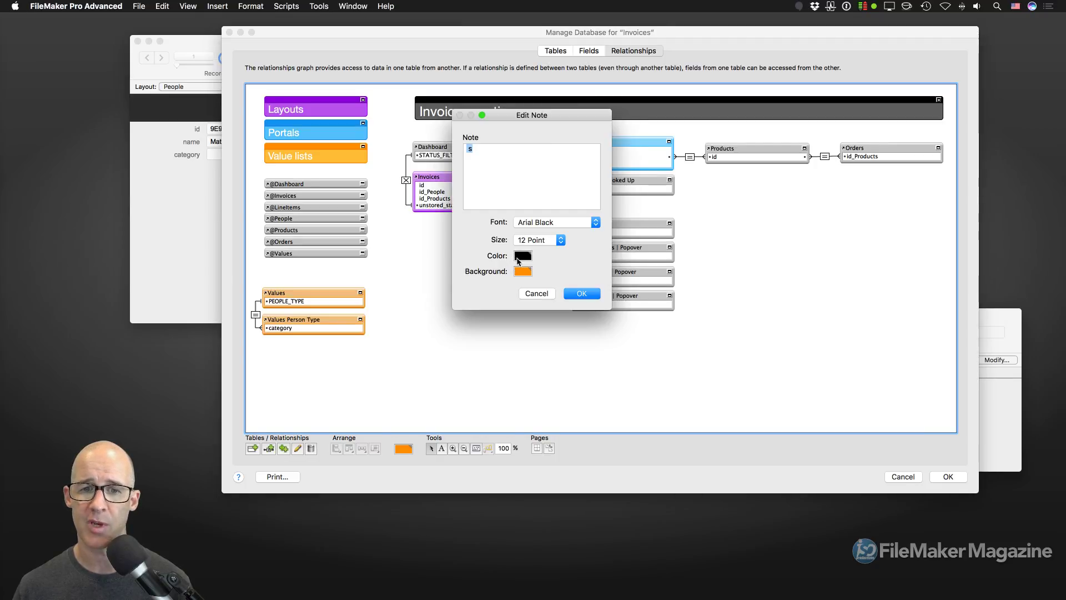
click(492, 277)
click(521, 273)
click(516, 281)
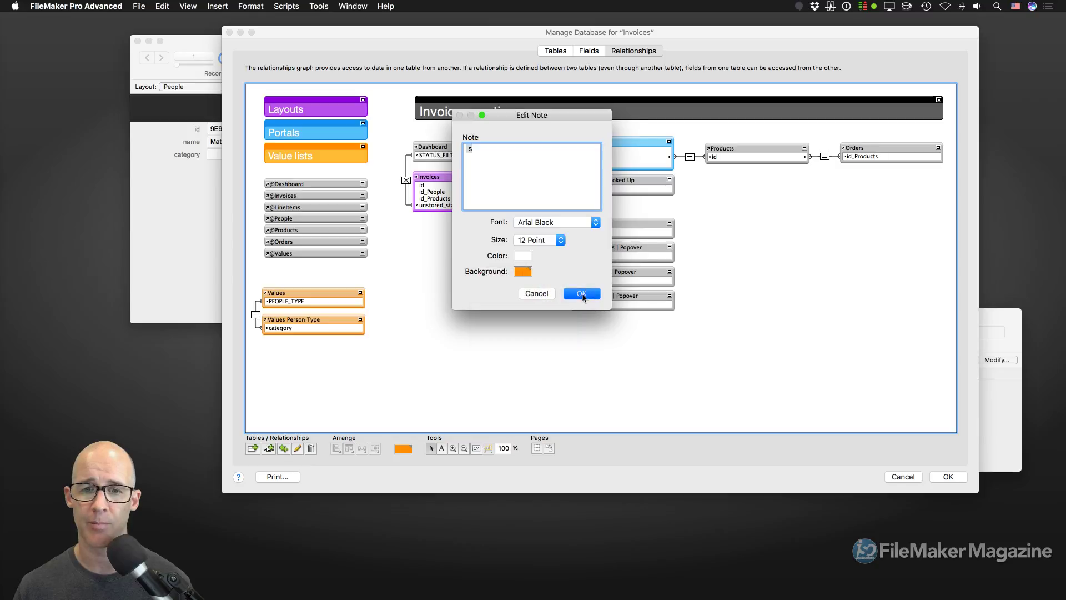
click(582, 294)
drag(564, 158, 556, 133)
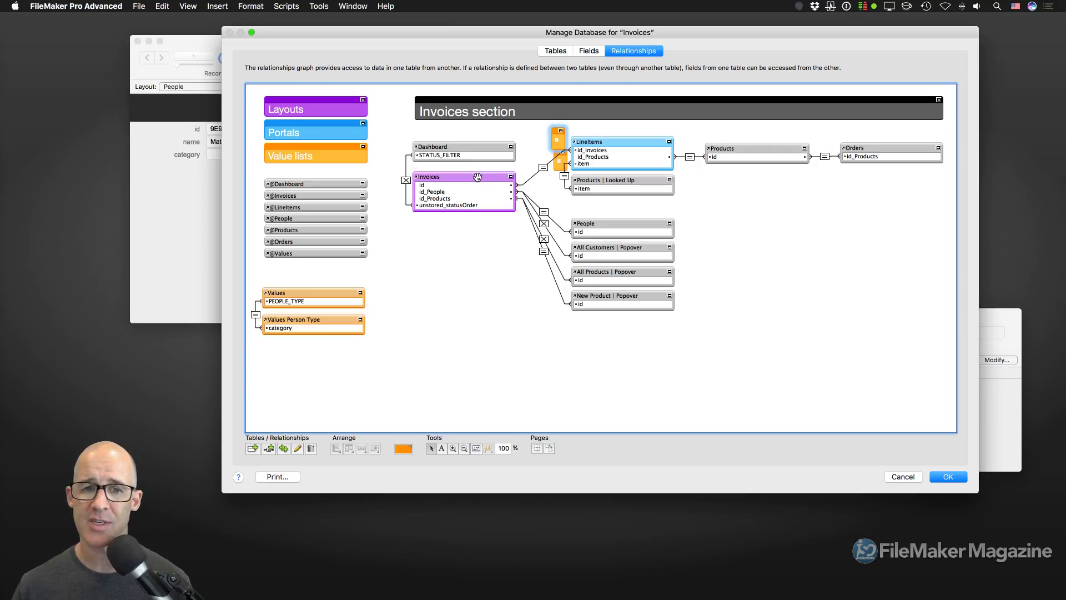
- Duplicate the Invoices and LineItems occurrences into the empty area below the Invoices section, and expand both copies to show their fields
drag(484, 175, 497, 336)
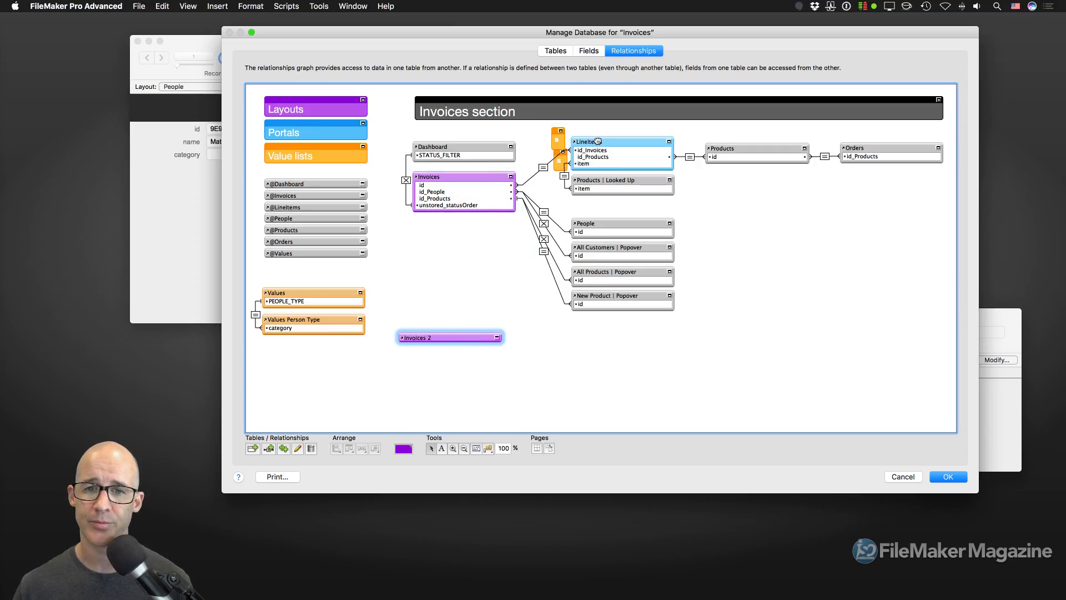
drag(600, 142, 546, 341)
click(497, 337)
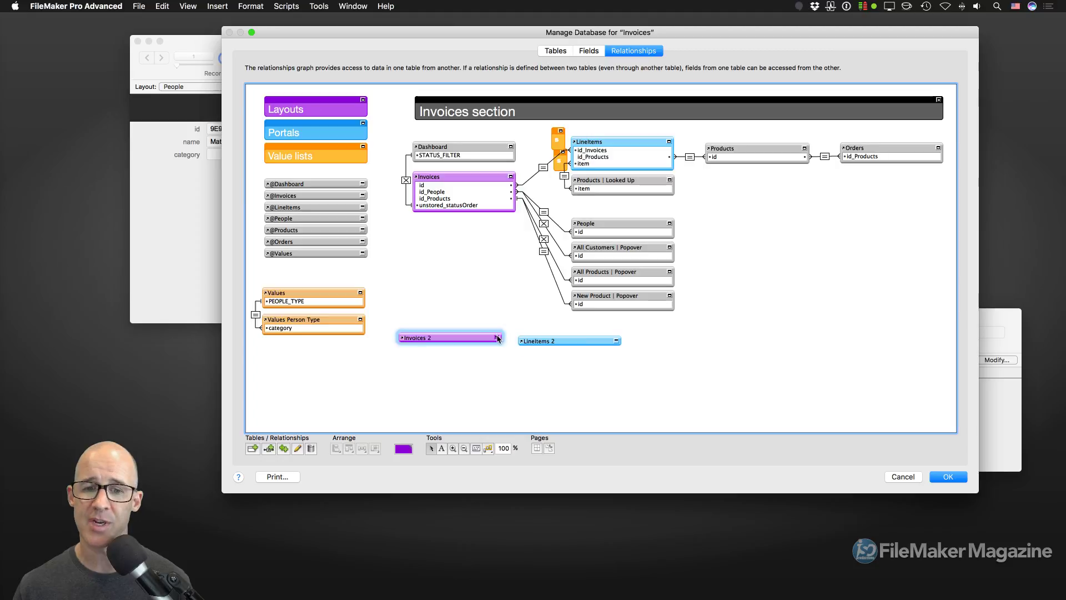
click(615, 341)
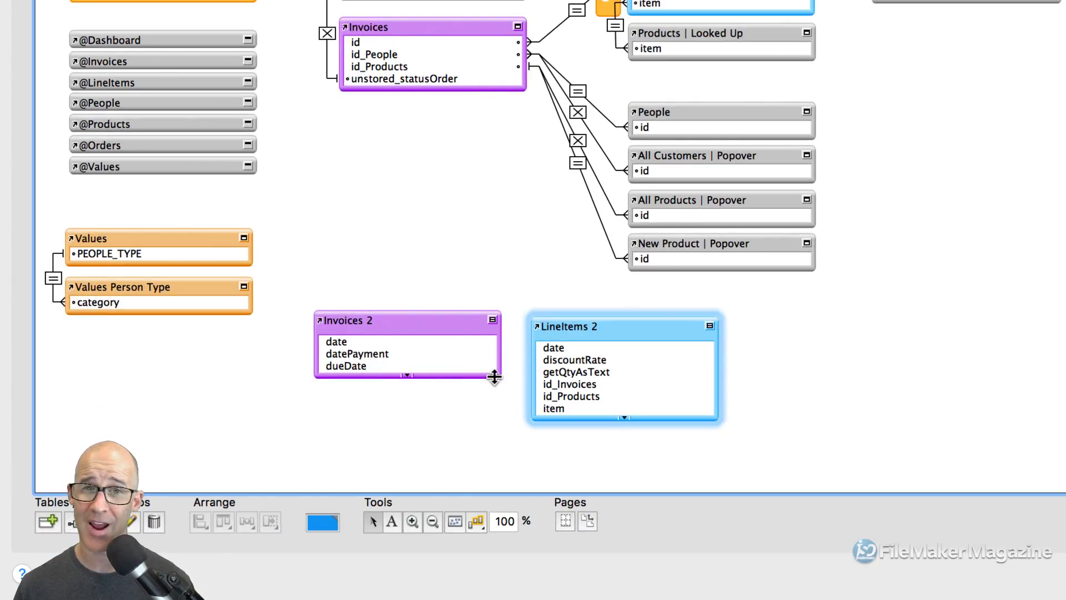
- Relate Invoices 2 to LineItems 2 by id = id_Invoices, with related LineItems 2 records deleted when an invoice is deleted
drag(371, 342, 552, 348)
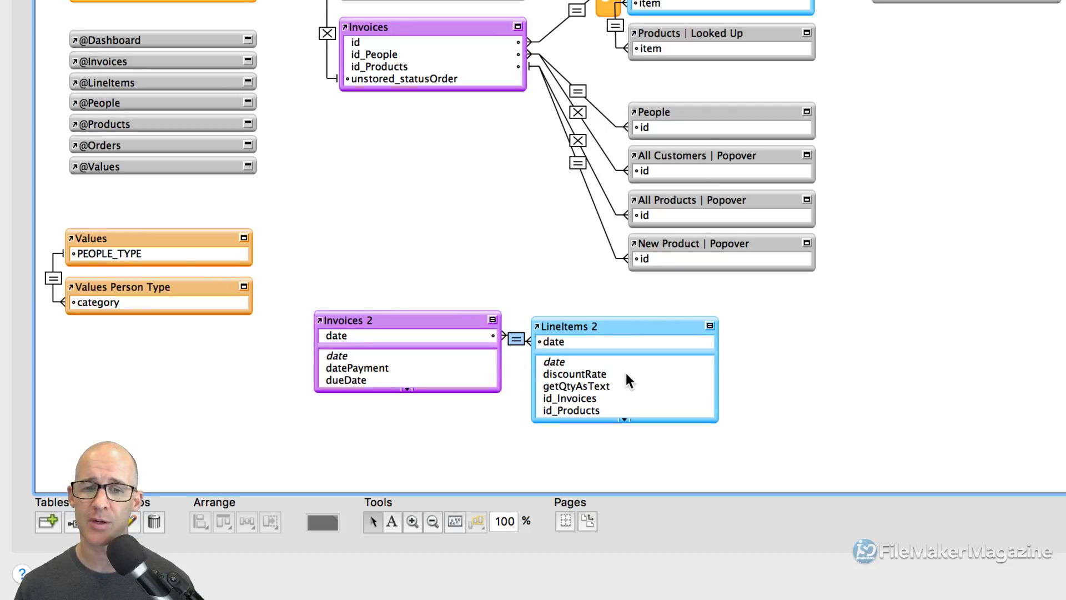
double_click(516, 339)
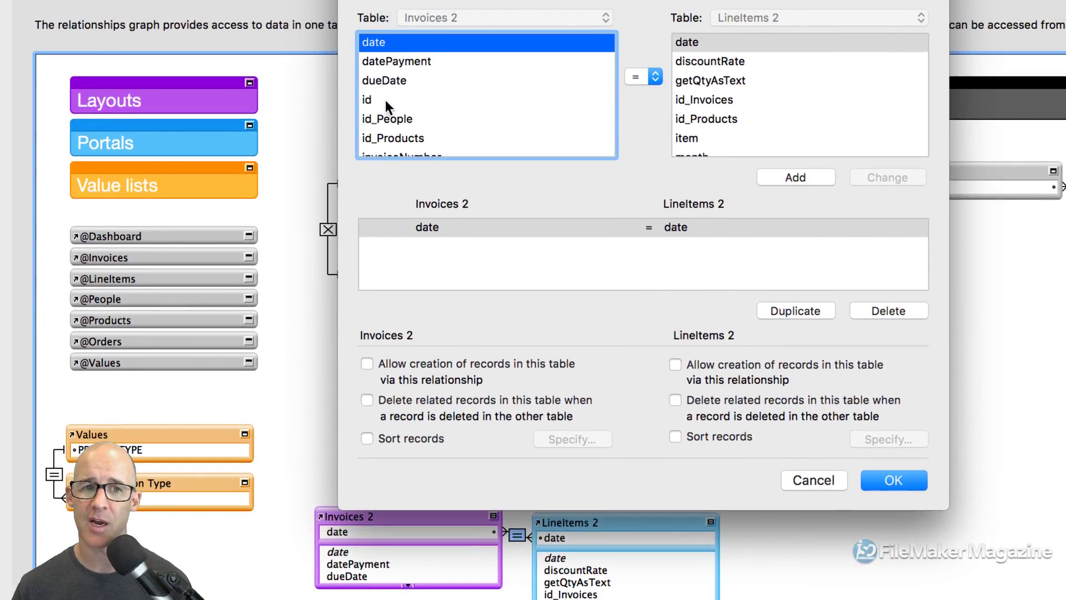
click(386, 100)
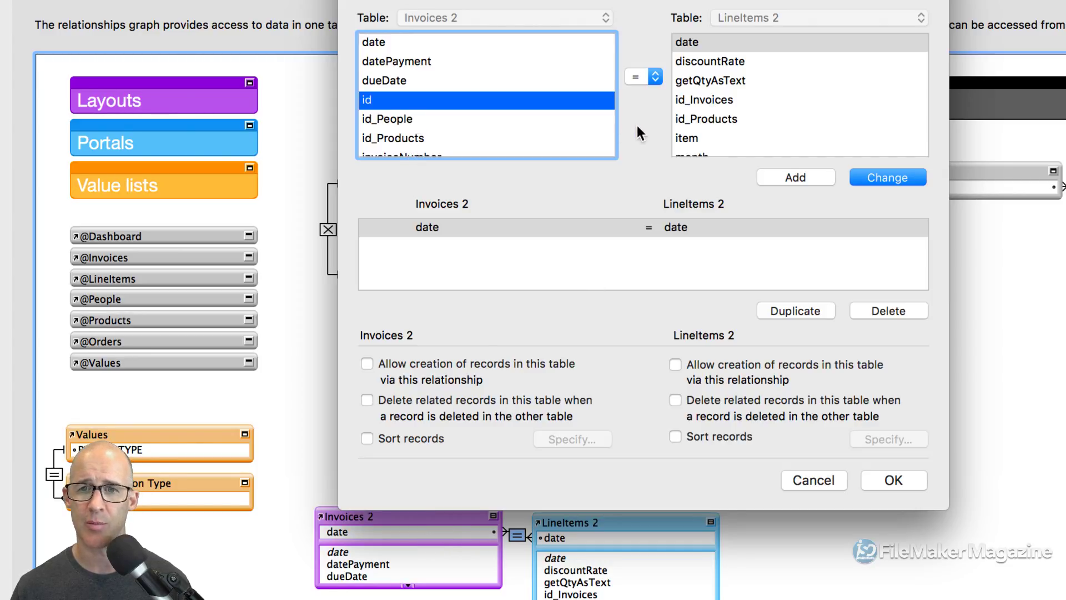
click(712, 100)
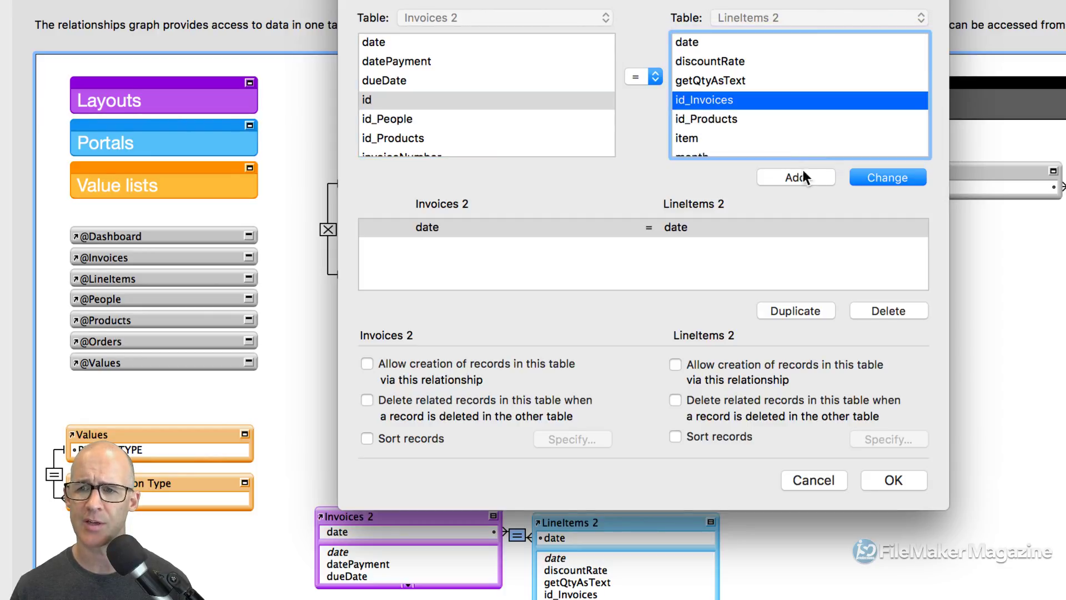
click(800, 177)
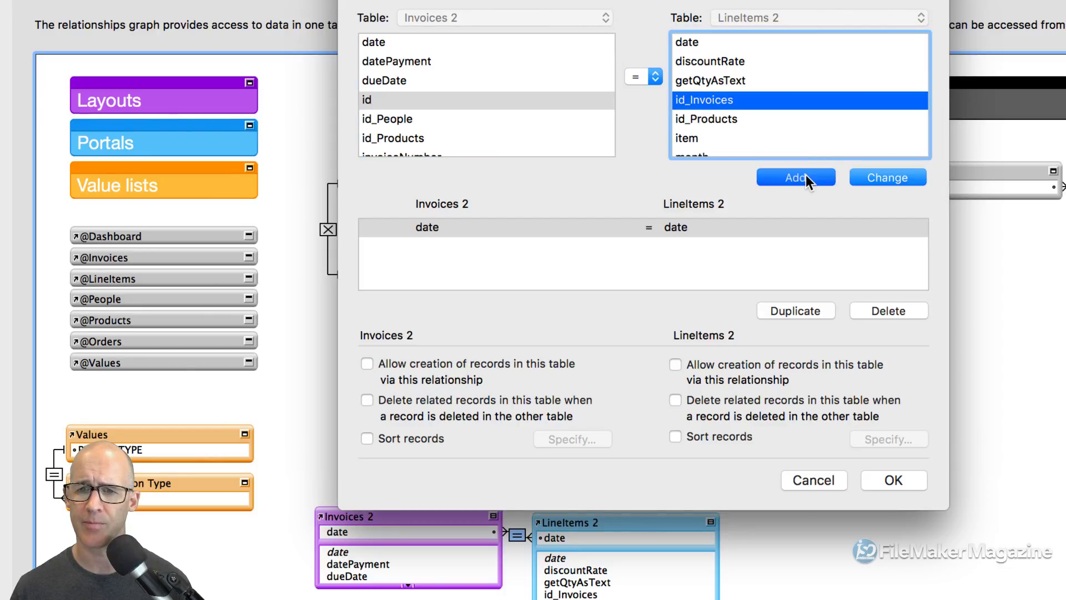
click(735, 228)
click(878, 312)
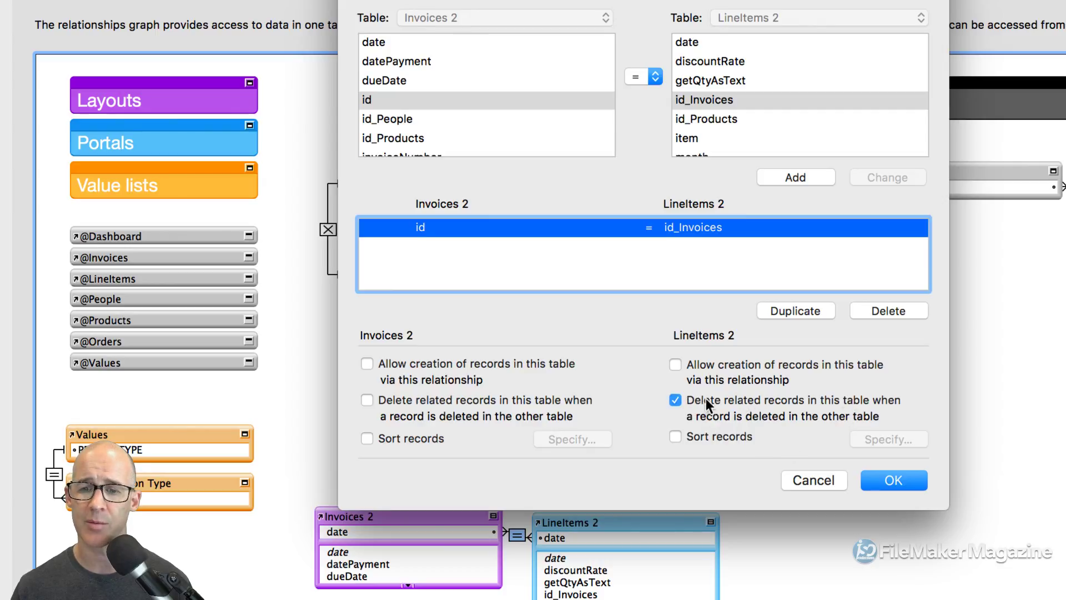
click(884, 481)
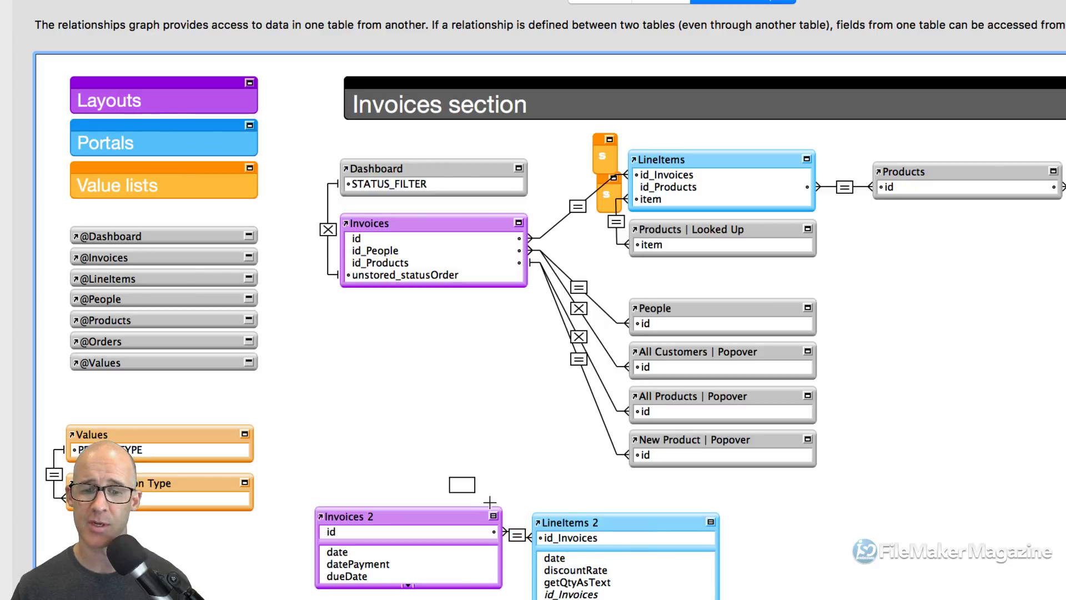
- Colour the Invoices 2 and LineItems 2 occurrences red, and collapse both to their related key fields
drag(447, 477, 583, 553)
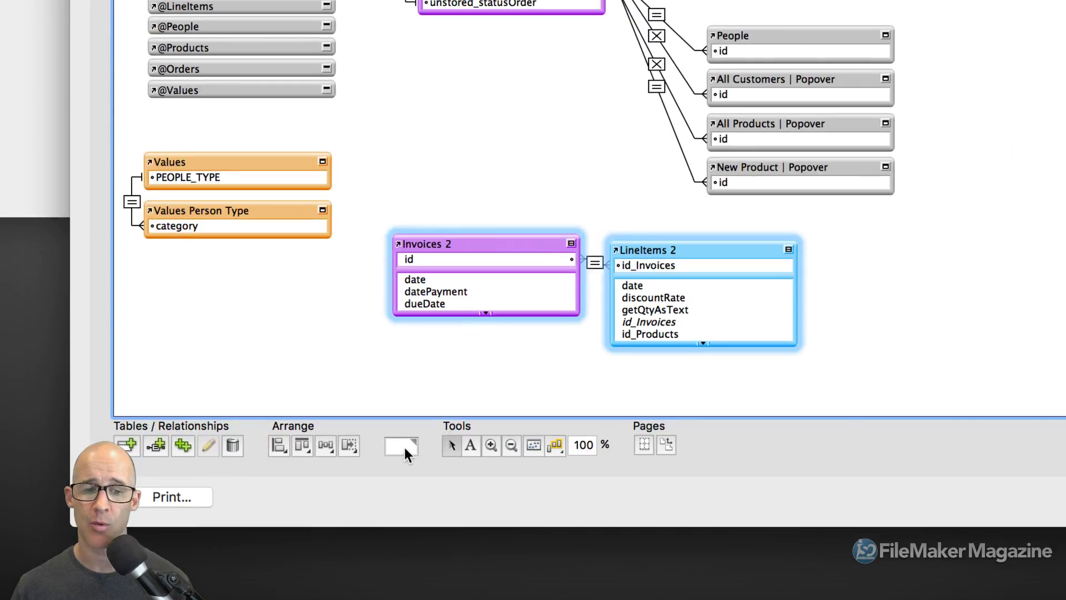
click(404, 448)
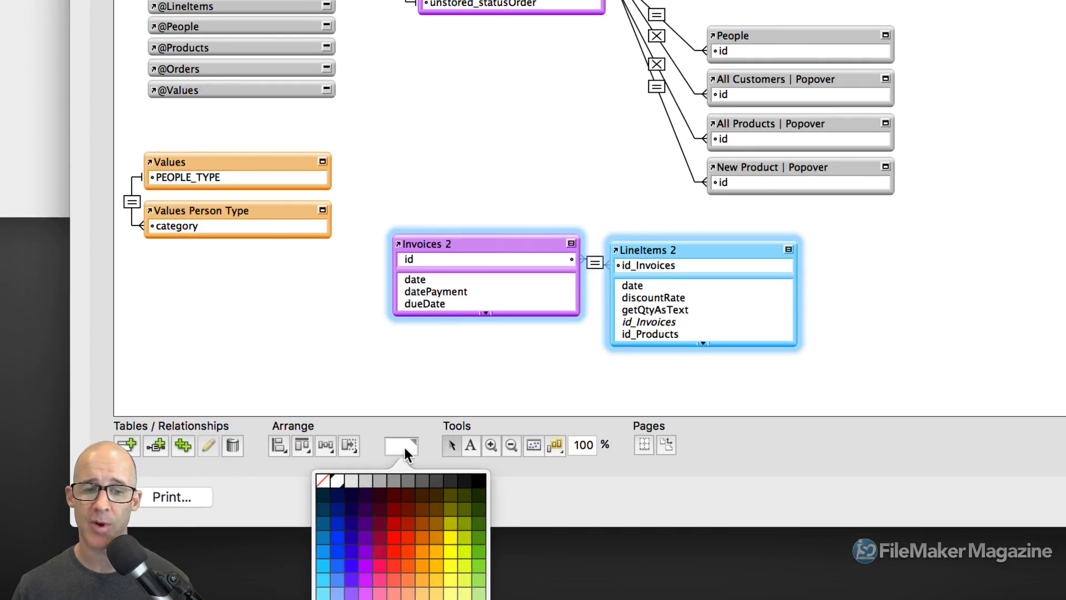
click(396, 548)
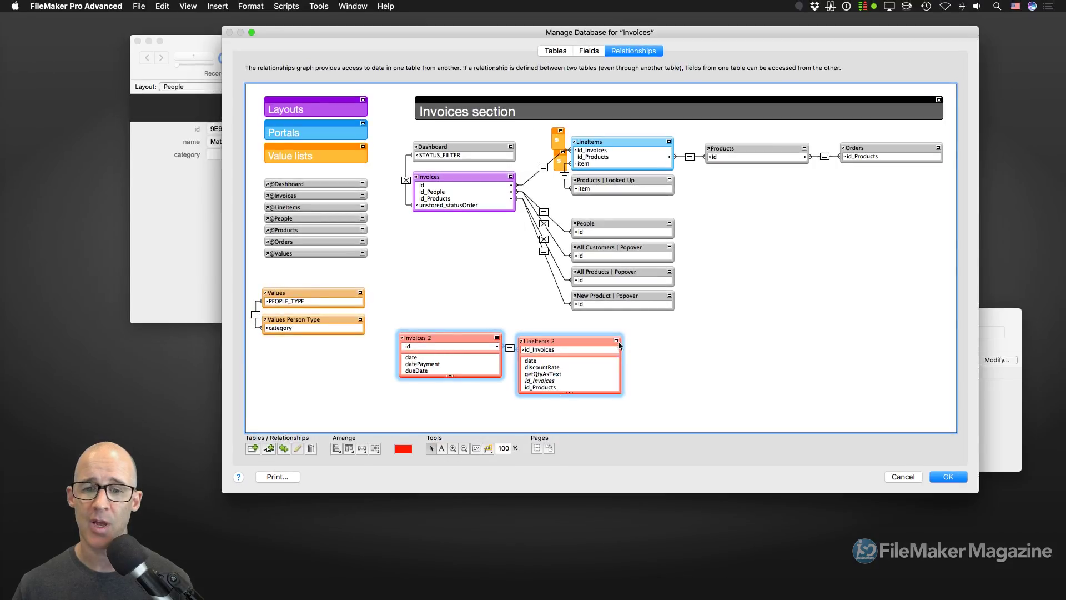
click(616, 342)
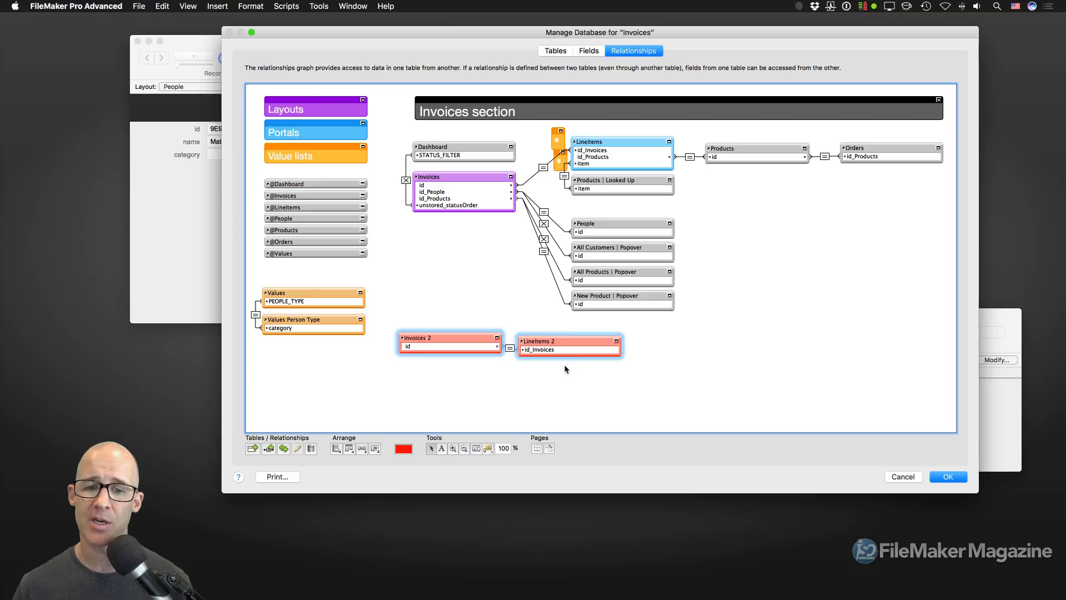
- Move LineItems 2 farther from Invoices 2, and shift the pair lower on the graph
click(564, 364)
drag(560, 335, 588, 335)
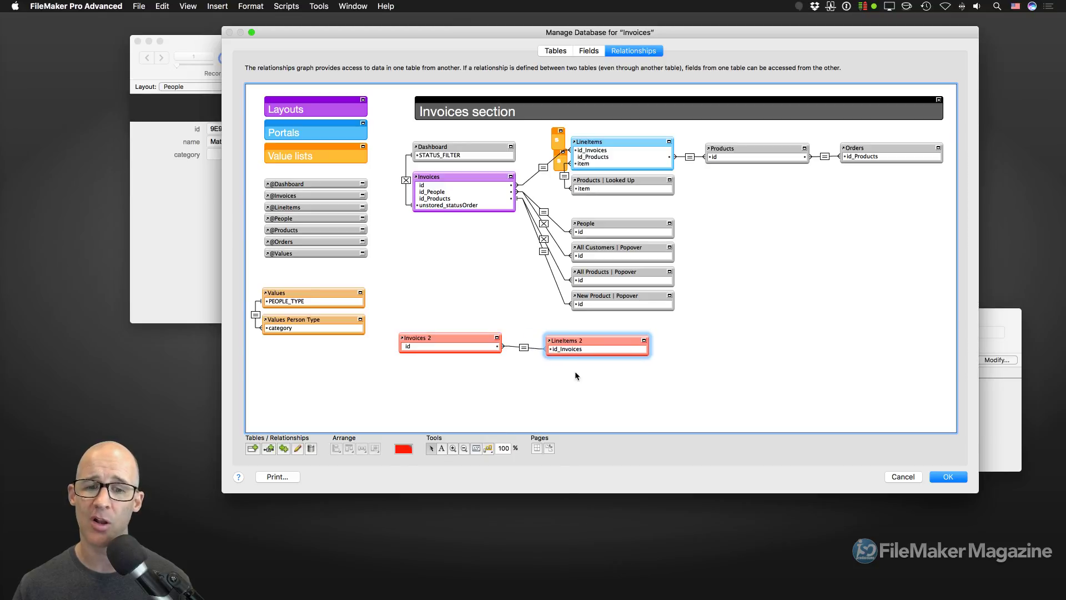
drag(575, 372, 479, 373)
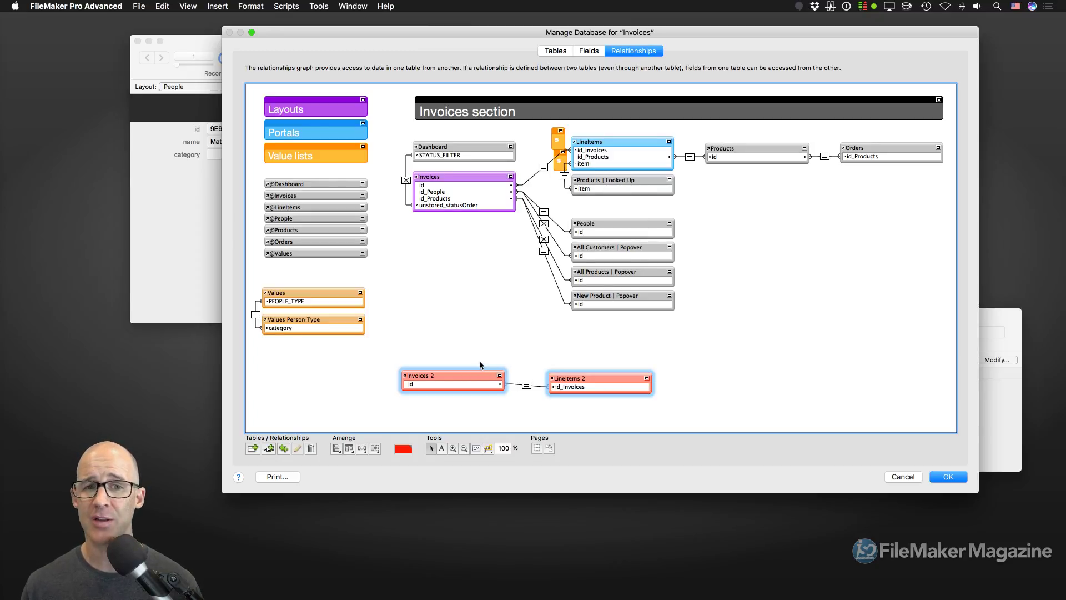
- Highlight the whole graph, the Invoices section, and the red Invoices 2 and LineItems 2 pair to compare their roles
drag(252, 151, 908, 428)
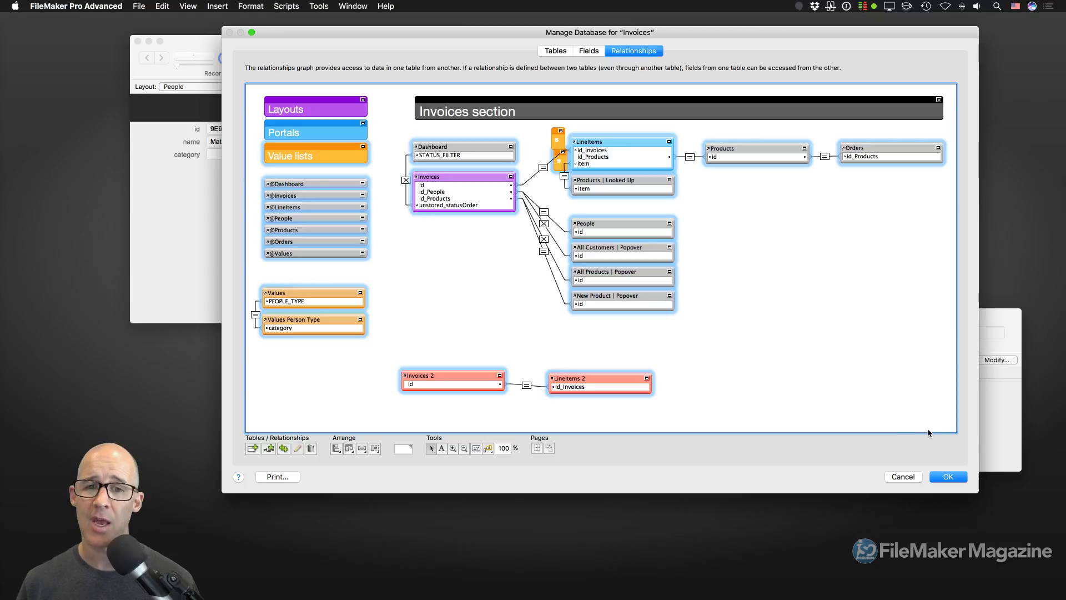
drag(477, 131, 893, 314)
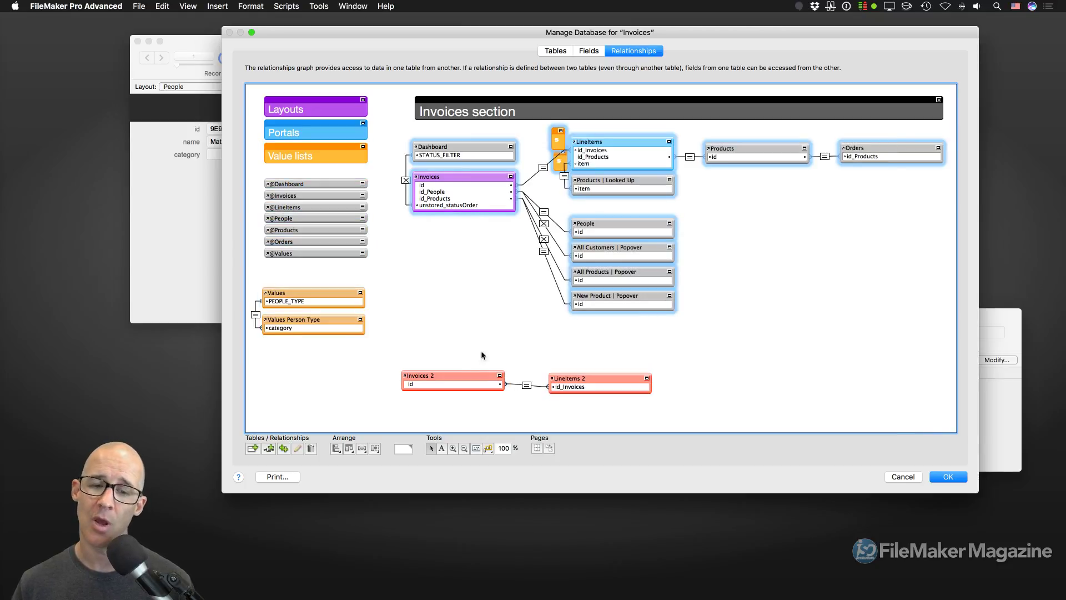
drag(461, 356, 569, 400)
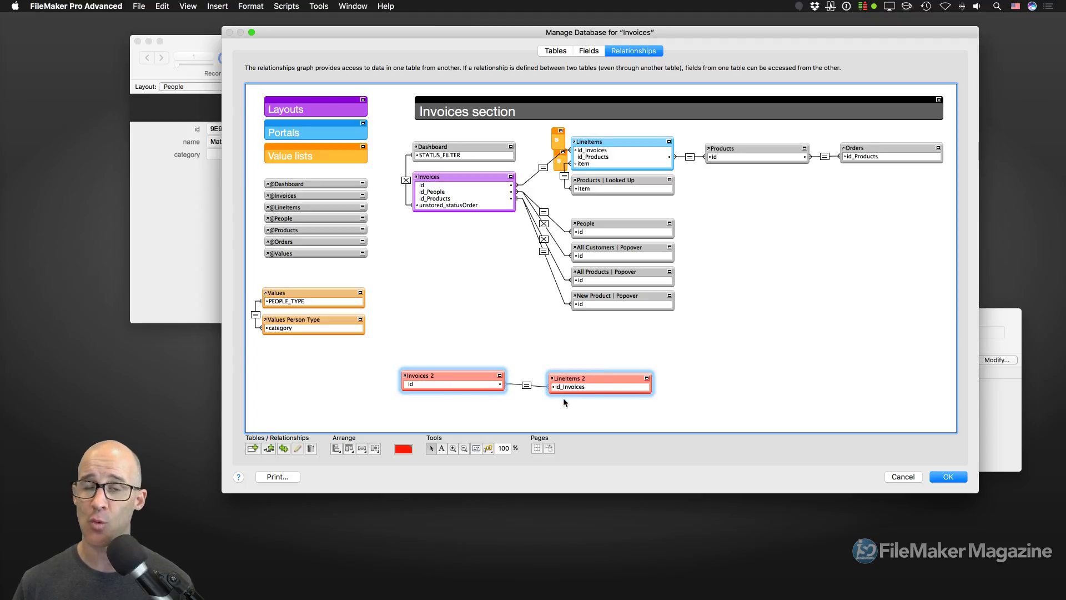
click(468, 377)
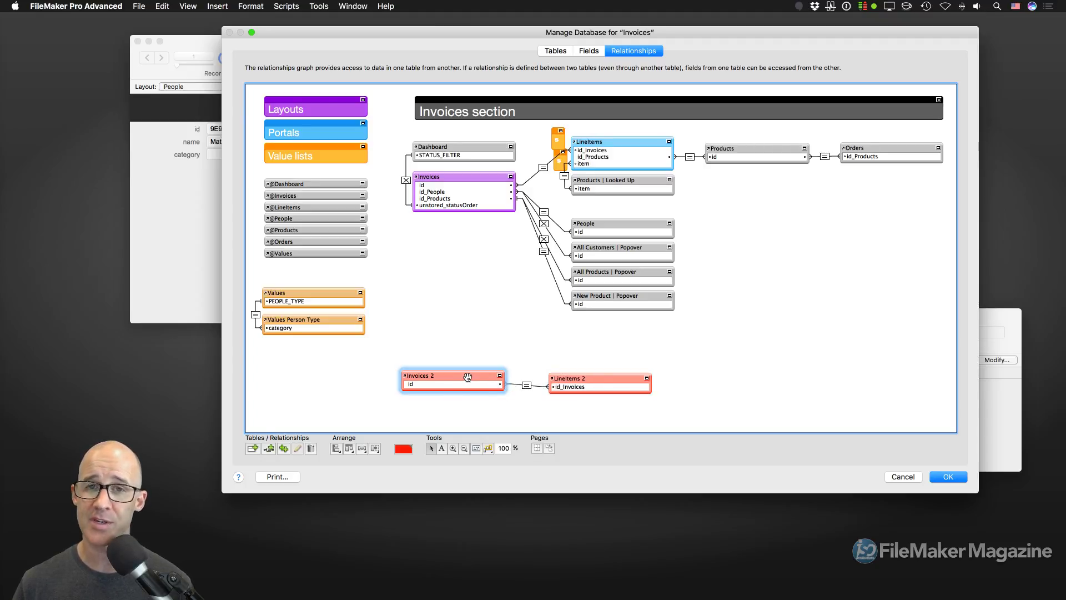
click(619, 386)
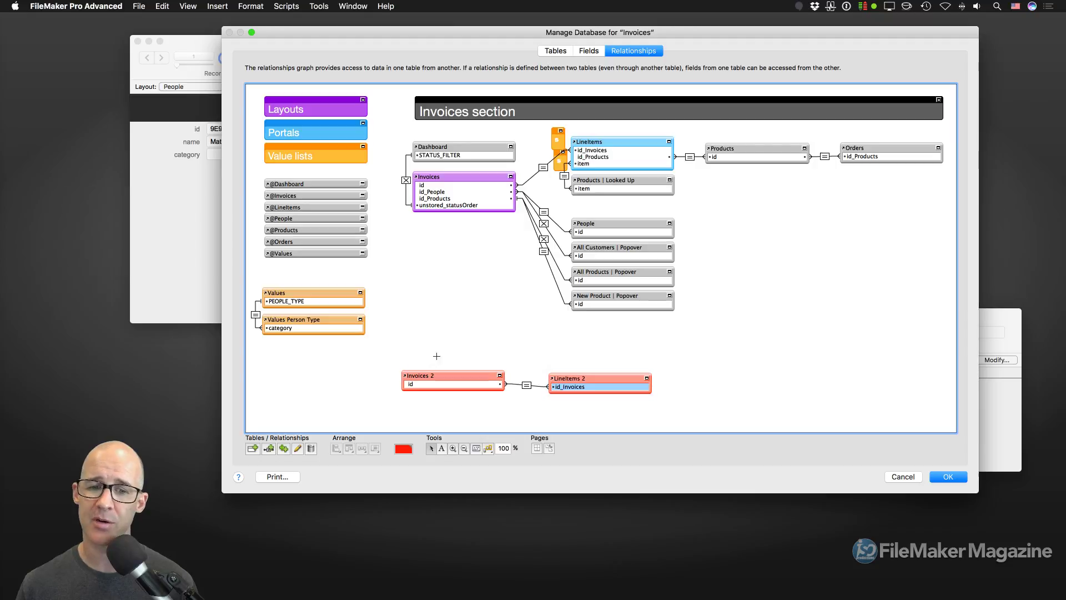
drag(433, 355, 591, 405)
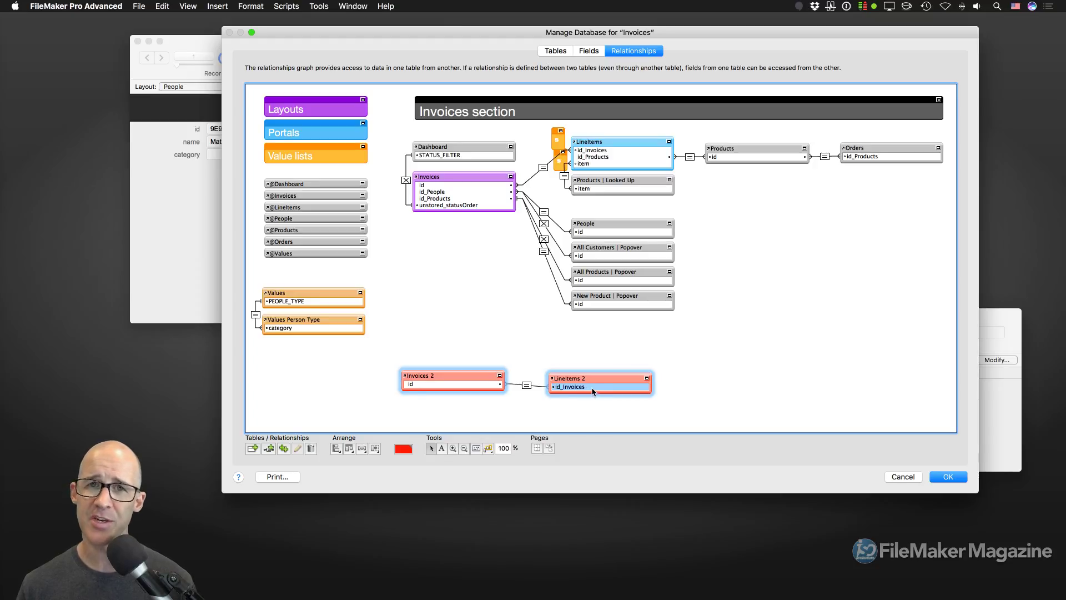
- Stack Invoices 2 above LineItems 2, and move the pair beneath the Values Person Type occurrence
click(668, 377)
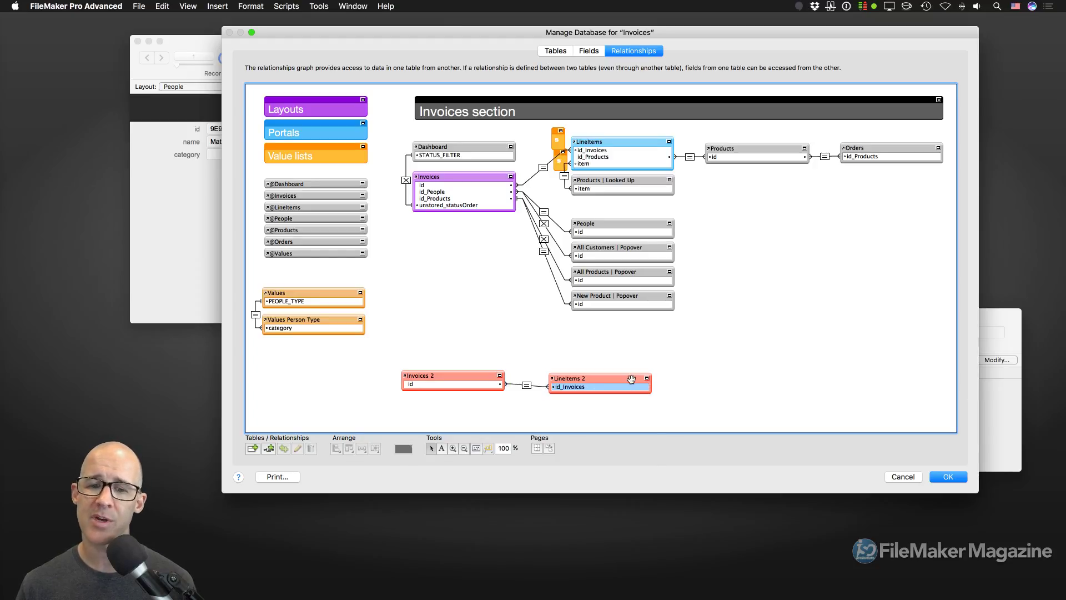
drag(630, 380, 379, 364)
shift+click(478, 378)
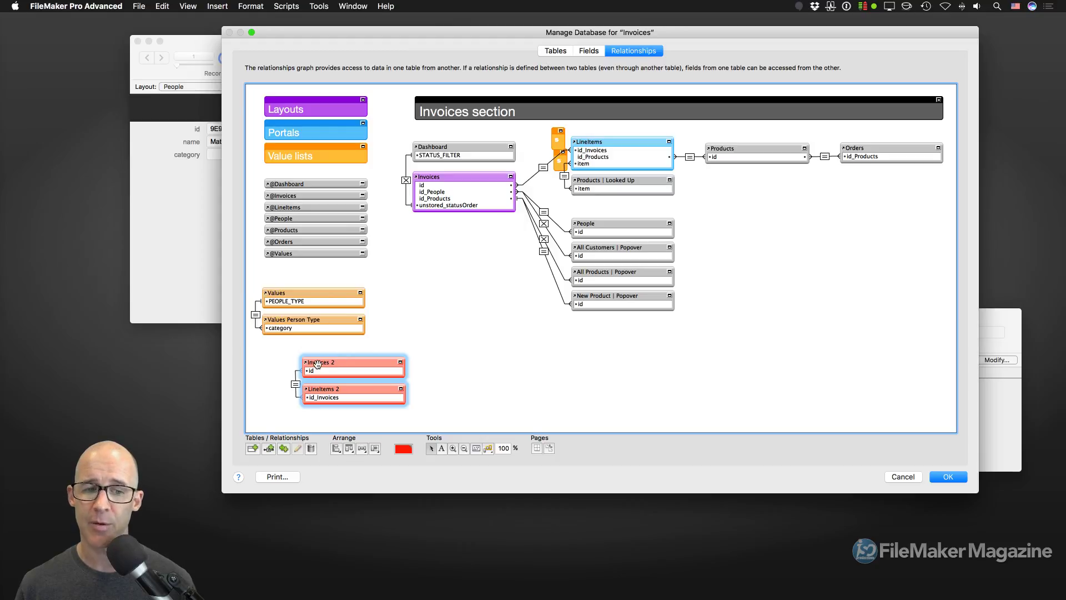
- Indent the LineItems 2 occurrence beneath Invoices 2 so the red pair reads as parent and child
click(322, 390)
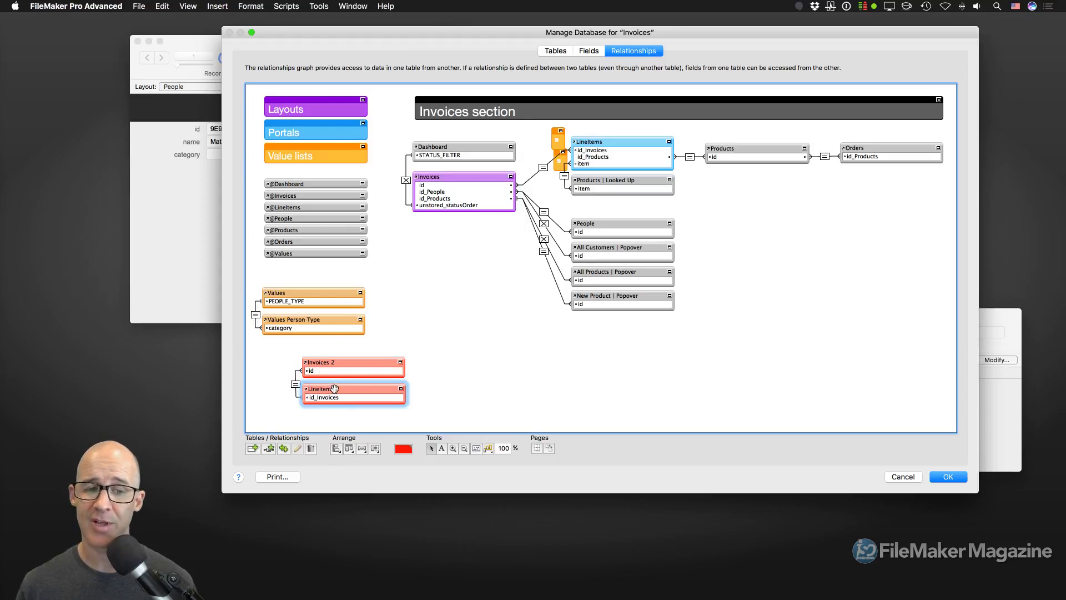
drag(321, 391, 358, 390)
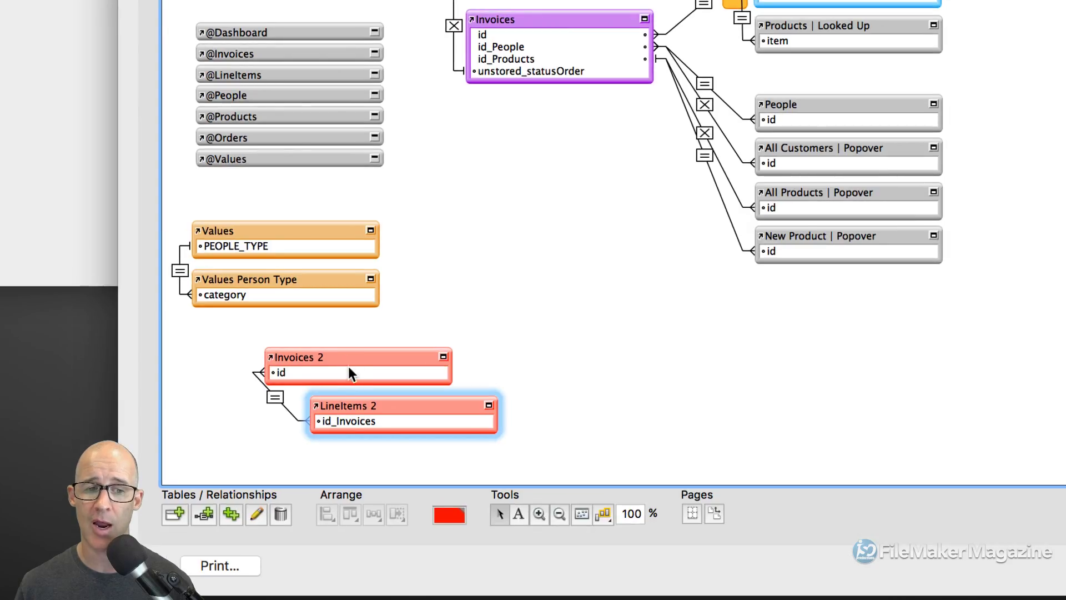
click(352, 355)
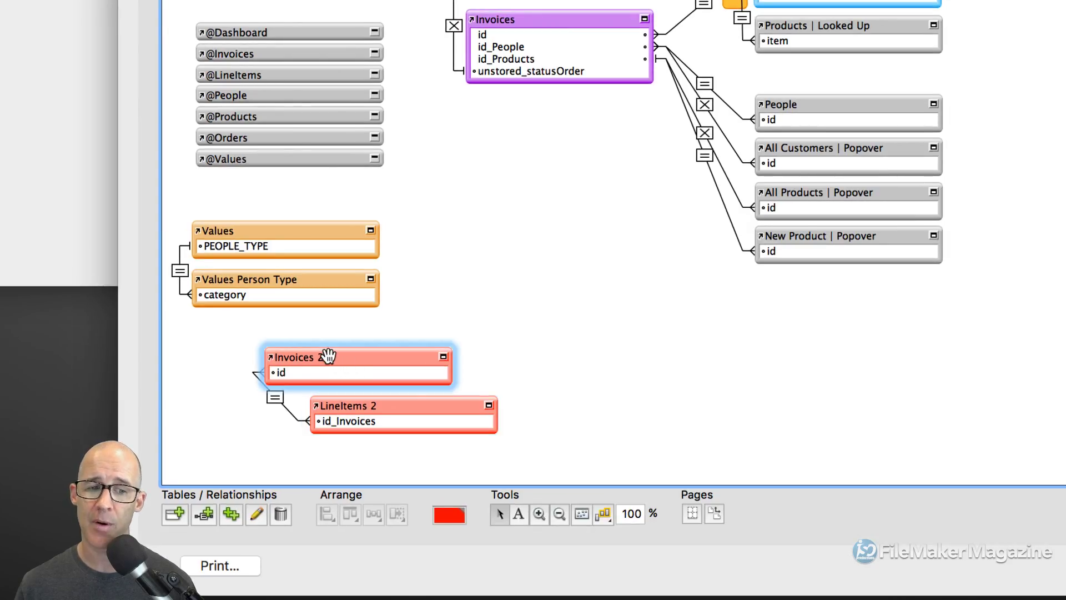
click(360, 401)
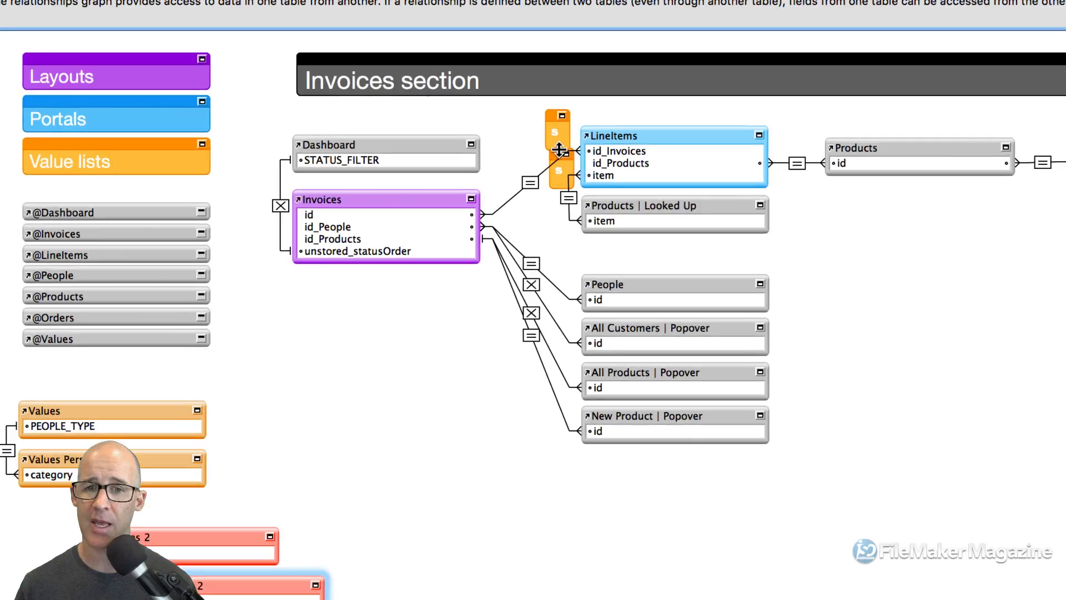
- Change the upper orange note beside LineItems to a green background with the text "+"
double_click(558, 139)
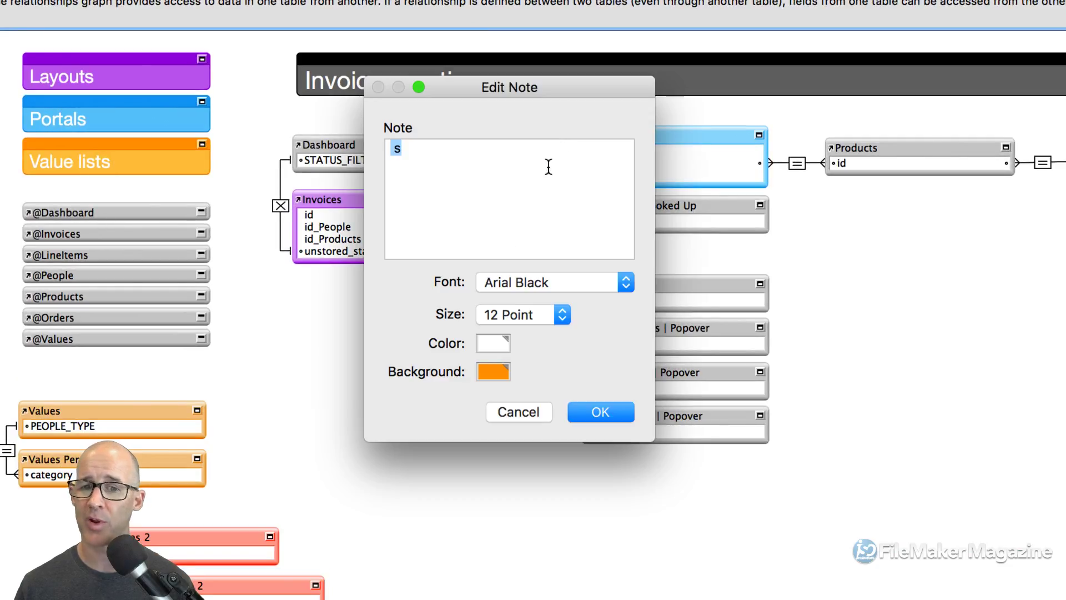
click(481, 368)
click(574, 475)
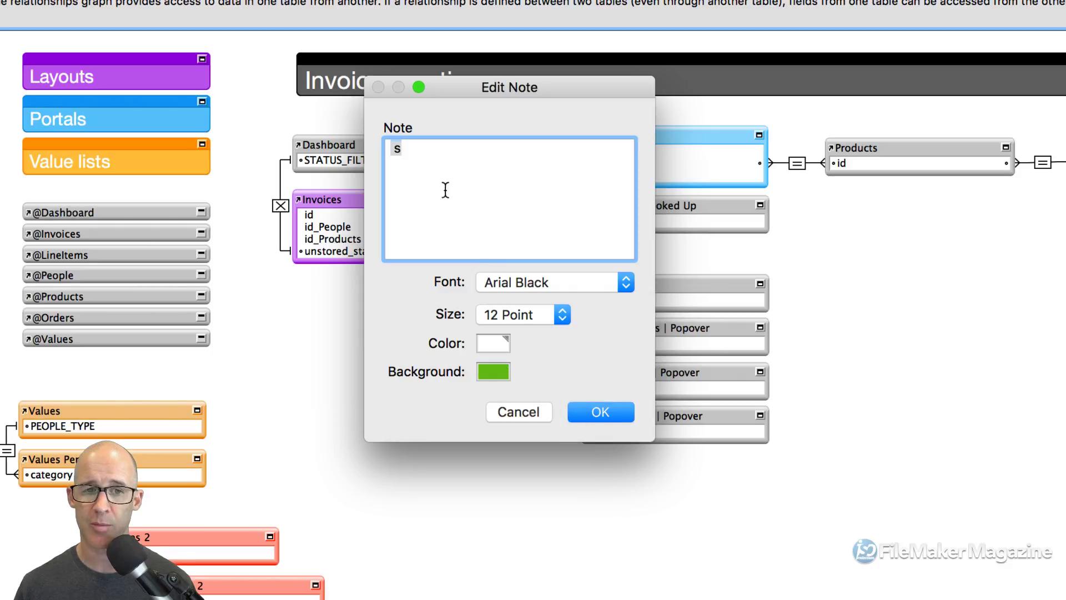
click(421, 164)
key(BackSpace)
text(+)
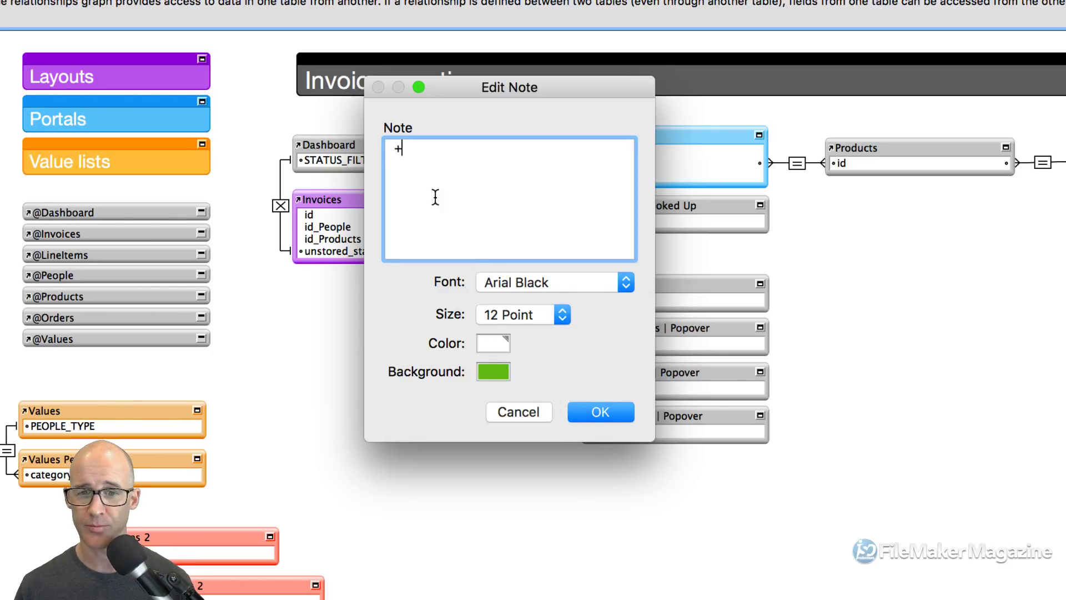
click(600, 416)
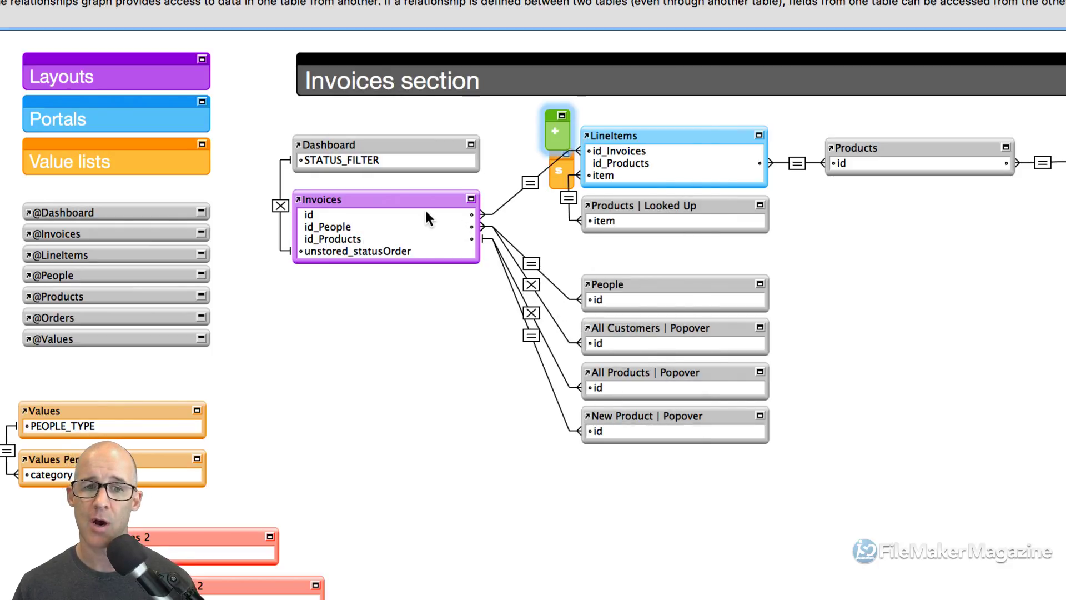
click(605, 137)
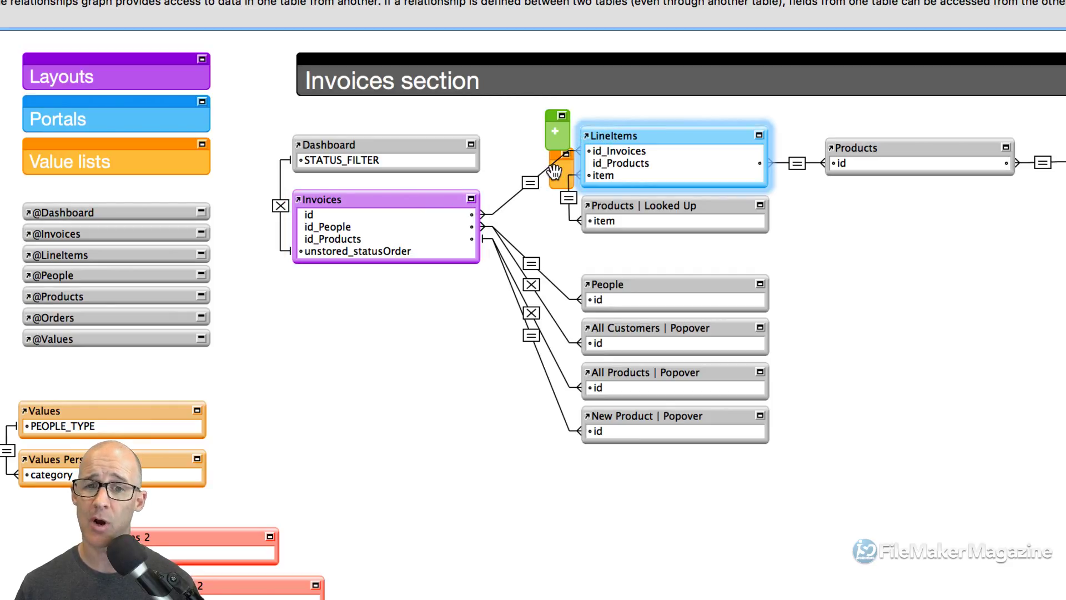
click(553, 174)
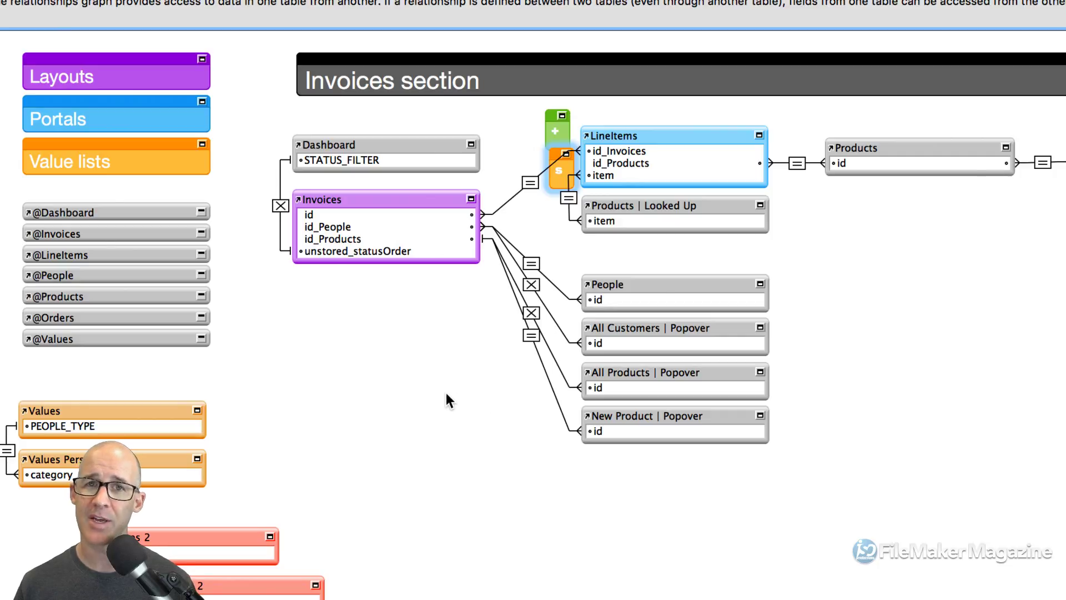
click(356, 198)
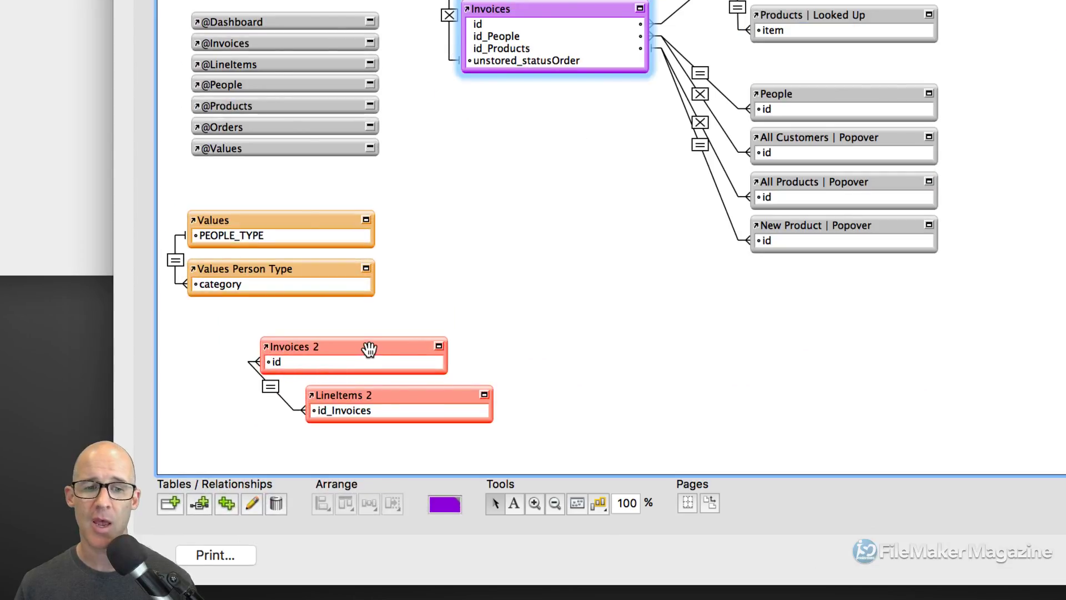
click(362, 364)
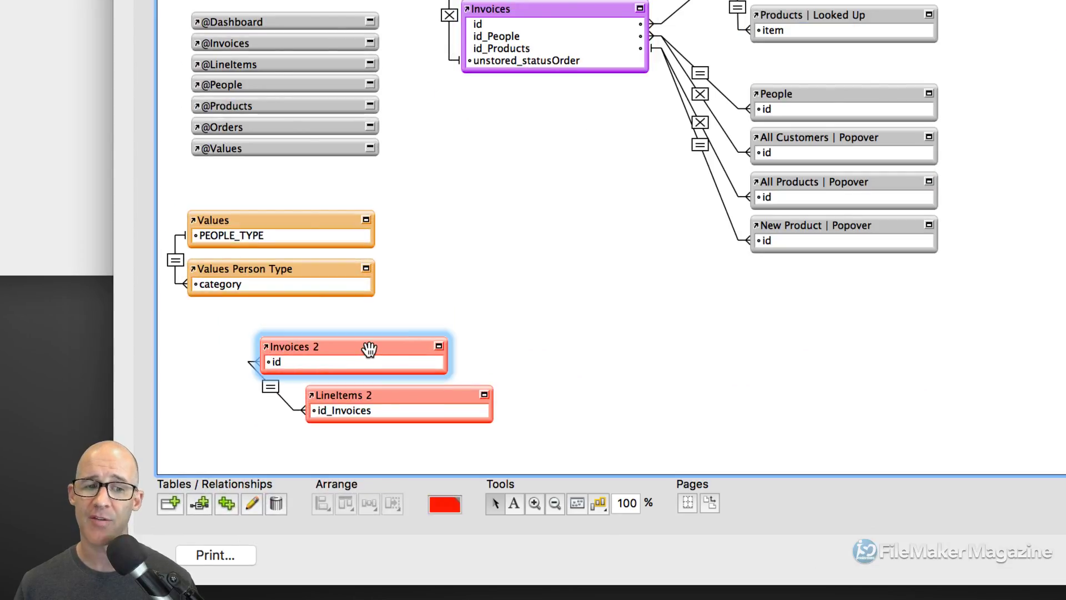
click(417, 414)
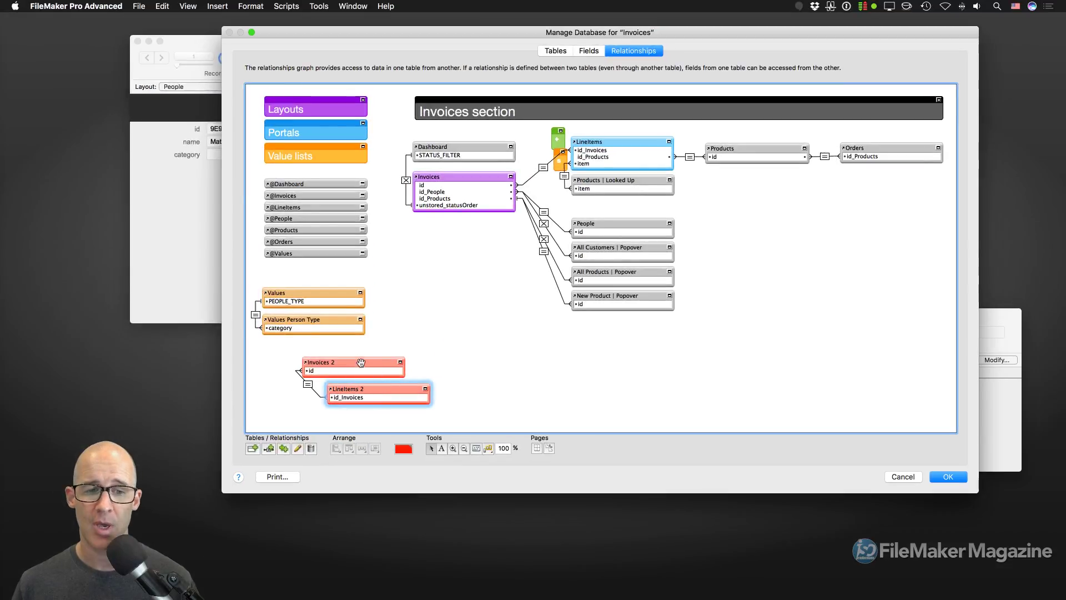
click(367, 344)
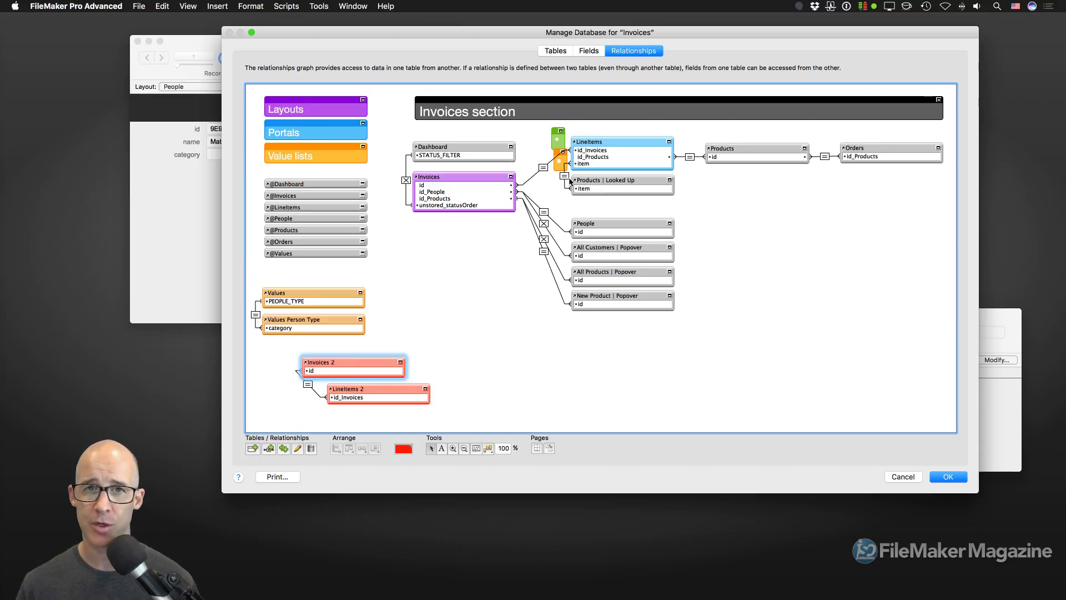
- Turn off deletion of related LineItems records in the relationship between the main Invoices and LineItems occurrences
click(494, 180)
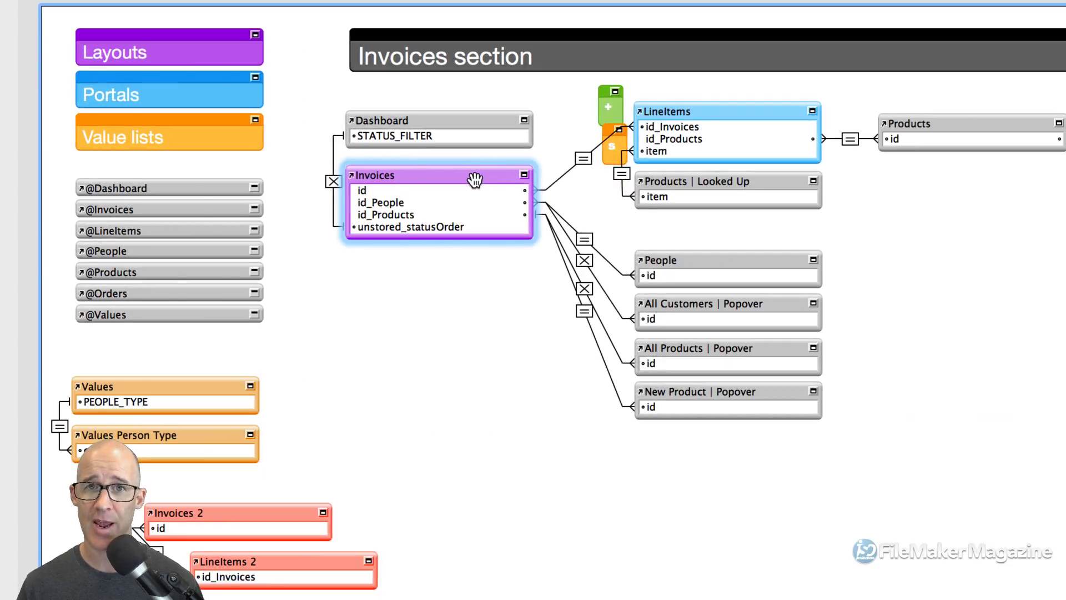
double_click(582, 160)
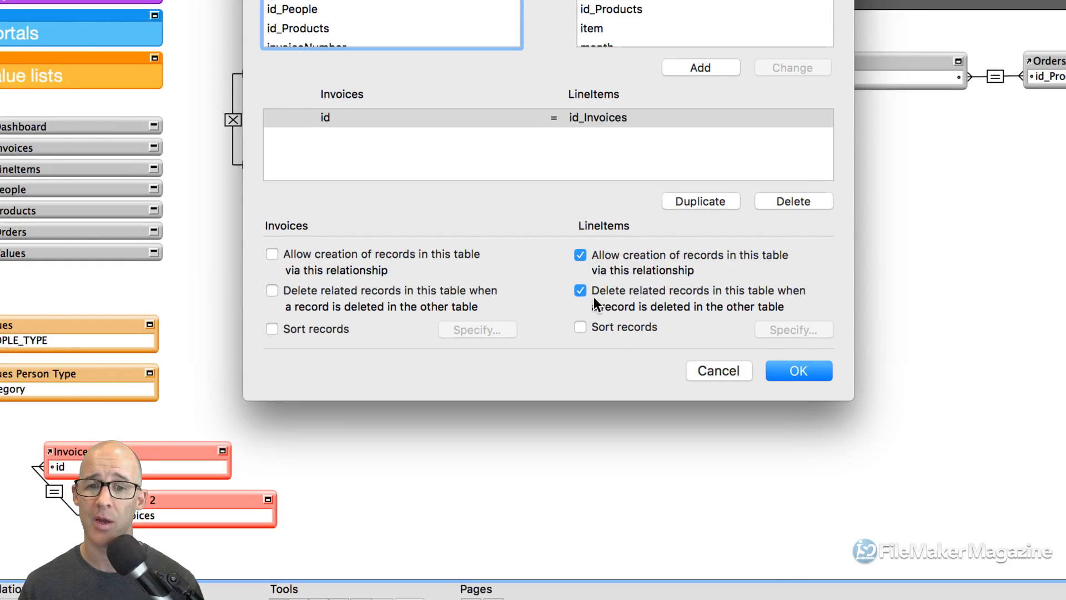
click(597, 291)
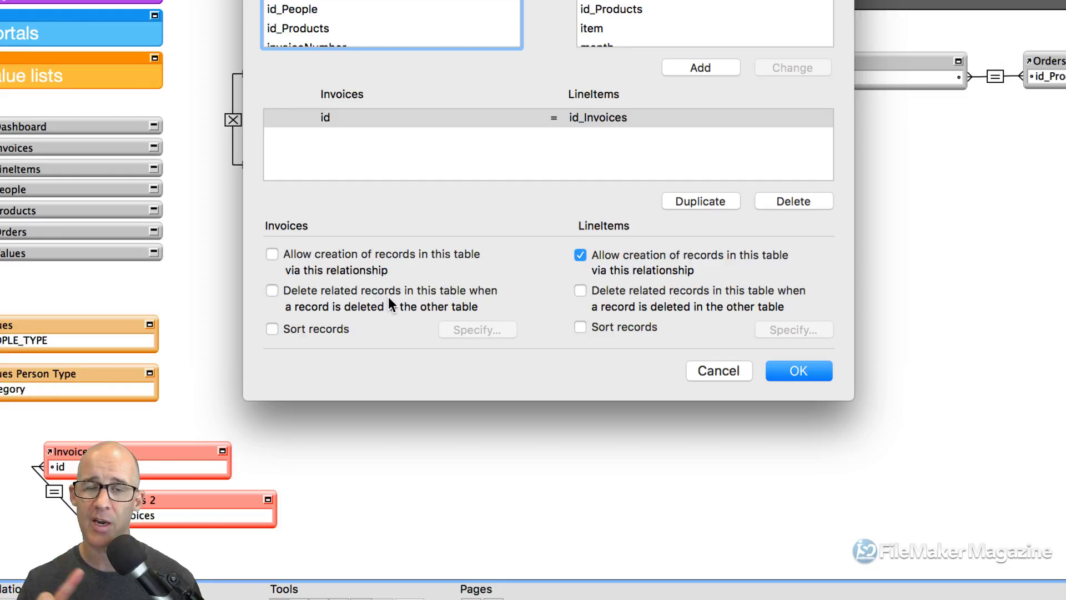
click(776, 371)
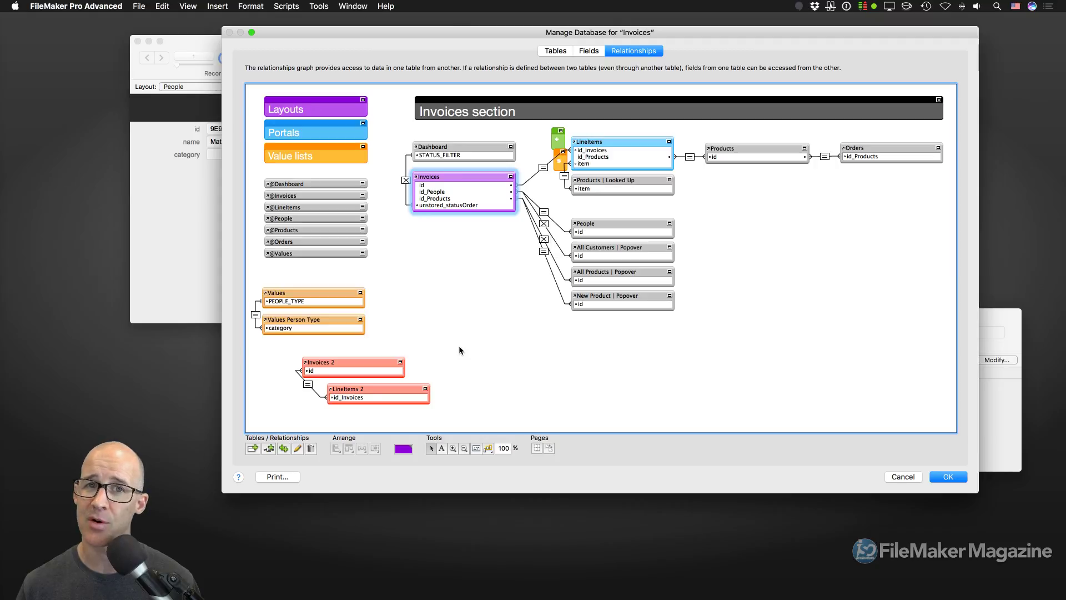
- Try purple and light grey on the Products occurrence, and set it back to grey
click(739, 152)
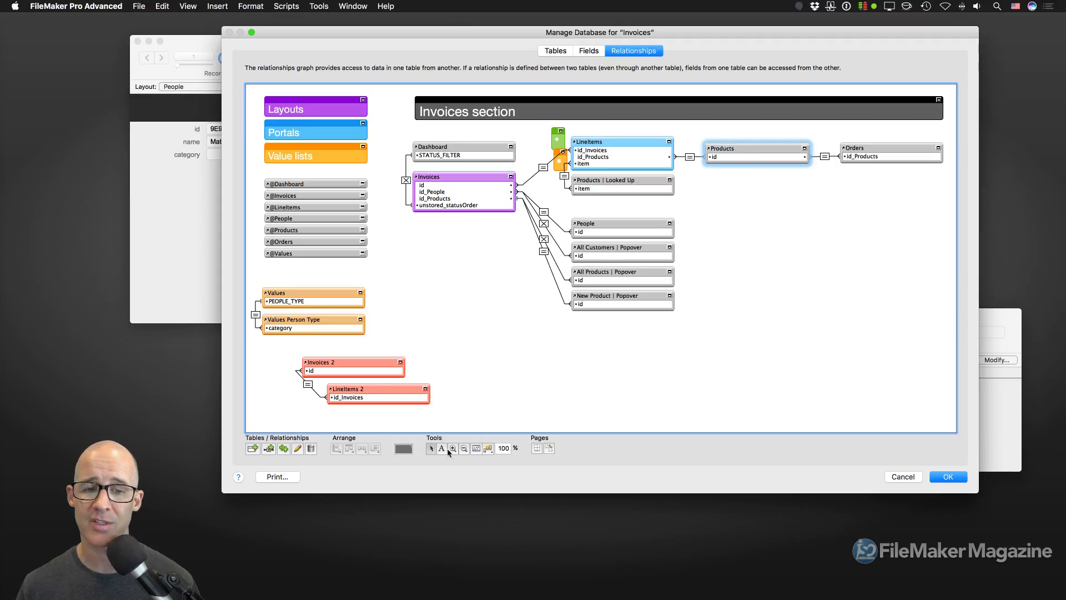
click(404, 449)
click(384, 506)
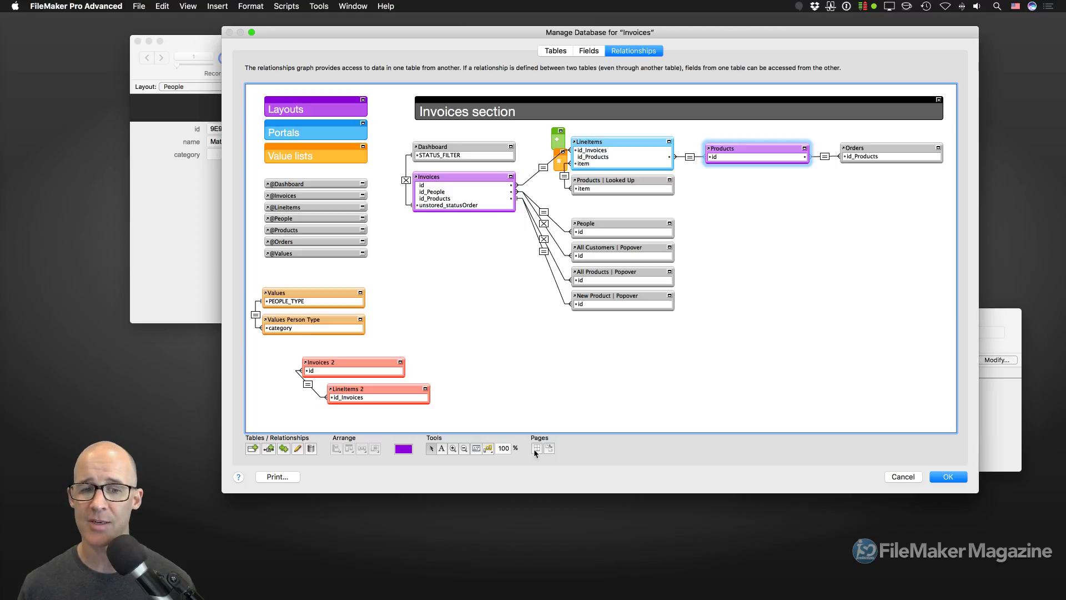
click(404, 449)
click(383, 468)
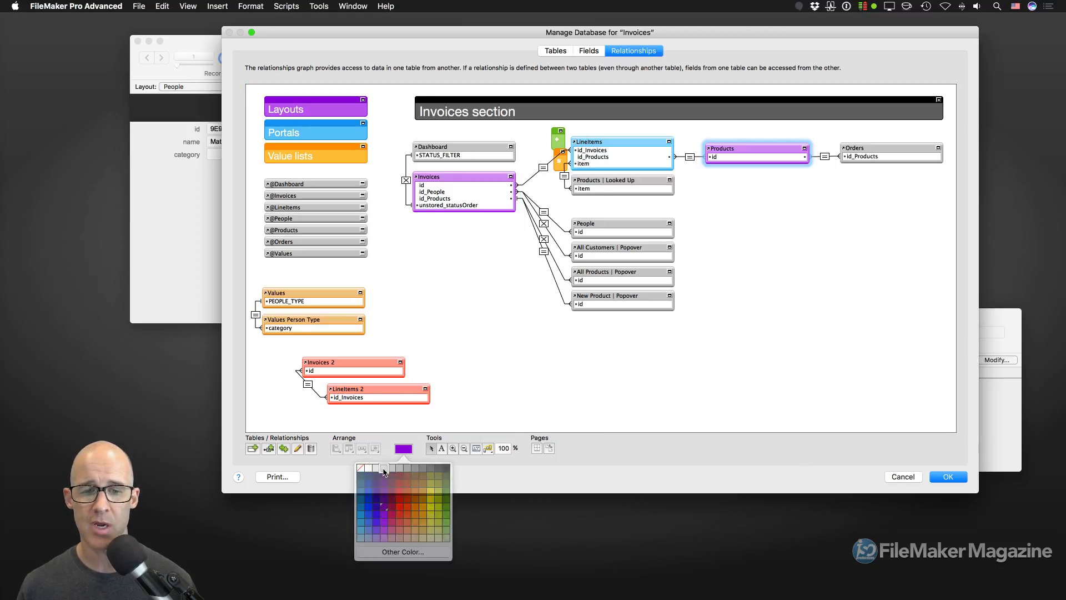
click(406, 451)
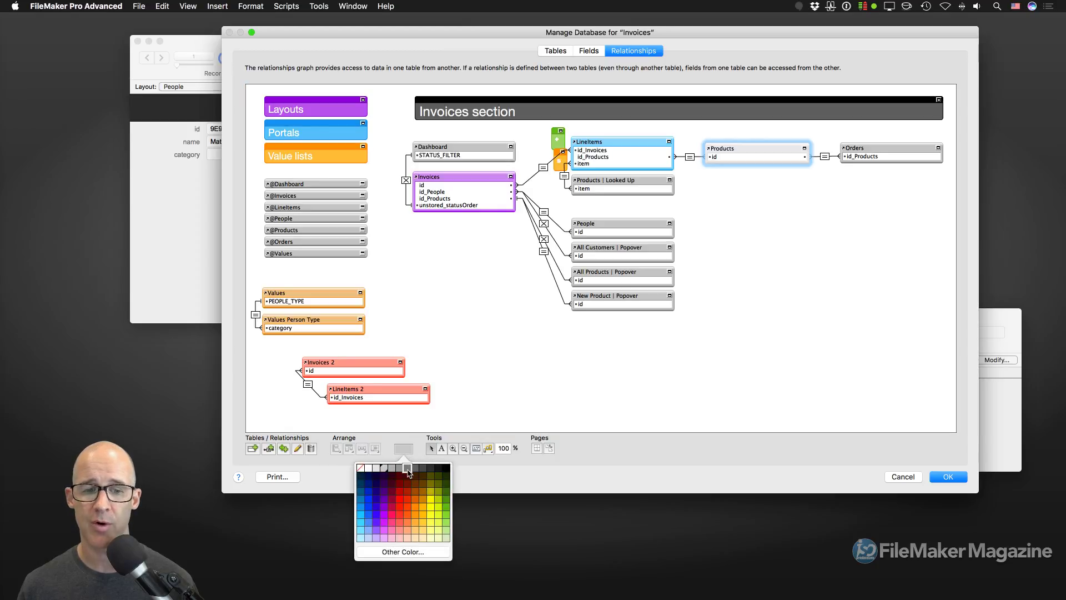
click(400, 472)
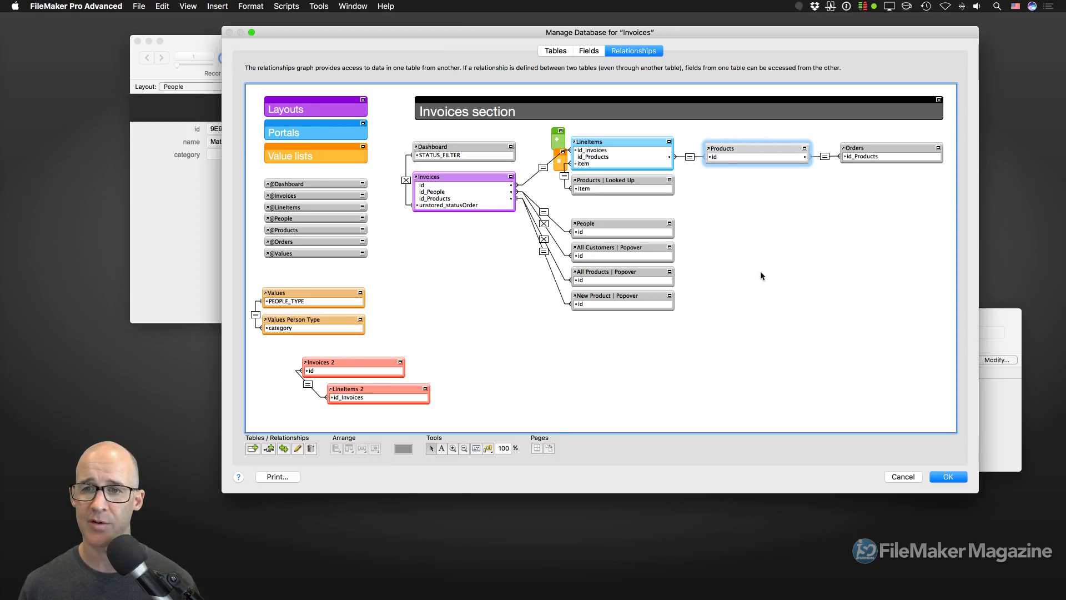
- Move the orange "s" note down so it sits clear of the green "+" note beside LineItems
click(808, 427)
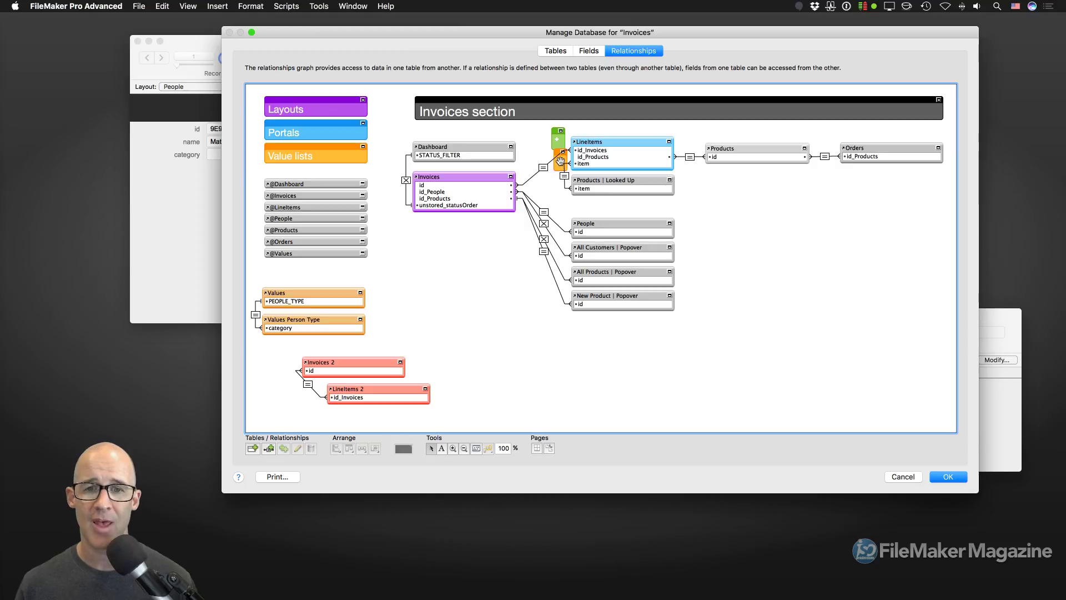
drag(560, 160, 556, 166)
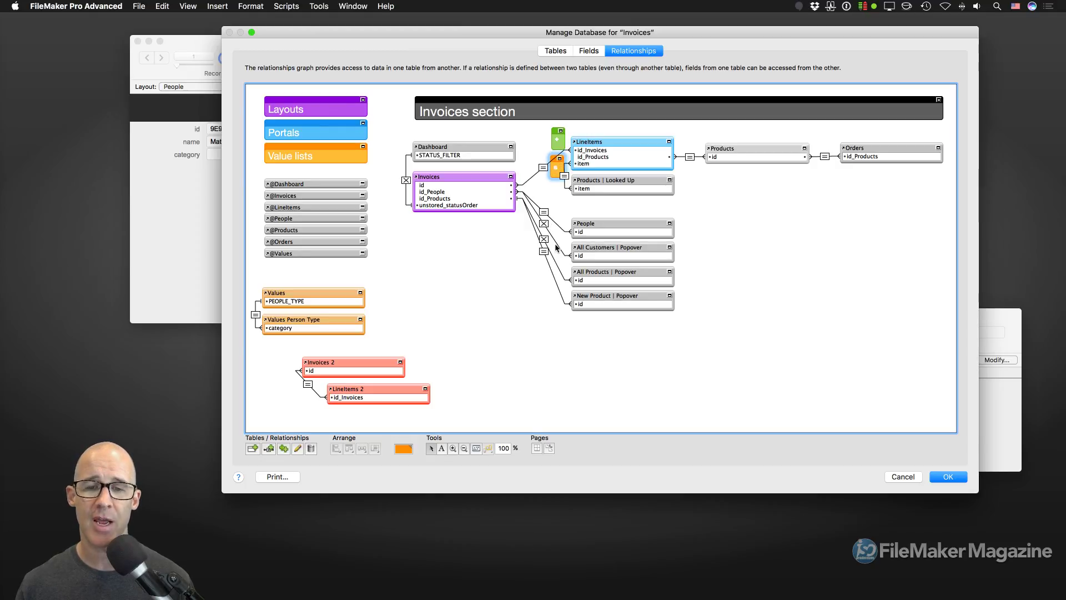
- Check the record options of the Invoices to LineItems relationship without editing them, and save the database changes
double_click(543, 167)
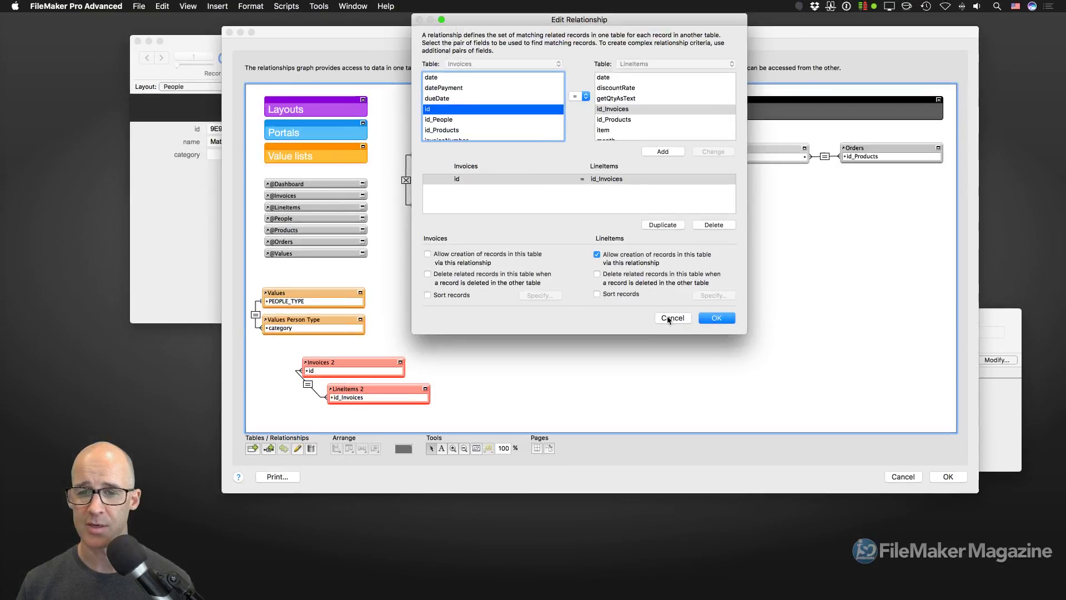
click(733, 418)
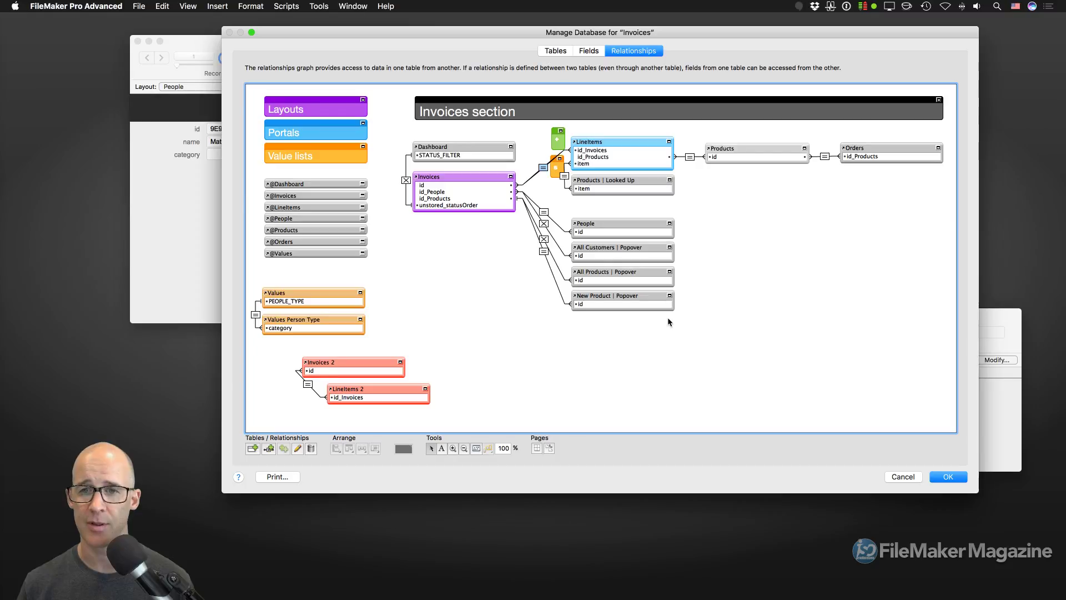
click(948, 476)
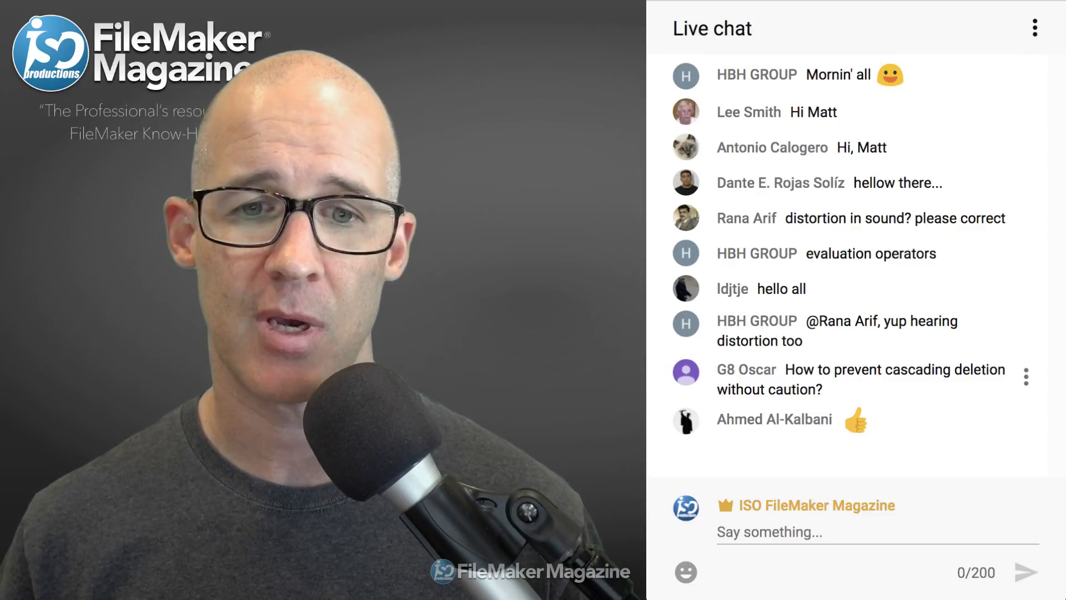
- Switch to the live chat and highlight the question "How to prevent cascading deletion without caution?"
drag(786, 369, 823, 389)
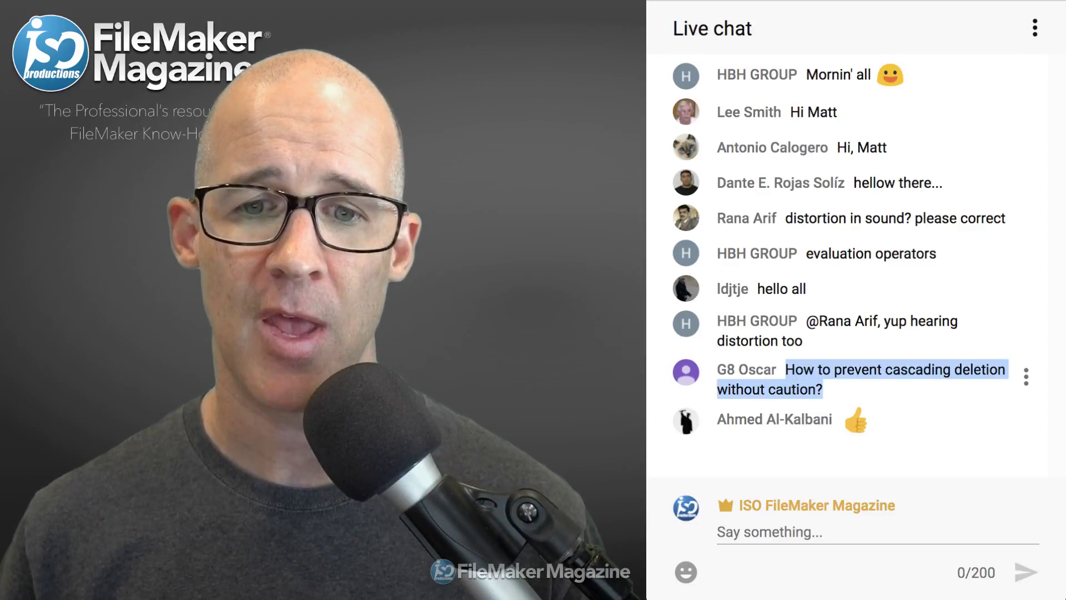